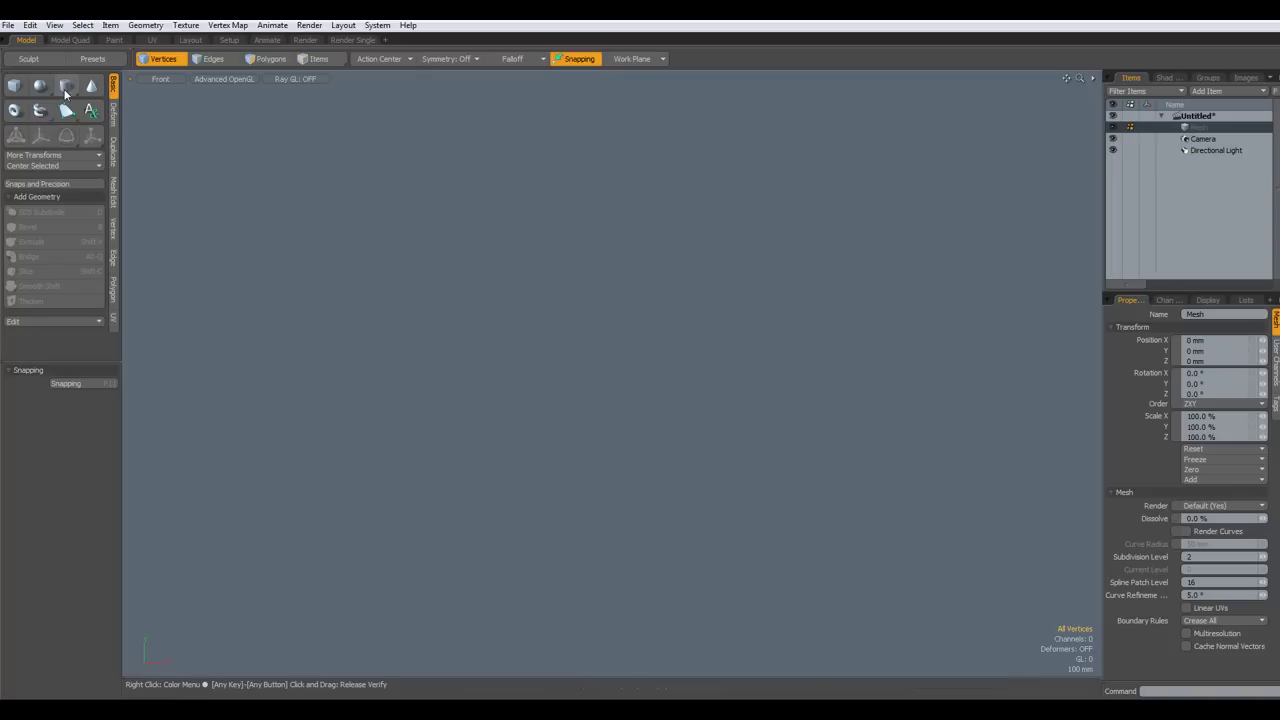
# Create a flat 24-sided cylinder disc in the front view, about 295 mm by 280 mm in radius
pyautogui.click(66, 88)
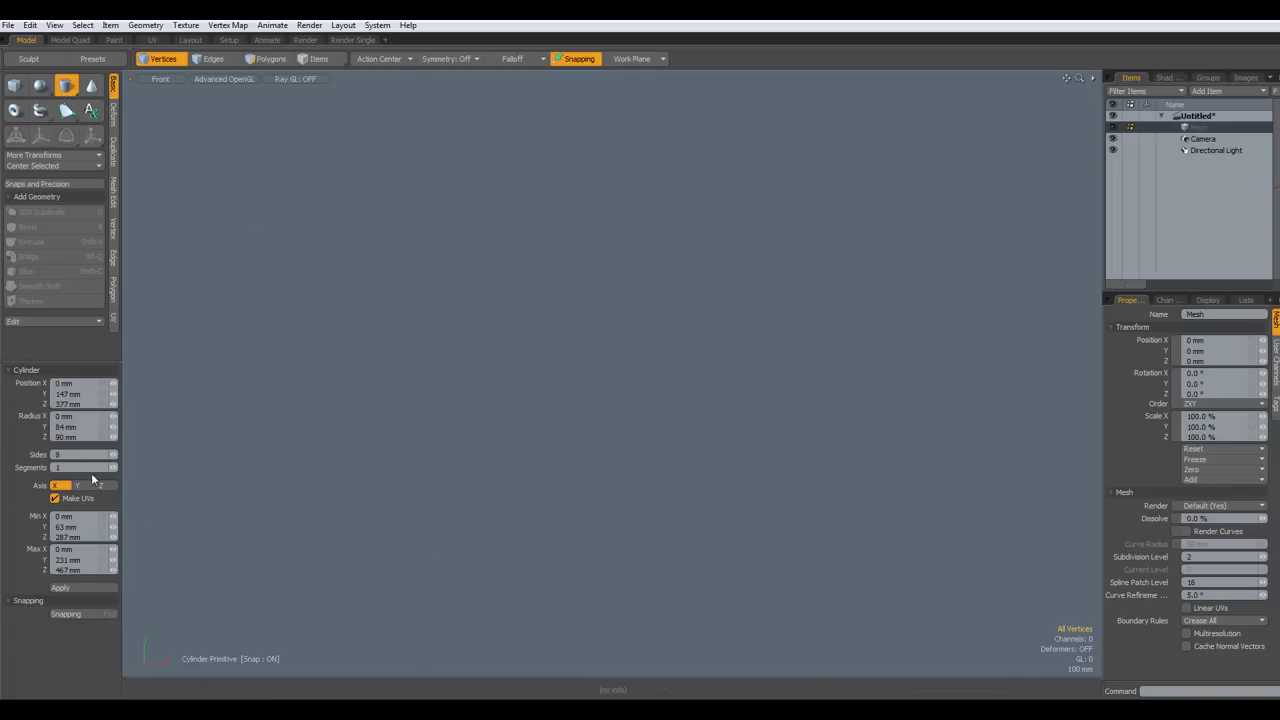
pyautogui.moveTo(64, 455); pyautogui.dragTo(38, 454)
pyautogui.write('24')
pyautogui.press('Return')
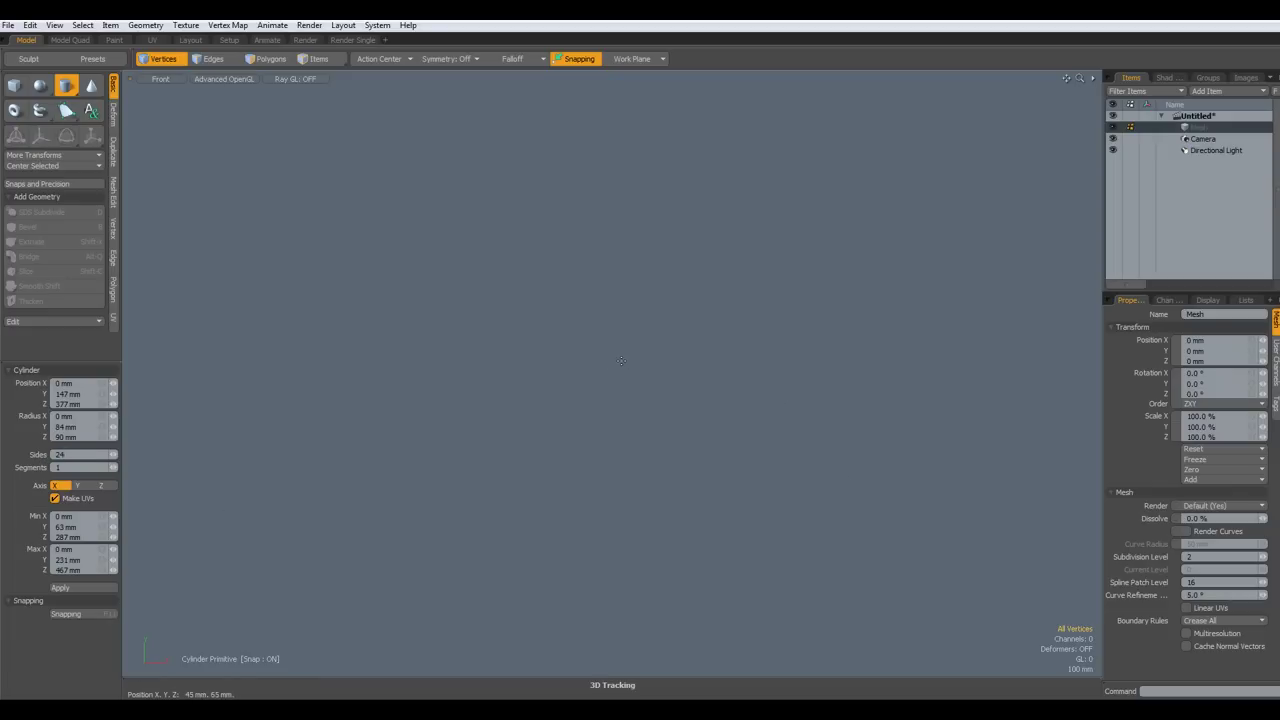
pyautogui.moveTo(615, 359); pyautogui.dragTo(642, 399)
pyautogui.moveTo(642, 319); pyautogui.dragTo(674, 303)
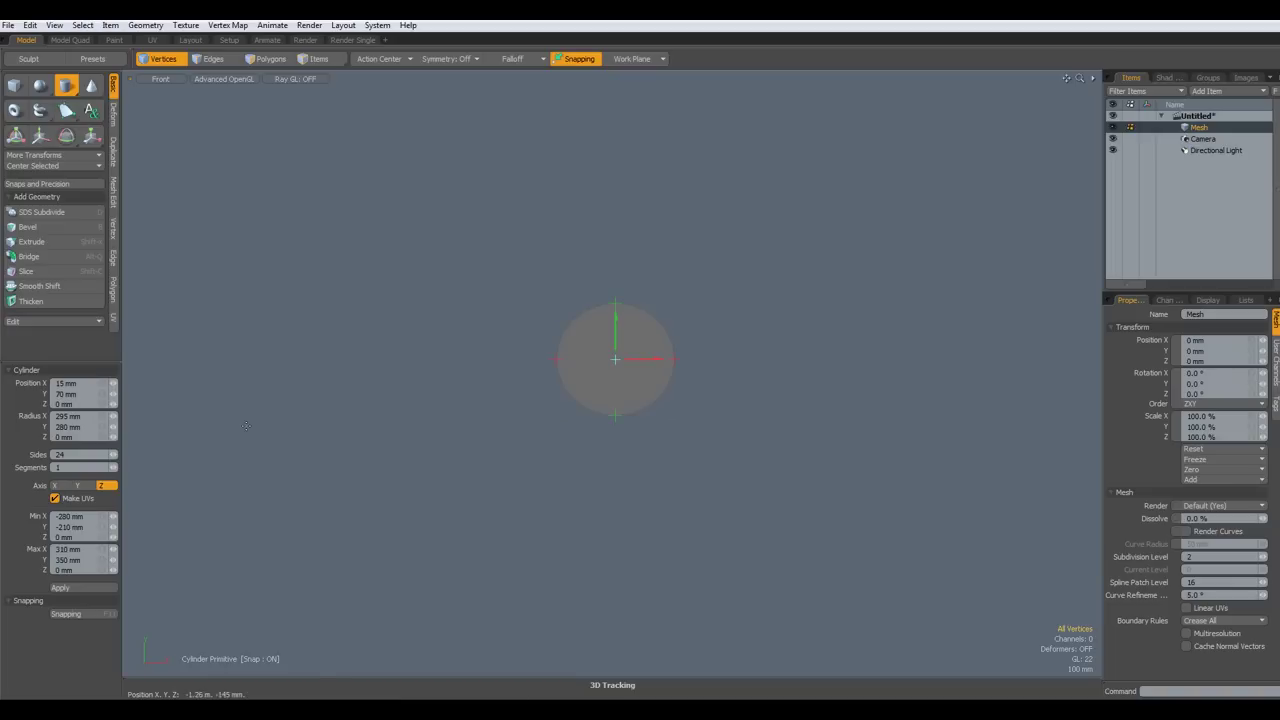
# Set the disc's X and Y radius to 200 mm and centre it on the origin
pyautogui.click(84, 417)
pyautogui.write('200')
pyautogui.press('Tab')
pyautogui.write('200')
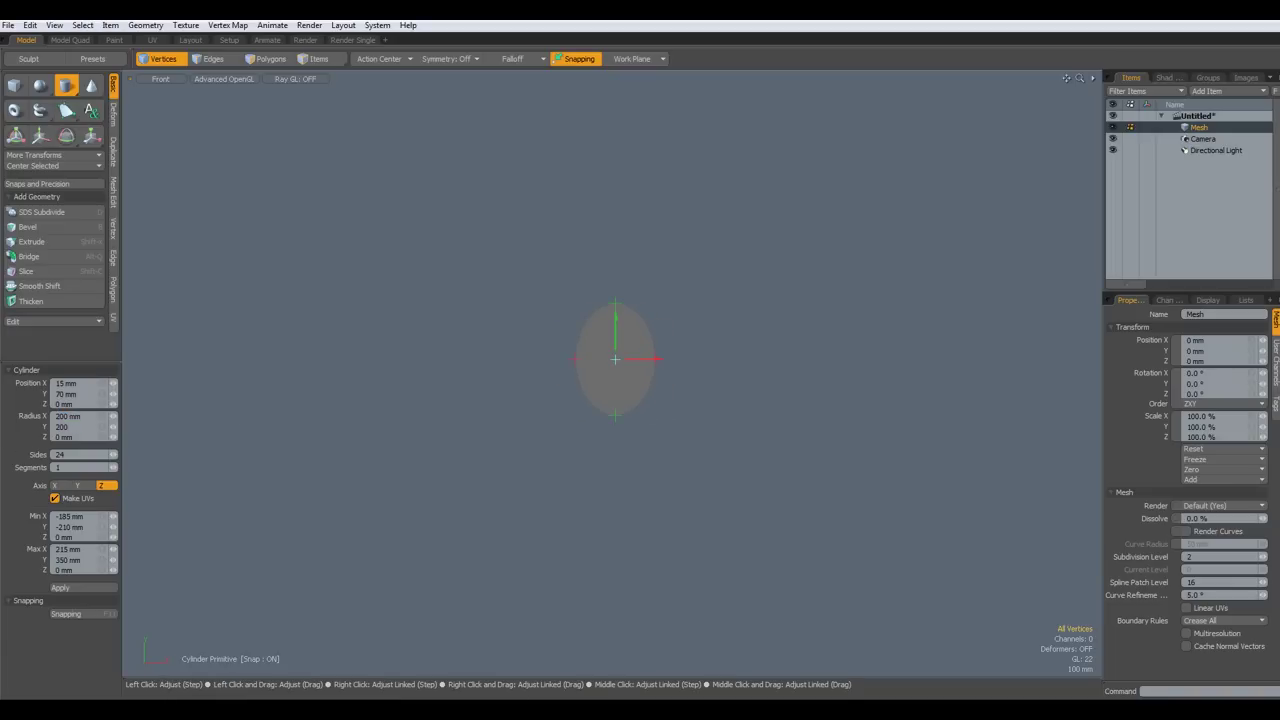
pyautogui.click(43, 166)
pyautogui.click(43, 166)
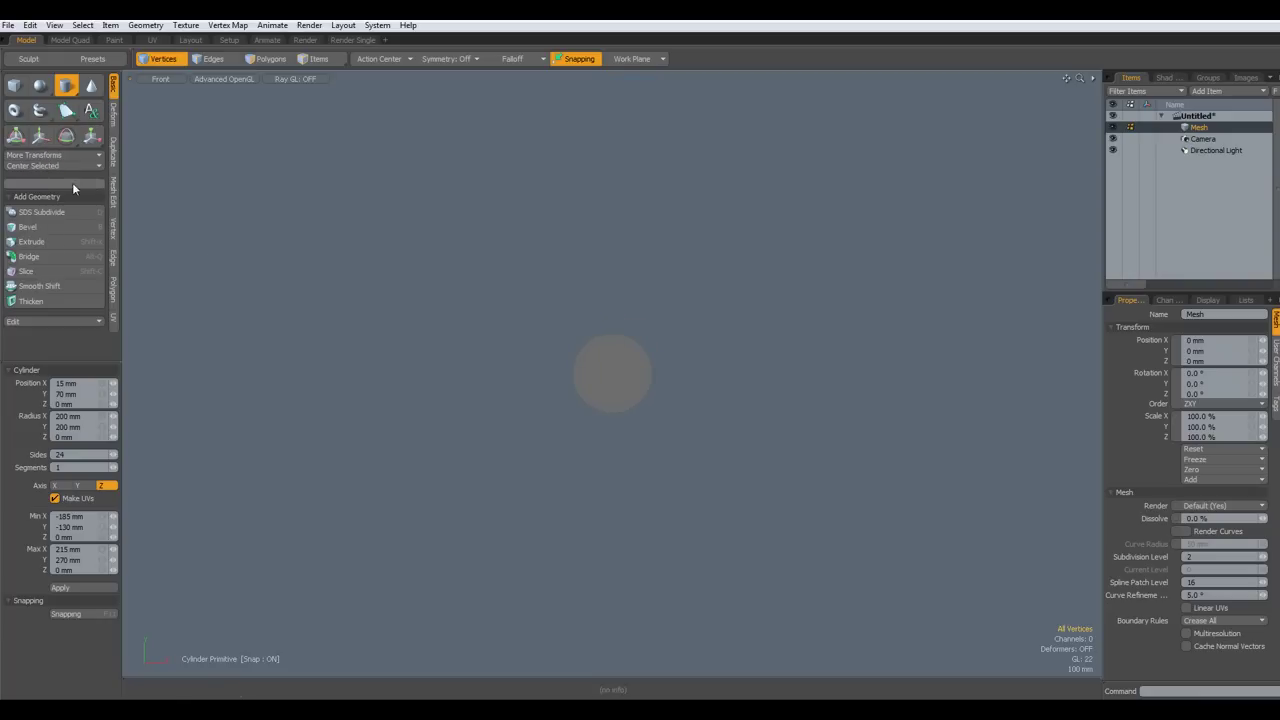
pyautogui.press('a')
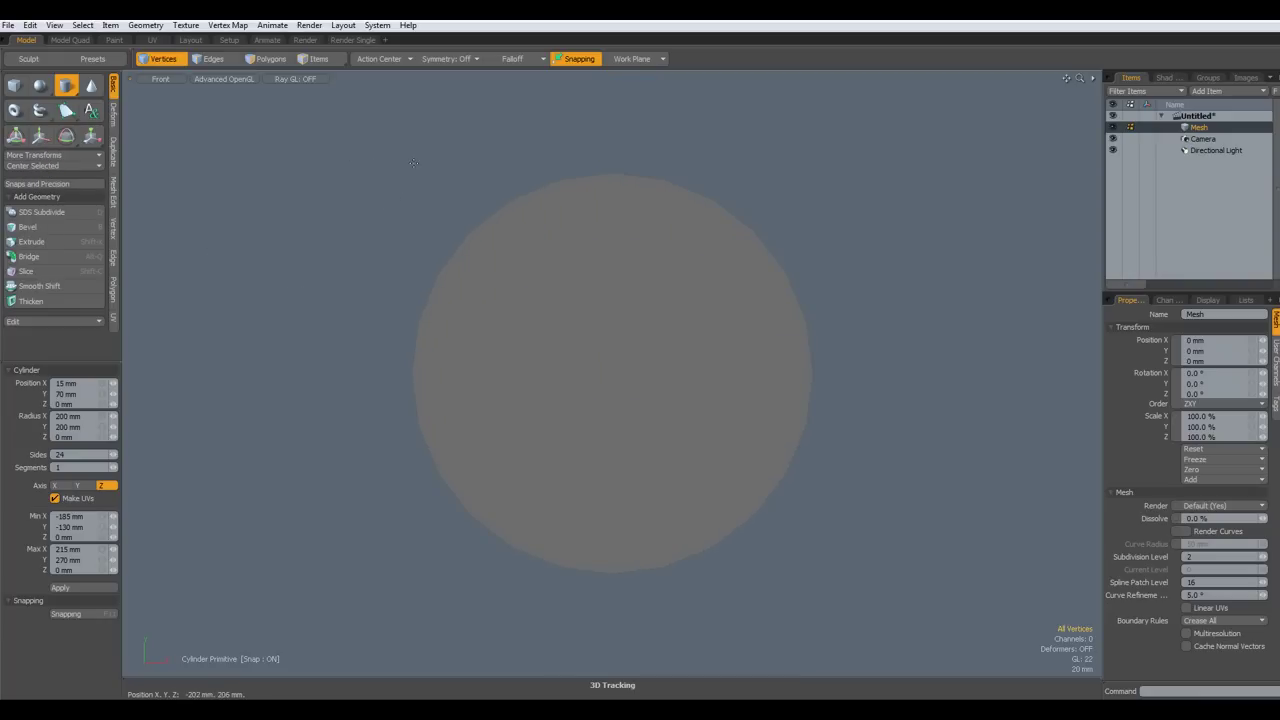
# Add a linear falloff running vertically between the disc's top and bottom vertices, with its full-strength end at the bottom
pyautogui.click(514, 58)
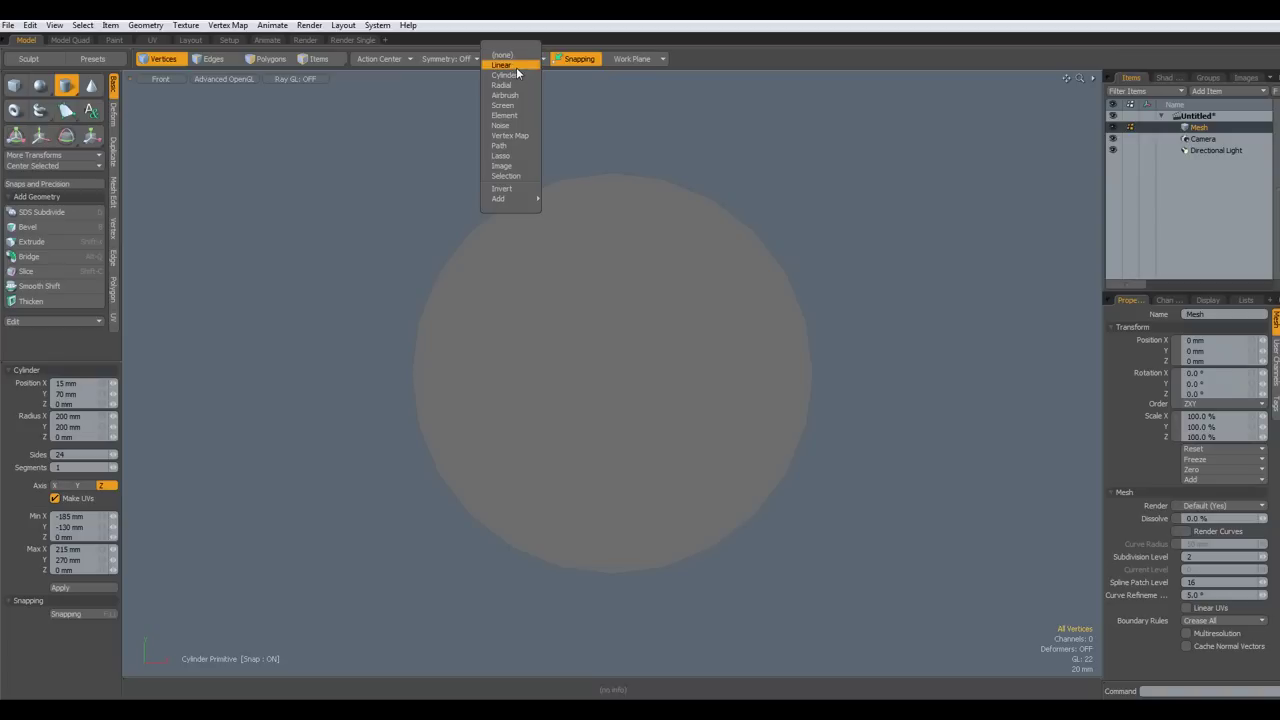
pyautogui.click(516, 65)
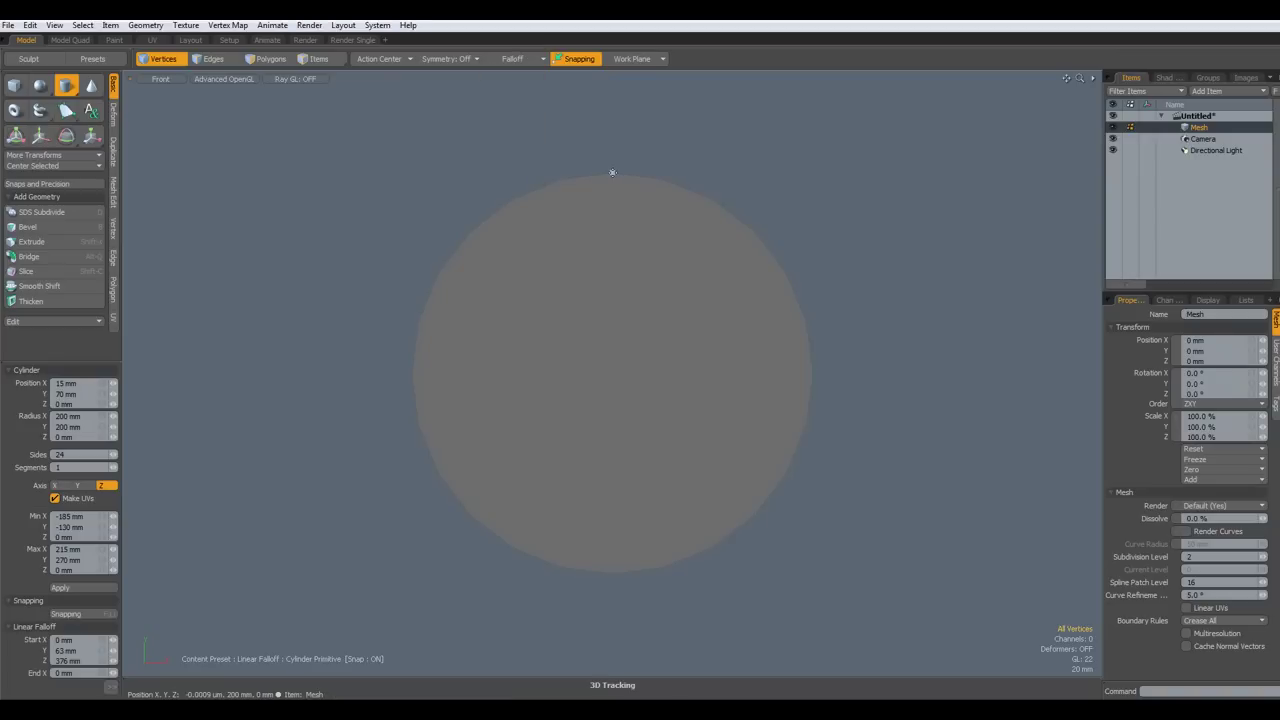
pyautogui.moveTo(612, 173); pyautogui.dragTo(612, 573)
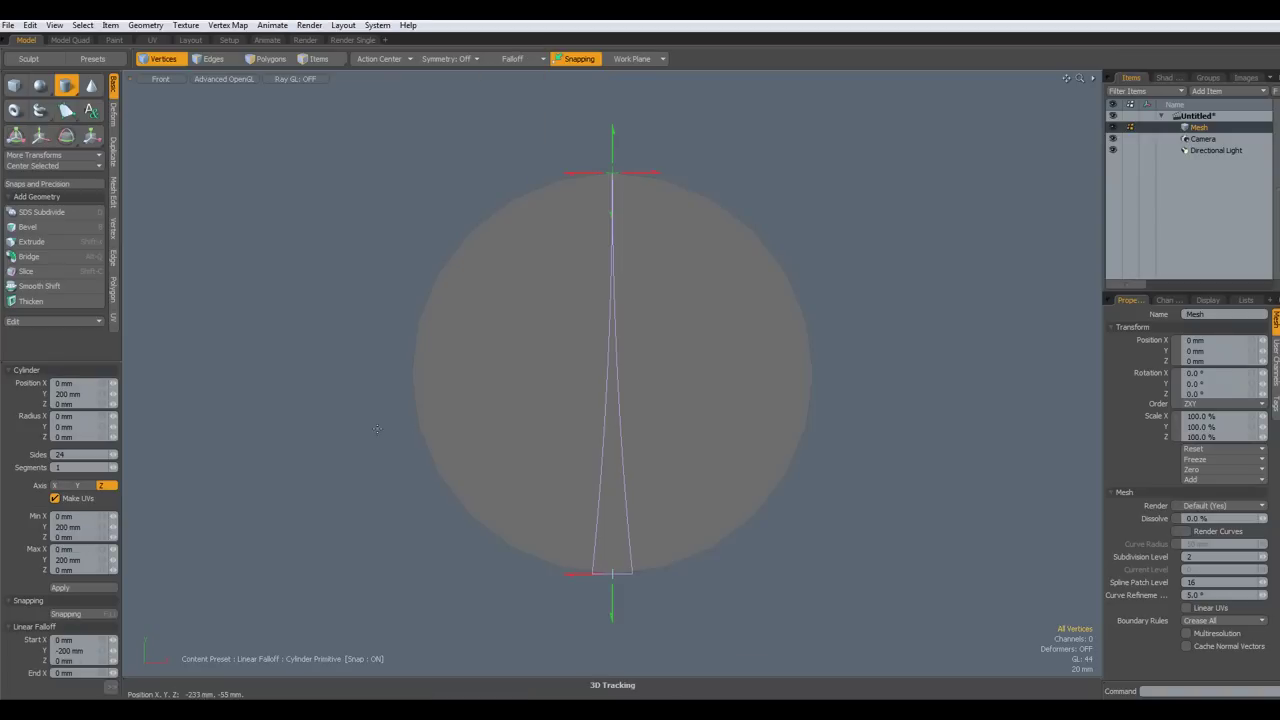
# Scale the disc to 147.5 % in X with the falloff to widen its lower part, and clear the falloff
pyautogui.press('r')
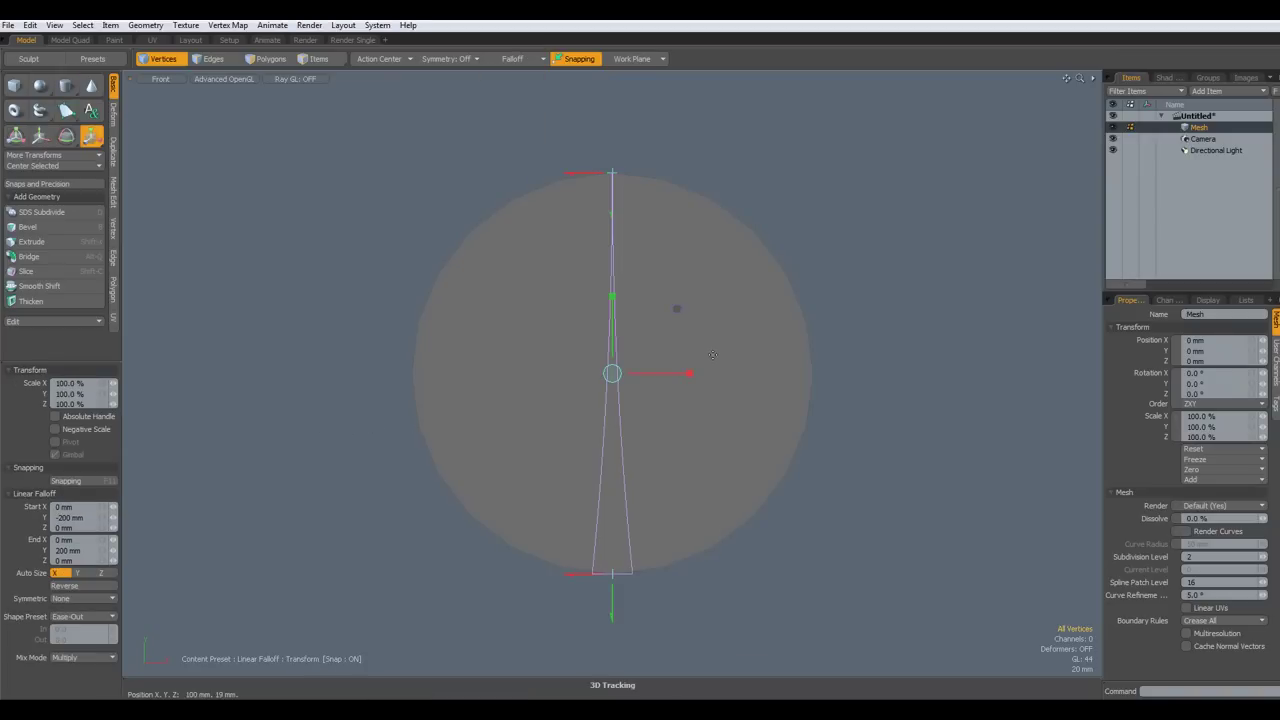
pyautogui.moveTo(689, 373); pyautogui.dragTo(726, 373)
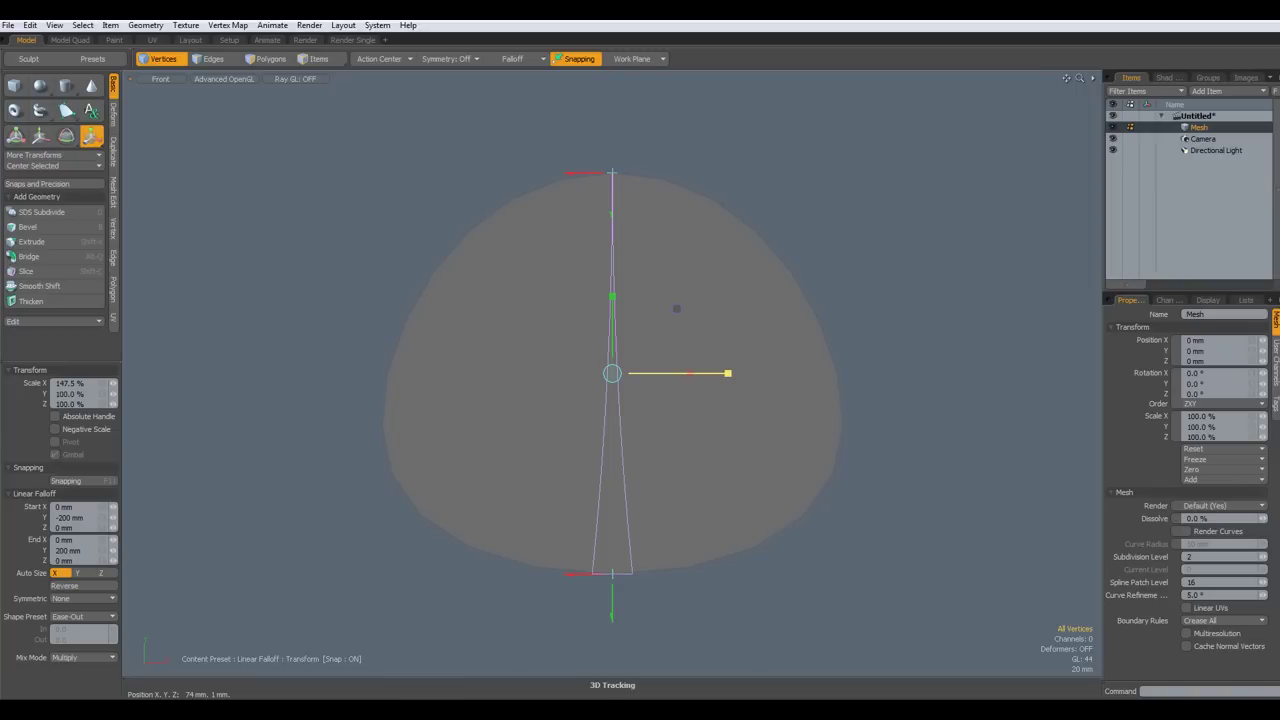
pyautogui.moveTo(728, 373); pyautogui.dragTo(728, 373)
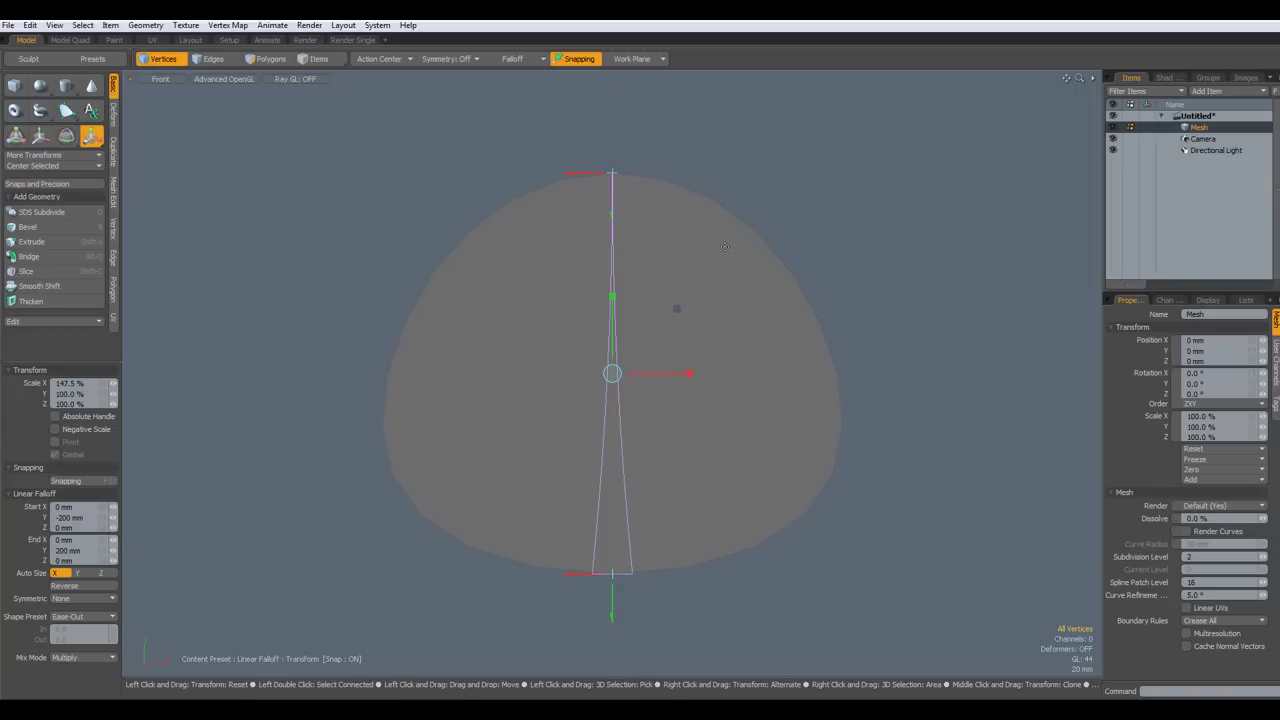
pyautogui.press('space')
pyautogui.press('Escape')
pyautogui.press('Escape')
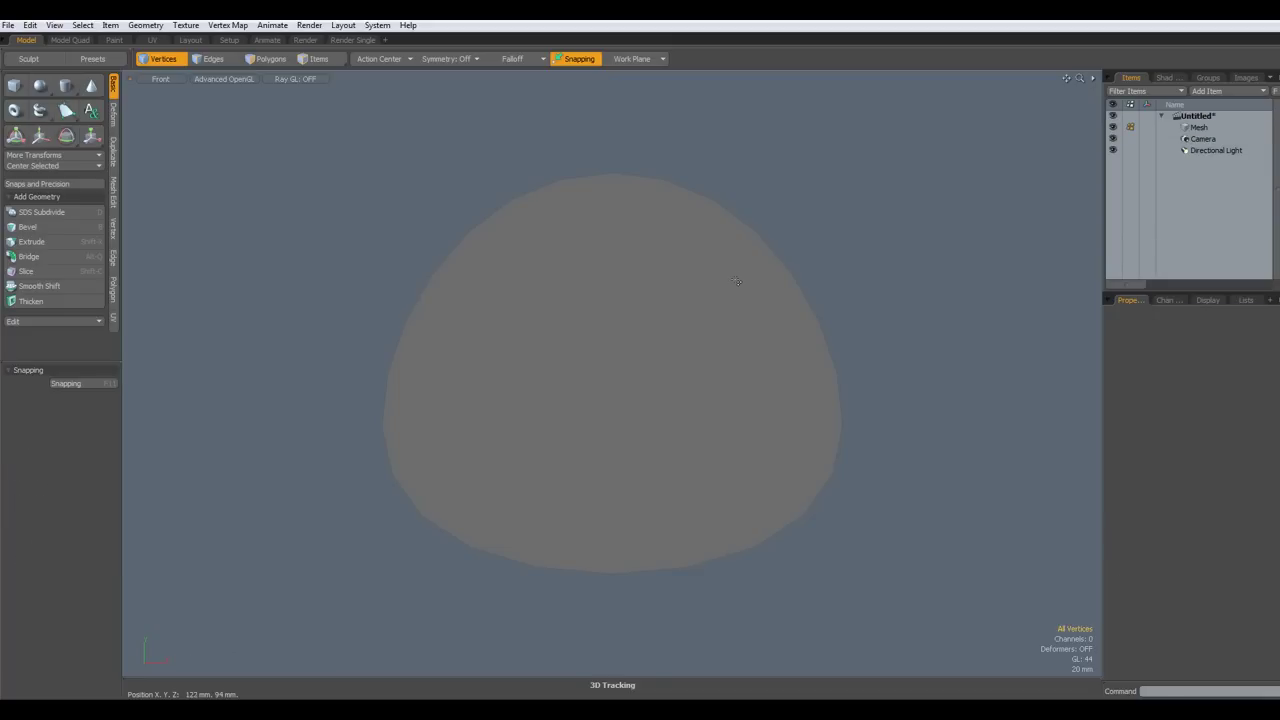
# Slice the shape vertically between its top and bottom vertices and delete the right half
pyautogui.hotkey('alt', 'c')
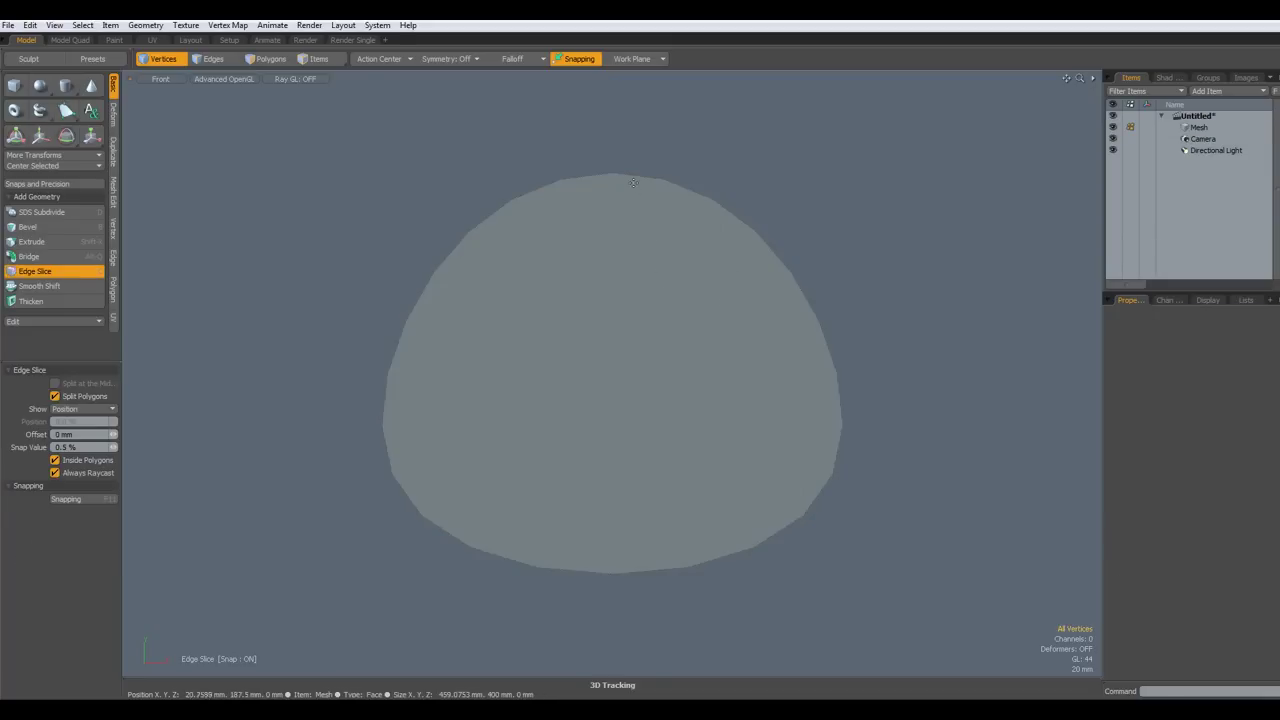
pyautogui.click(629, 174)
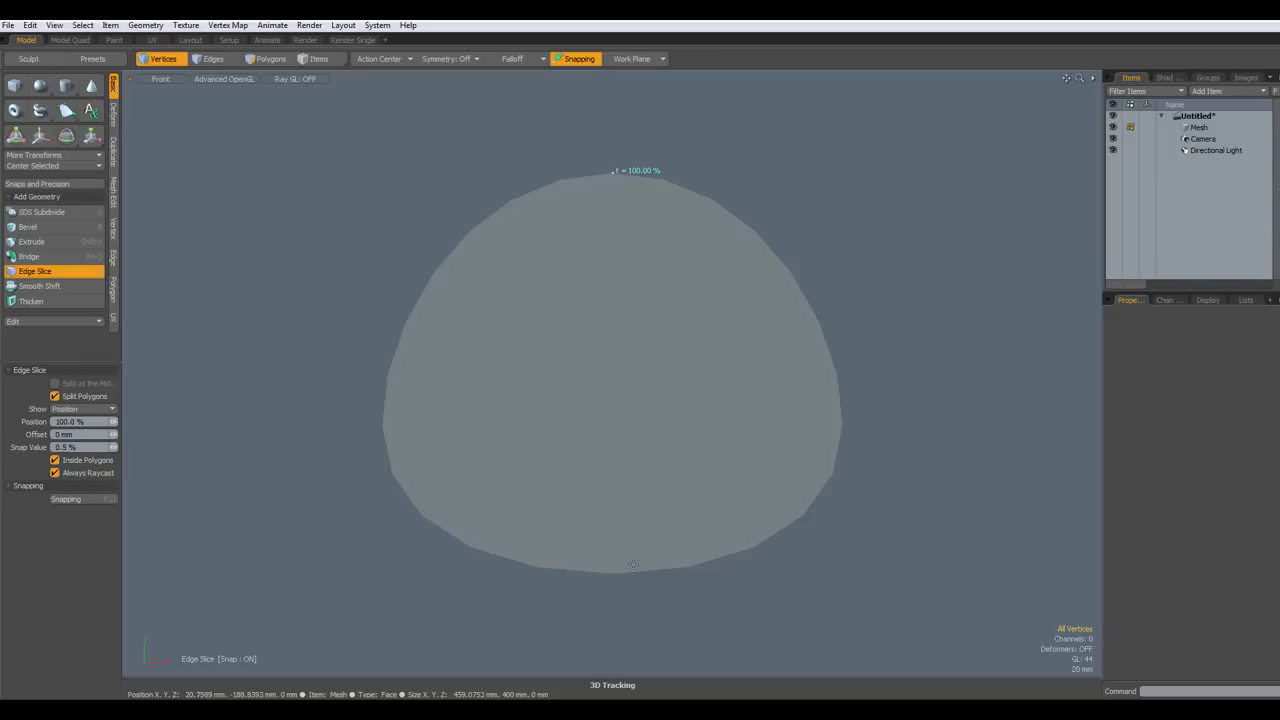
pyautogui.click(631, 572)
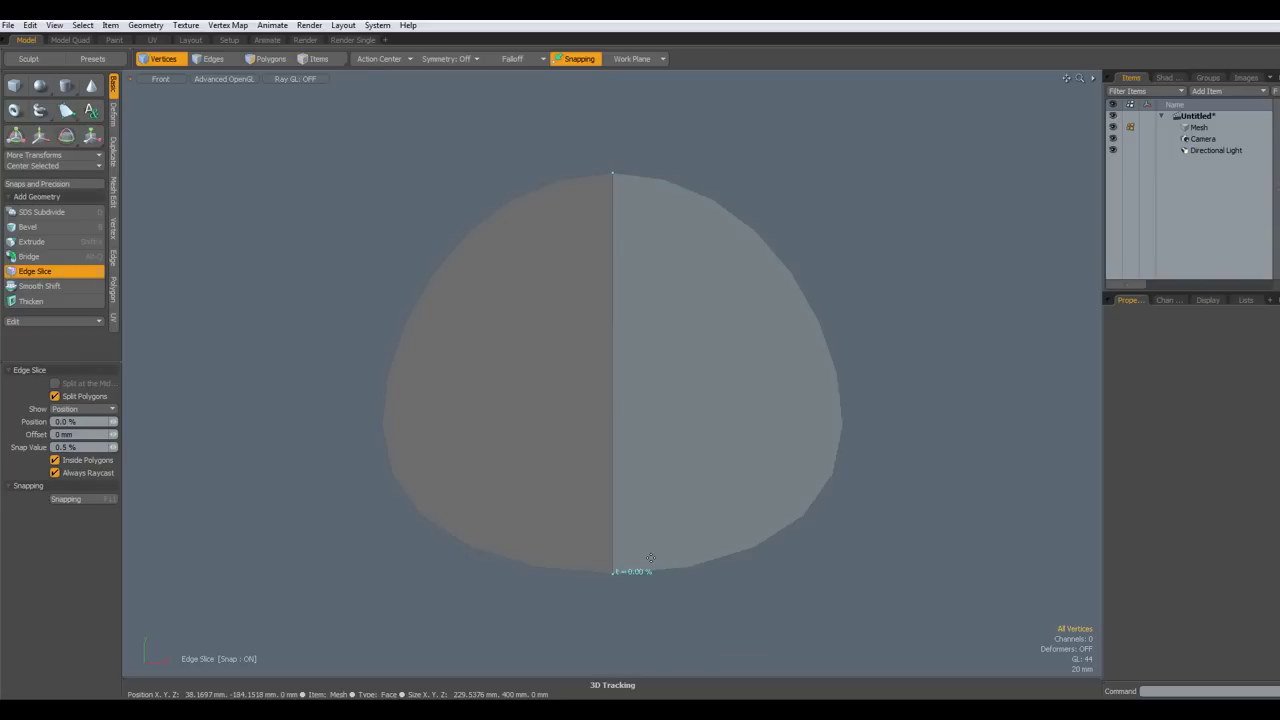
pyautogui.press('space')
pyautogui.press('3')
pyautogui.click(719, 367)
pyautogui.press('Delete')
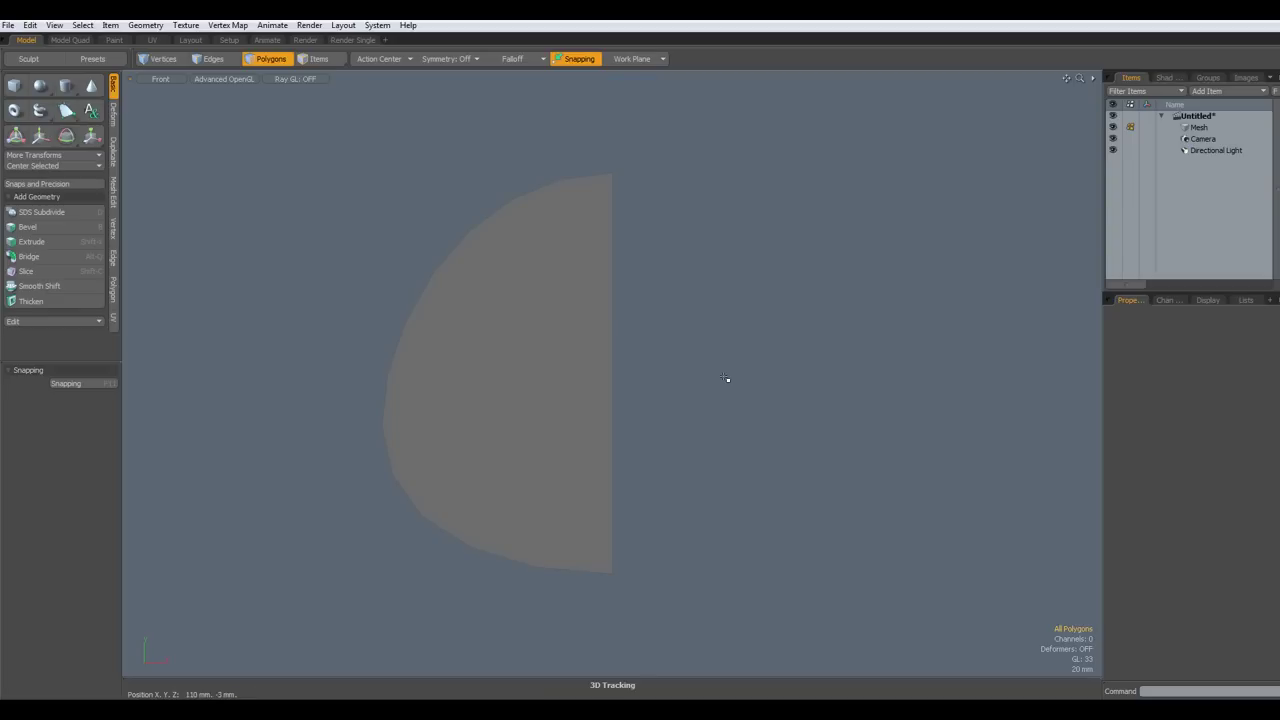
# Flatten the three lowest vertices of the half profile onto one horizontal line by scaling them in Y
pyautogui.press('ctrl')
pyautogui.hotkey('ctrl', '3')
pyautogui.click(734, 515)
pyautogui.press('1')
pyautogui.moveTo(438, 537); pyautogui.dragTo(726, 613, button='right')
pyautogui.press('r')
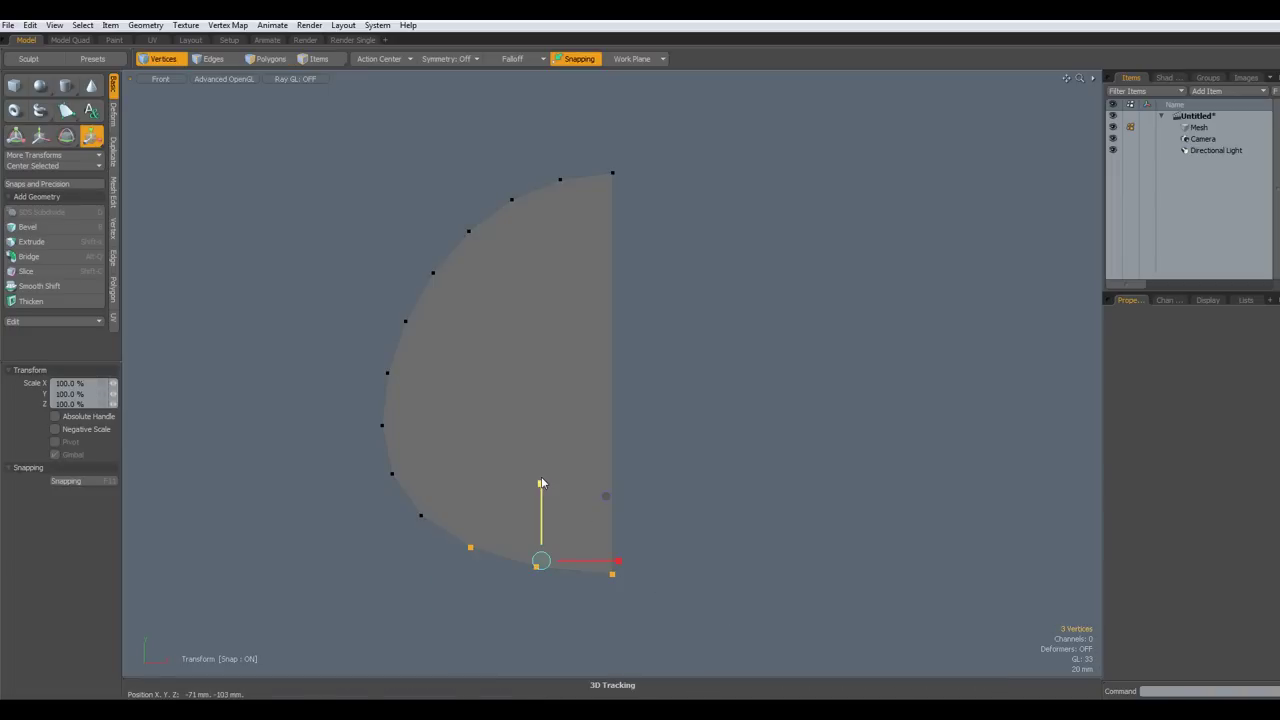
pyautogui.moveTo(541, 478); pyautogui.dragTo(540, 560)
# Move the three flattened bottom vertices up about 17 mm
pyautogui.press('w')
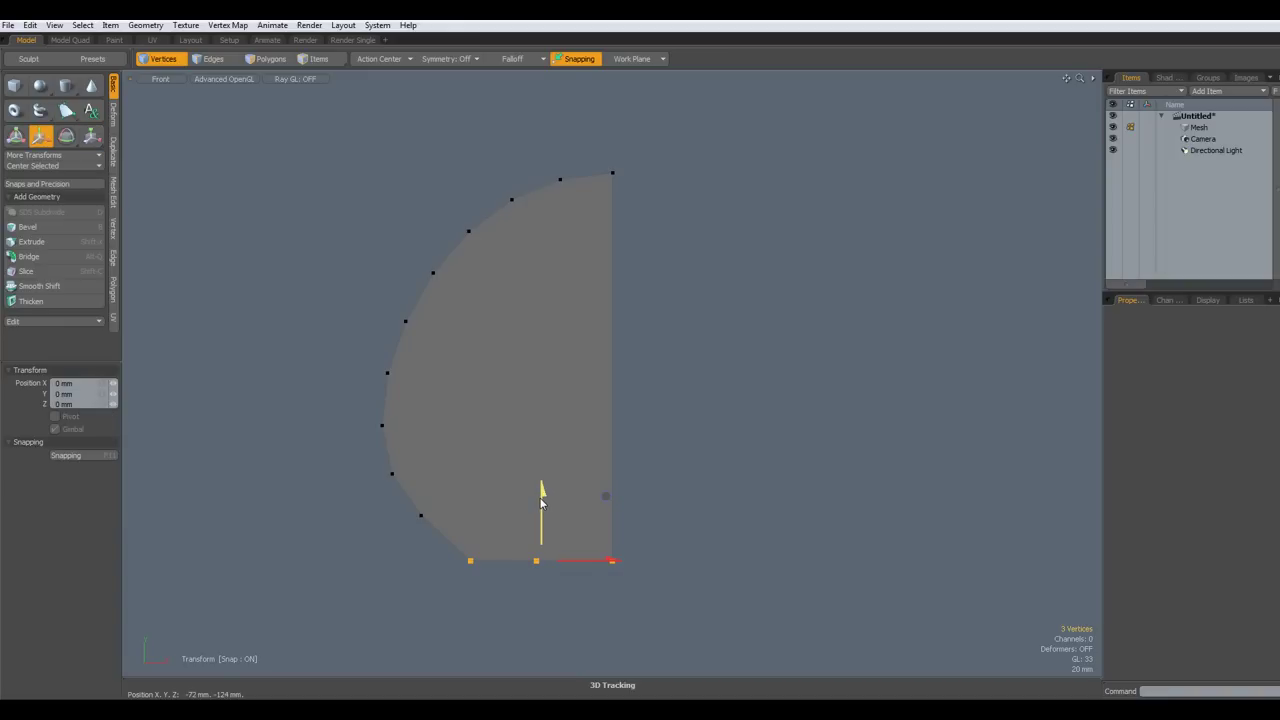
pyautogui.moveTo(537, 560); pyautogui.dragTo(540, 543)
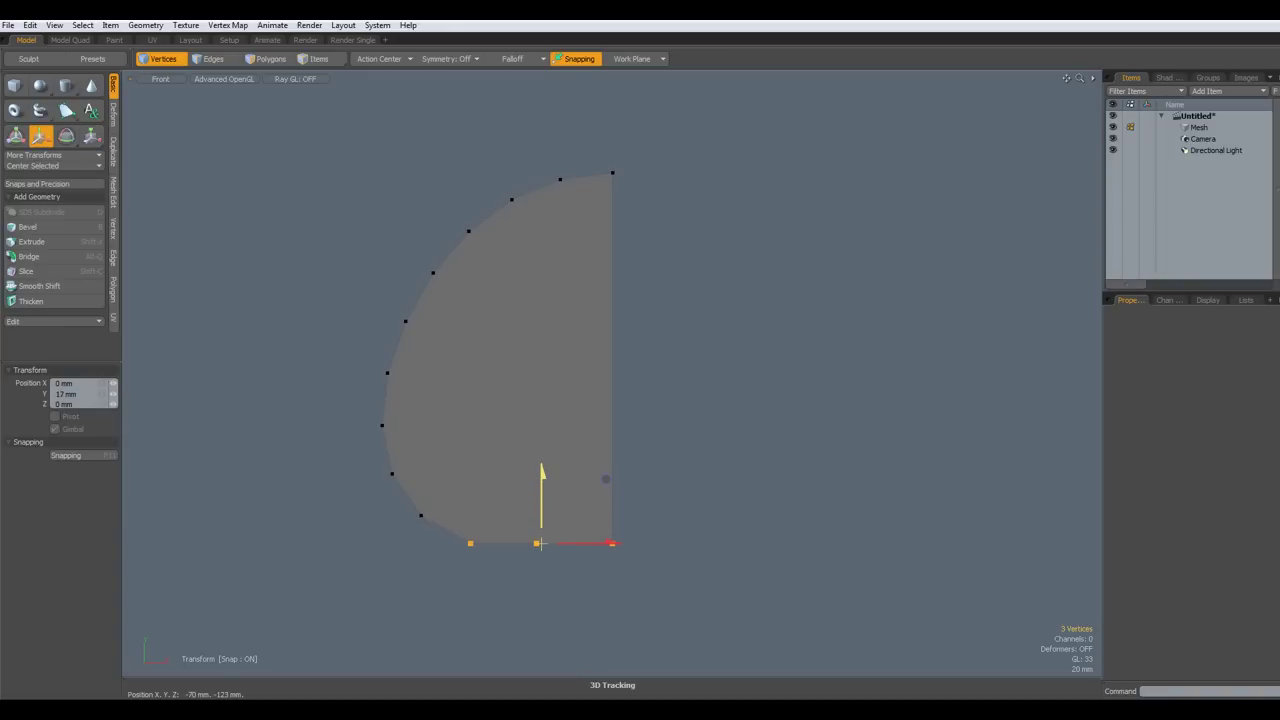
pyautogui.press('space')
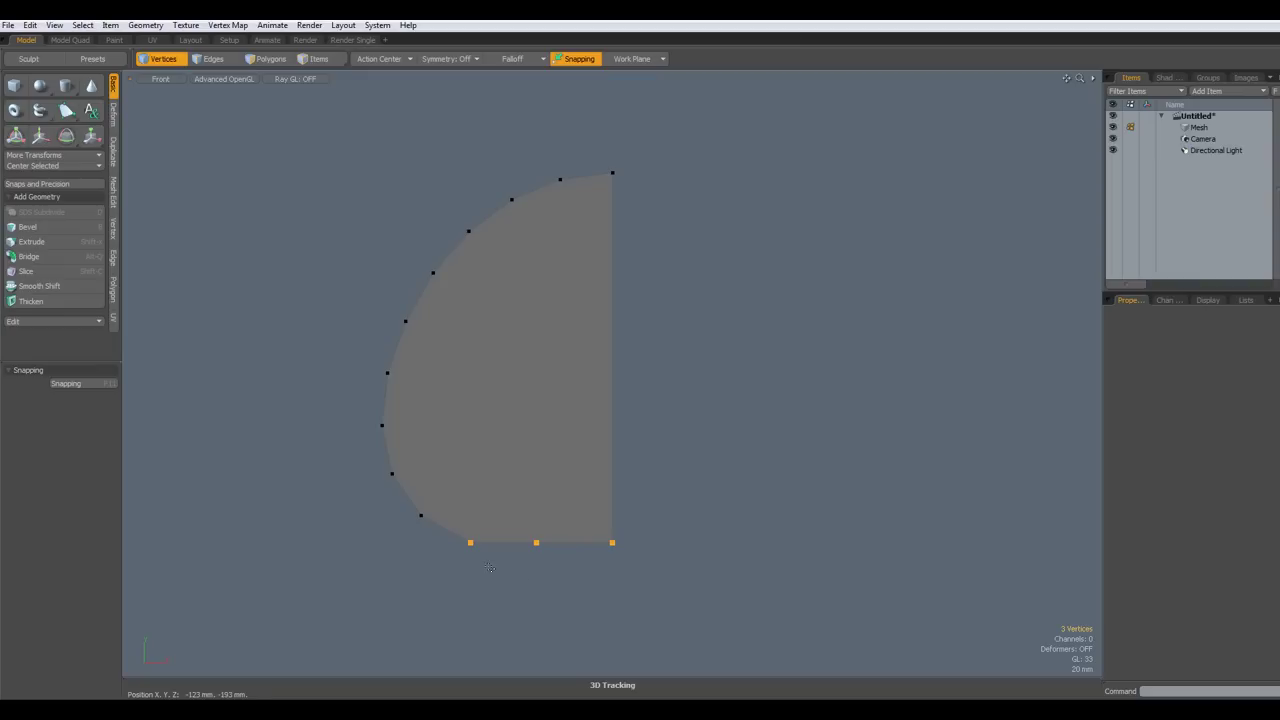
# Convert the bottom vertex selection to edges and extend them downward into a narrow base strip
pyautogui.hotkey('alt', '2')
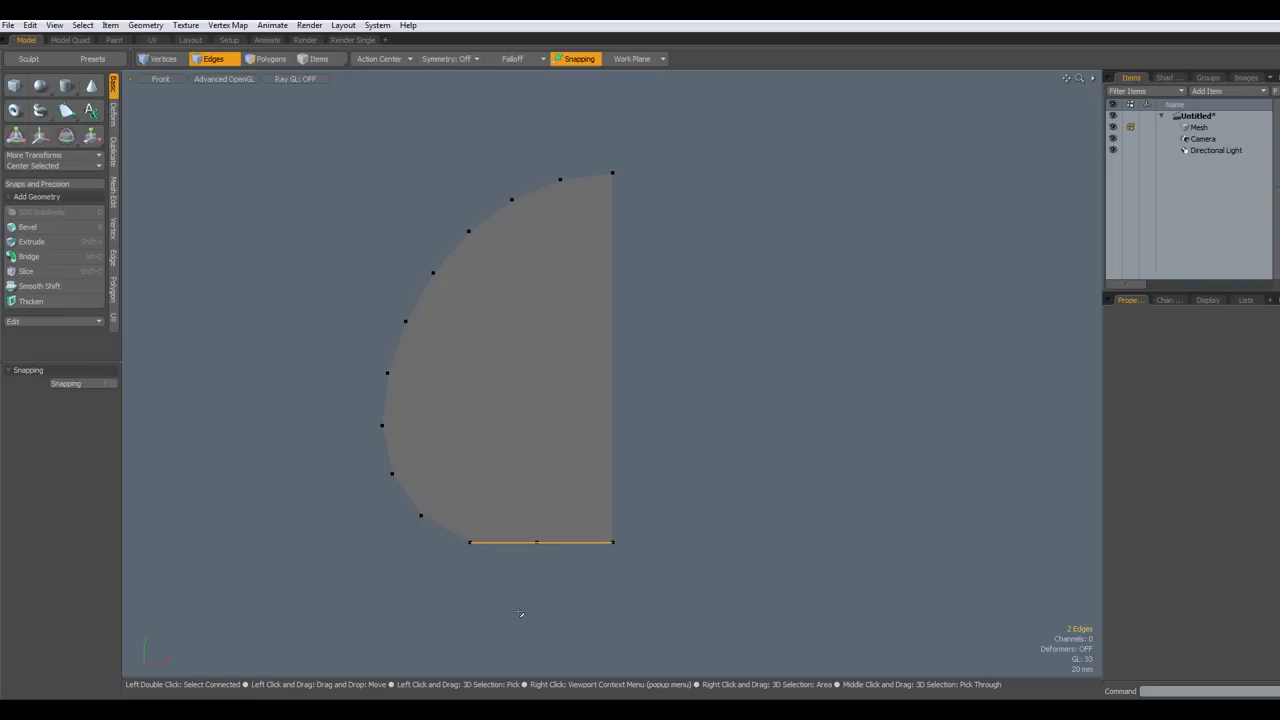
pyautogui.hotkey('shift', 'x')
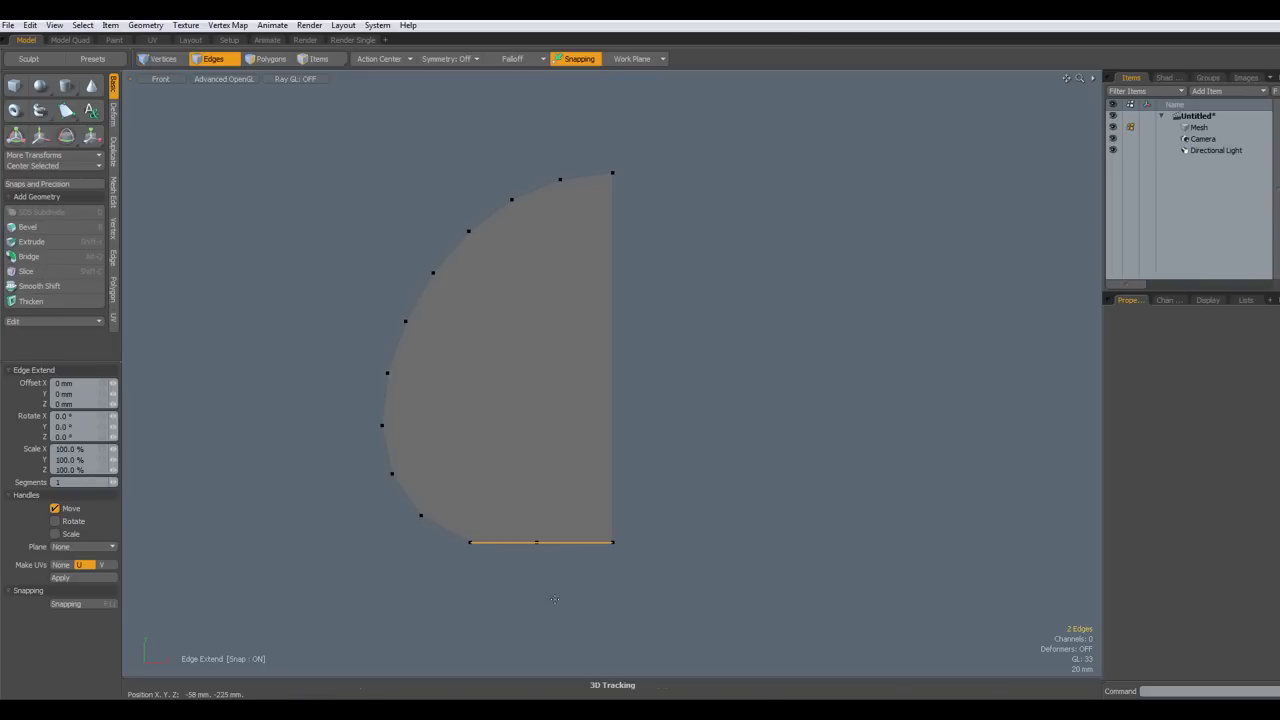
pyautogui.moveTo(543, 471); pyautogui.dragTo(542, 486)
pyautogui.press('space')
pyautogui.click(718, 529)
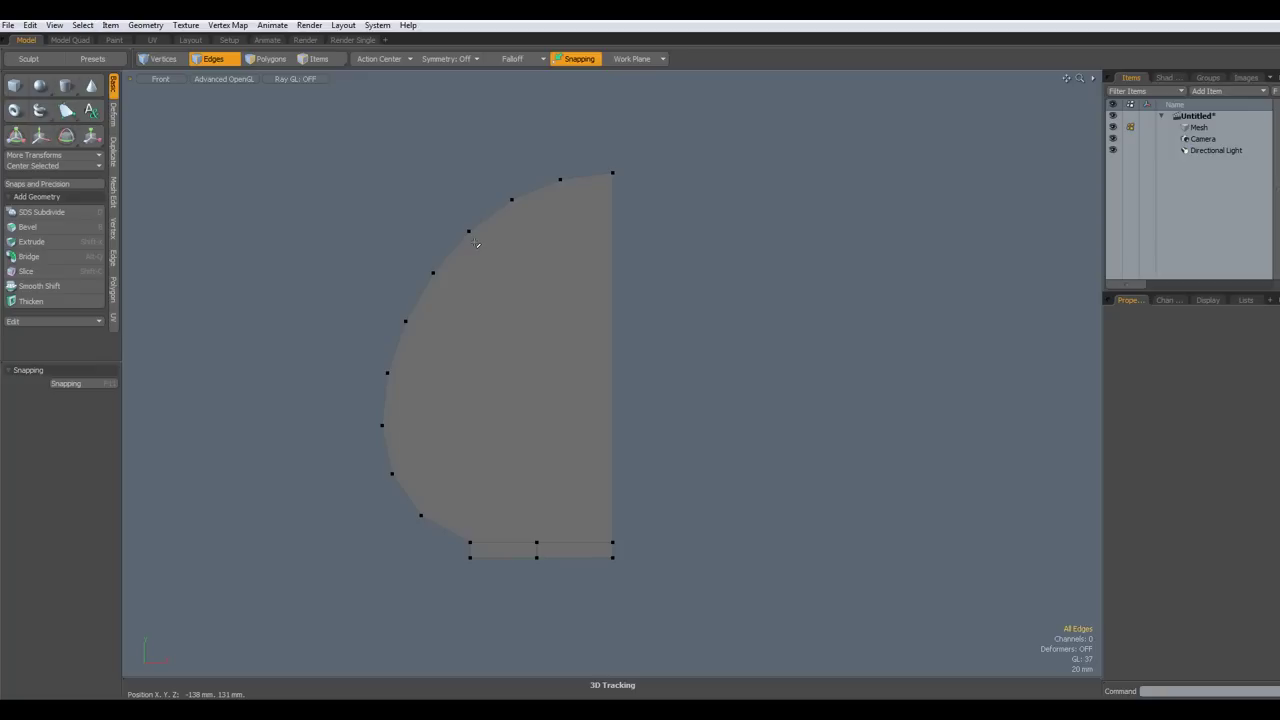
# Slice across the upper part of the profile from the fourth outline vertex to about 14.5 % along the straight edge
pyautogui.press('c')
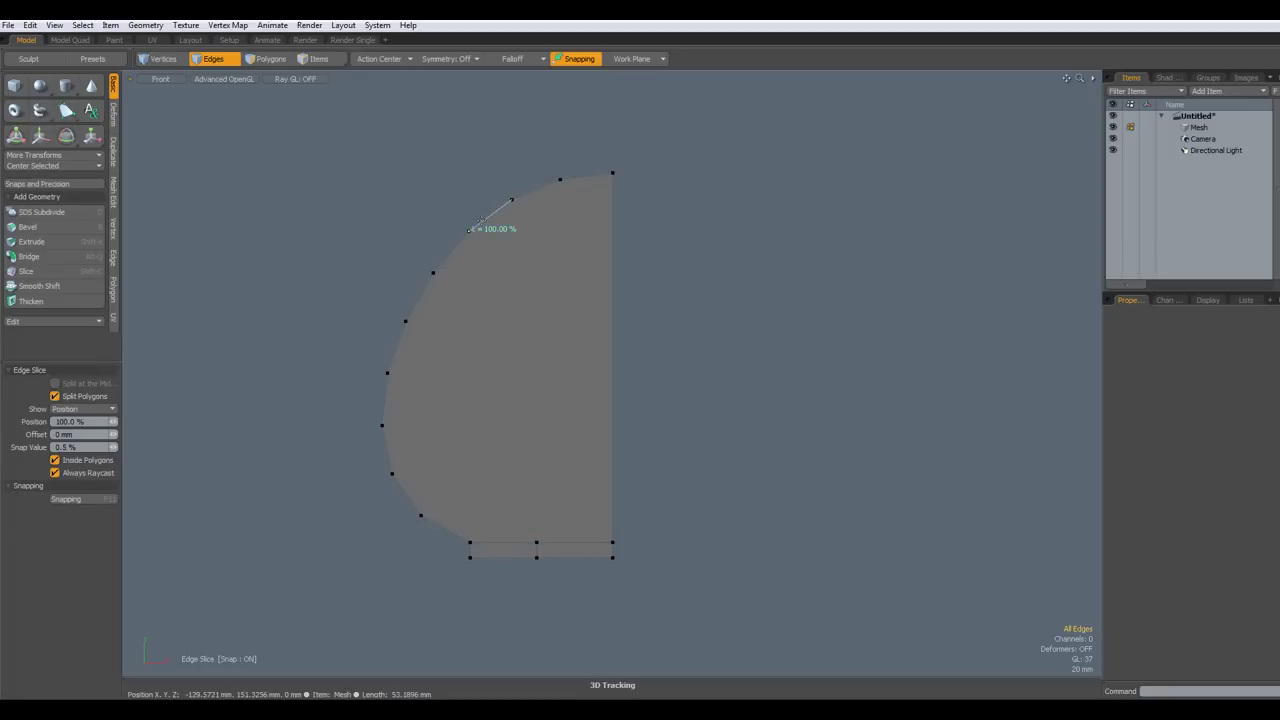
pyautogui.click(469, 229)
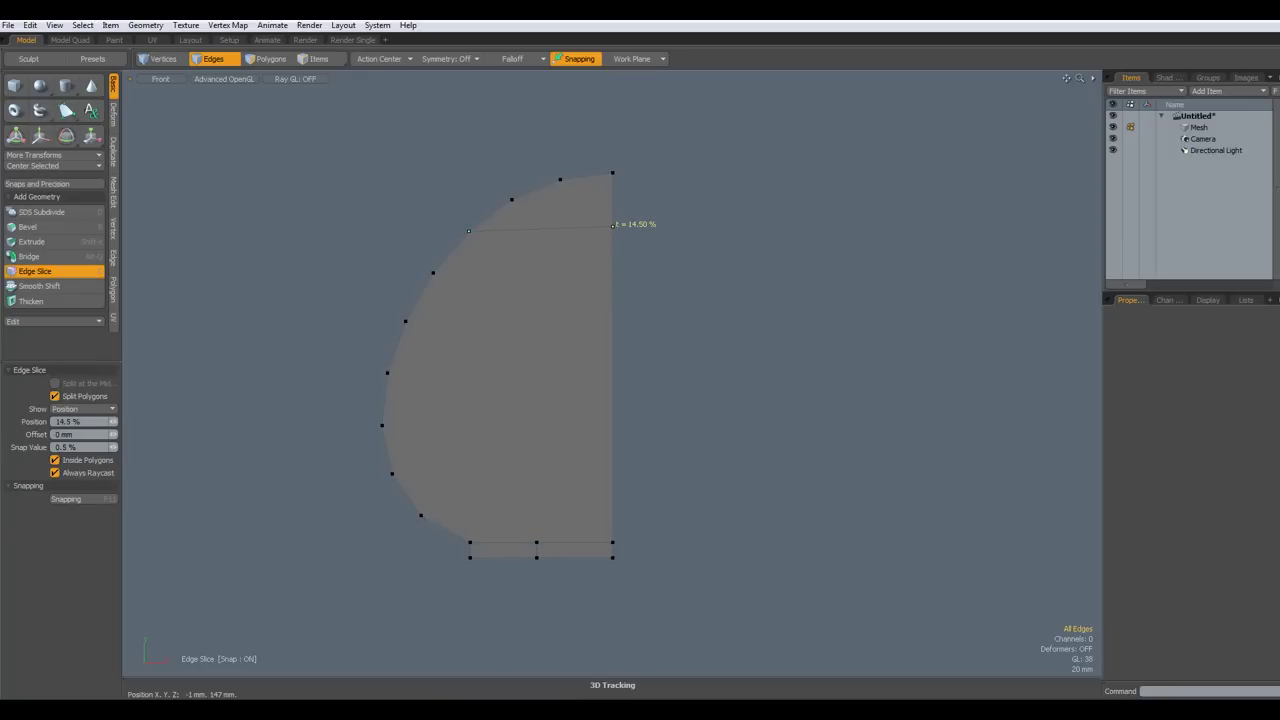
pyautogui.click(598, 226)
pyautogui.press('space')
# Level the new cut edge horizontally by scaling it to 0 % in Y
pyautogui.click(560, 230)
pyautogui.press('r')
pyautogui.moveTo(540, 150); pyautogui.dragTo(538, 231)
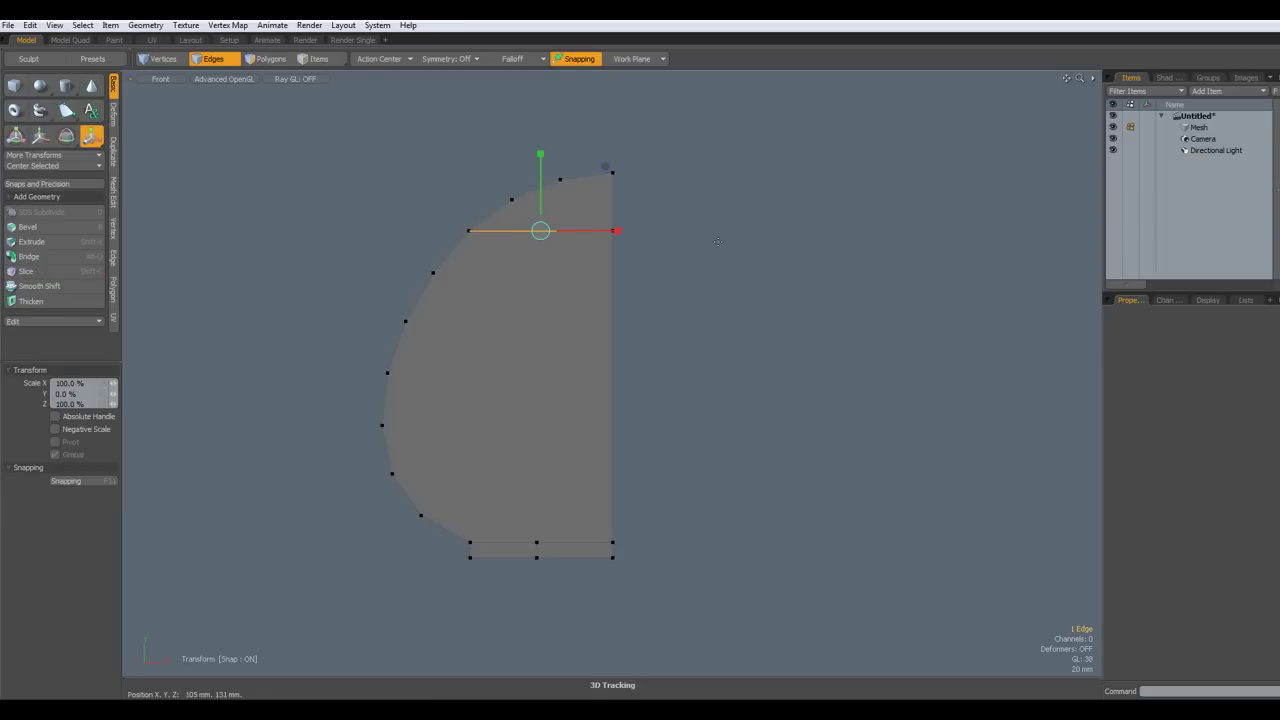
pyautogui.press('space')
pyautogui.click(717, 238)
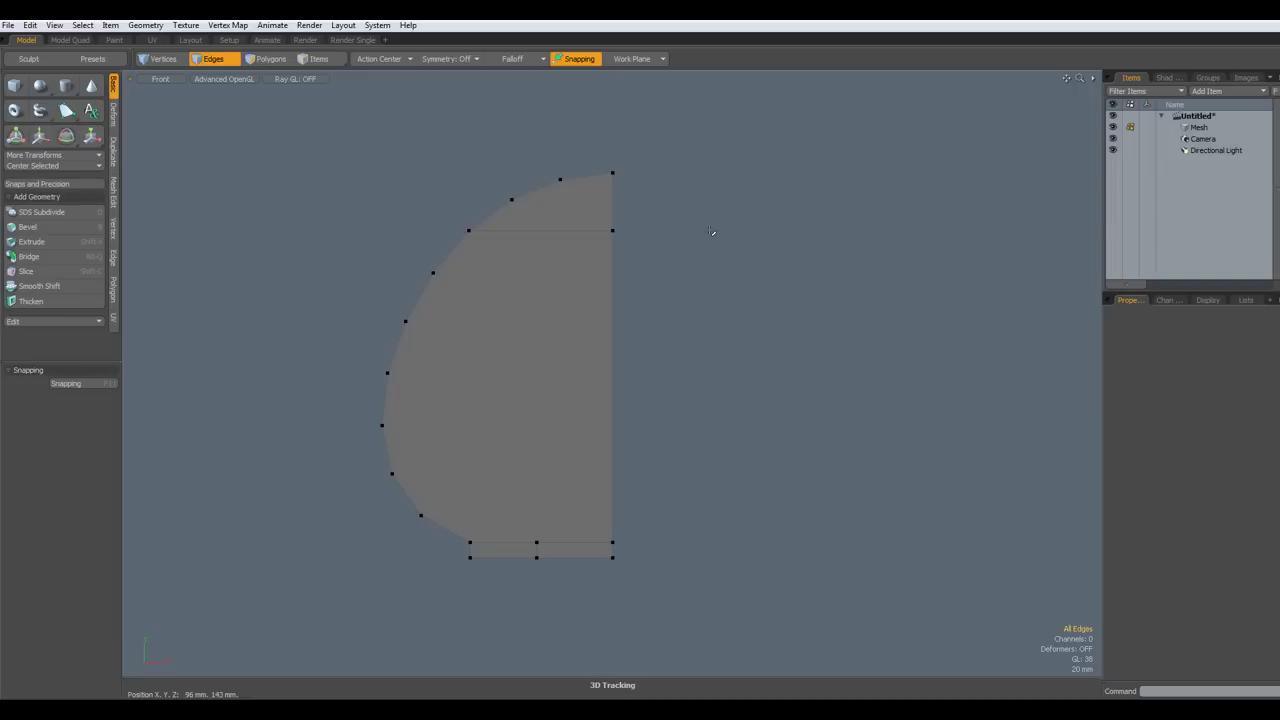
# Detach the top polygon above the cut by cutting it and pasting it back in place
pyautogui.press('3')
pyautogui.click(582, 205)
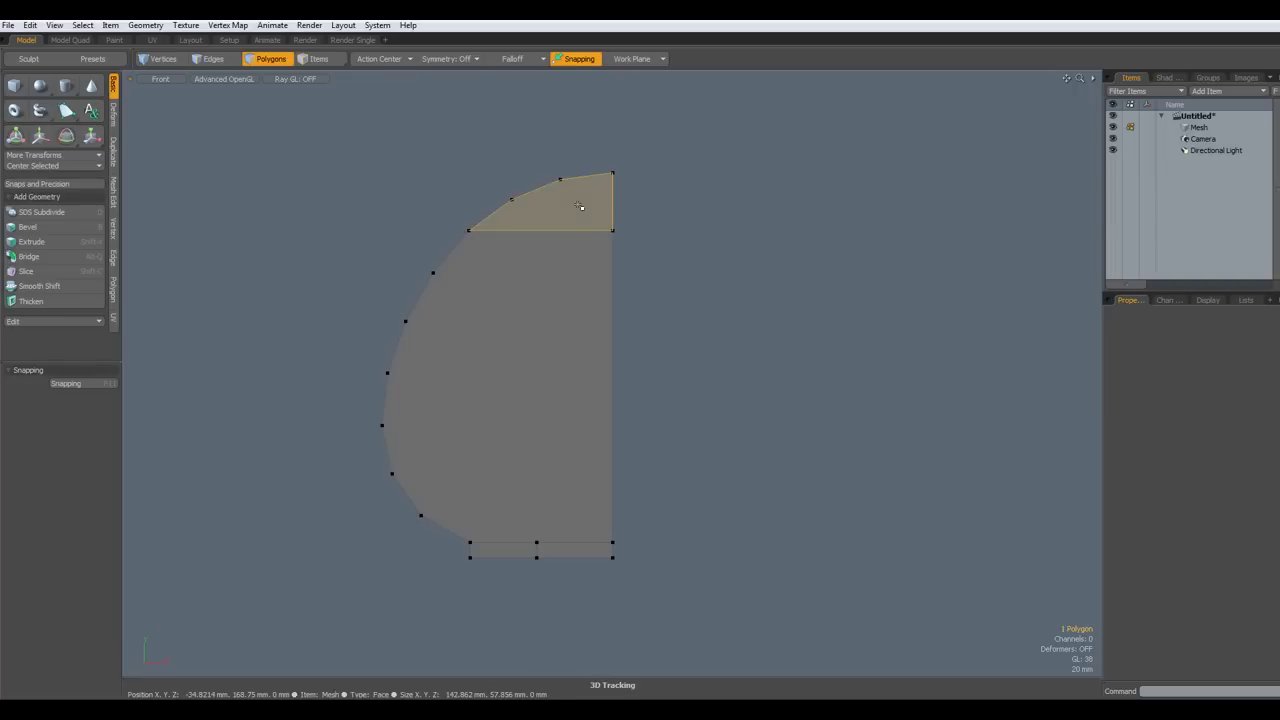
pyautogui.press('ctrl')
pyautogui.hotkey('ctrl', 'x')
pyautogui.hotkey('ctrl', 'v')
# Toggle subdivision surfaces on and off to check the separation between the top piece and the body
pyautogui.press('Tab')
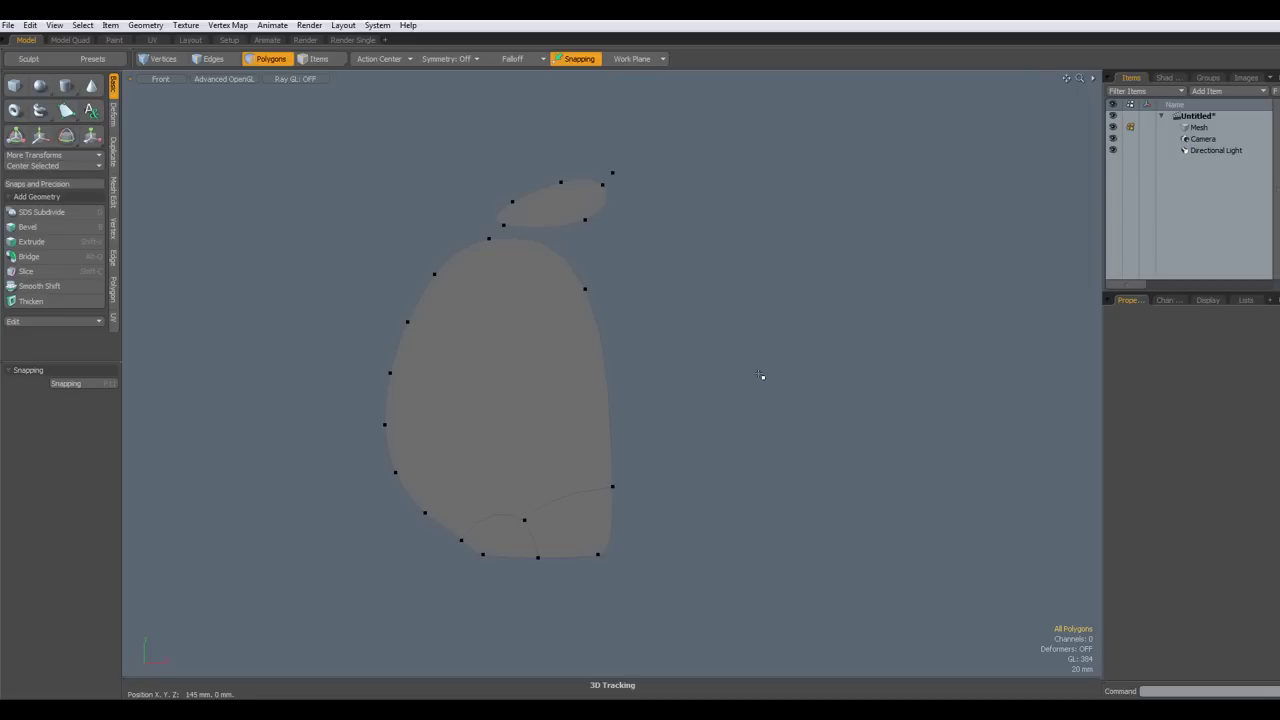
pyautogui.press('Tab')
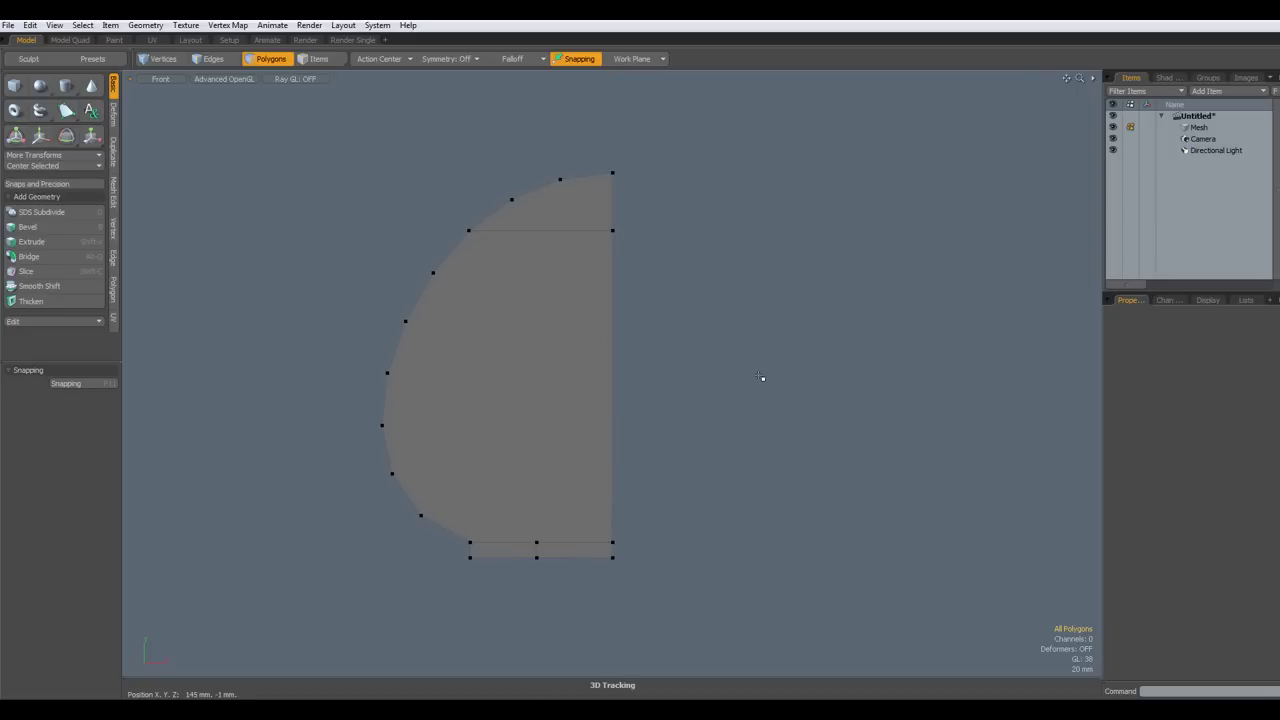
pyautogui.press('Tab')
pyautogui.press('Tab')
pyautogui.press('Tab')
pyautogui.press('Tab')
# Select the profile's outer edges from the base's bottom edge around the curved side to the top centre vertex
pyautogui.press('2')
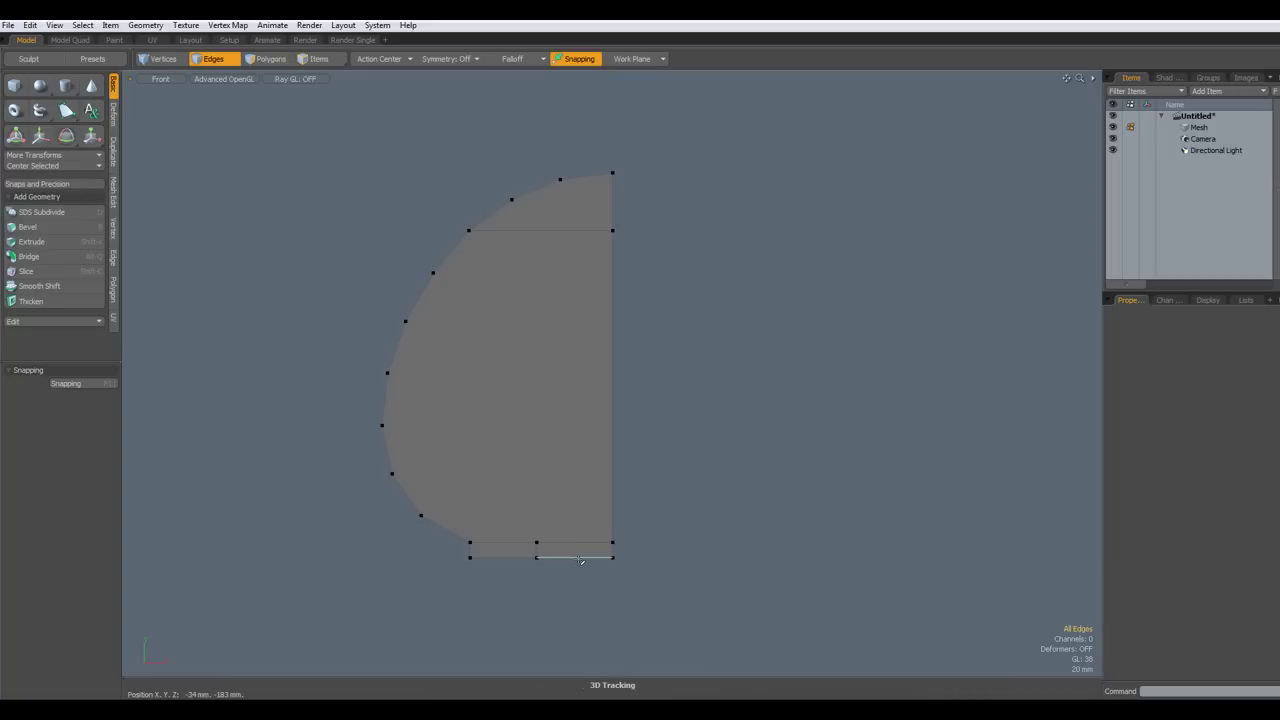
pyautogui.moveTo(580, 560); pyautogui.dragTo(528, 561)
pyautogui.press('Up')
pyautogui.press('Up')
pyautogui.press('Up')
pyautogui.press('Up')
pyautogui.press('Up')
pyautogui.press('Up')
pyautogui.press('Up')
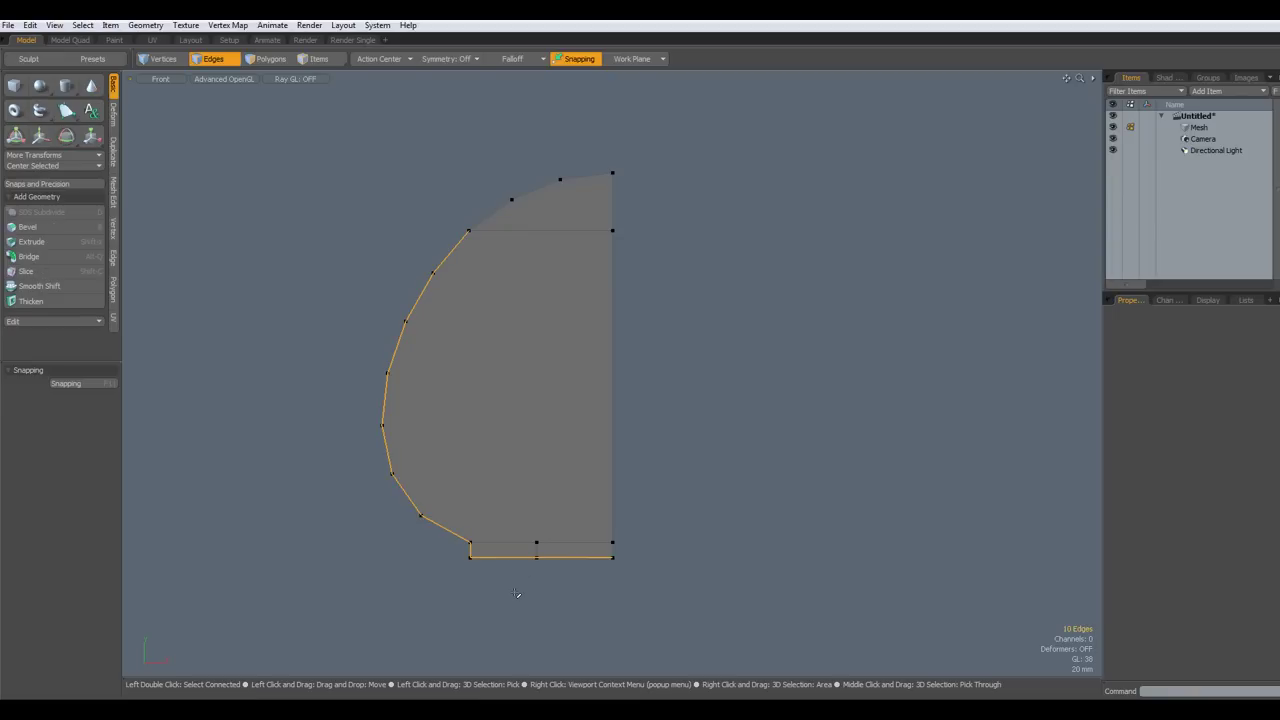
pyautogui.press('Up')
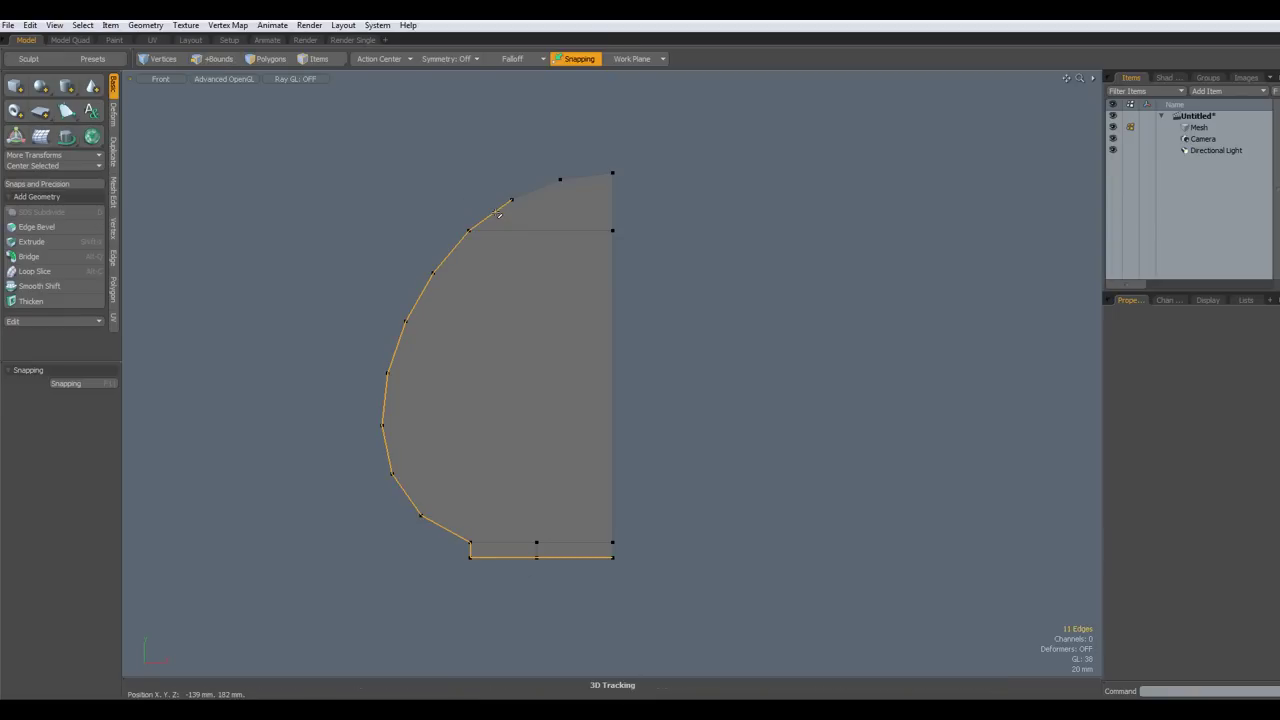
pyautogui.keyDown('shift'); pyautogui.click(541, 185); pyautogui.keyUp('shift')
pyautogui.keyDown('shift'); pyautogui.click(587, 182); pyautogui.keyUp('shift')
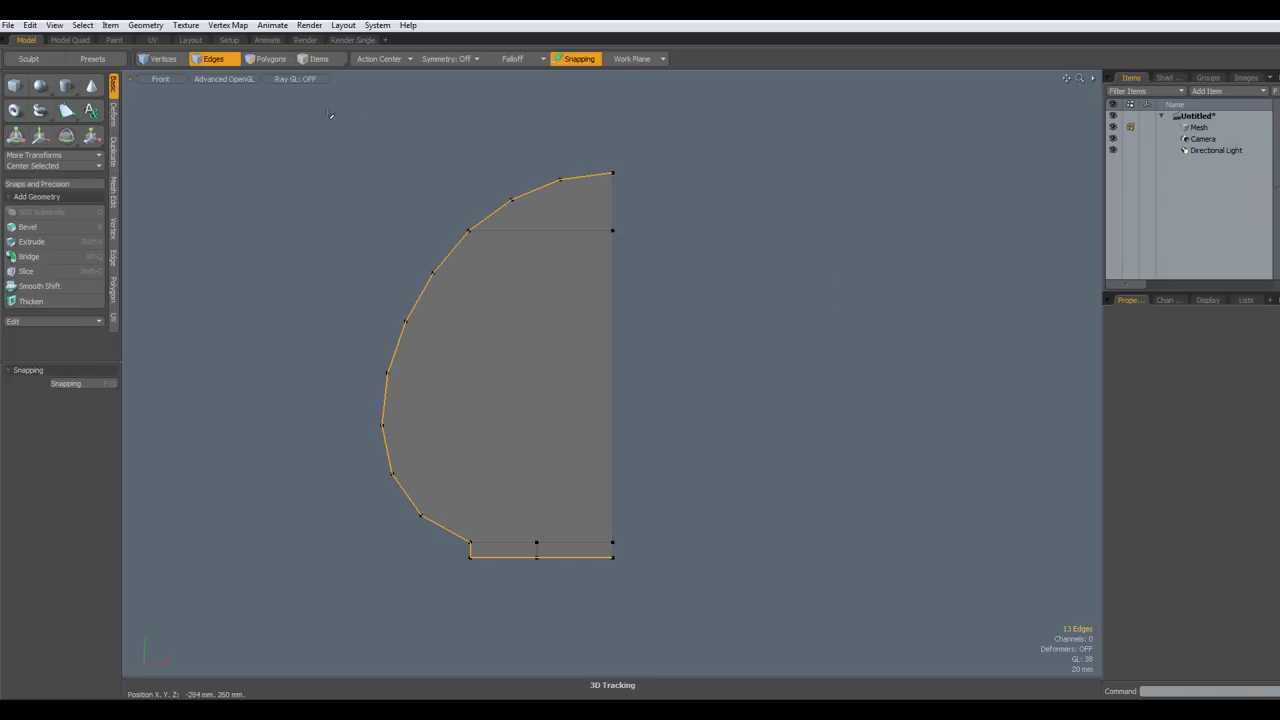
# Radial Sweep the selected profile edges 360° around the origin's Y axis with a count of 24
pyautogui.click(115, 160)
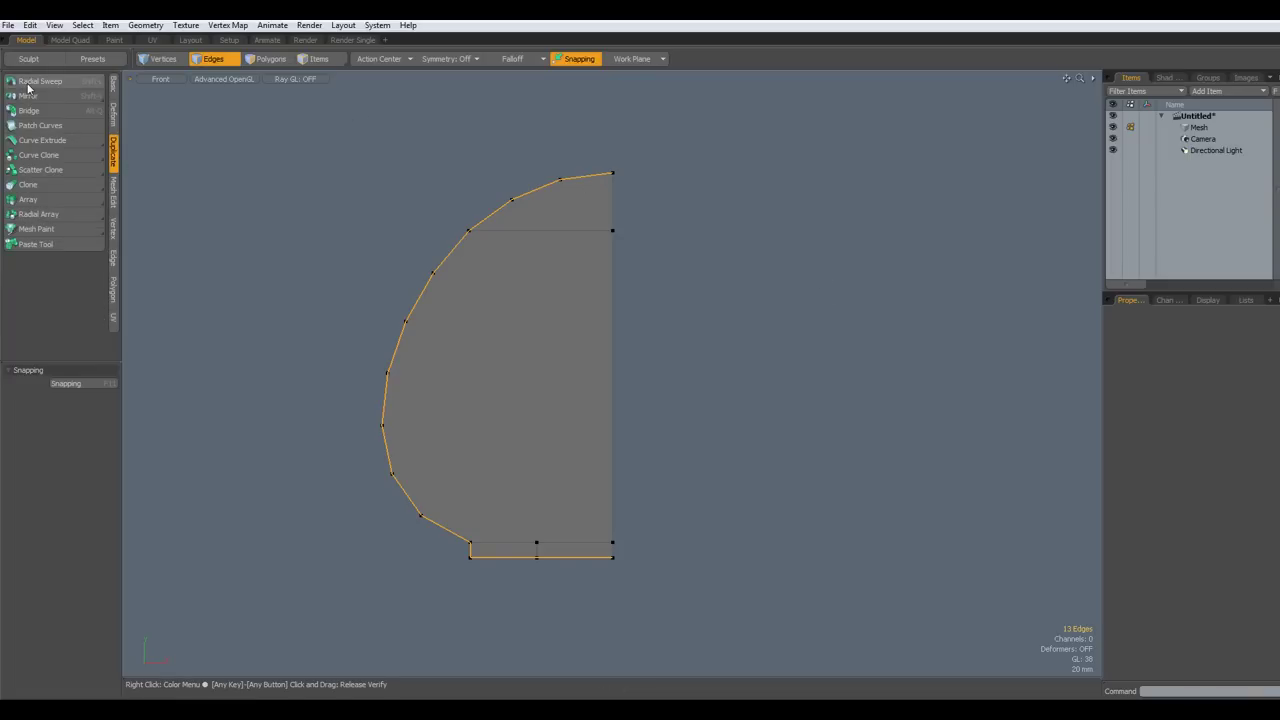
pyautogui.click(28, 86)
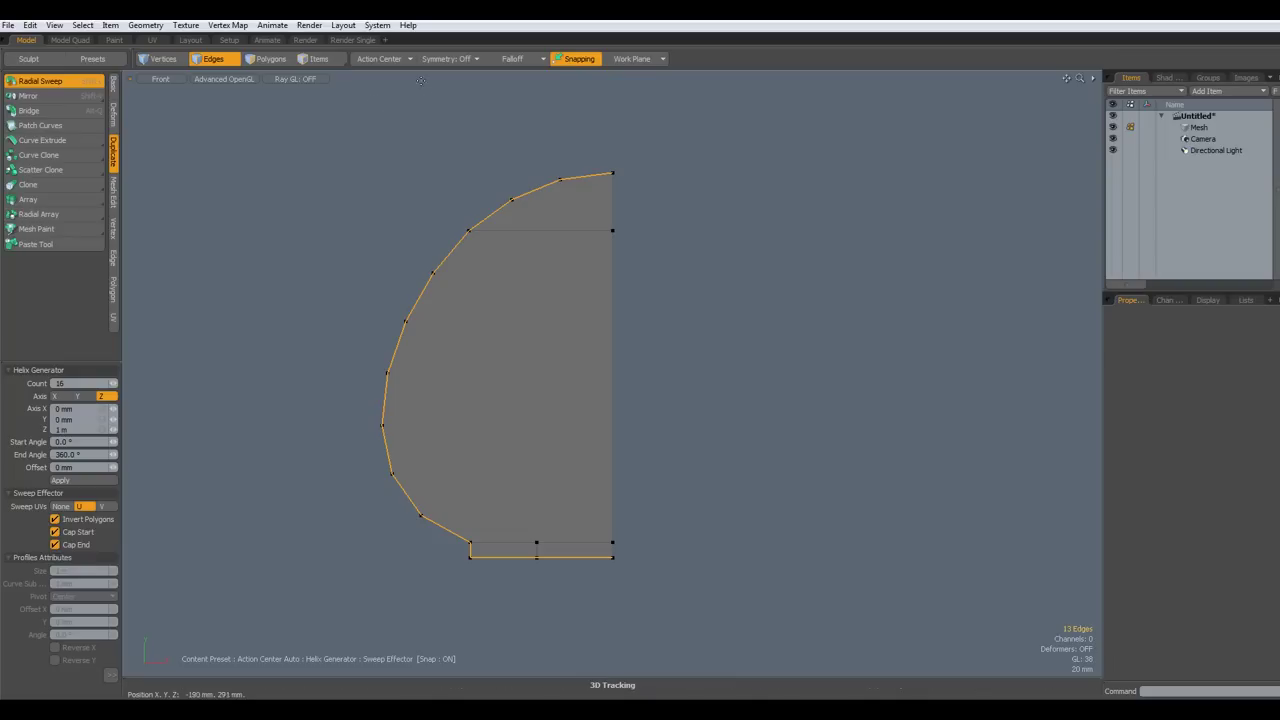
pyautogui.click(397, 60)
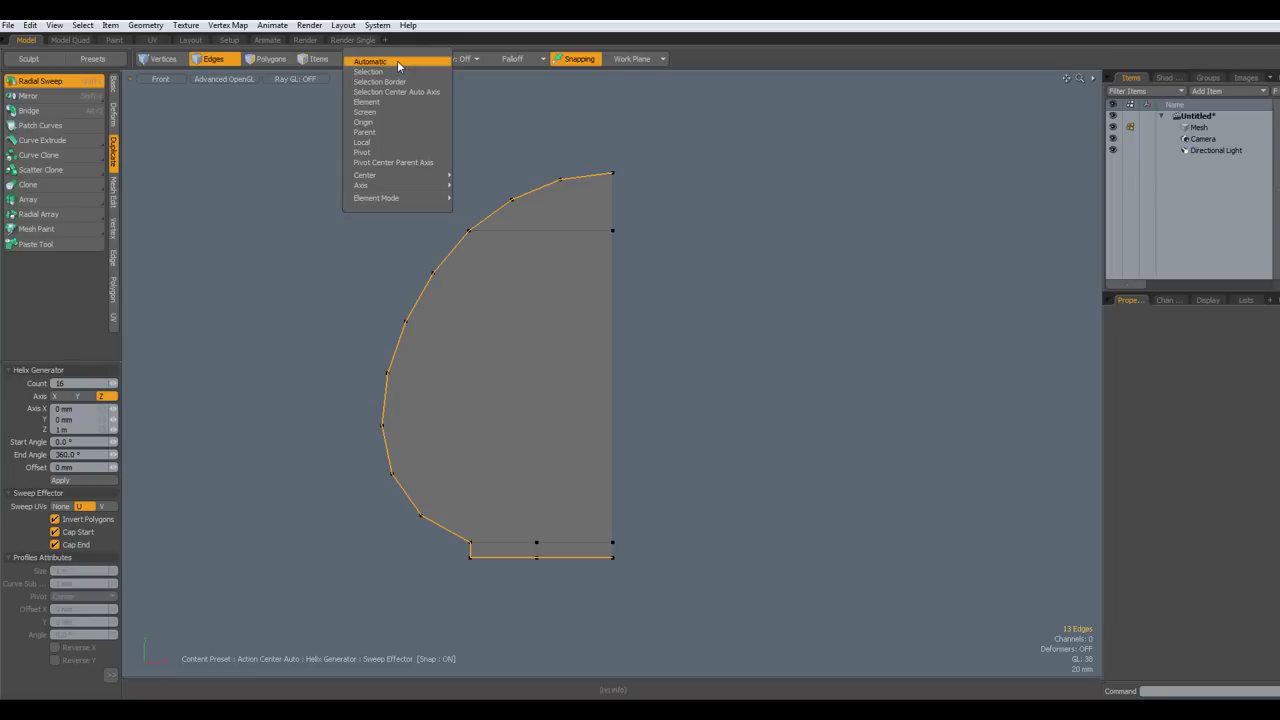
pyautogui.click(393, 122)
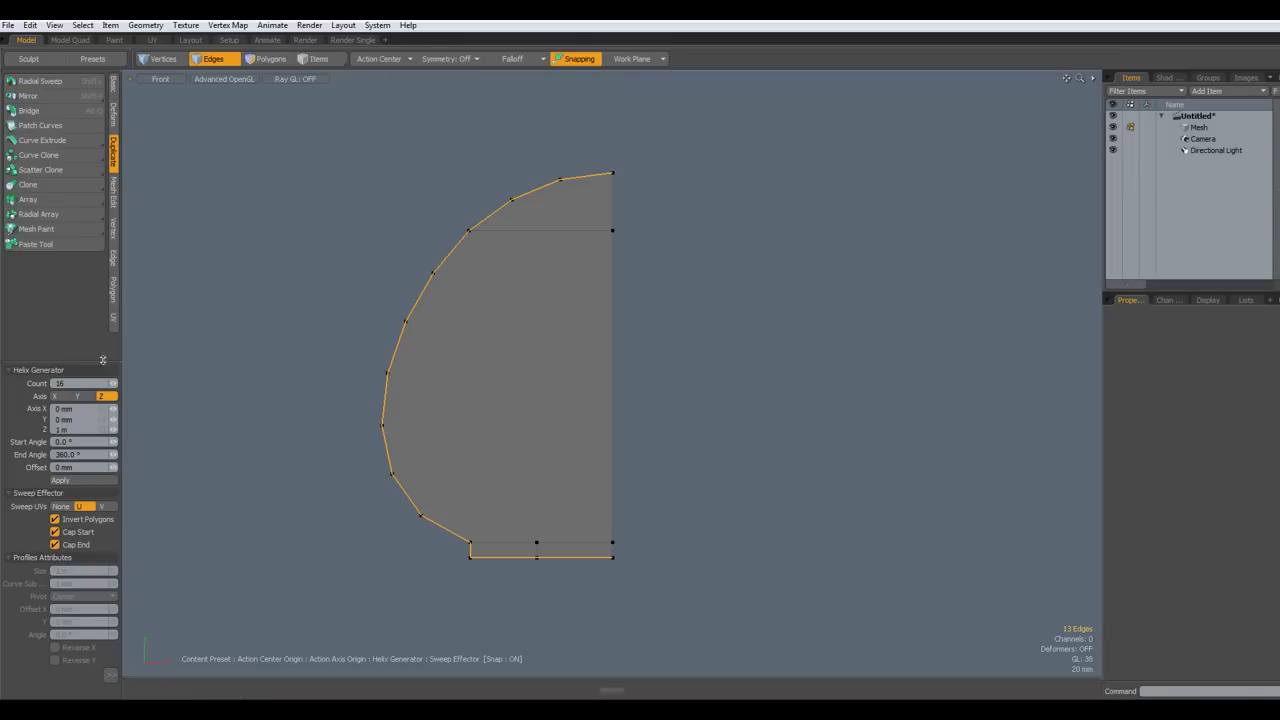
pyautogui.click(78, 397)
pyautogui.write('24')
pyautogui.press('Return')
pyautogui.click(87, 481)
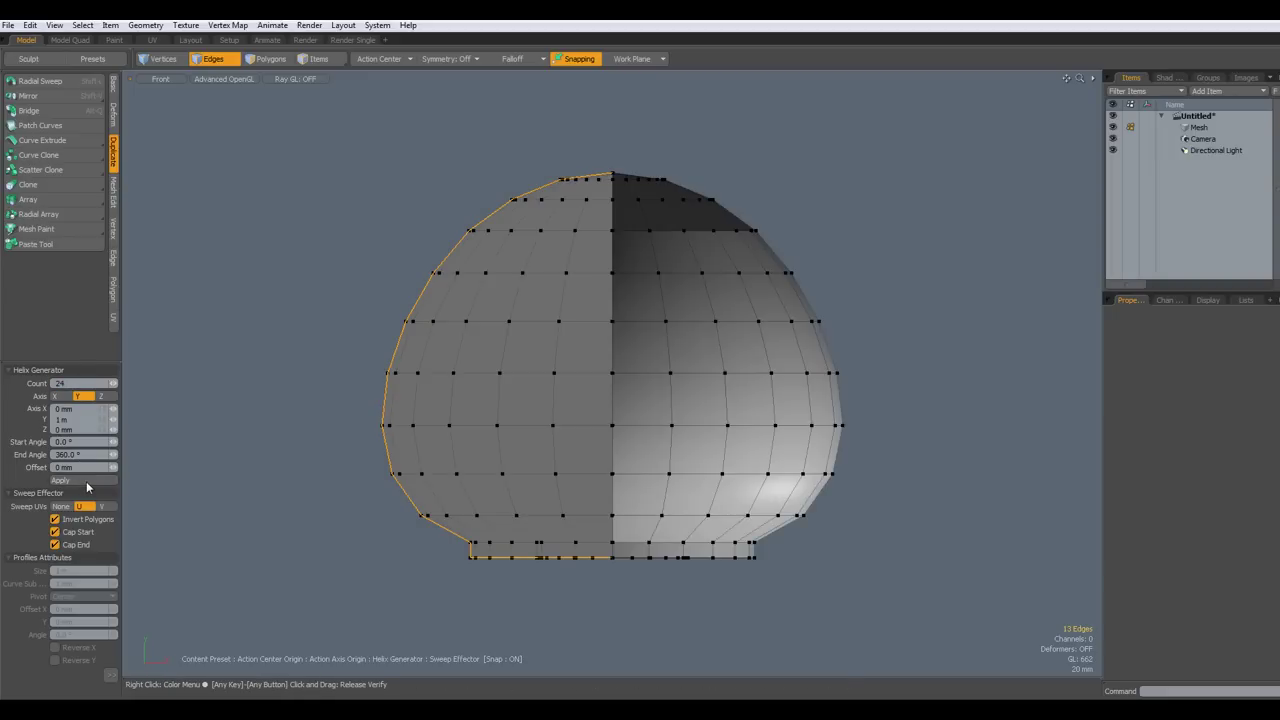
# Delete the original flat profile polygons left inside the swept shape, working in the perspective view
pyautogui.hotkey('ctrl', 'space')
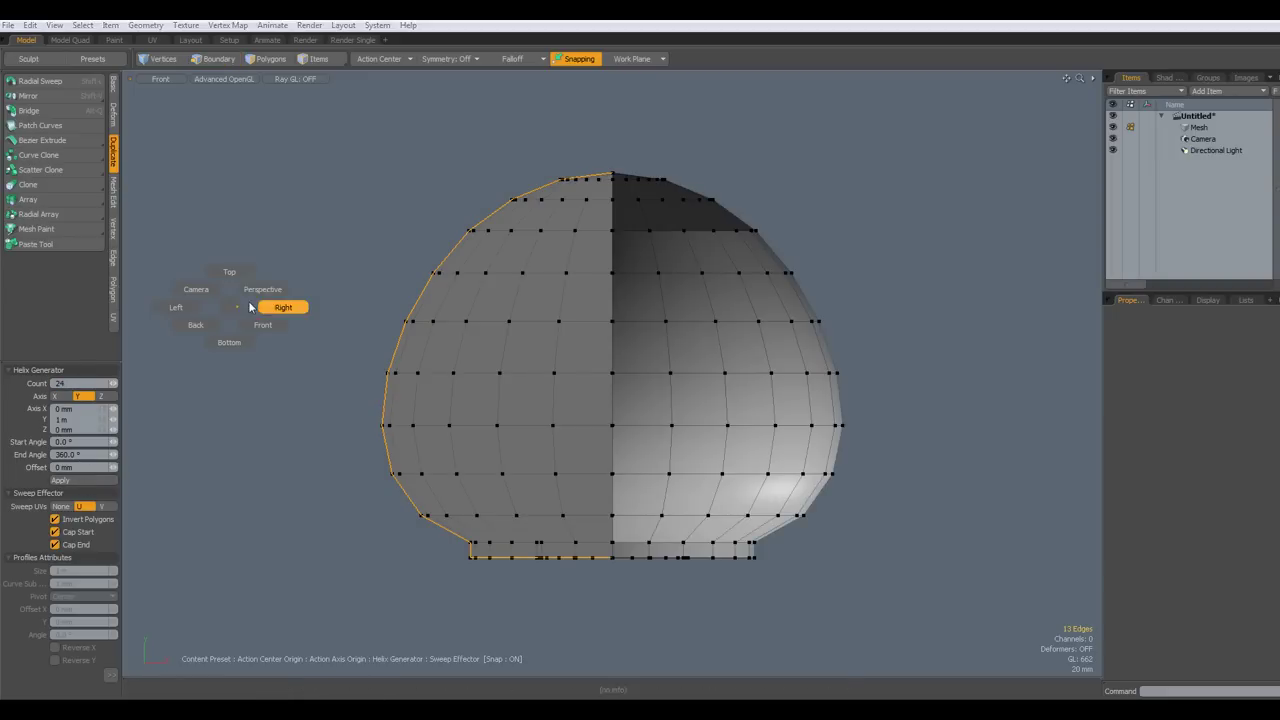
pyautogui.click(257, 290)
pyautogui.keyDown('alt'); pyautogui.moveTo(373, 296); pyautogui.dragTo(597, 226); pyautogui.keyUp('alt')
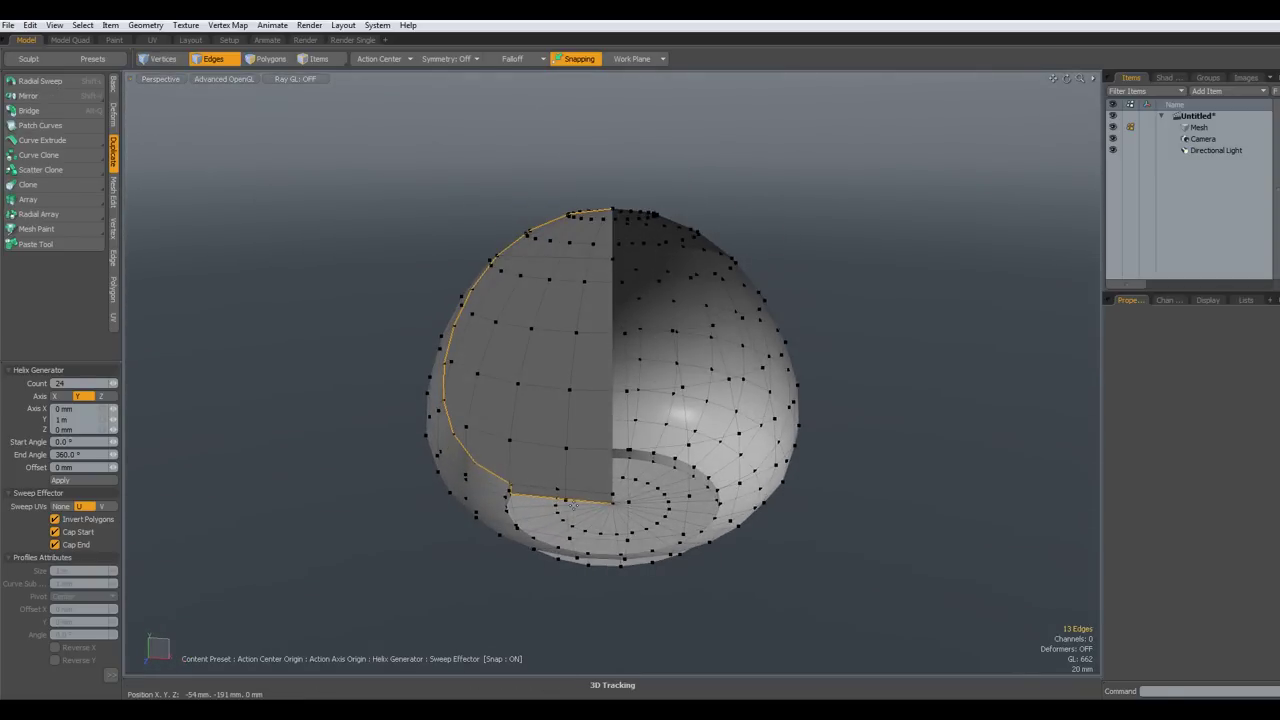
pyautogui.press('3')
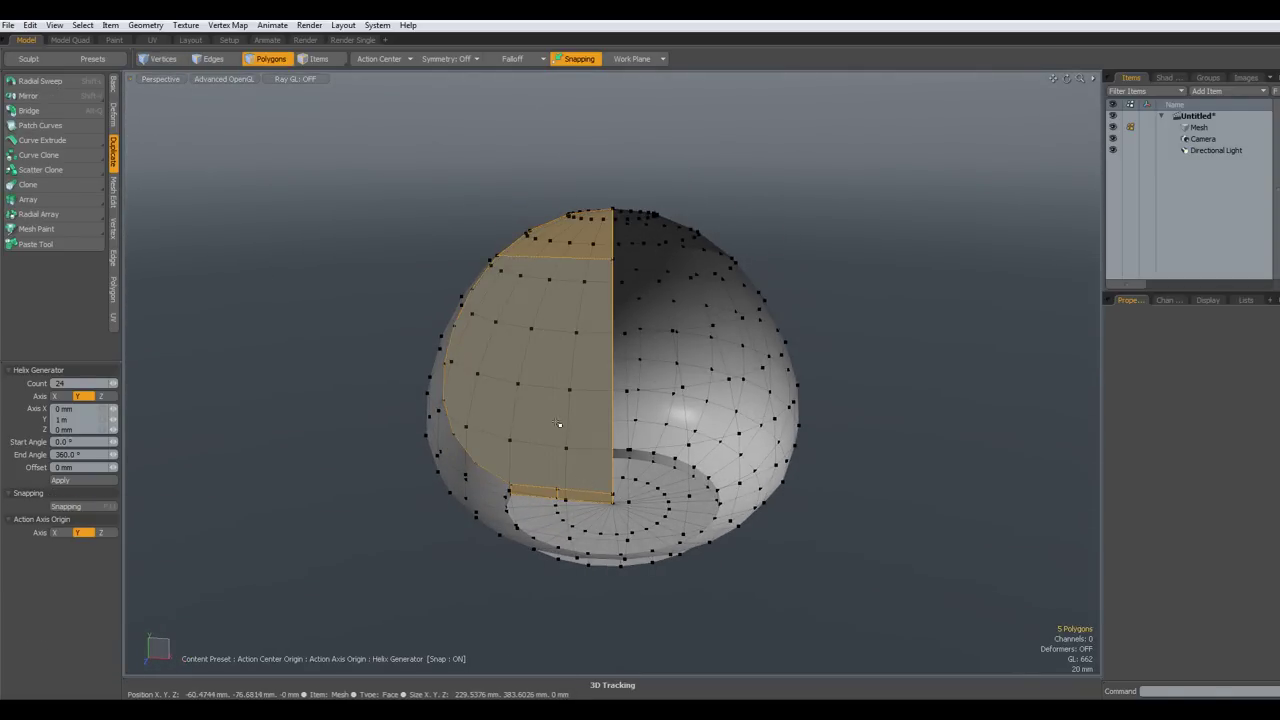
pyautogui.click(256, 249)
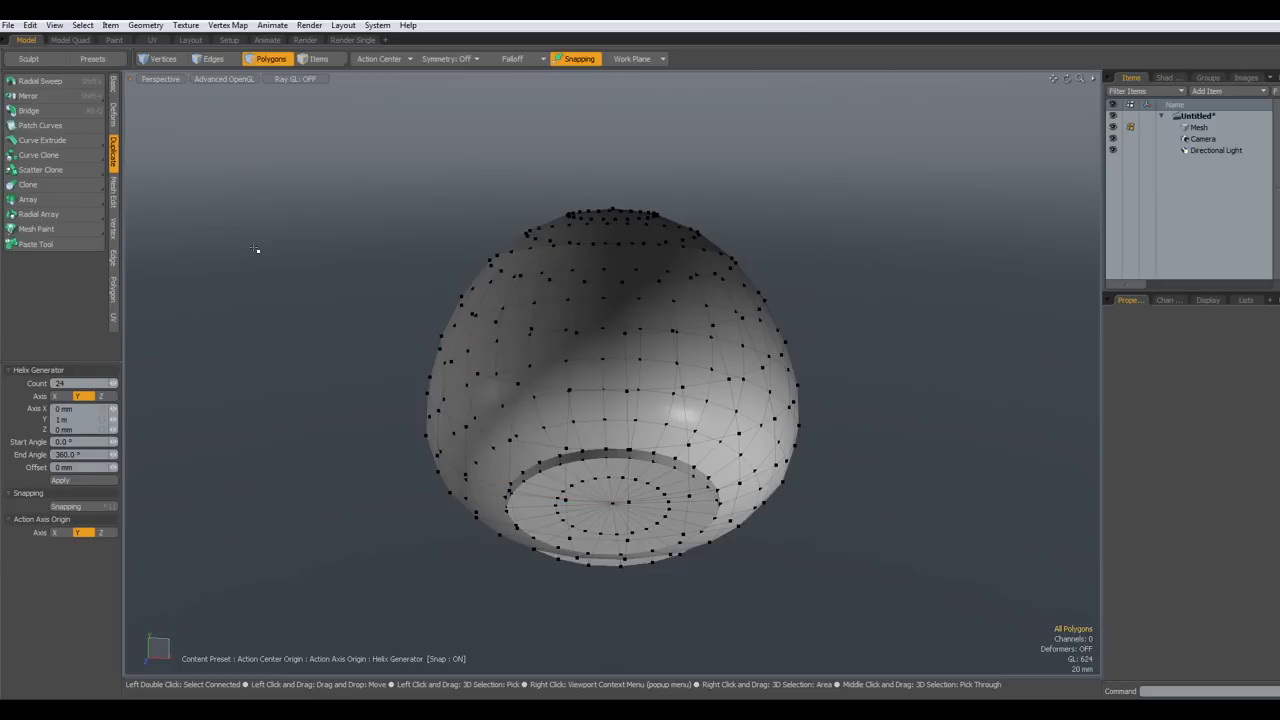
pyautogui.hotkey('ctrl', 'z')
# Turn off the display of vertices on the swept mesh
pyautogui.moveTo(647, 306)
pyautogui.keyDown('alt'); pyautogui.mouseDown()
pyautogui.moveTo(658, 280)
pyautogui.moveTo(668, 301)
pyautogui.mouseUp(); pyautogui.keyUp('alt')
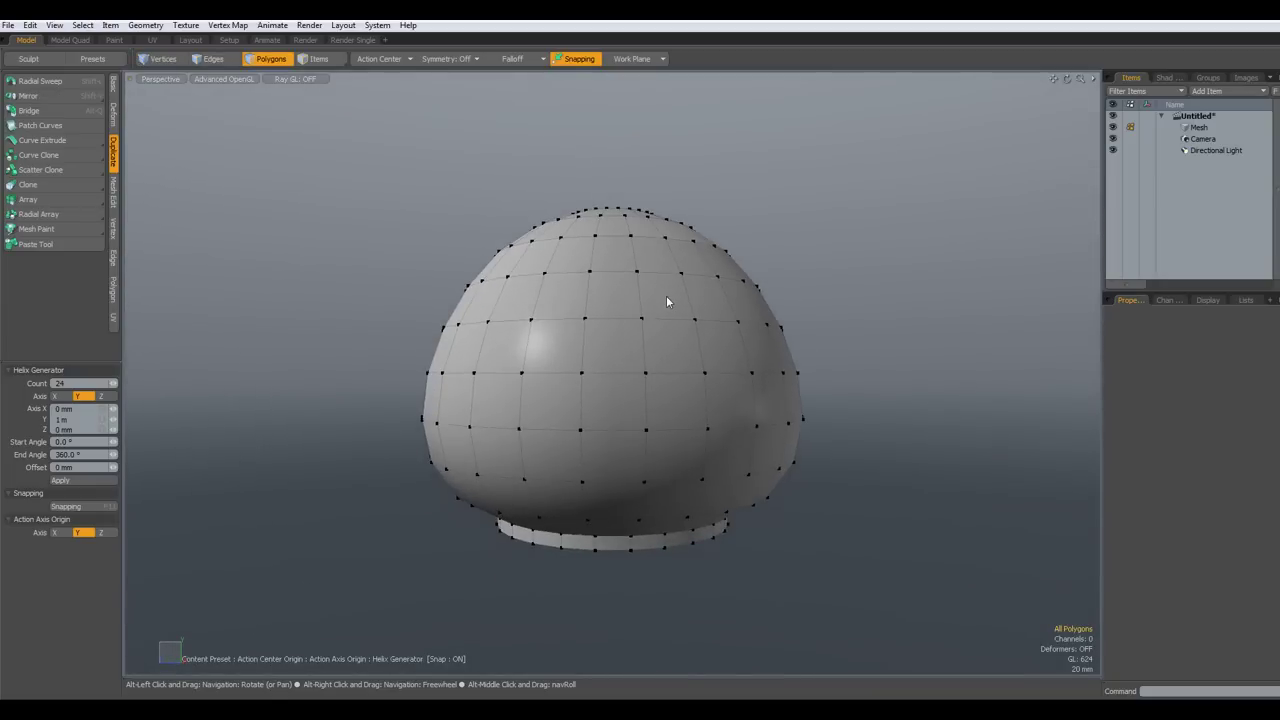
pyautogui.hotkey('ctrl', '3')
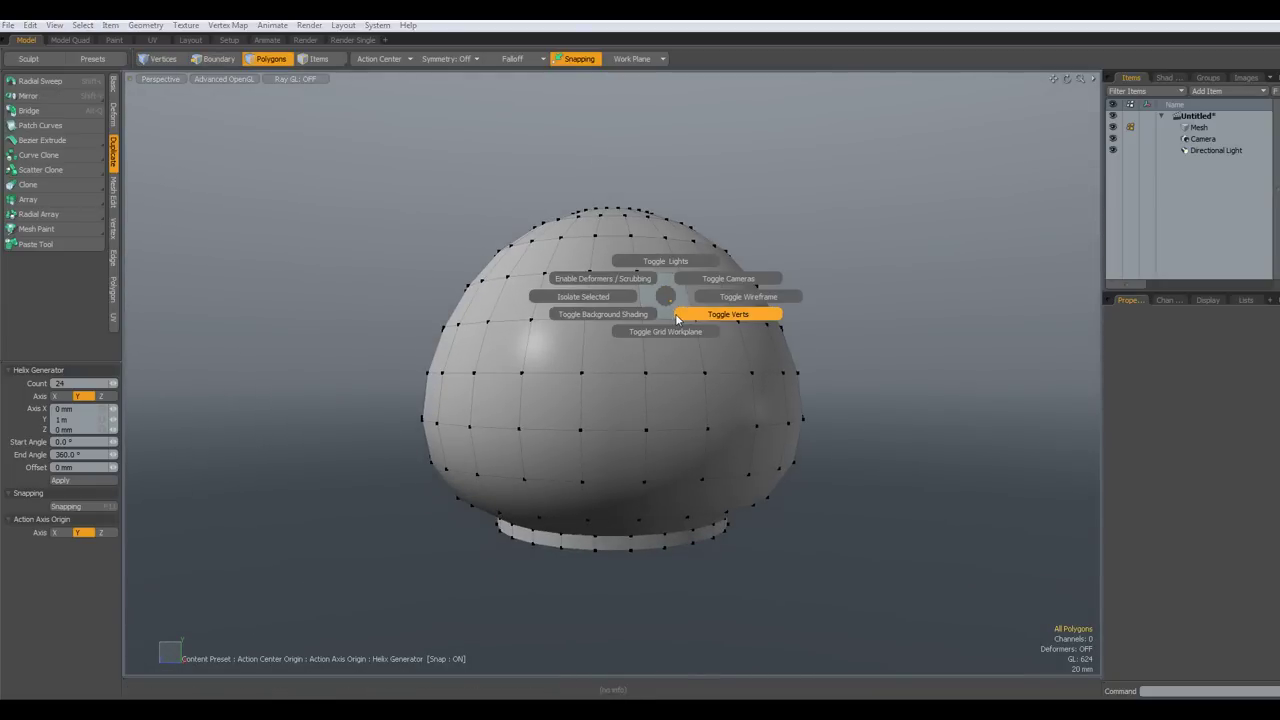
pyautogui.click(680, 320)
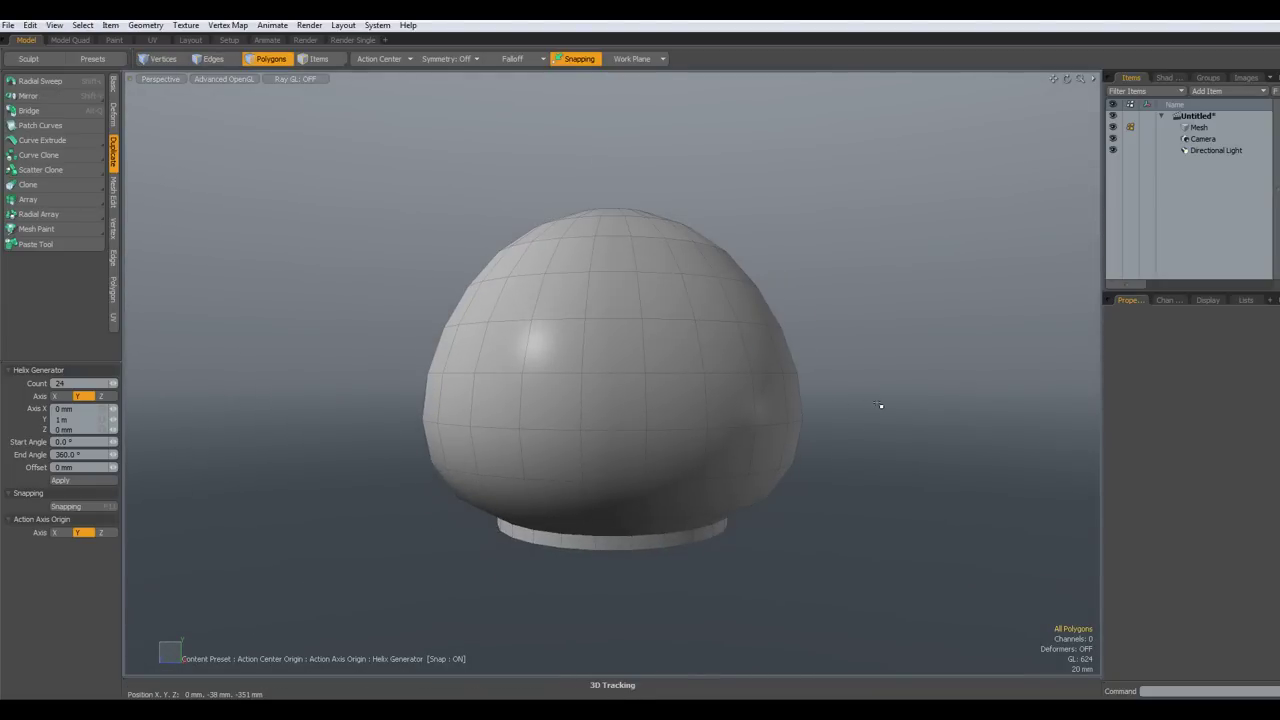
# Extend both open edge loops at the seam between top piece and body, scaling the new edges to 84.5 % in X and Z
pyautogui.press('KP_2')
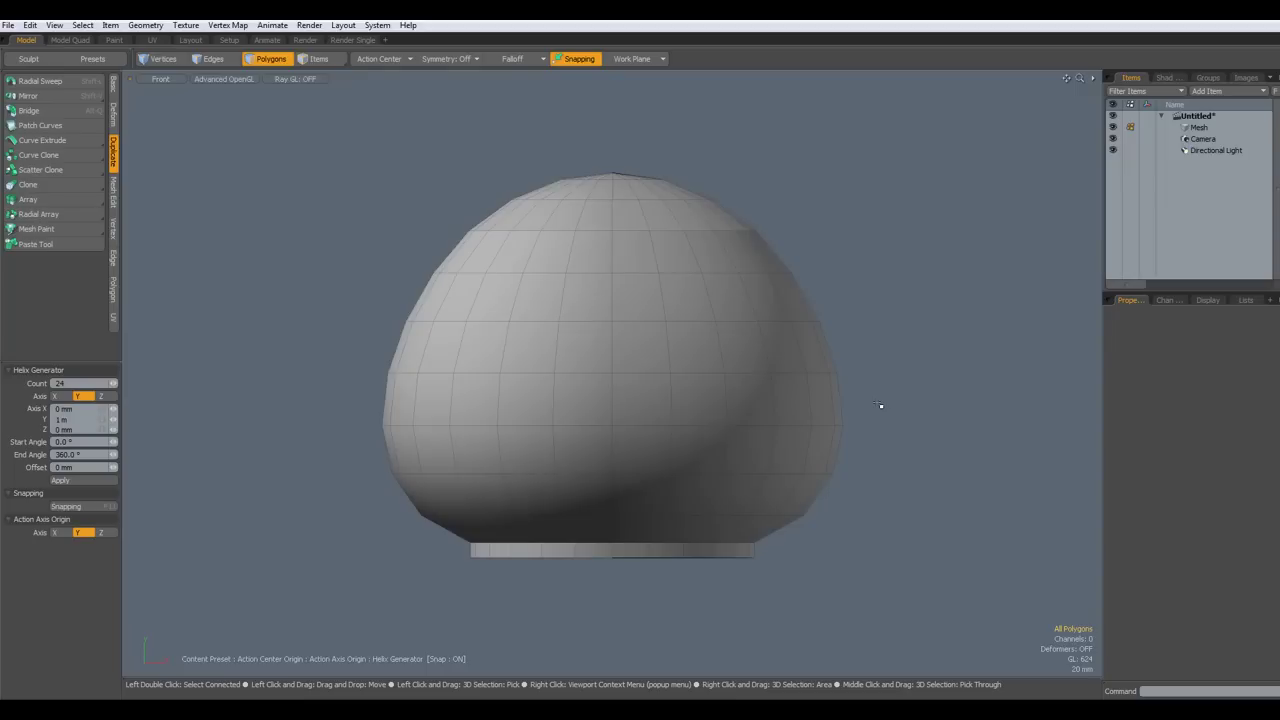
pyautogui.press('2')
pyautogui.doubleClick(455, 228)
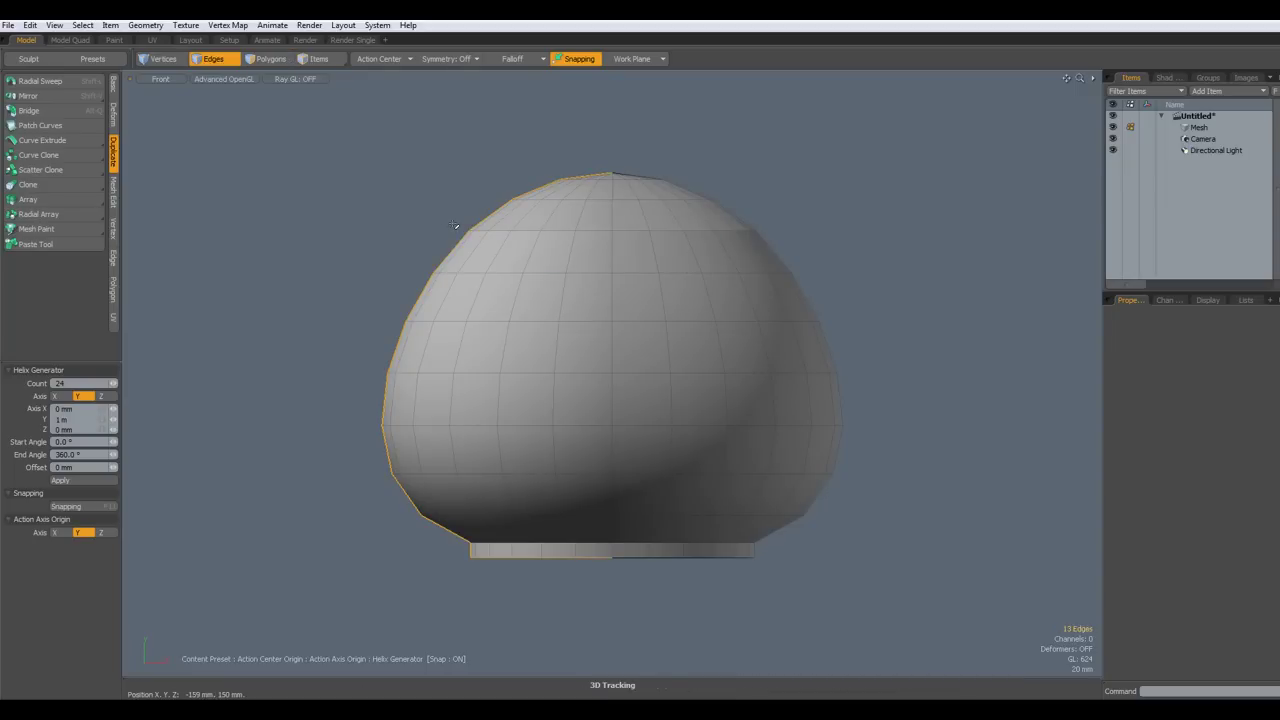
pyautogui.moveTo(446, 220)
pyautogui.mouseDown(button='right')
pyautogui.moveTo(608, 240)
pyautogui.moveTo(915, 241)
pyautogui.mouseUp(button='right')
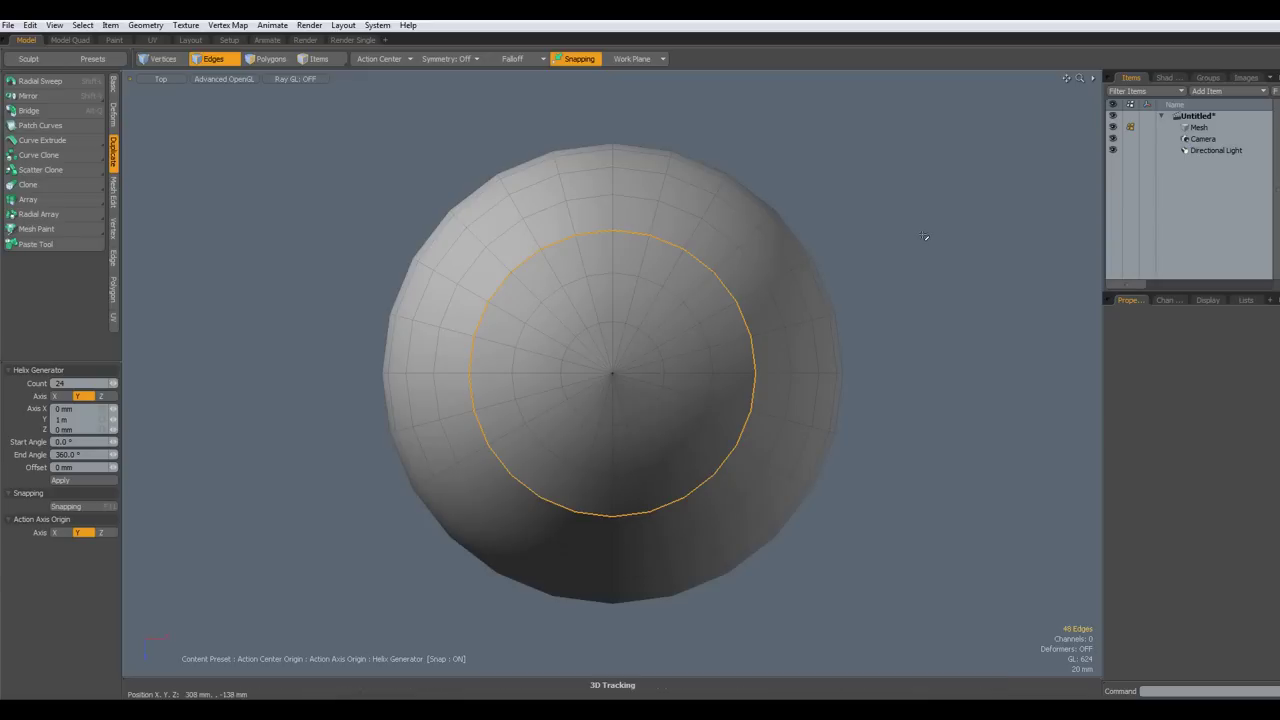
pyautogui.press('z')
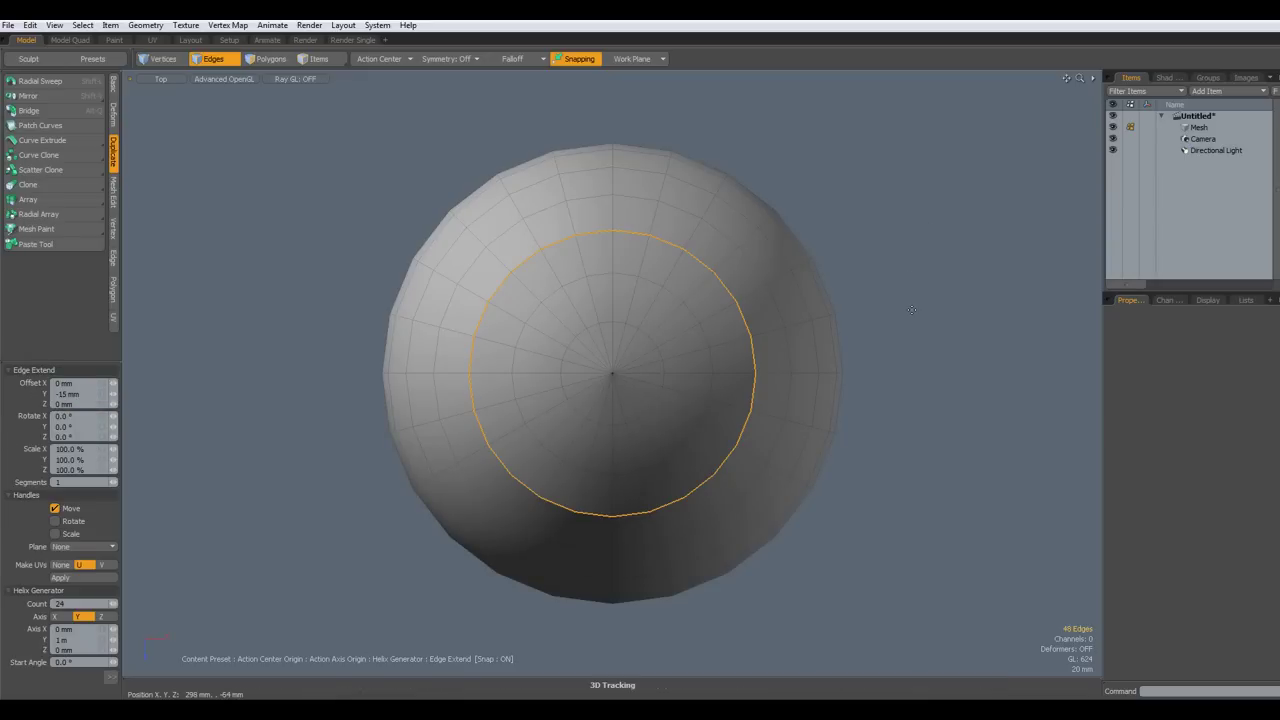
pyautogui.click(911, 309)
pyautogui.press('r')
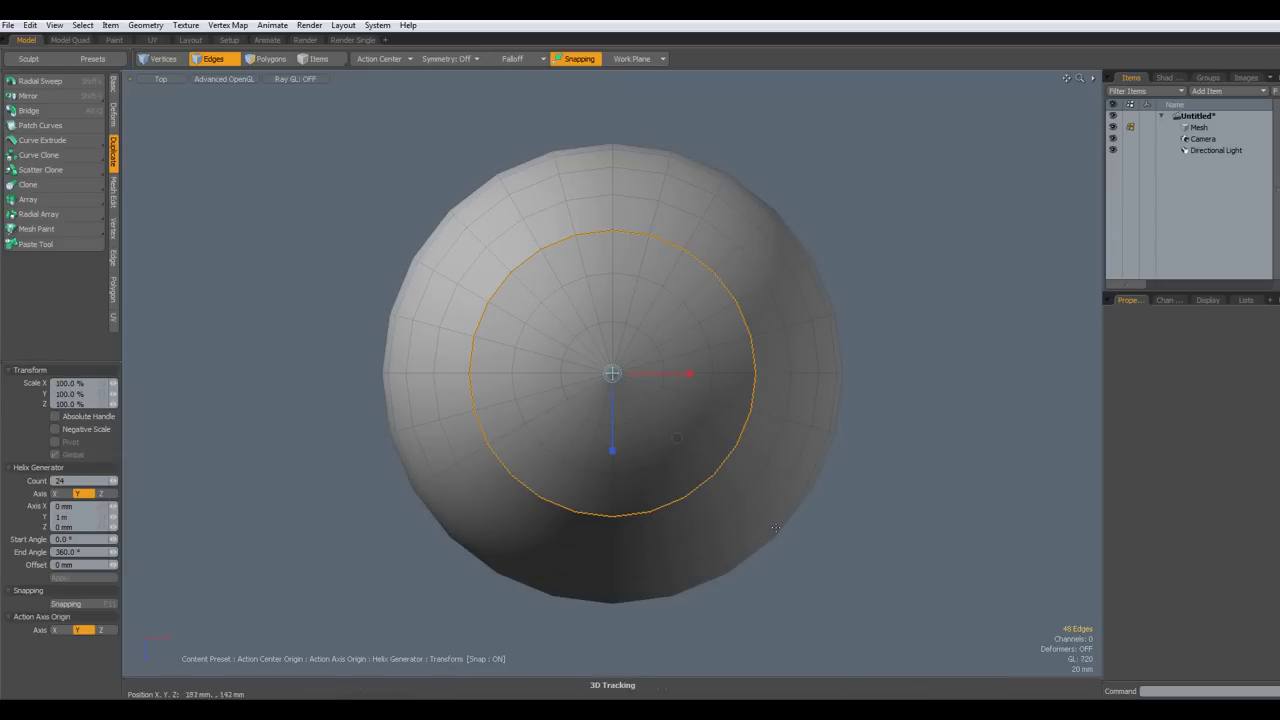
pyautogui.moveTo(677, 438); pyautogui.dragTo(661, 438)
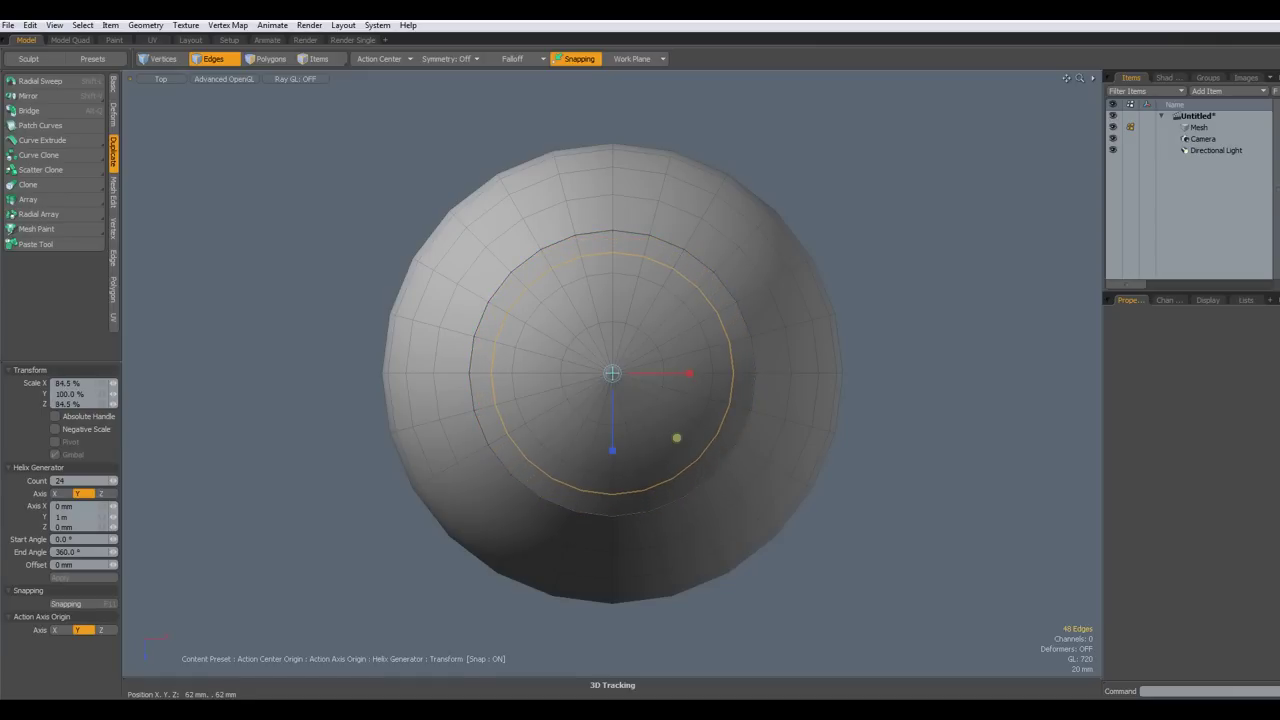
pyautogui.press('space')
# Turn on subdivision surfaces for the mesh and show it in the perspective view
pyautogui.hotkey('ctrl', 'space')
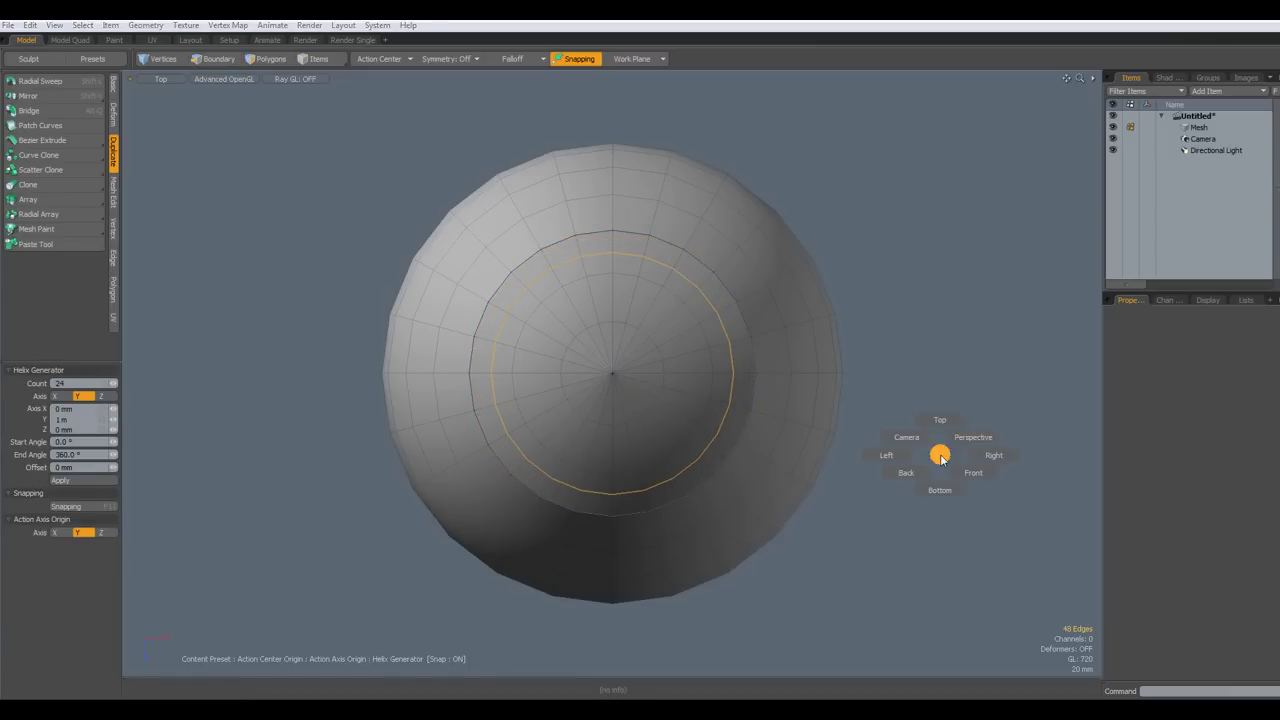
pyautogui.click(971, 436)
pyautogui.keyDown('alt'); pyautogui.moveTo(860, 348); pyautogui.dragTo(857, 409); pyautogui.keyUp('alt')
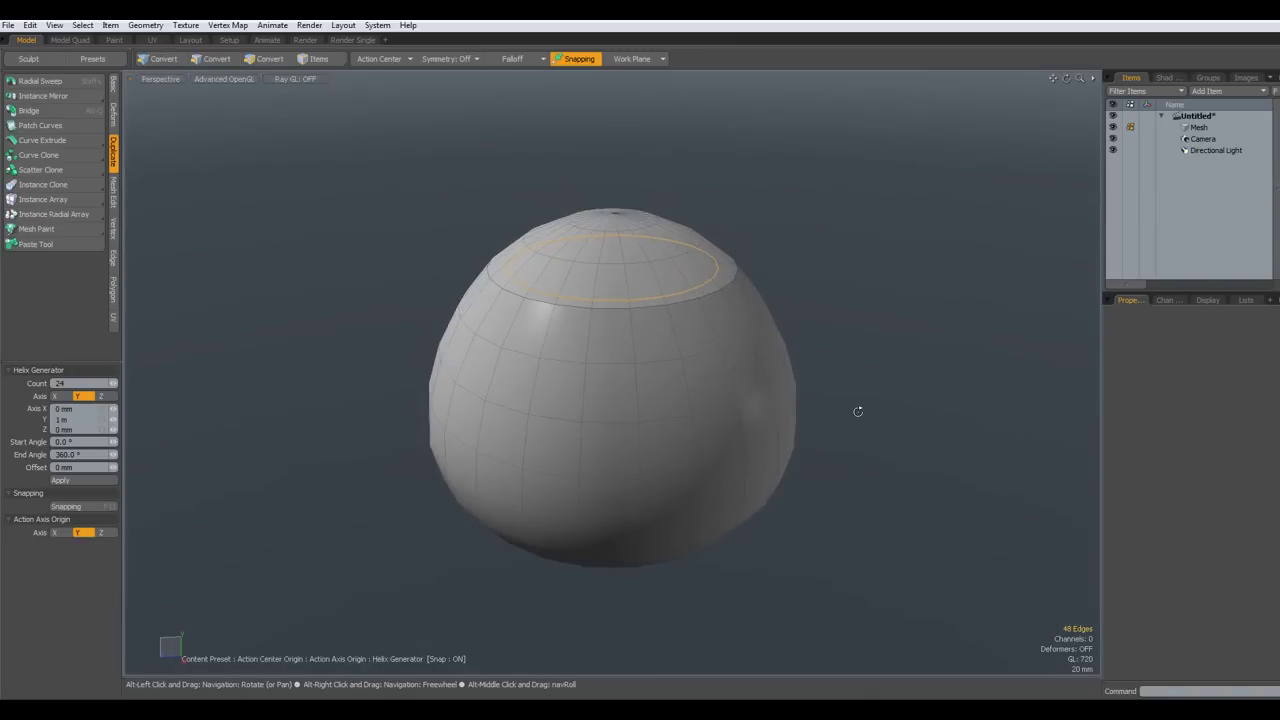
pyautogui.press('Tab')
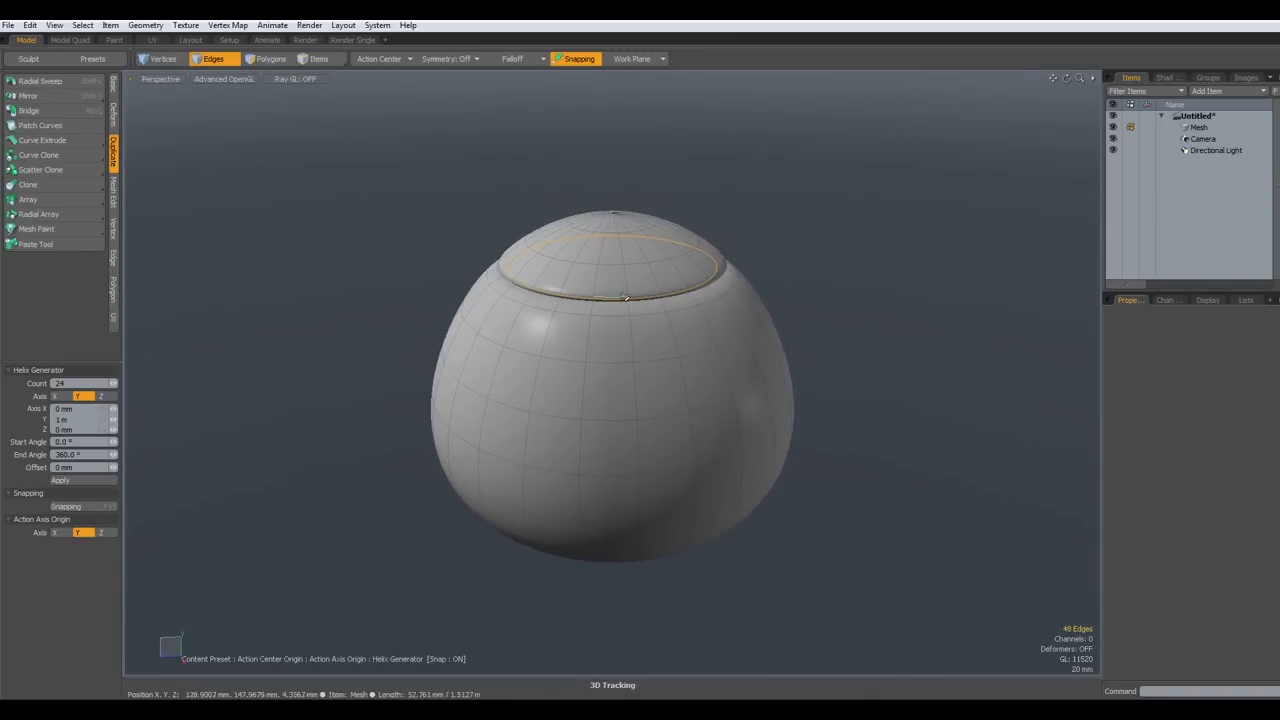
# Loop Slice the inset rims of the top piece and body with a count of 2 in Symmetry mode, tightening the seam
pyautogui.scroll(5, 567, 354)
pyautogui.click(545, 336)
pyautogui.keyDown('alt'); pyautogui.moveTo(560, 338); pyautogui.dragTo(560, 262); pyautogui.keyUp('alt')
pyautogui.scroll(3, 569, 240)
pyautogui.scroll(-1, 567, 243)
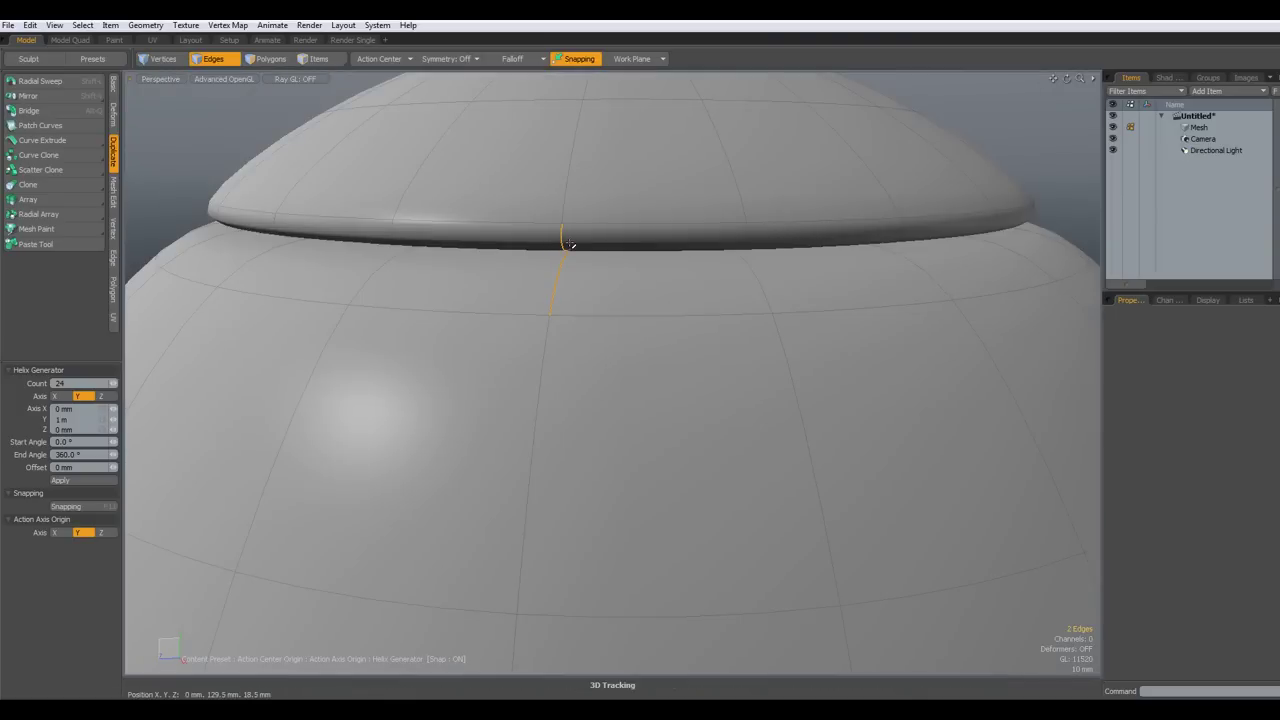
pyautogui.hotkey('alt', 'c')
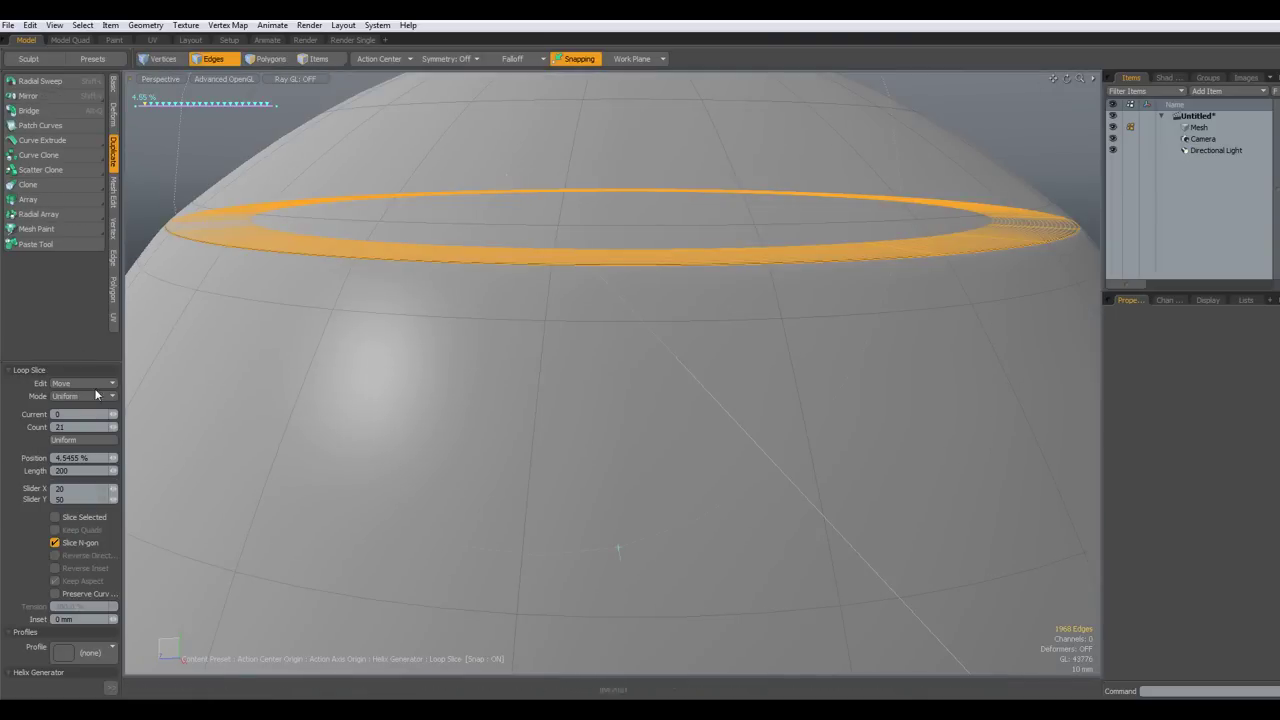
pyautogui.click(31, 428)
pyautogui.write('2')
pyautogui.click(98, 396)
pyautogui.click(98, 407)
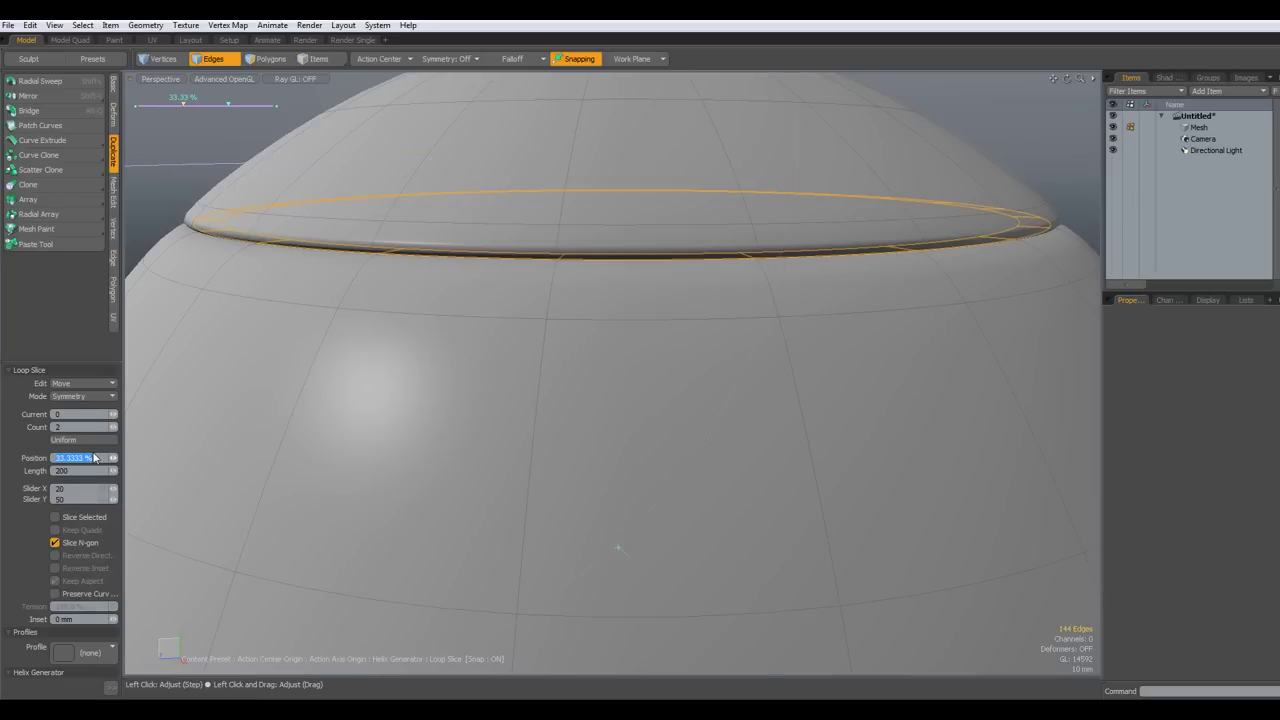
pyautogui.press('Return')
pyautogui.press('space')
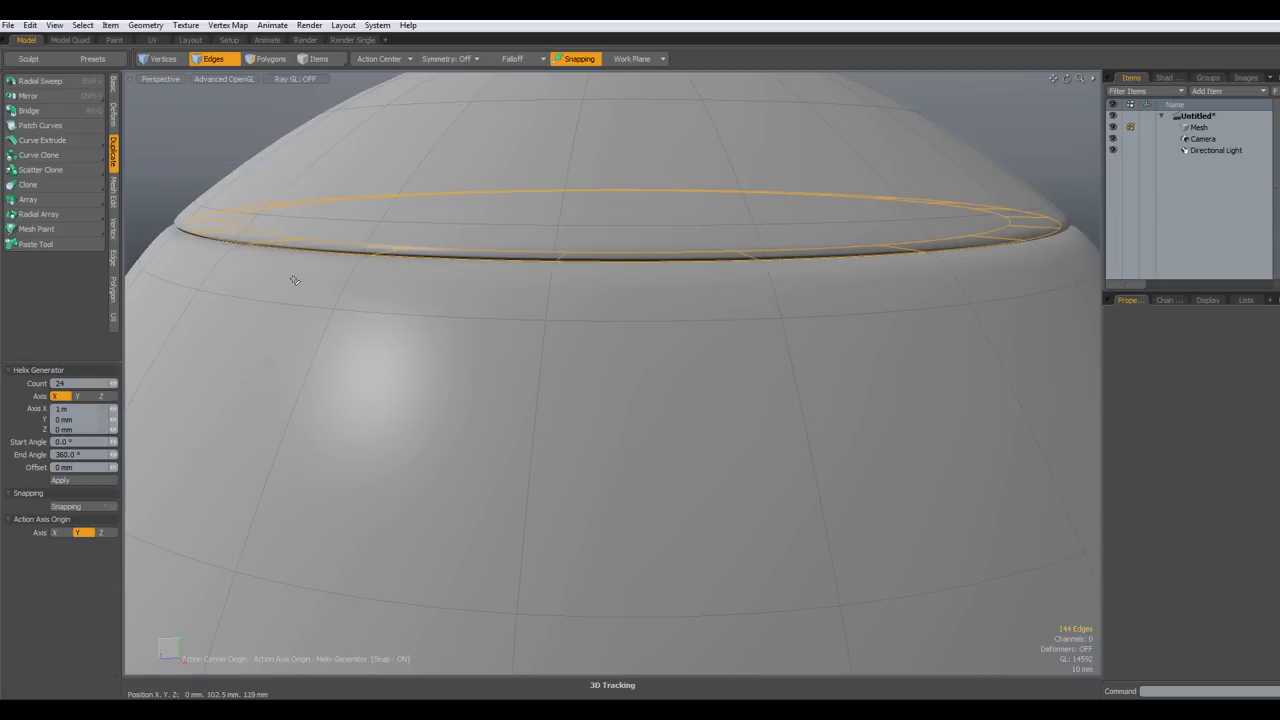
pyautogui.press('space')
pyautogui.click(262, 145)
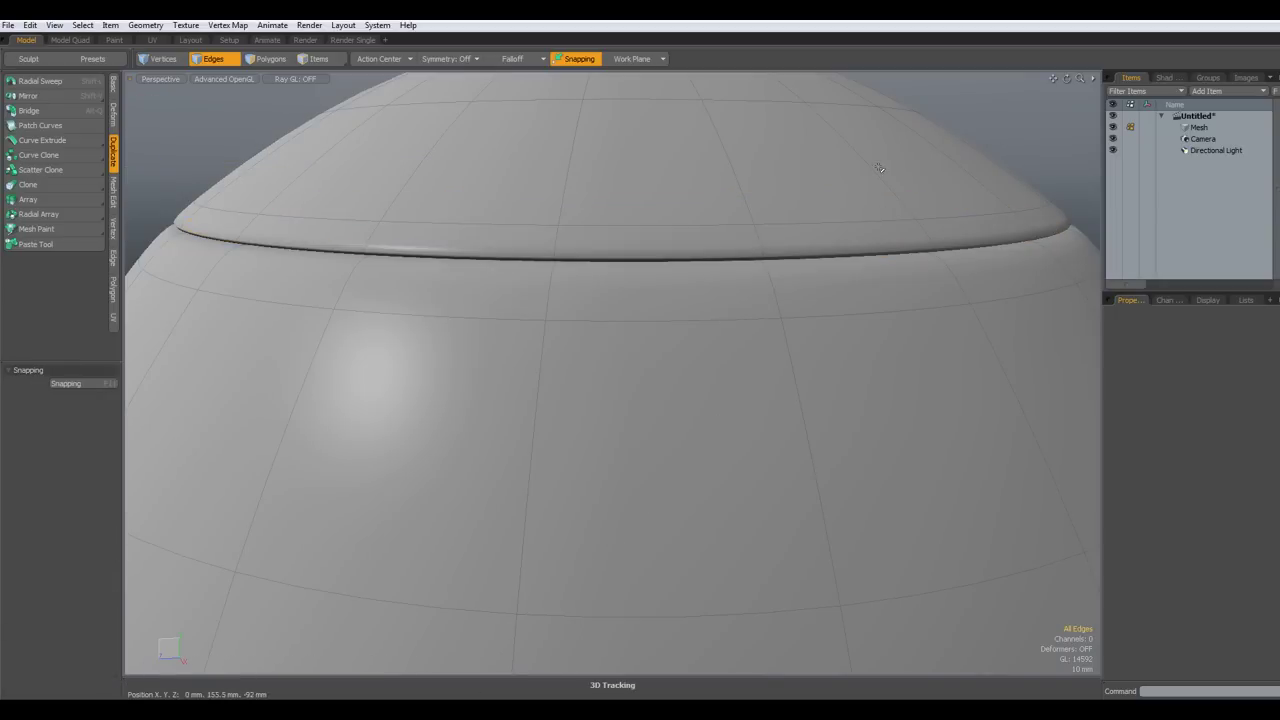
# Show the mesh statistics and examine the subdivided seam, the body and the underside of the base
pyautogui.click(1246, 300)
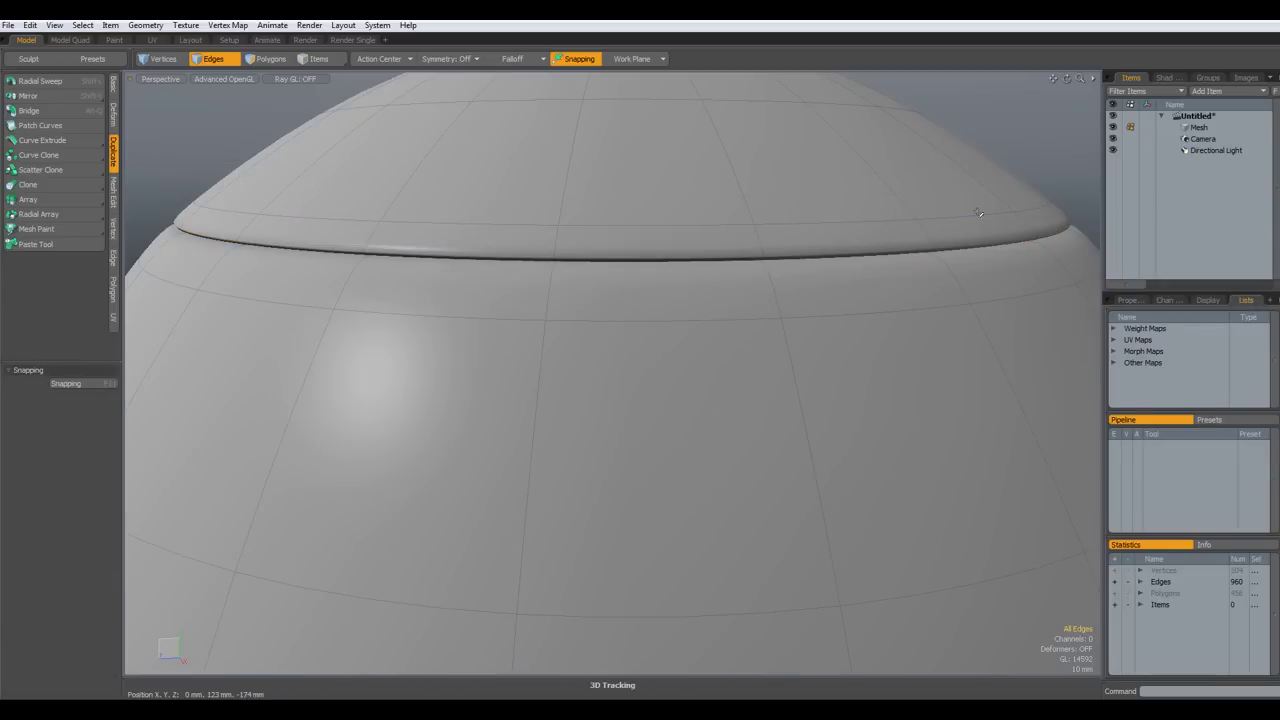
pyautogui.scroll(-3, 988, 124)
pyautogui.scroll(1, 975, 124)
pyautogui.keyDown('alt'); pyautogui.moveTo(970, 124); pyautogui.dragTo(723, 162); pyautogui.keyUp('alt')
pyautogui.scroll(-2, 723, 162)
pyautogui.scroll(1, 722, 162)
pyautogui.scroll(-1, 722, 162)
pyautogui.keyDown('alt'); pyautogui.moveTo(716, 266); pyautogui.dragTo(702, 205); pyautogui.keyUp('alt')
pyautogui.scroll(2, 662, 284)
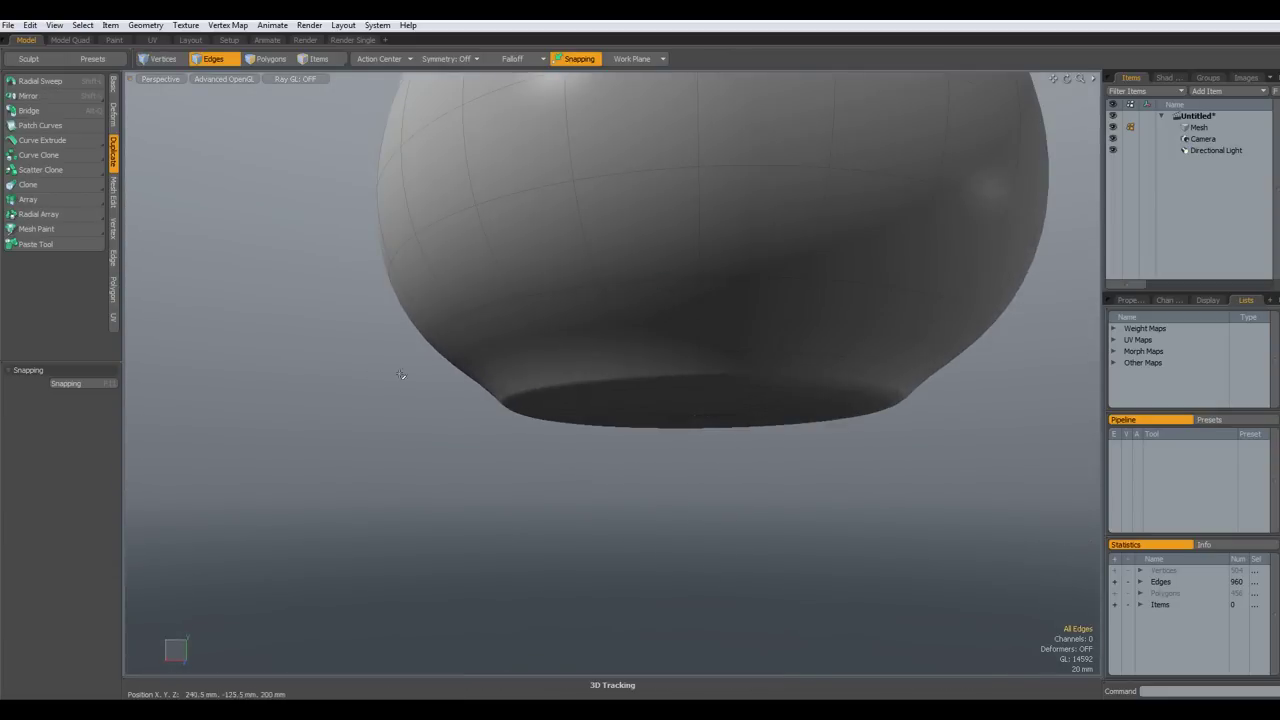
pyautogui.keyDown('alt'); pyautogui.moveTo(662, 286); pyautogui.dragTo(666, 300); pyautogui.keyUp('alt')
pyautogui.scroll(2, 617, 394)
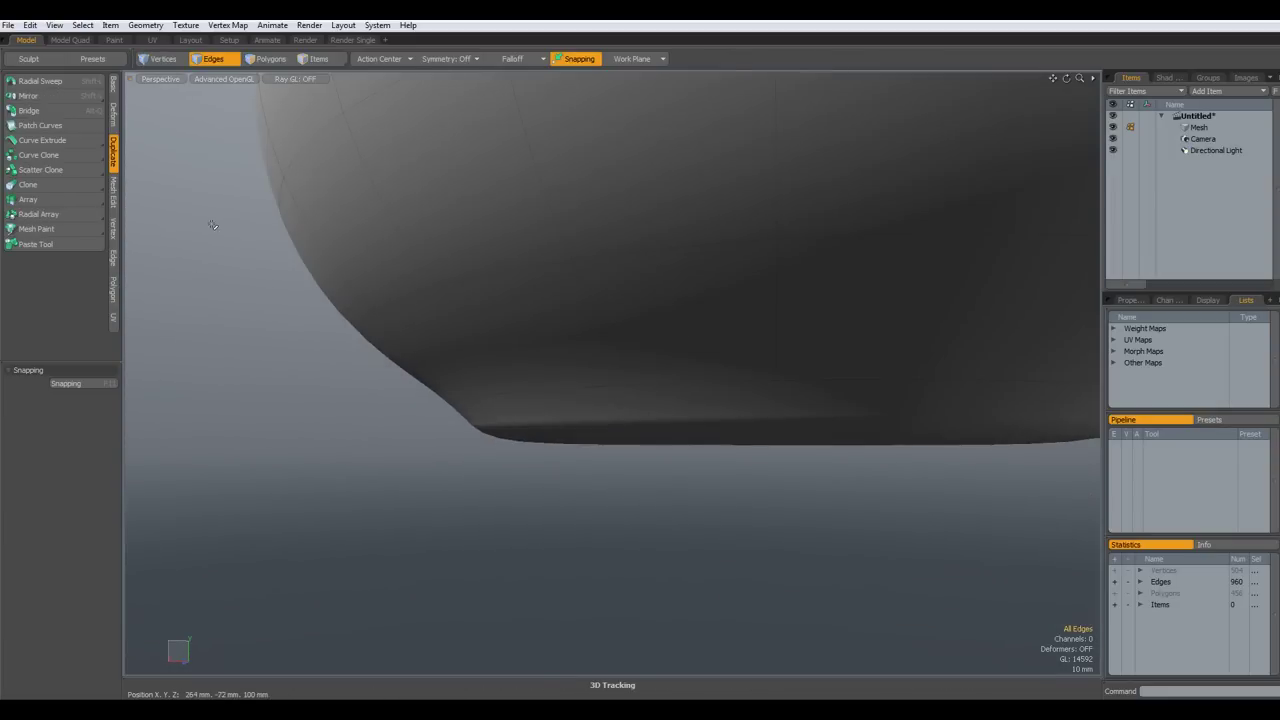
# Add an edge loop around the side of the base strip
pyautogui.click(112, 262)
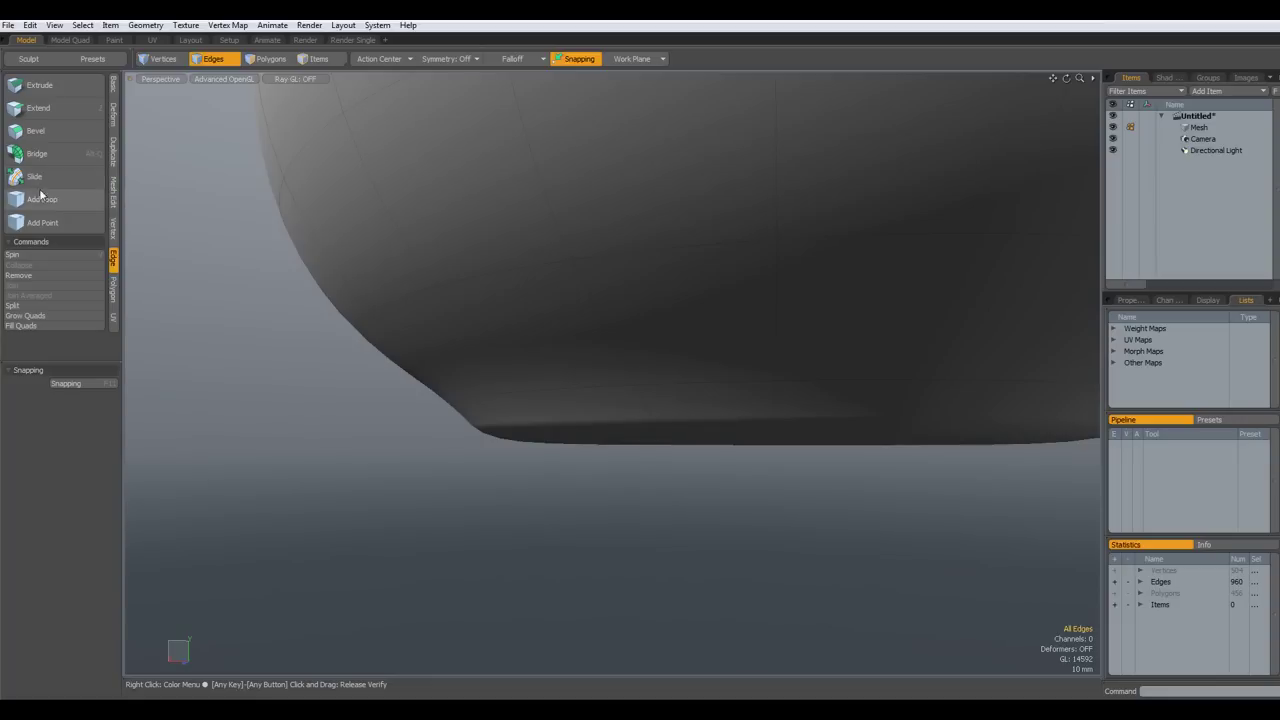
pyautogui.click(70, 199)
pyautogui.moveTo(544, 432); pyautogui.dragTo(588, 360)
pyautogui.press('space')
pyautogui.press('2')
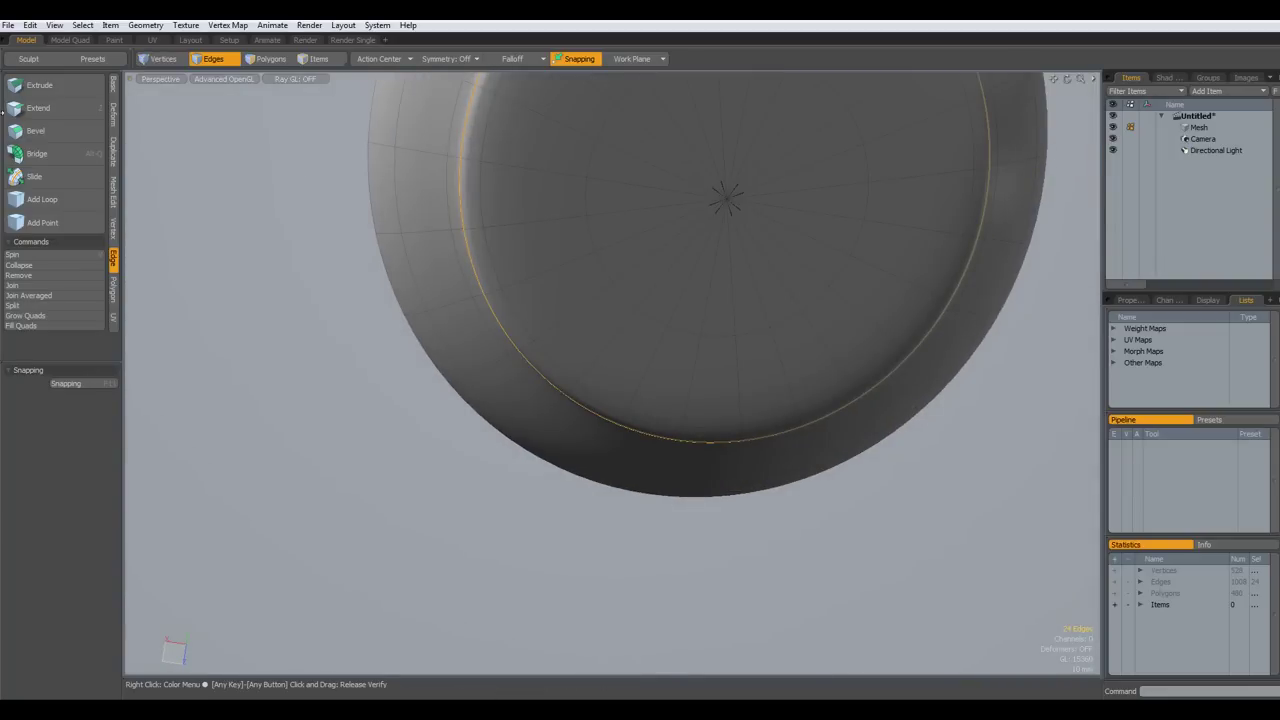
# Add an edge loop to the outer ring of the base's underside at about 34.7 %
pyautogui.click(42, 199)
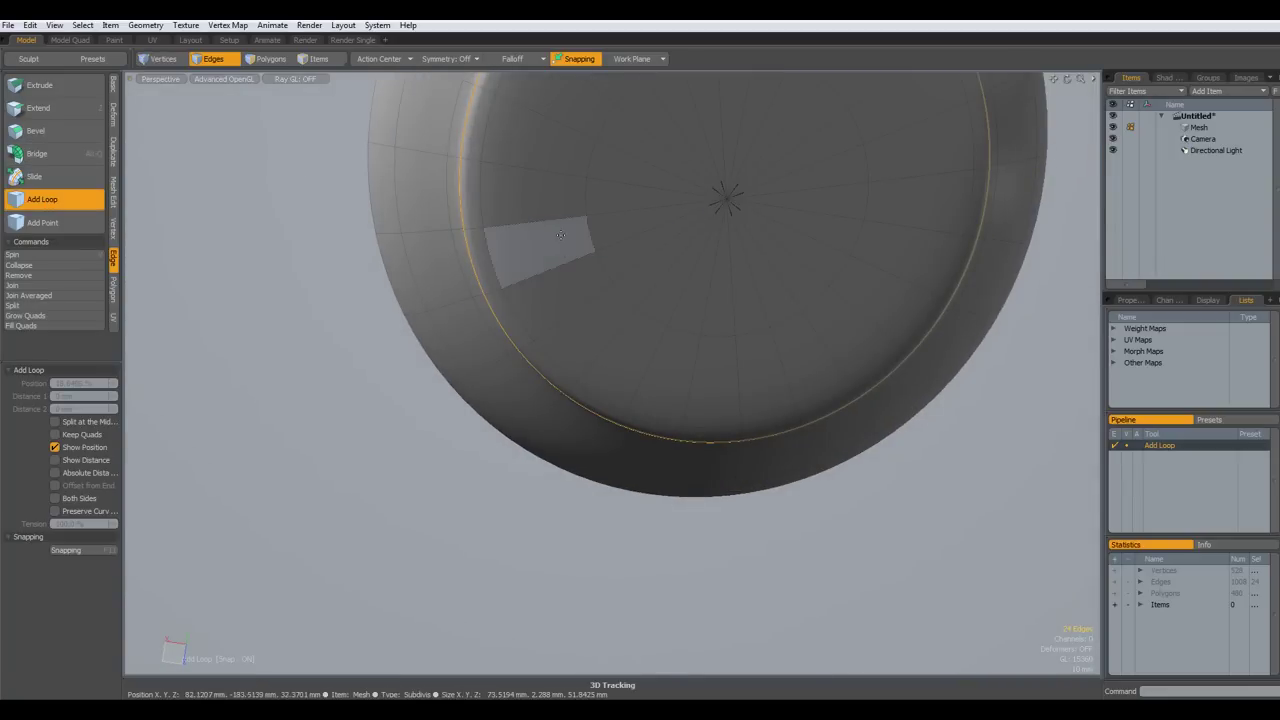
pyautogui.click(544, 219)
pyautogui.moveTo(544, 219)
pyautogui.mouseDown()
pyautogui.moveTo(509, 223)
pyautogui.moveTo(523, 220)
pyautogui.mouseUp()
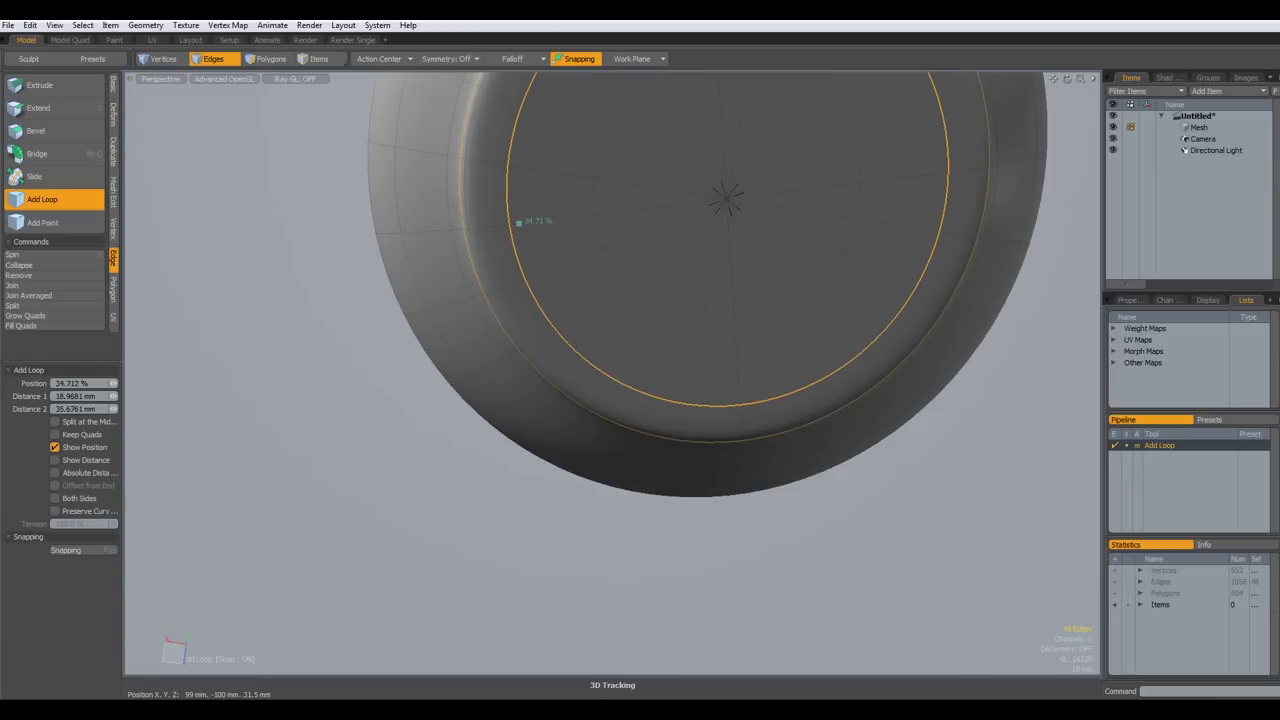
pyautogui.press('space')
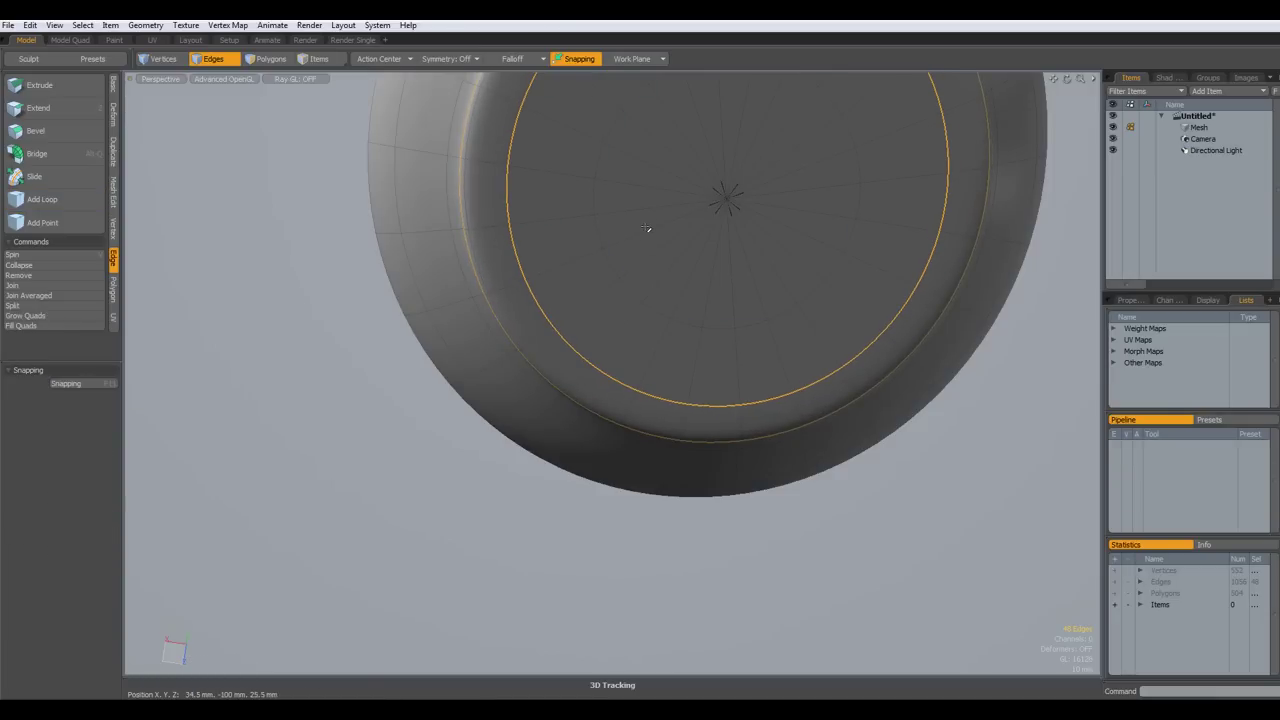
# Collapse the 24 overlapping vertices at the centre of the base's underside into a single vertex
pyautogui.press('3')
pyautogui.moveTo(747, 167)
pyautogui.mouseDown()
pyautogui.moveTo(772, 246)
pyautogui.moveTo(748, 155)
pyautogui.mouseUp()
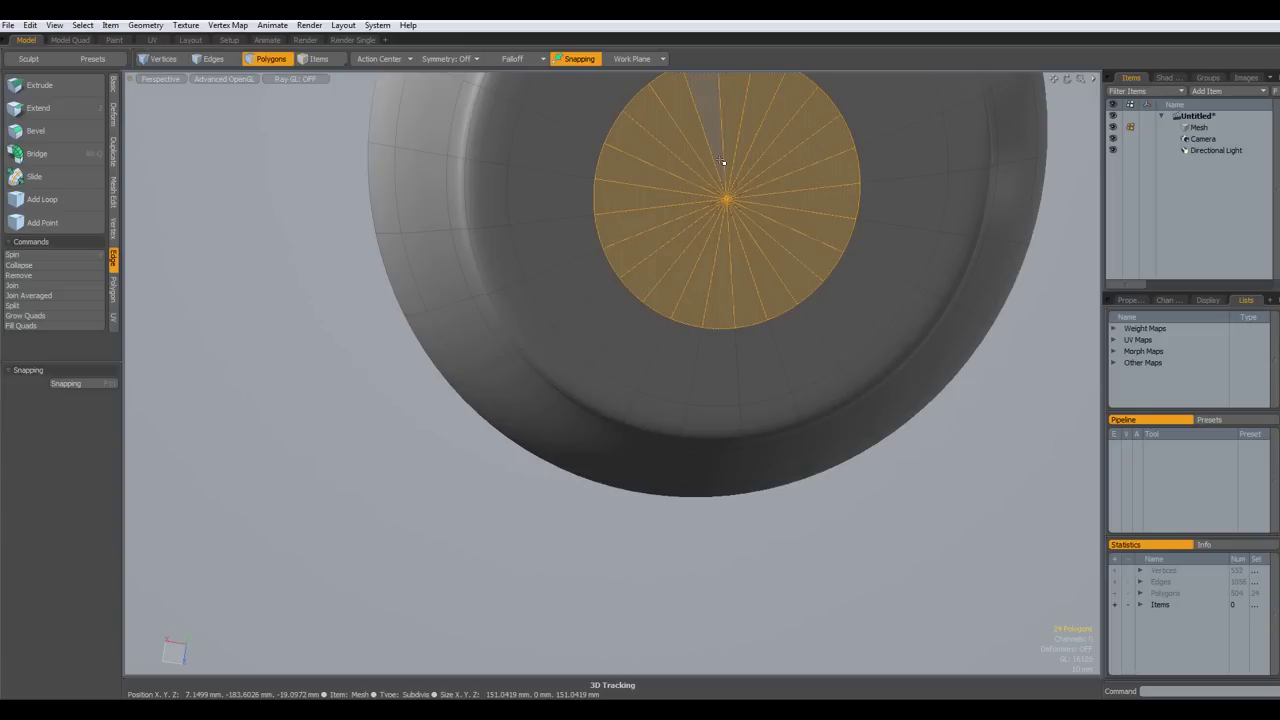
pyautogui.press('1')
pyautogui.moveTo(692, 159); pyautogui.dragTo(757, 234, button='right')
pyautogui.keyDown('alt'); pyautogui.moveTo(756, 234); pyautogui.dragTo(761, 254); pyautogui.keyUp('alt')
pyautogui.moveTo(744, 242); pyautogui.dragTo(795, 288, button='right')
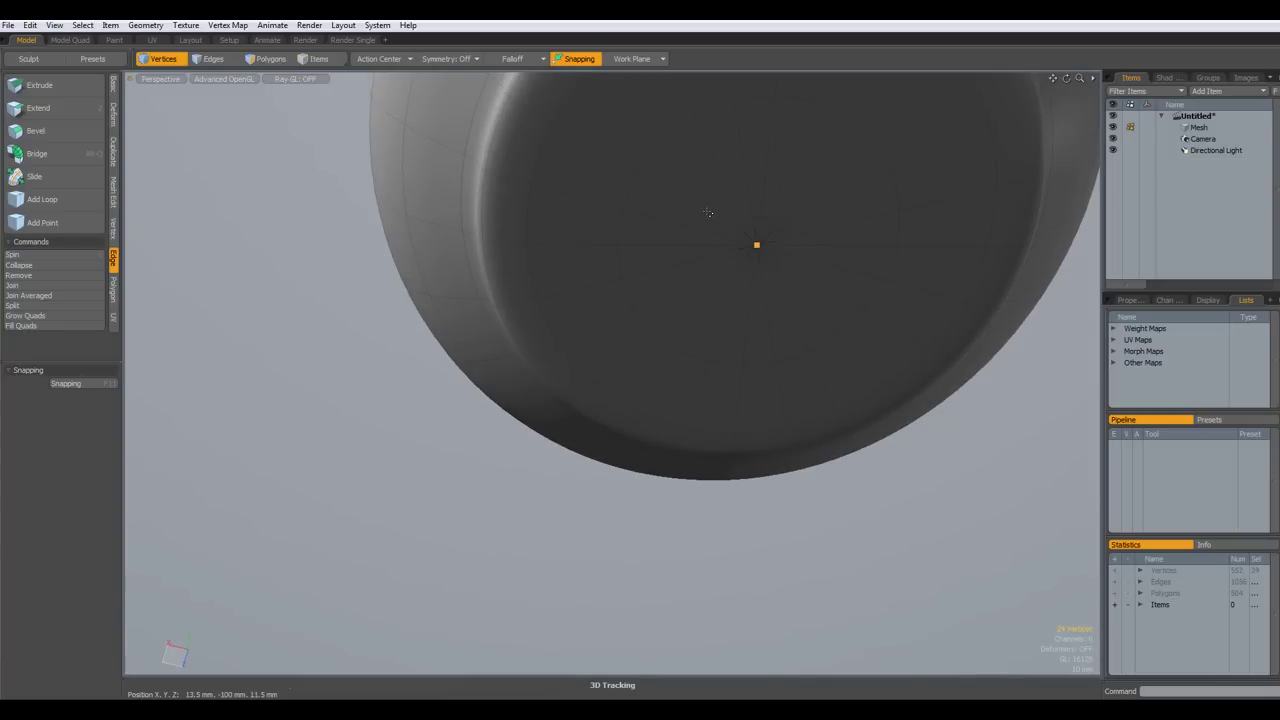
pyautogui.press('Delete')
# Collapse the 24 overlapping vertices at the crown of the top piece into a single vertex
pyautogui.scroll(-6, 796, 182)
pyautogui.keyDown('alt'); pyautogui.moveTo(797, 184); pyautogui.dragTo(838, 572); pyautogui.keyUp('alt')
pyautogui.scroll(5, 818, 433)
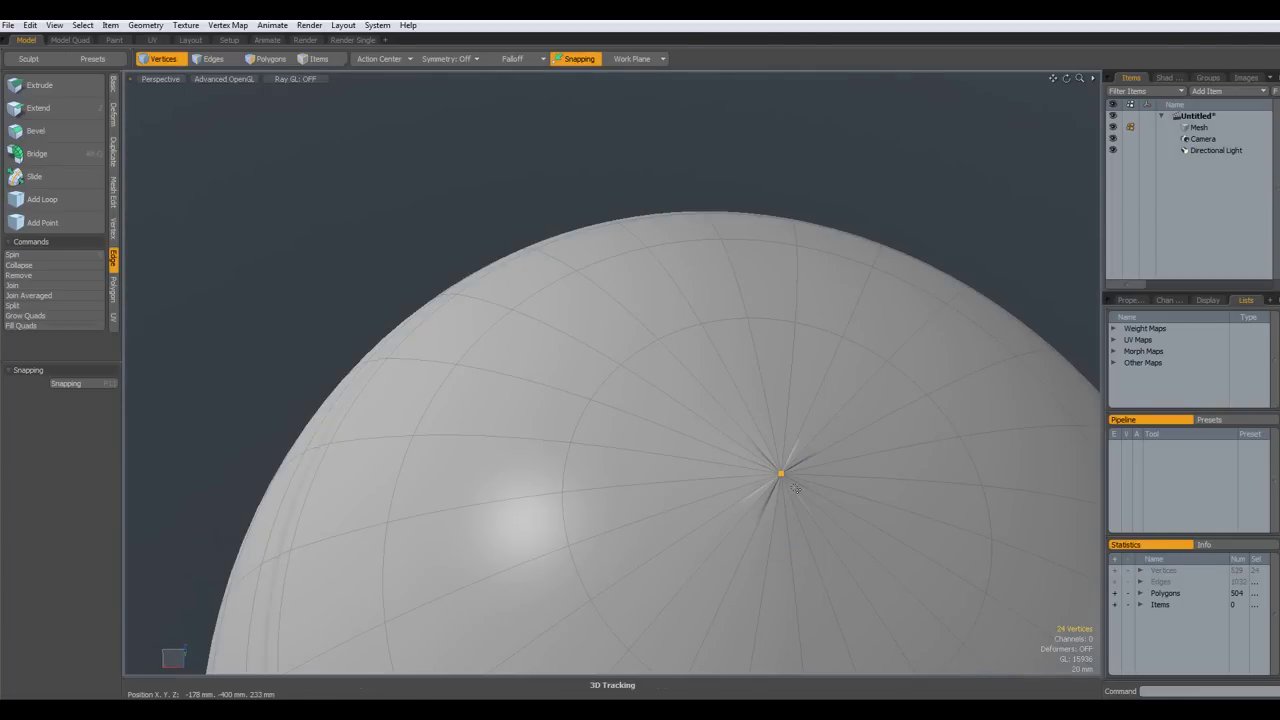
pyautogui.hotkey('alt', 'BackSpace')
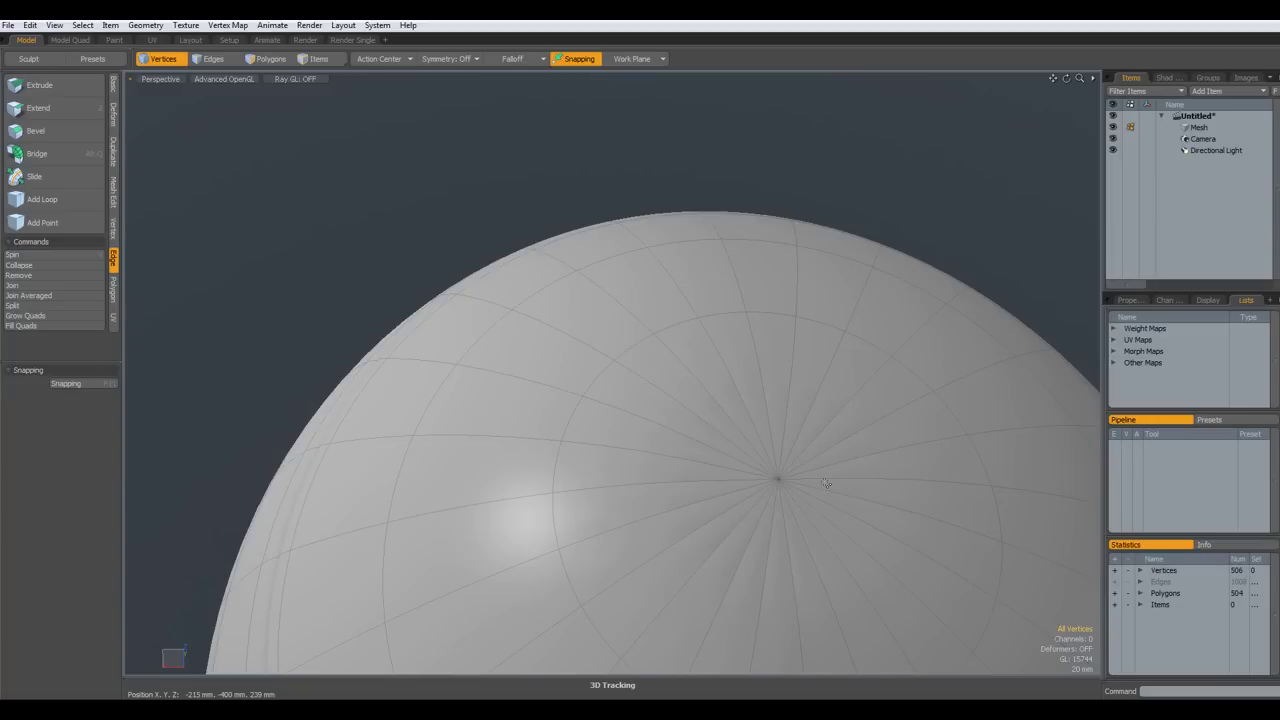
# Bevel the crown's centre vertex with a 34 mm inset and delete the resulting polygon to open a round hole
pyautogui.click(782, 482)
pyautogui.press('b')
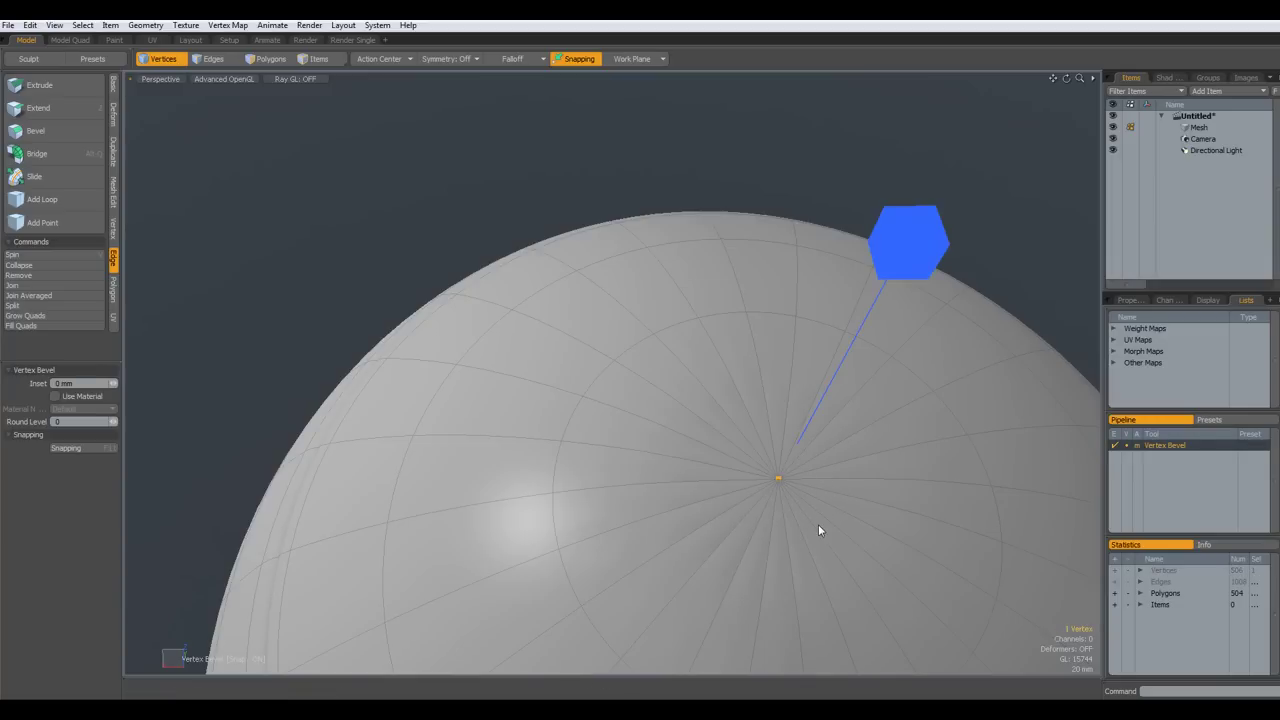
pyautogui.moveTo(925, 258); pyautogui.dragTo(1025, 274)
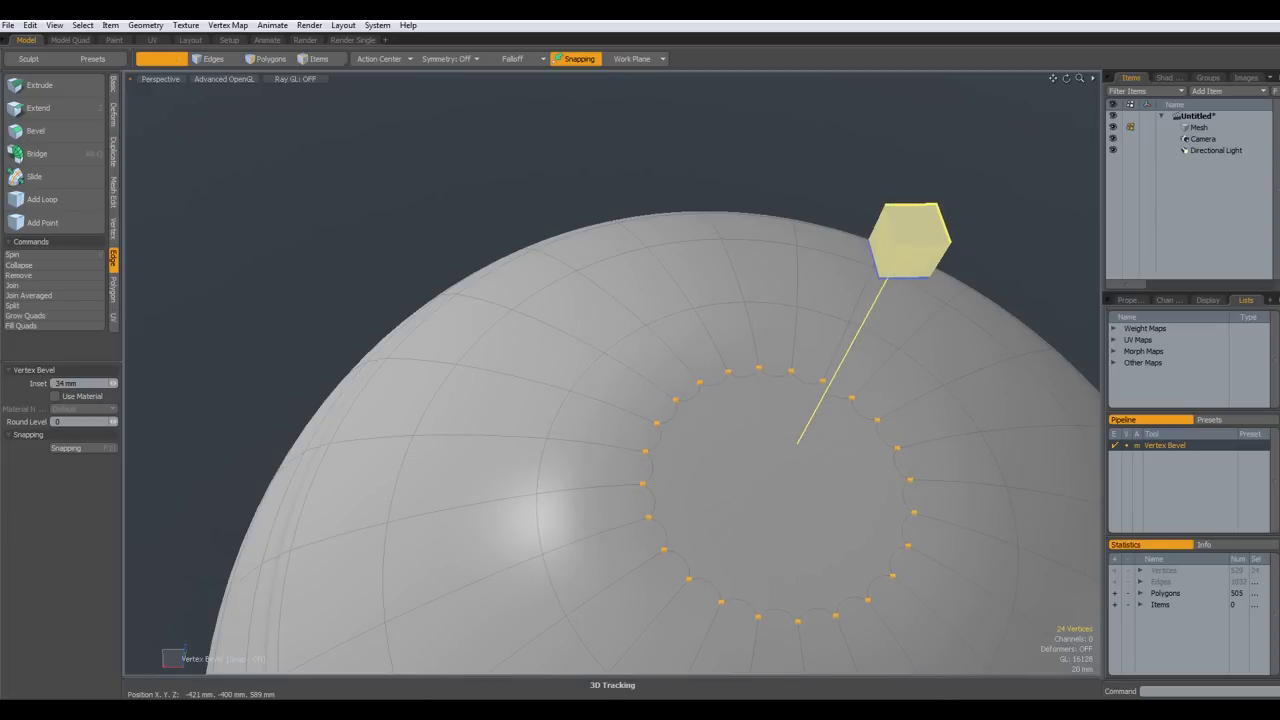
pyautogui.press('space')
pyautogui.press('3')
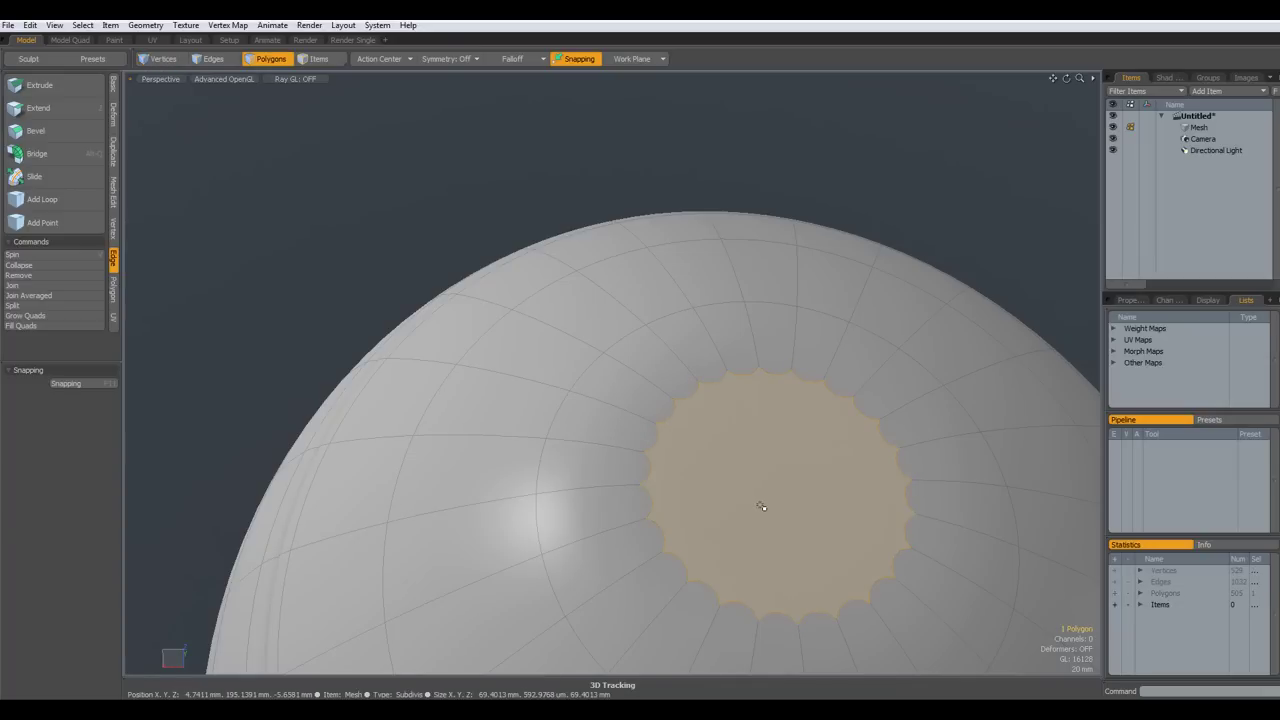
pyautogui.press('Delete')
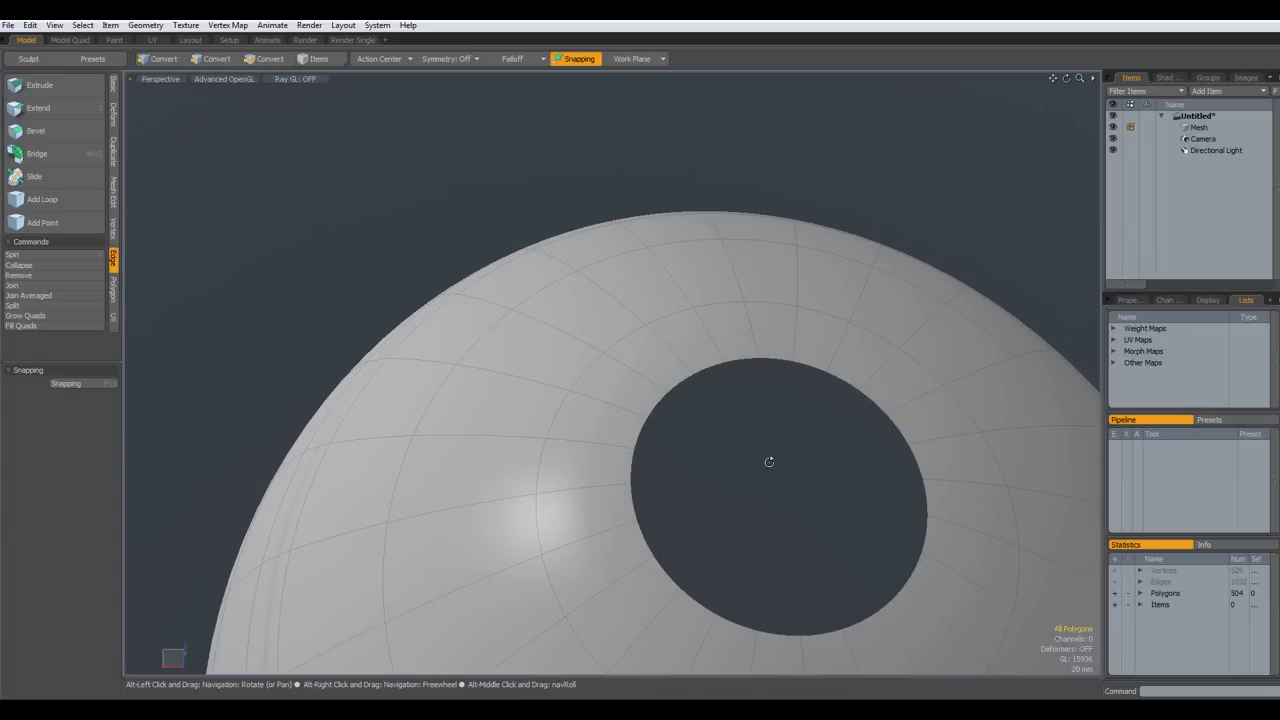
# In the front view, check the polygon count of the ring just below the top opening, leaving nothing selected
pyautogui.keyDown('alt'); pyautogui.moveTo(766, 460); pyautogui.dragTo(778, 399); pyautogui.keyUp('alt')
pyautogui.press('KP_2')
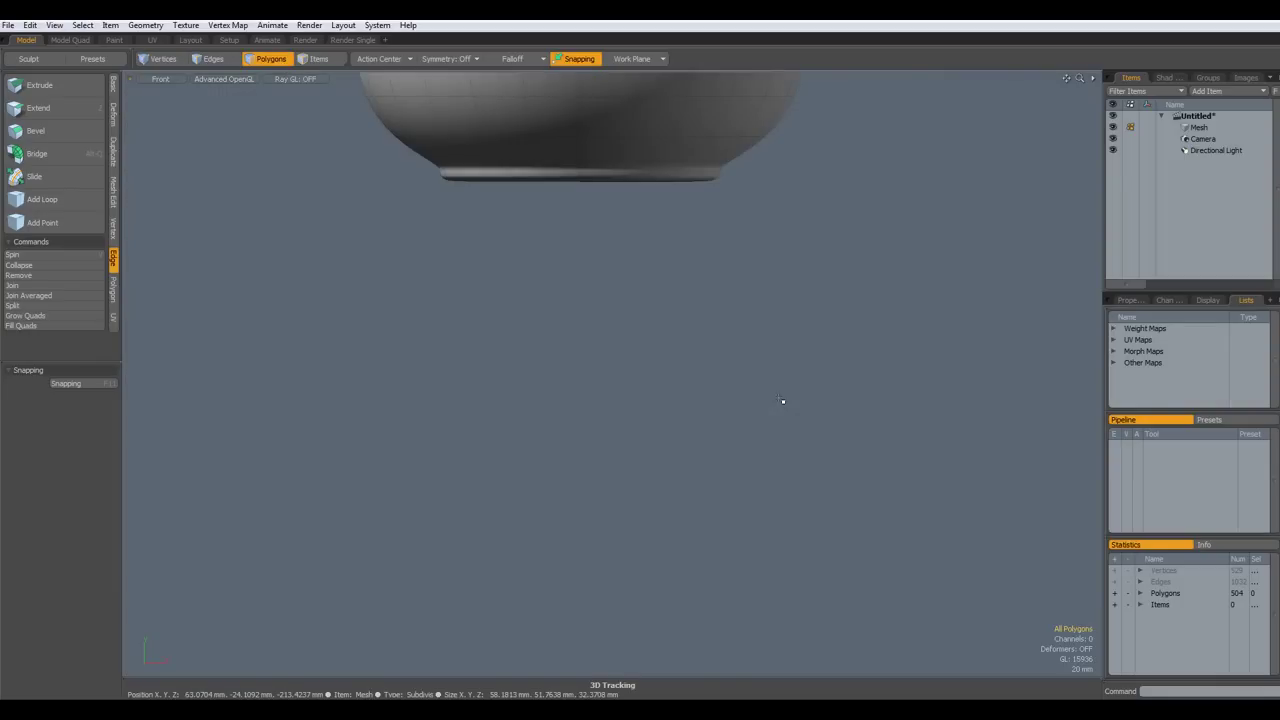
pyautogui.press('a')
pyautogui.scroll(5, 678, 352)
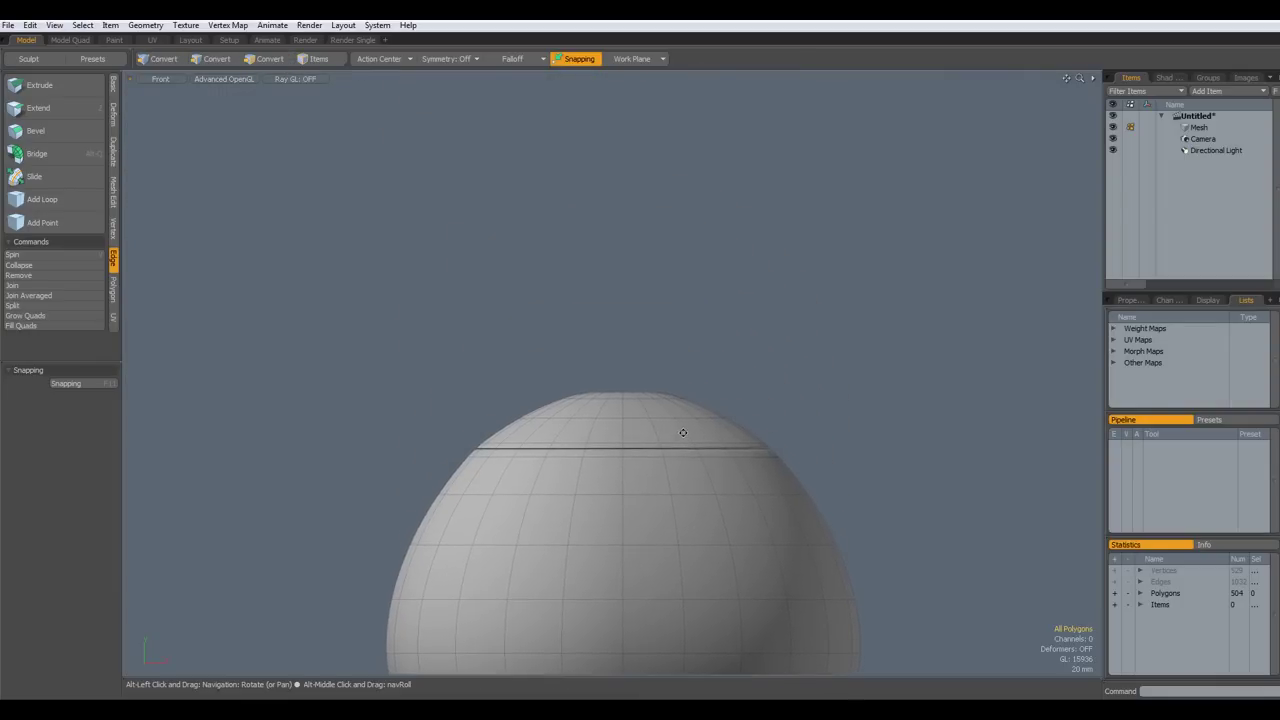
pyautogui.scroll(2, 652, 398)
pyautogui.moveTo(566, 431); pyautogui.dragTo(641, 437)
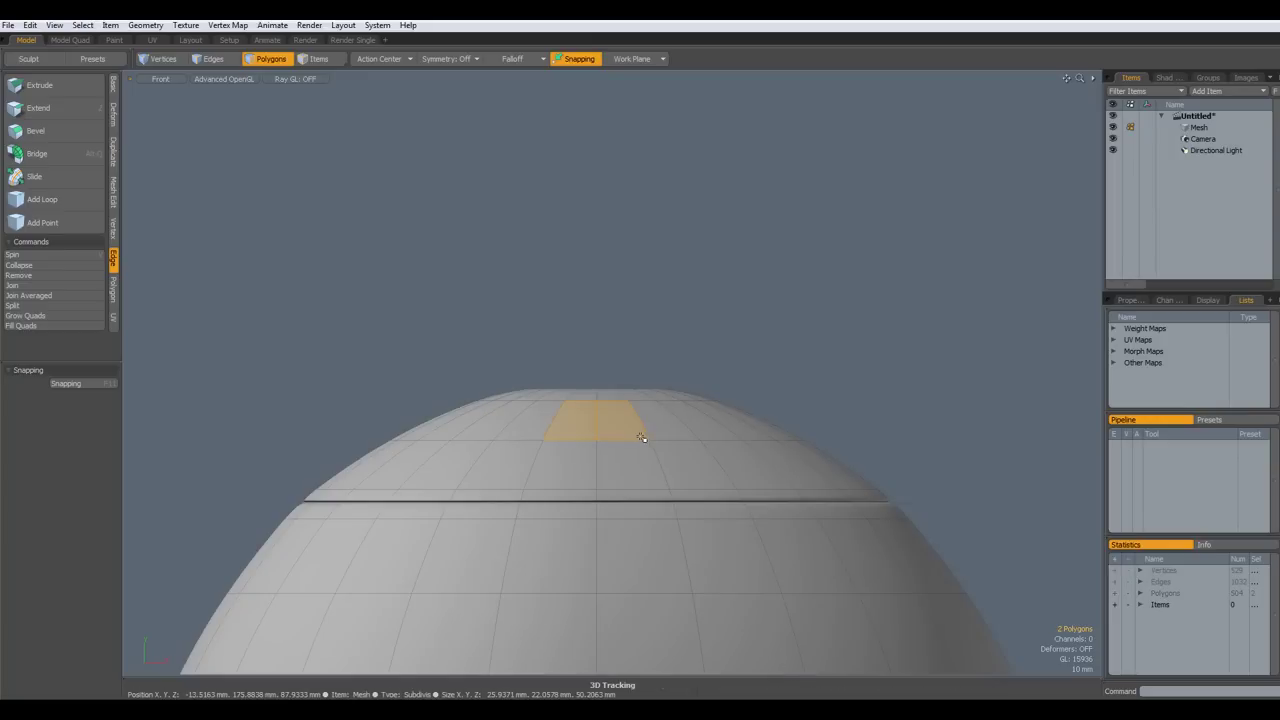
pyautogui.press('l')
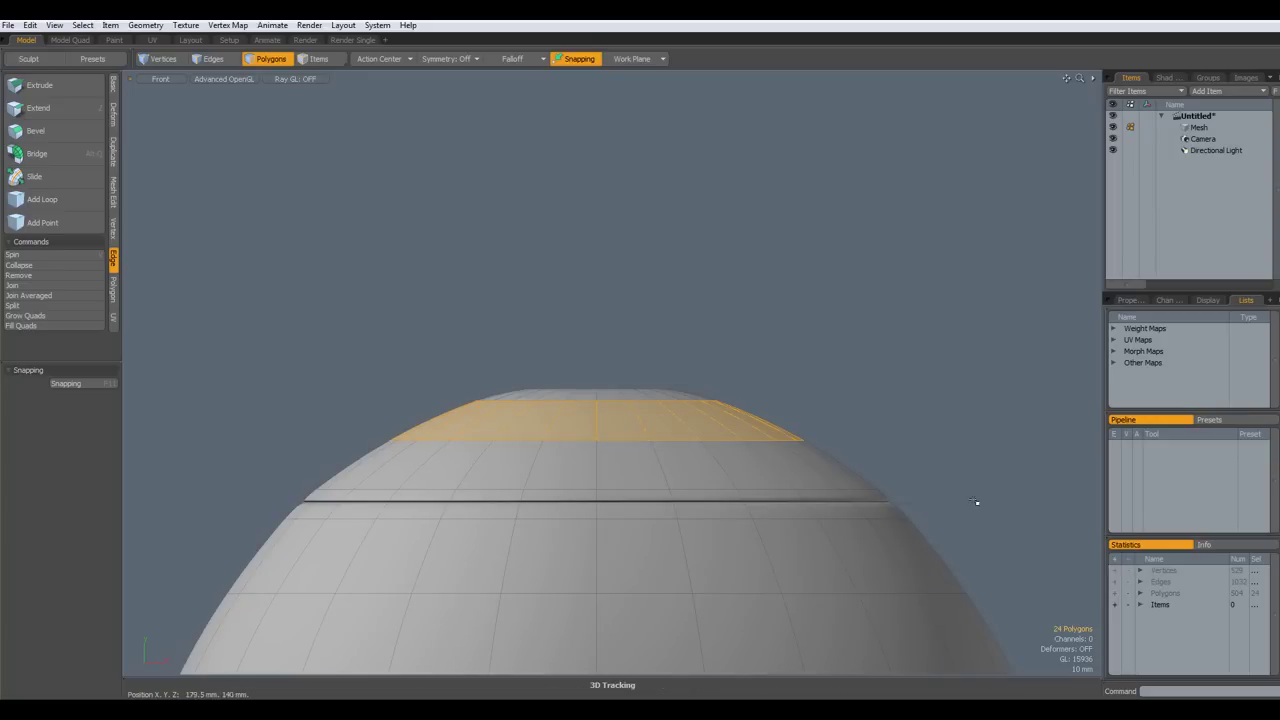
pyautogui.scroll(2, 606, 359)
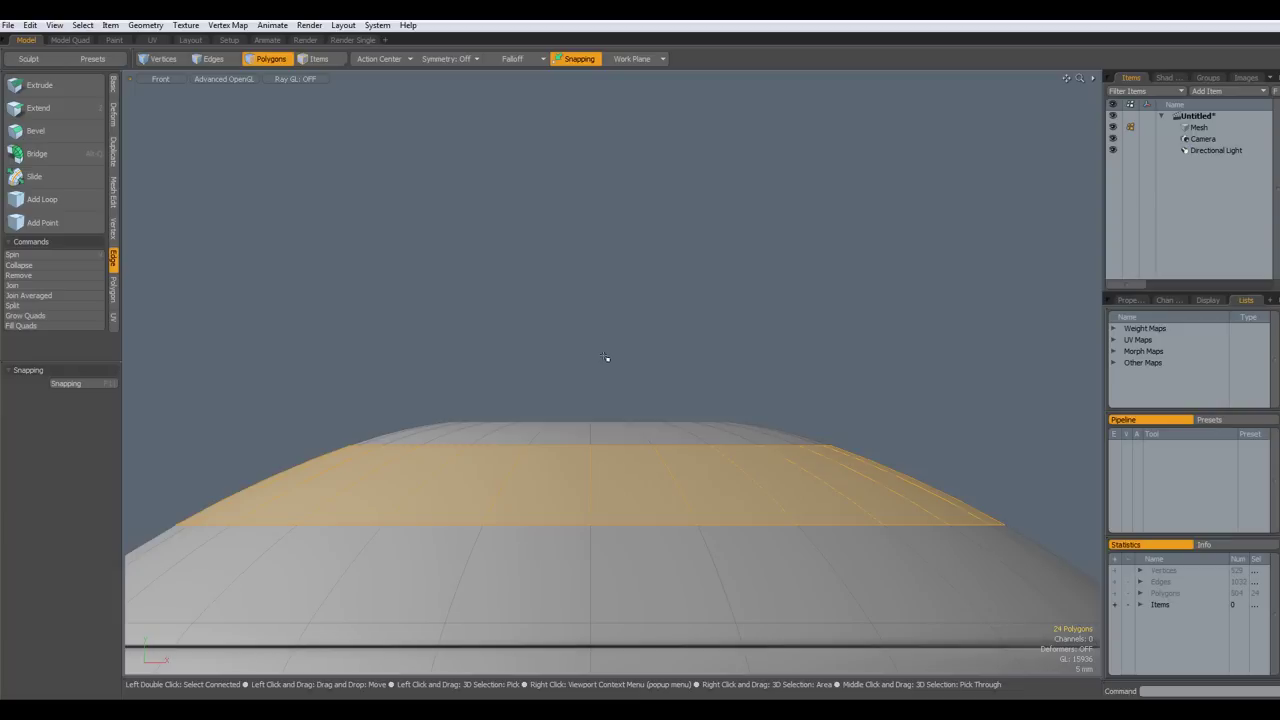
pyautogui.click(605, 357)
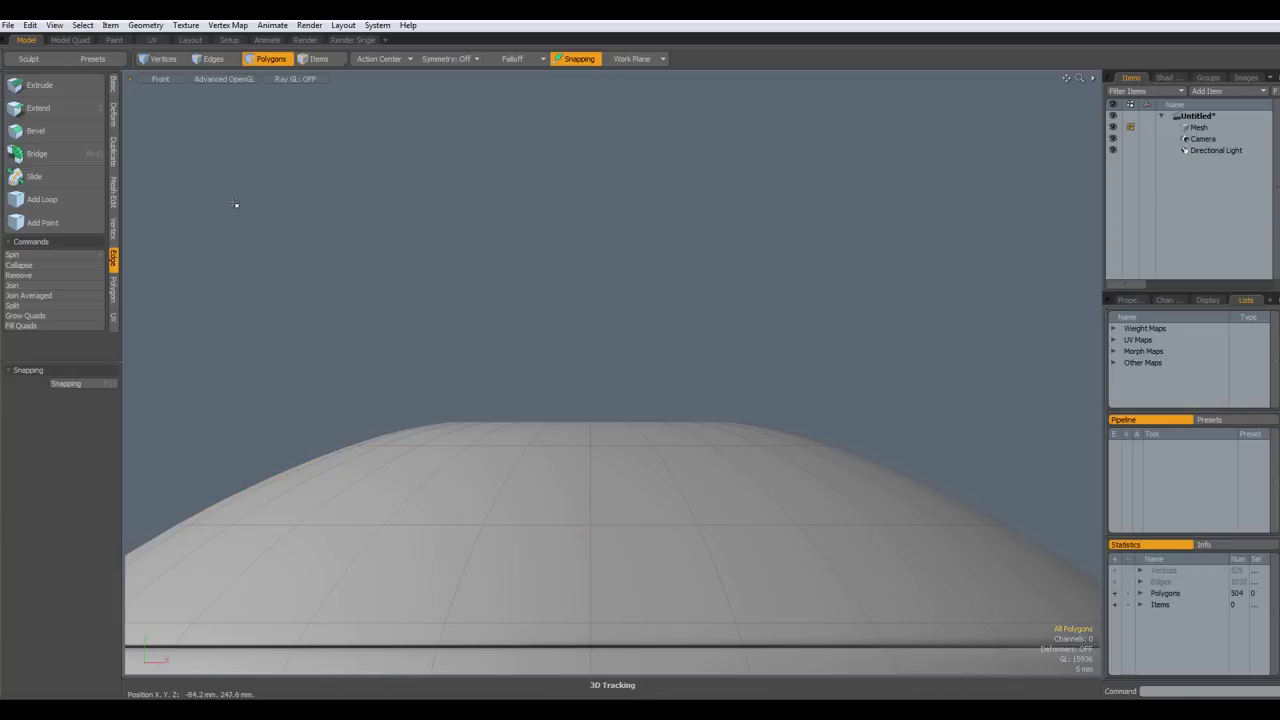
# Draw a Globe-mode sphere with a radius of about 32.4 mm just above the top opening
pyautogui.click(114, 86)
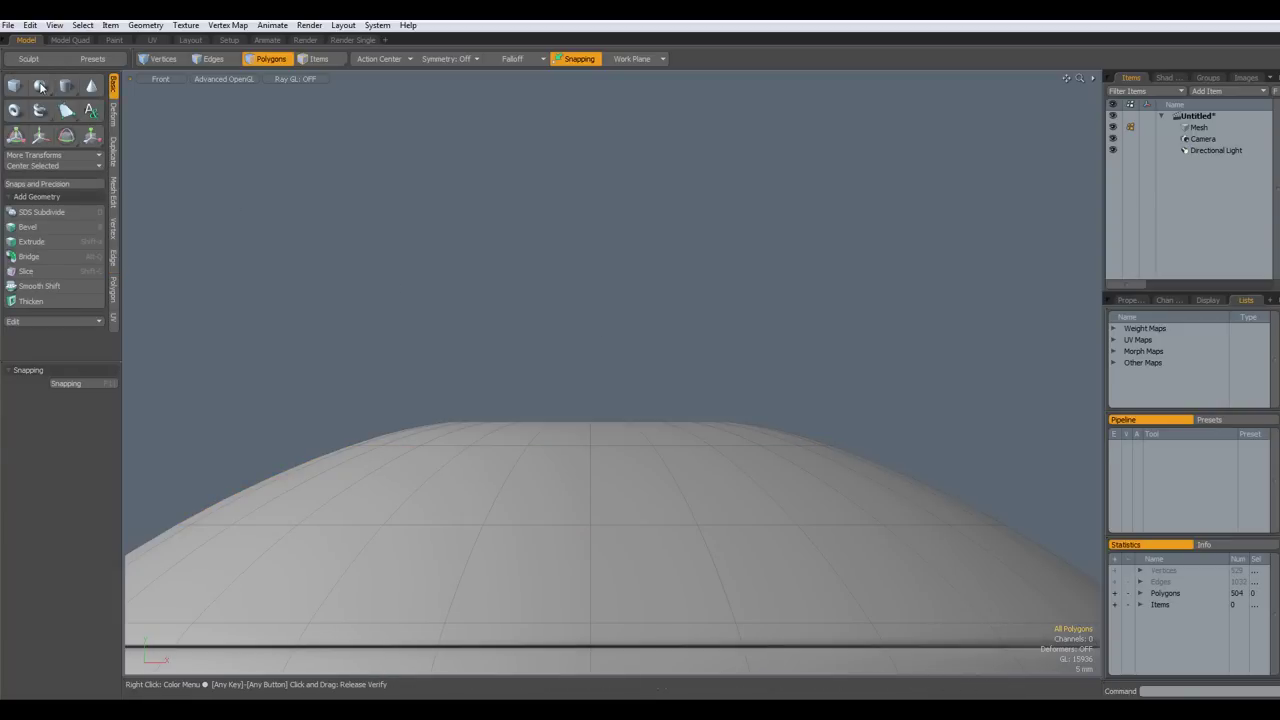
pyautogui.click(40, 86)
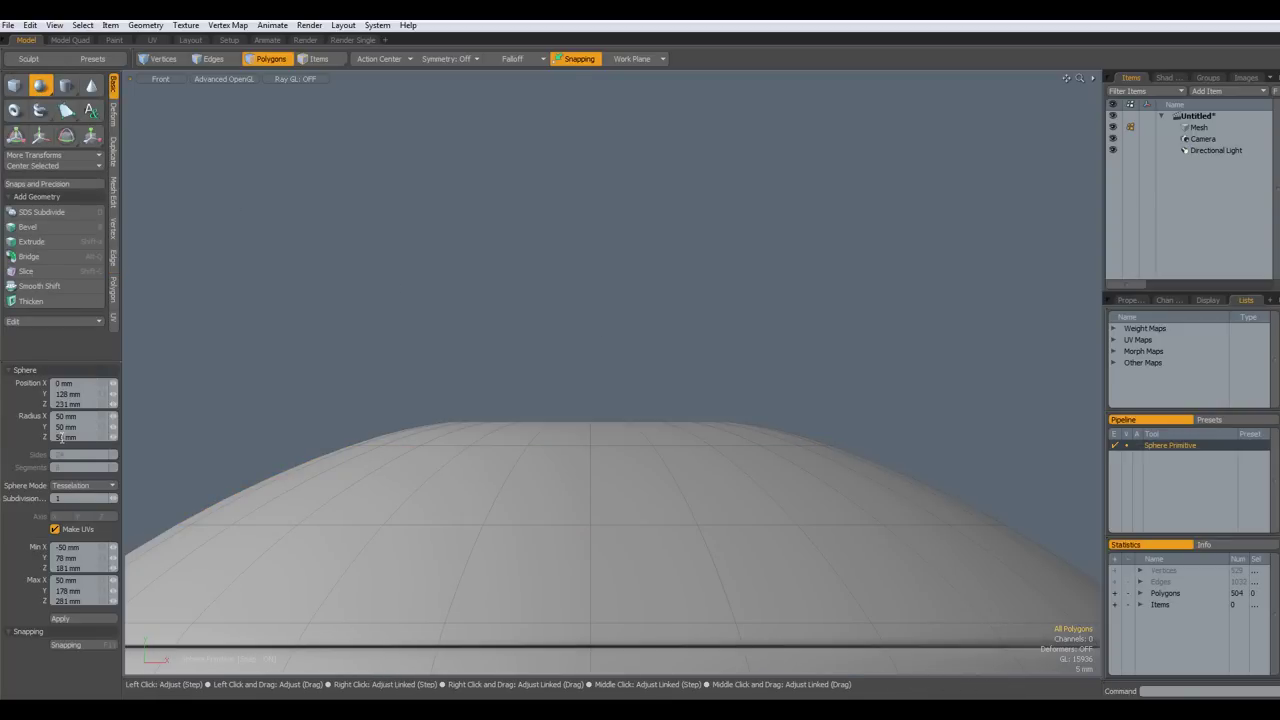
pyautogui.click(76, 486)
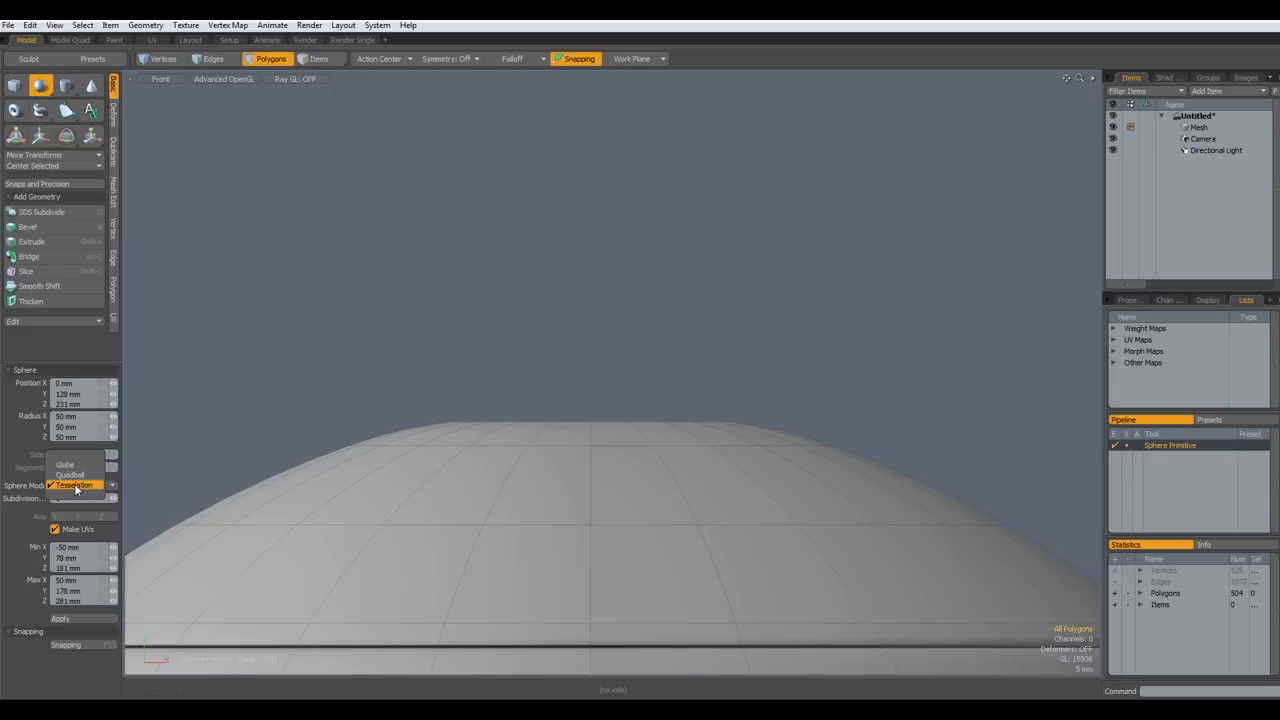
pyautogui.click(67, 465)
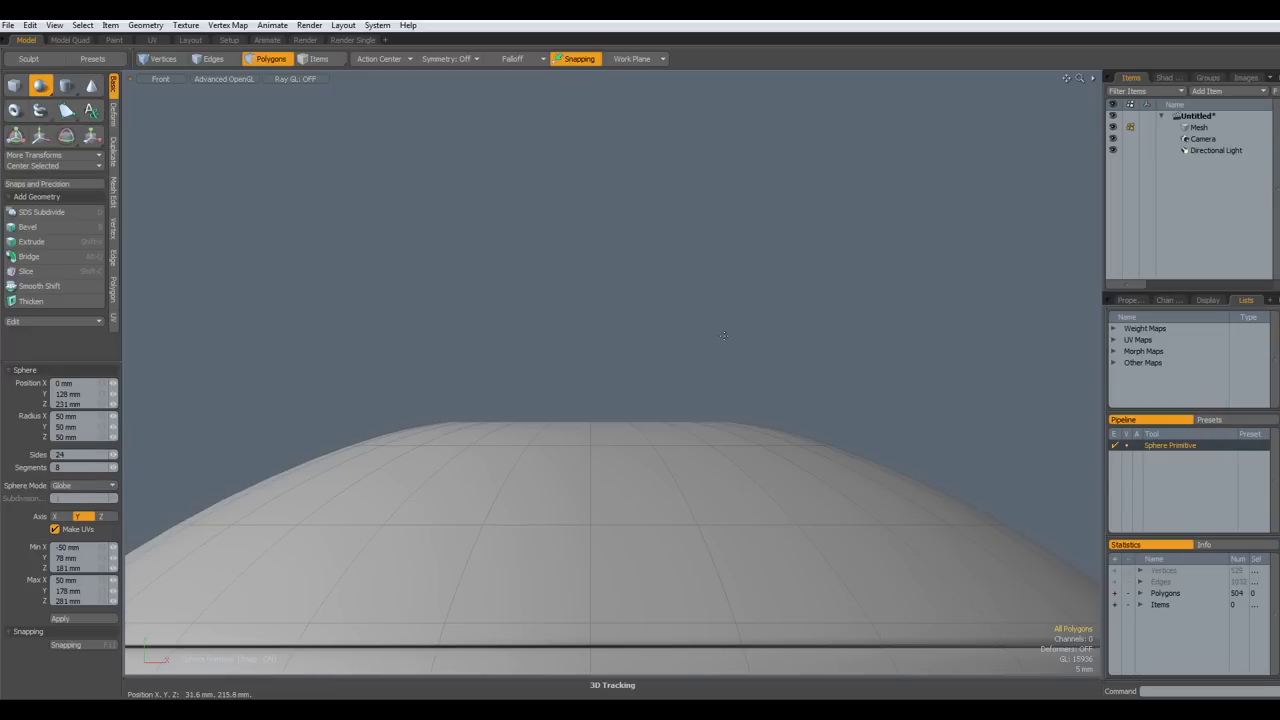
pyautogui.press('ctrl')
pyautogui.press('ctrl')
pyautogui.moveTo(590, 268); pyautogui.dragTo(722, 270)
pyautogui.scroll(-8, 594, 269)
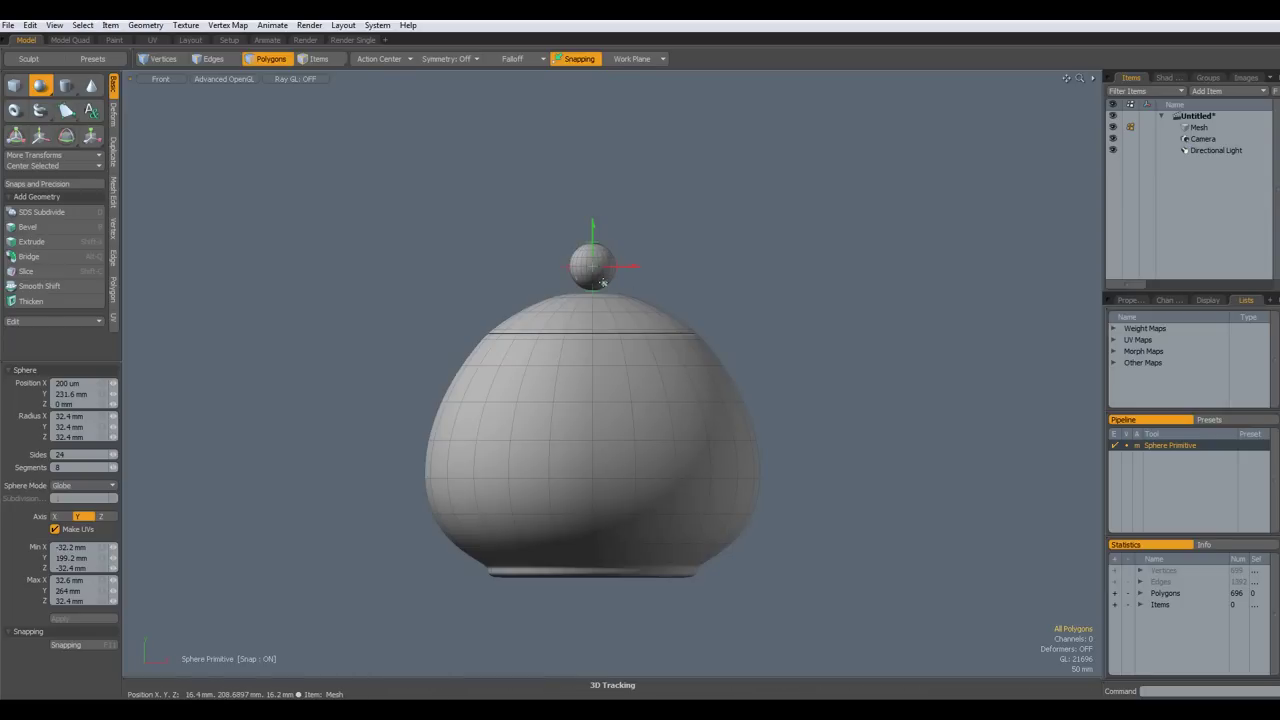
# Set the sphere's radius to 28 mm on all axes and finish the primitive
pyautogui.scroll(3, 603, 283)
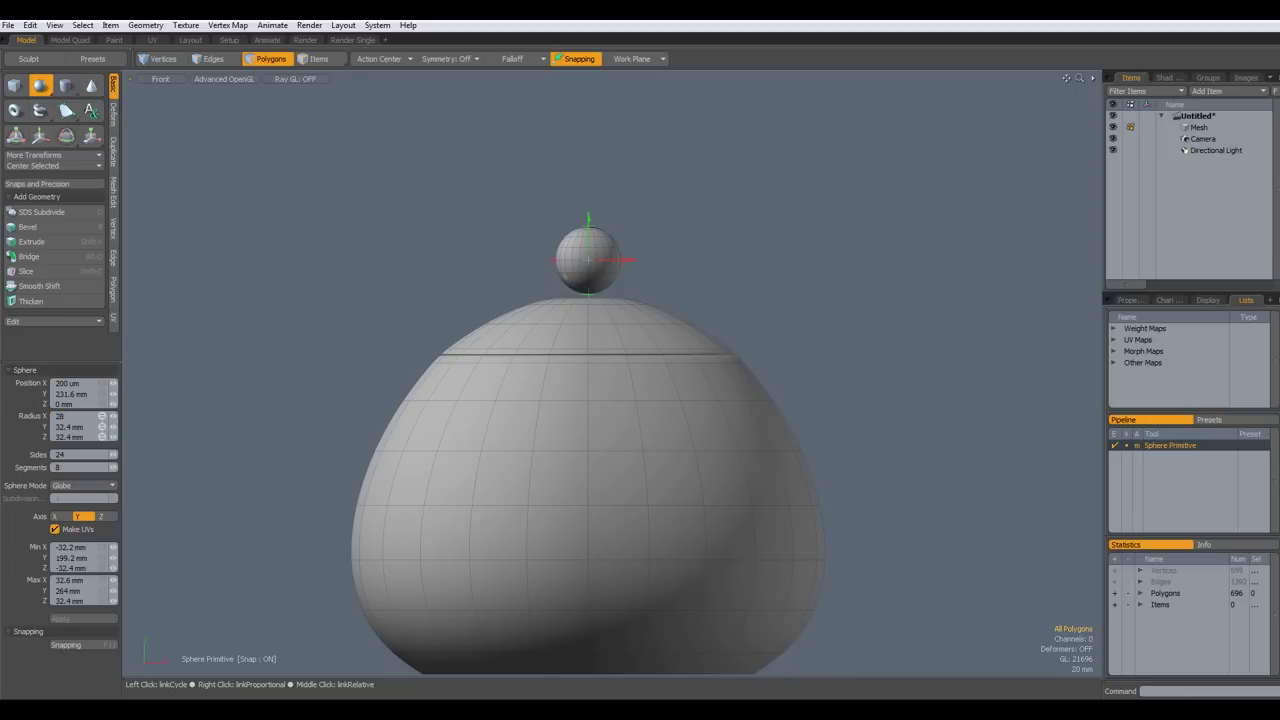
pyautogui.scroll(-2, 101, 420)
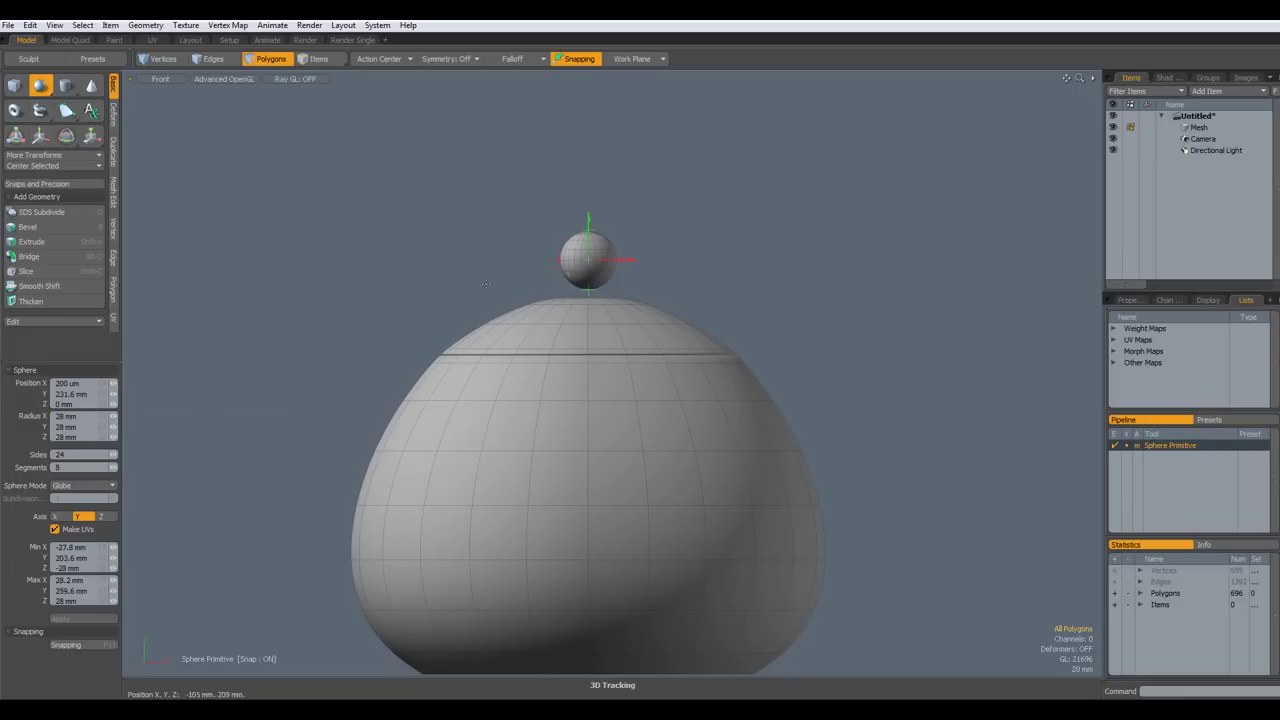
pyautogui.press('space')
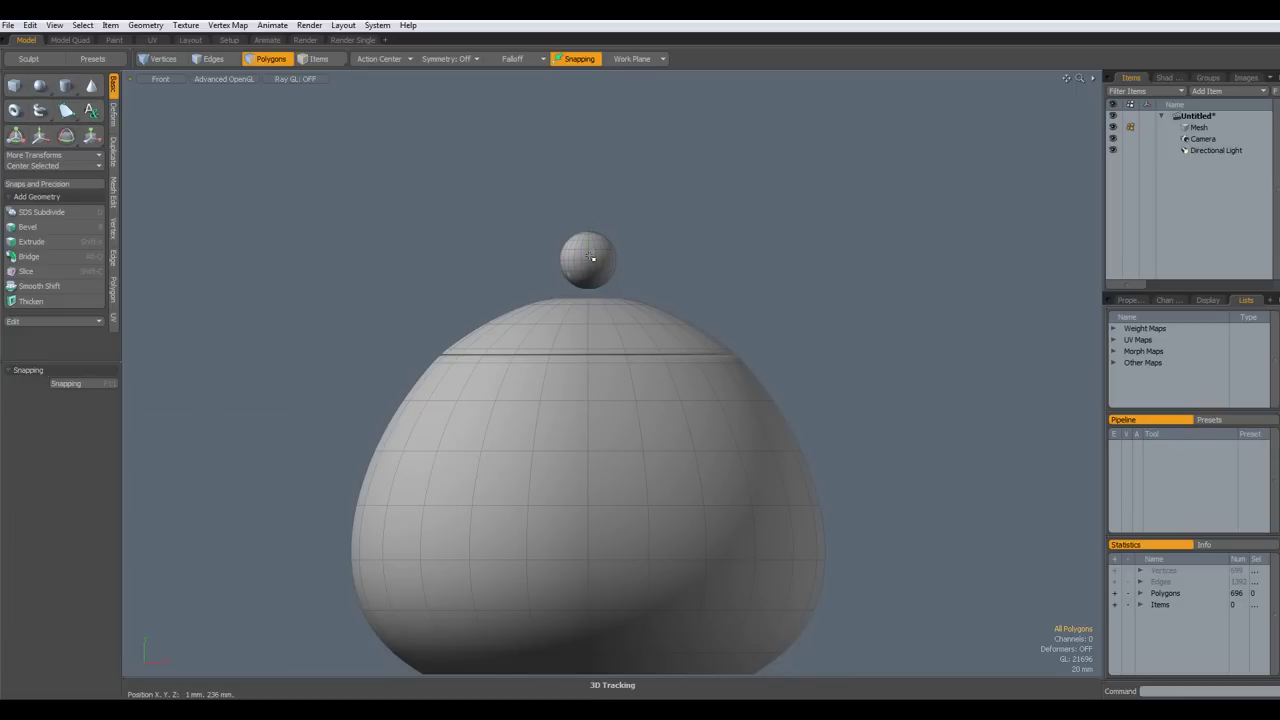
# Center the whole sphere on the Z and X axes and move it down about 1.5 mm
pyautogui.doubleClick(591, 255)
pyautogui.scroll(4, 591, 256)
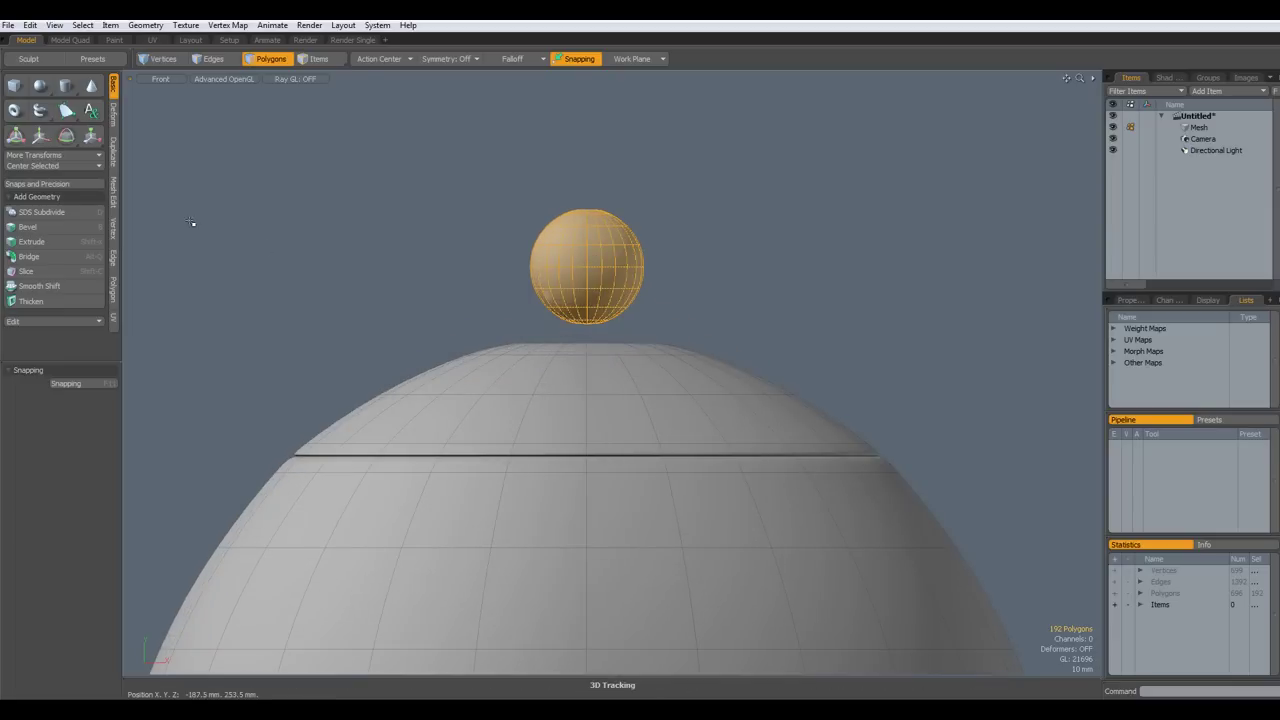
pyautogui.click(28, 168)
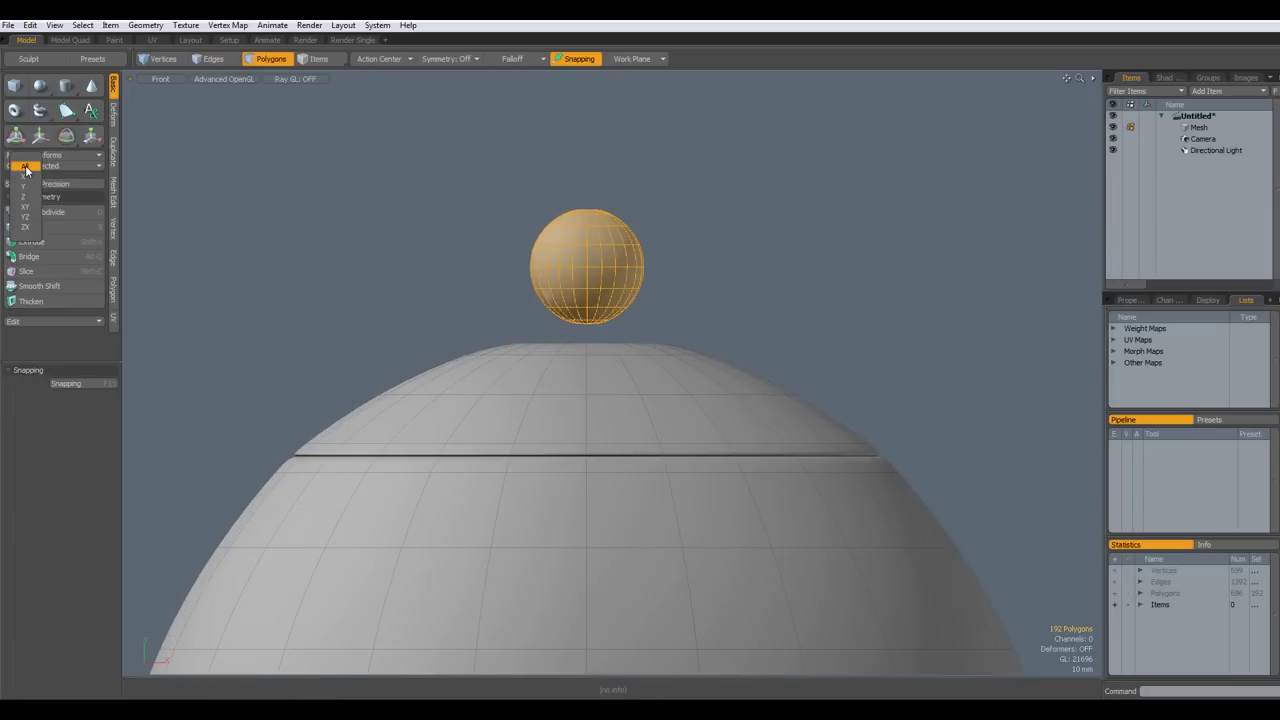
pyautogui.click(30, 230)
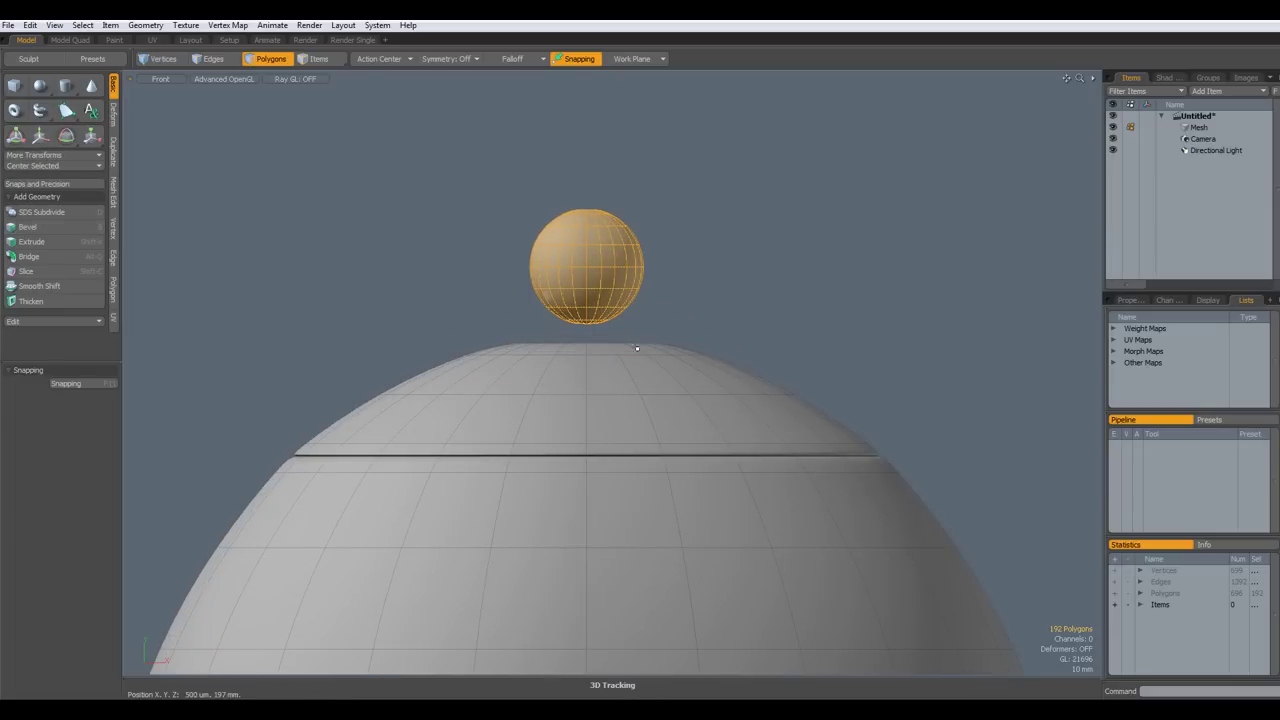
pyautogui.press('w')
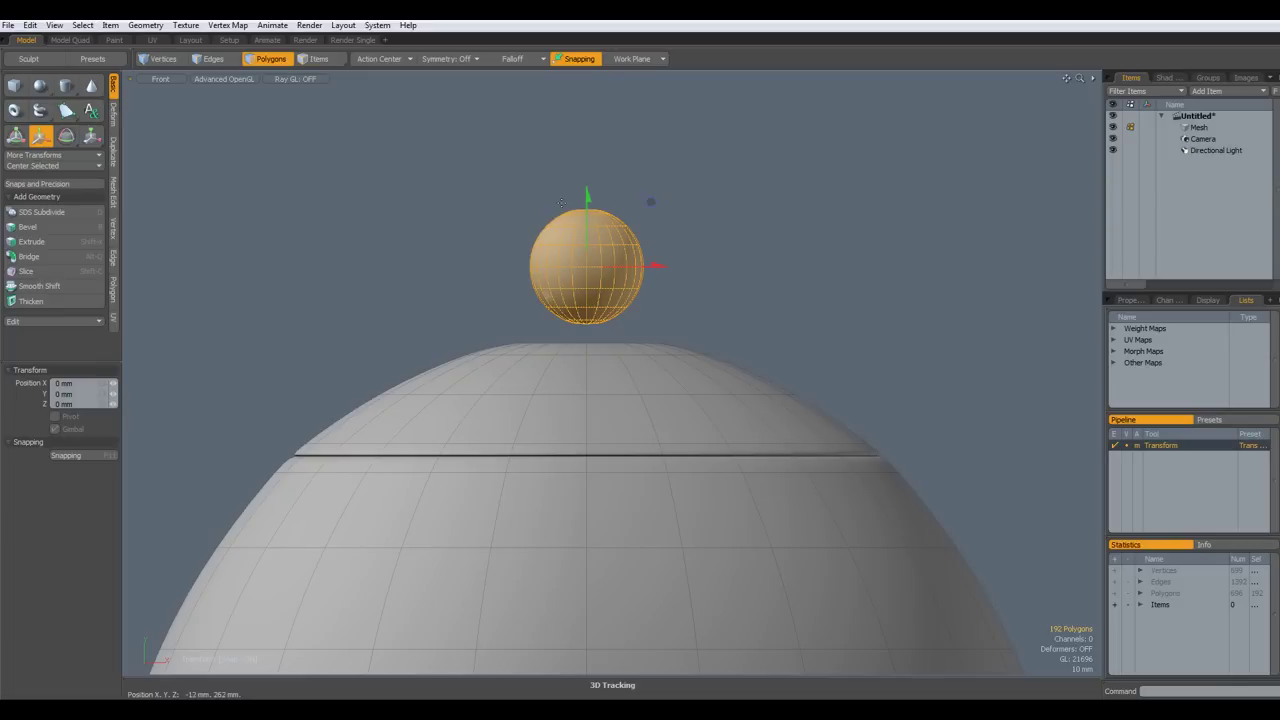
pyautogui.moveTo(587, 200); pyautogui.dragTo(588, 204)
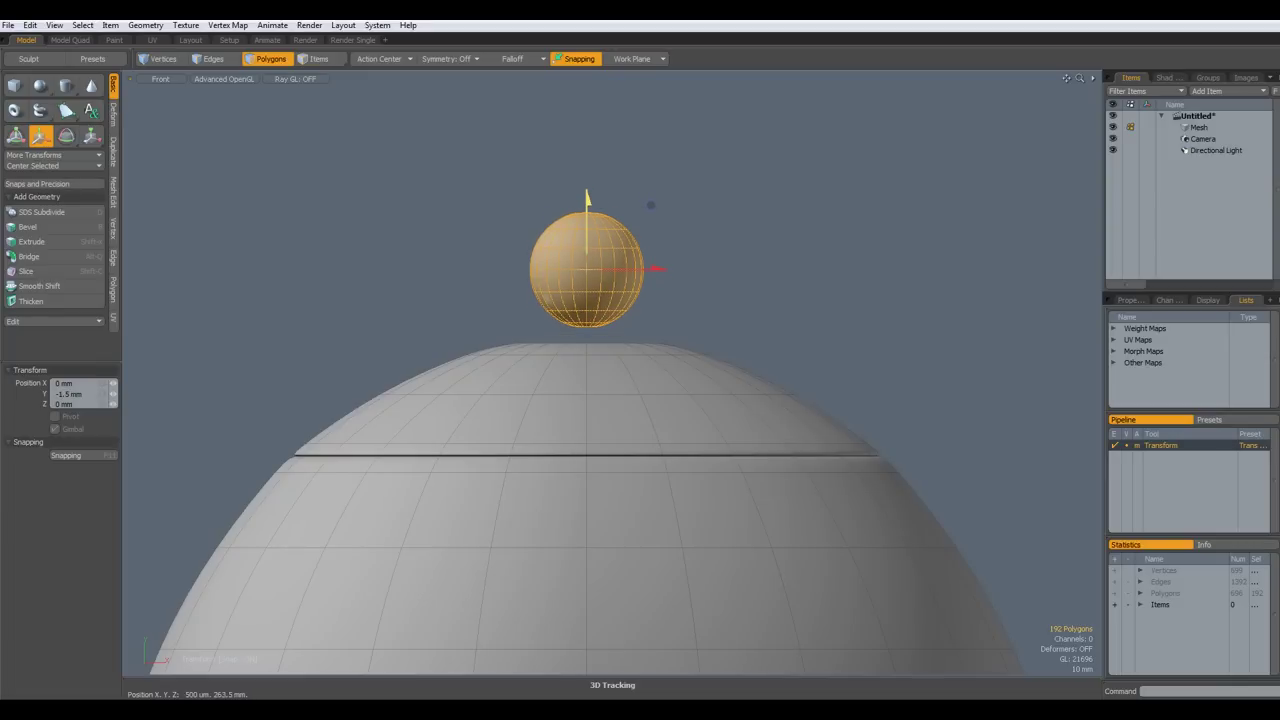
pyautogui.press('q')
# Delete the two lowest polygon rows of the sphere to open its underside
pyautogui.scroll(3, 591, 316)
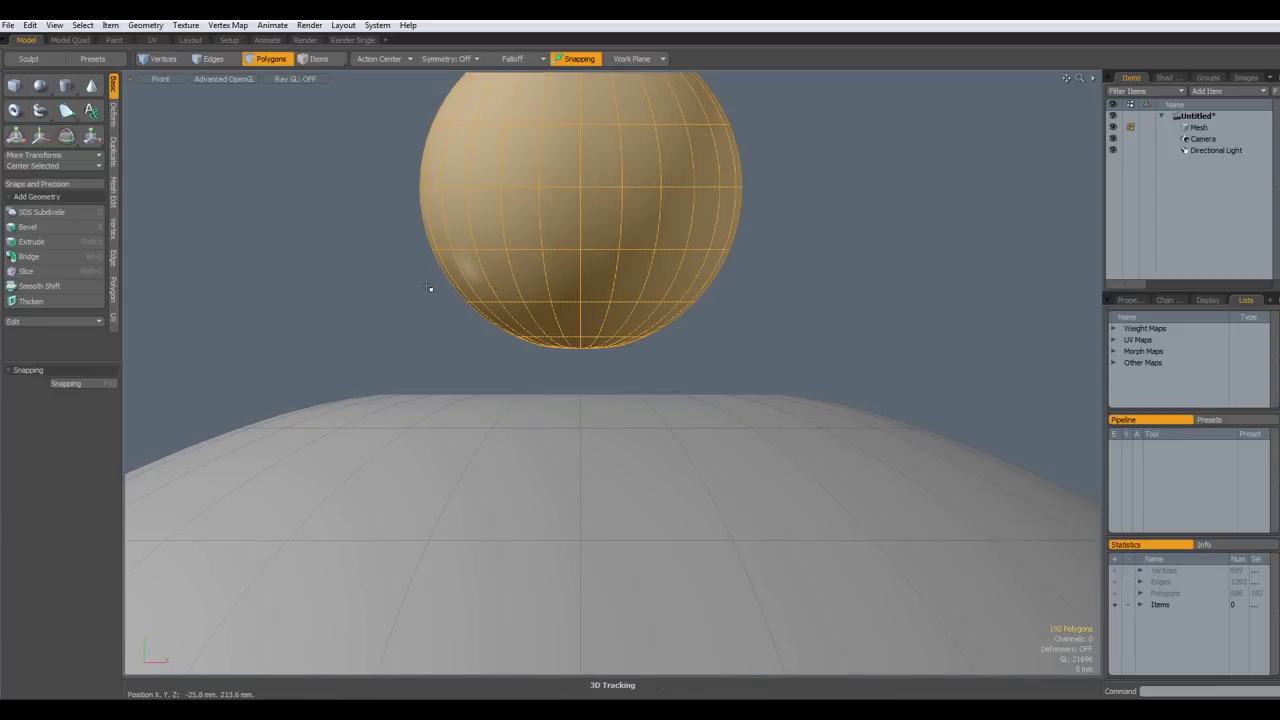
pyautogui.moveTo(428, 289); pyautogui.dragTo(813, 373, button='right')
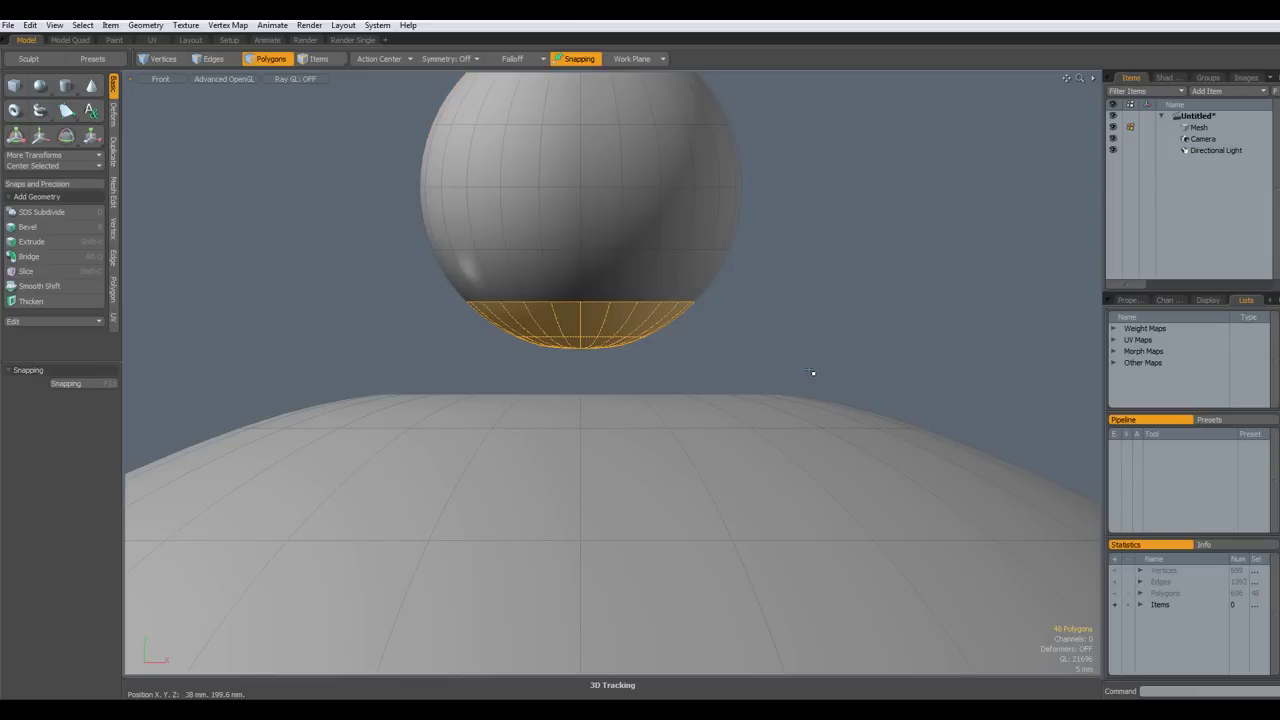
pyautogui.press('Delete')
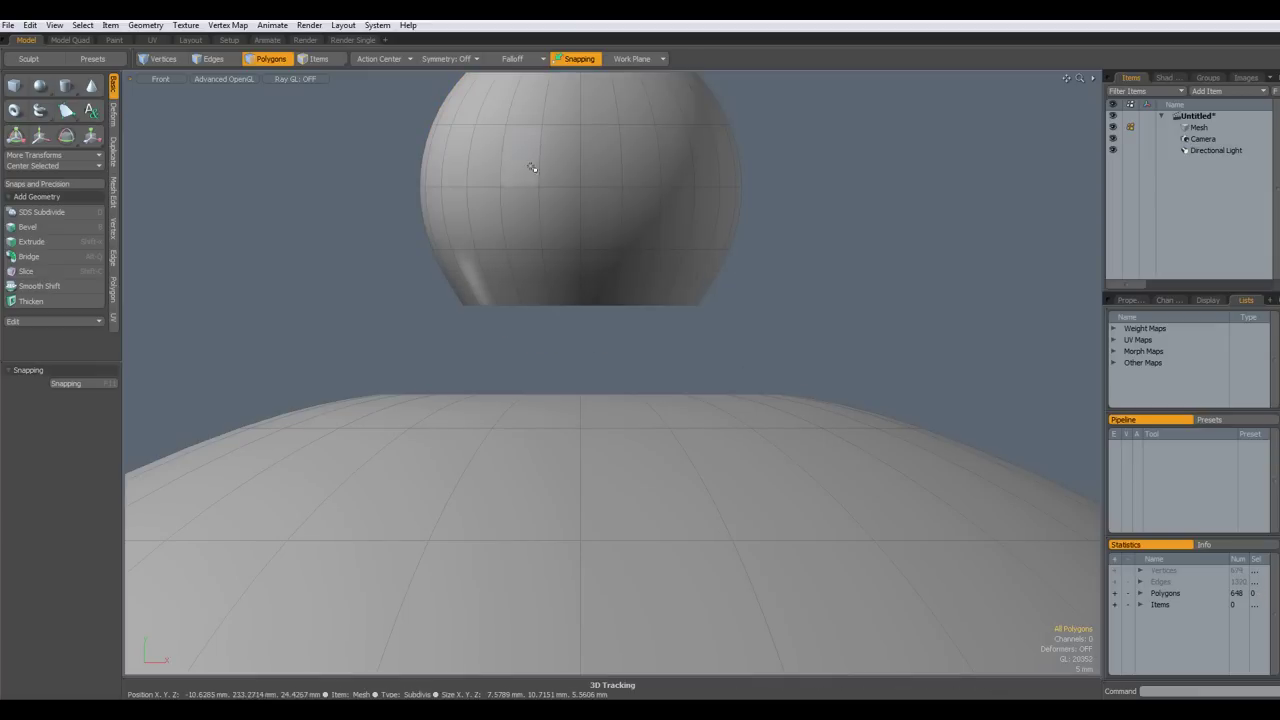
# Move the open sphere down about 10.2 mm towards the opening in the top piece
pyautogui.doubleClick(605, 163)
pyautogui.press('w')
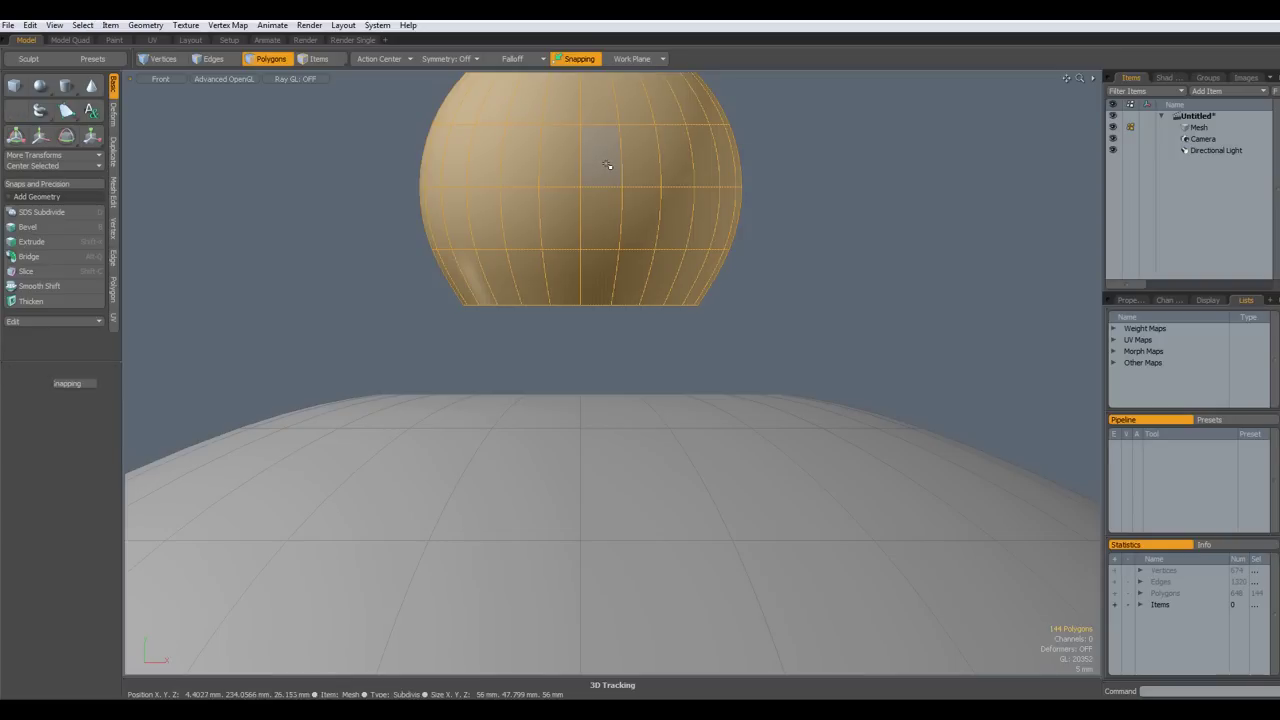
pyautogui.moveTo(582, 87); pyautogui.dragTo(582, 147)
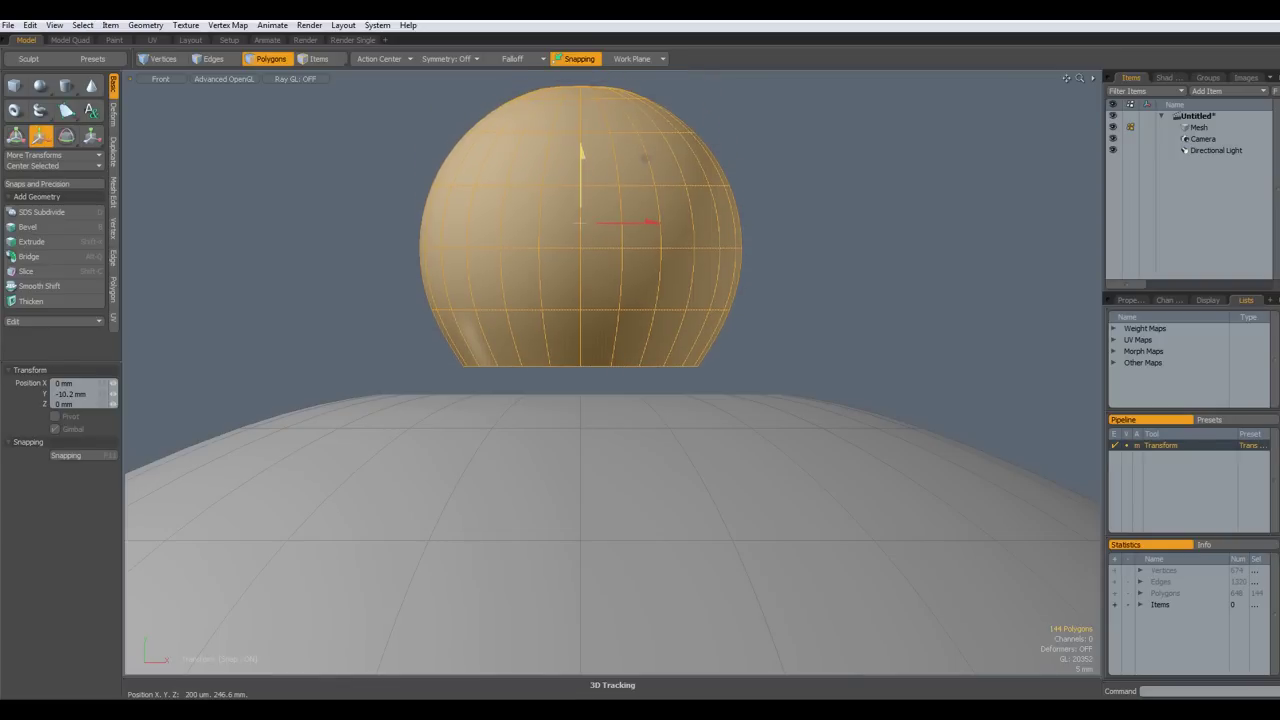
# Switch to the perspective view, clear the sphere selection and turn off subdivision for the whole mesh
pyautogui.hotkey('ctrl', 'space')
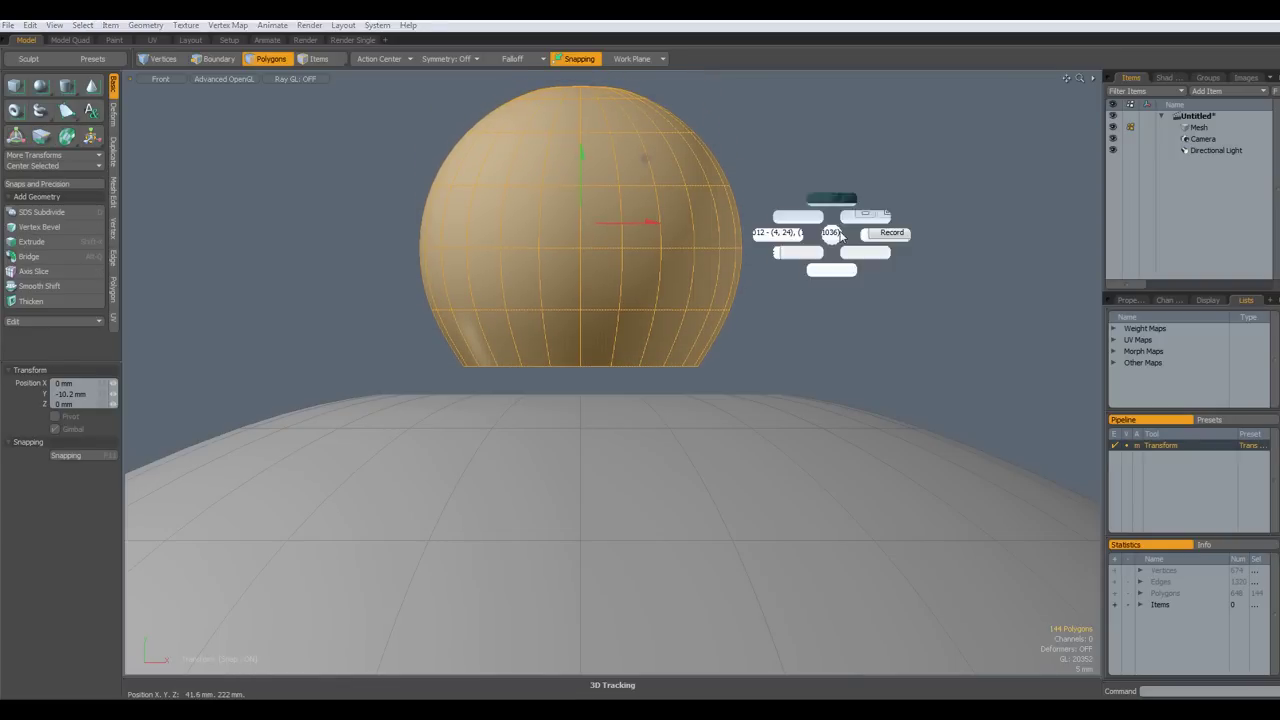
pyautogui.click(857, 214)
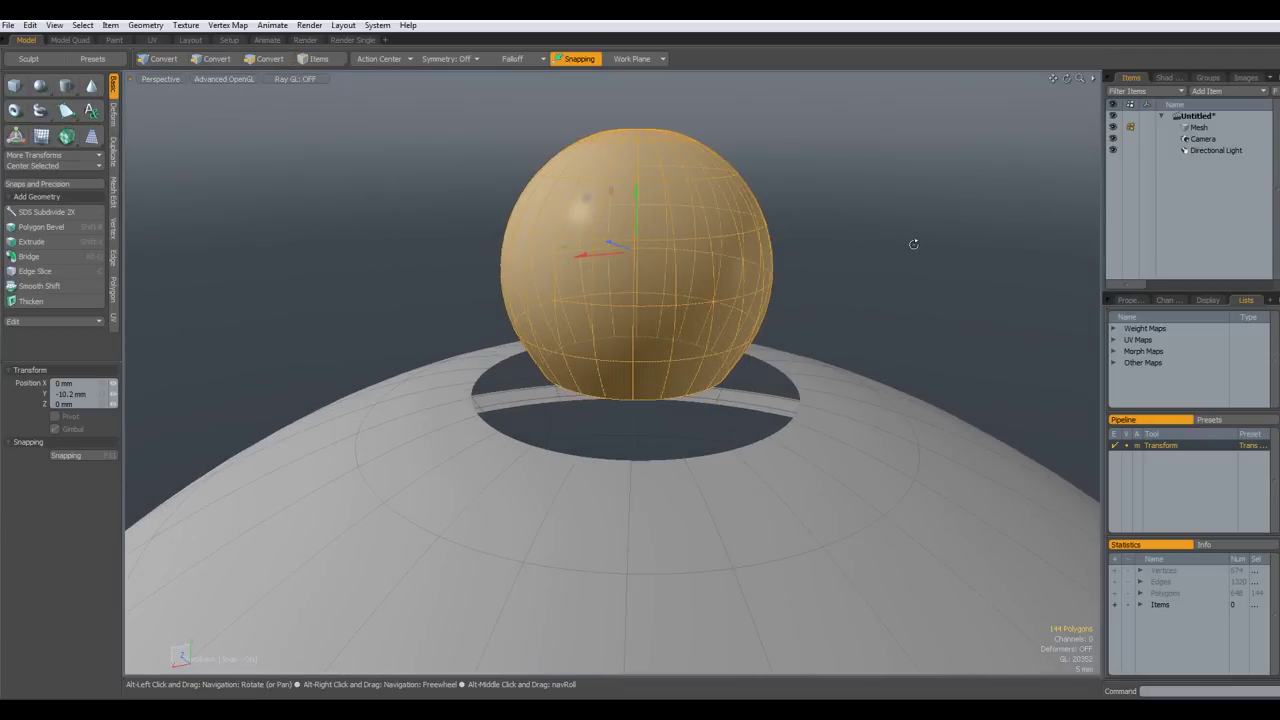
pyautogui.press('3')
pyautogui.press('Tab')
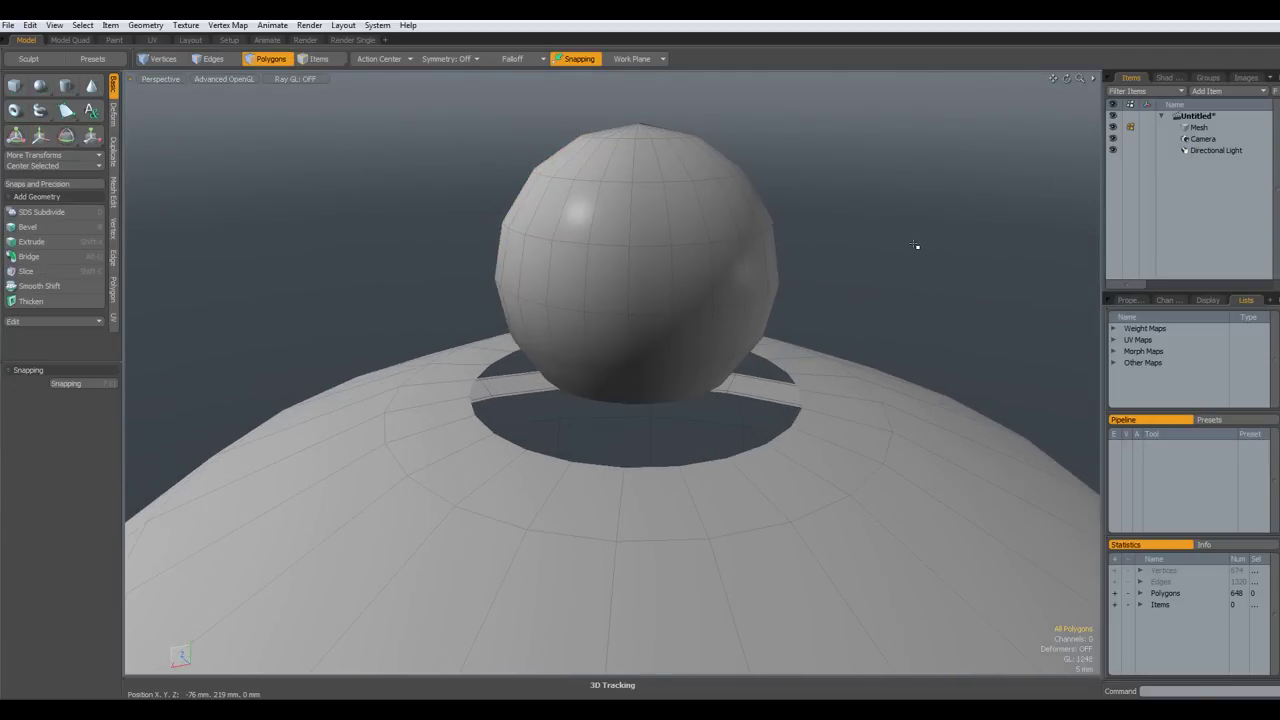
# Bridge the sphere's open lower edge loop to the rim of the top piece's opening and turn subdivision back on
pyautogui.hotkey('ctrl', '2')
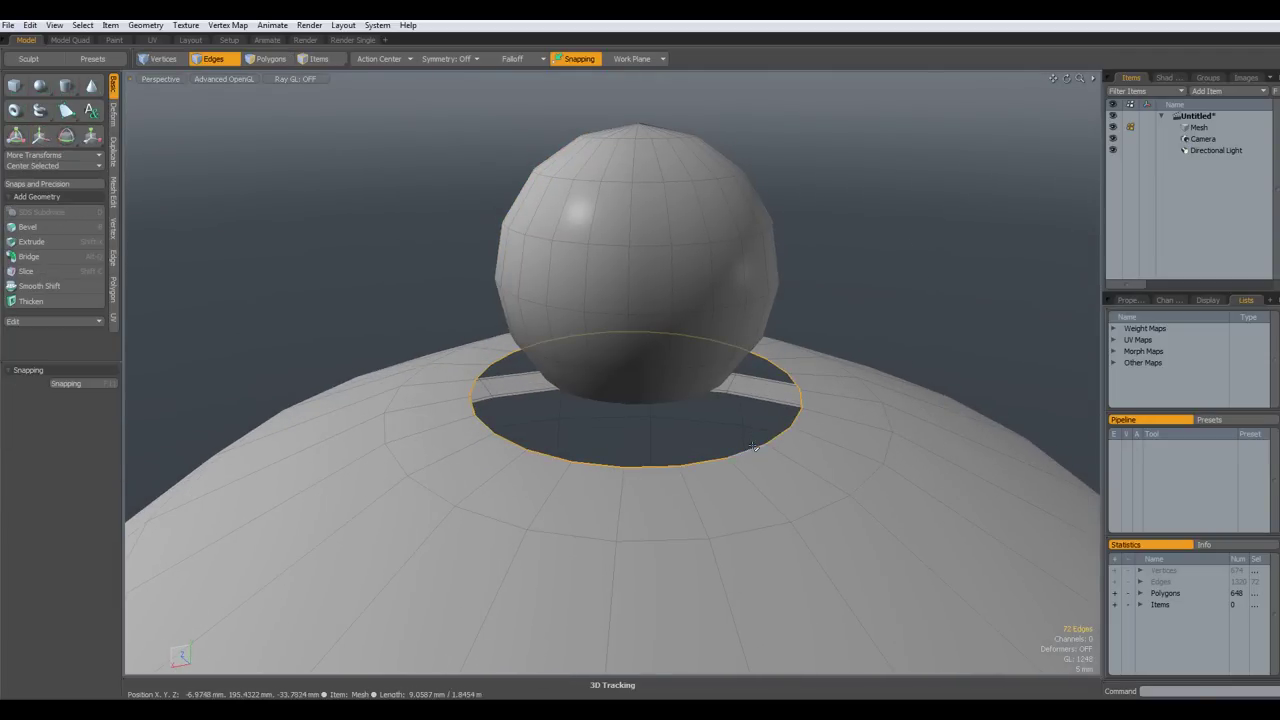
pyautogui.keyDown('alt'); pyautogui.moveTo(895, 365); pyautogui.dragTo(867, 284); pyautogui.keyUp('alt')
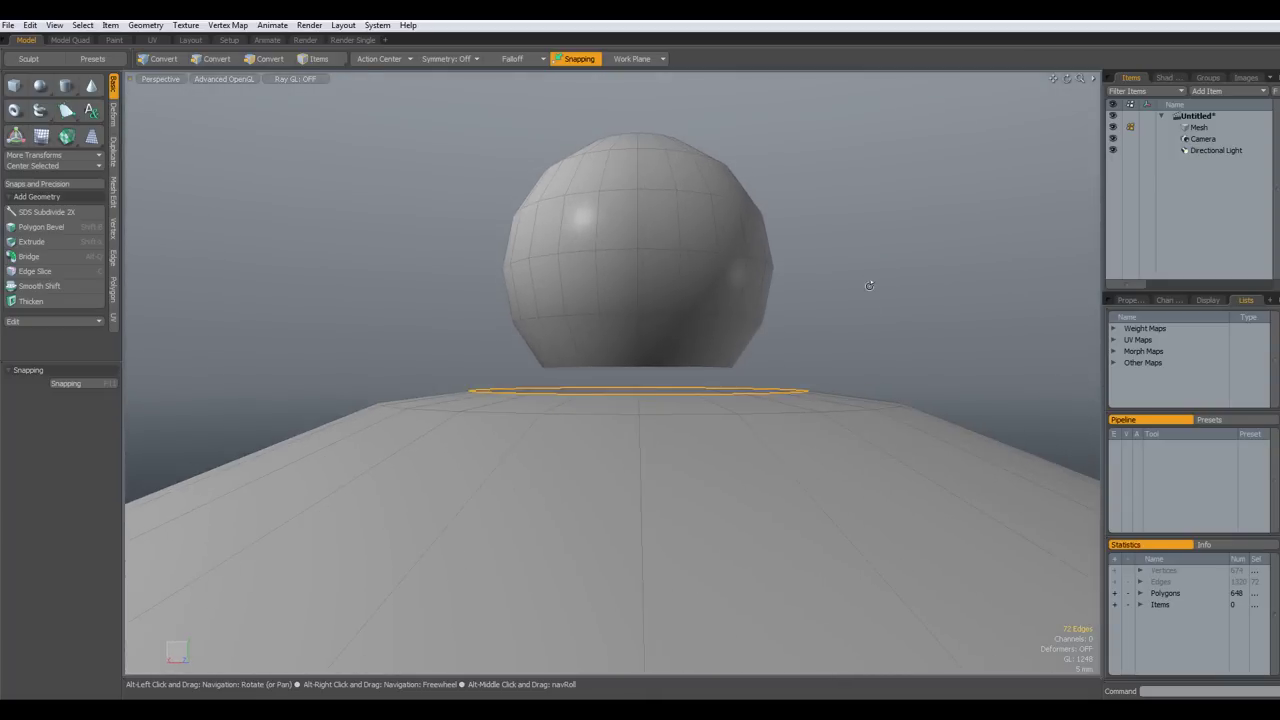
pyautogui.keyDown('shift'); pyautogui.doubleClick(656, 373); pyautogui.keyUp('shift')
pyautogui.hotkey('alt', 'q')
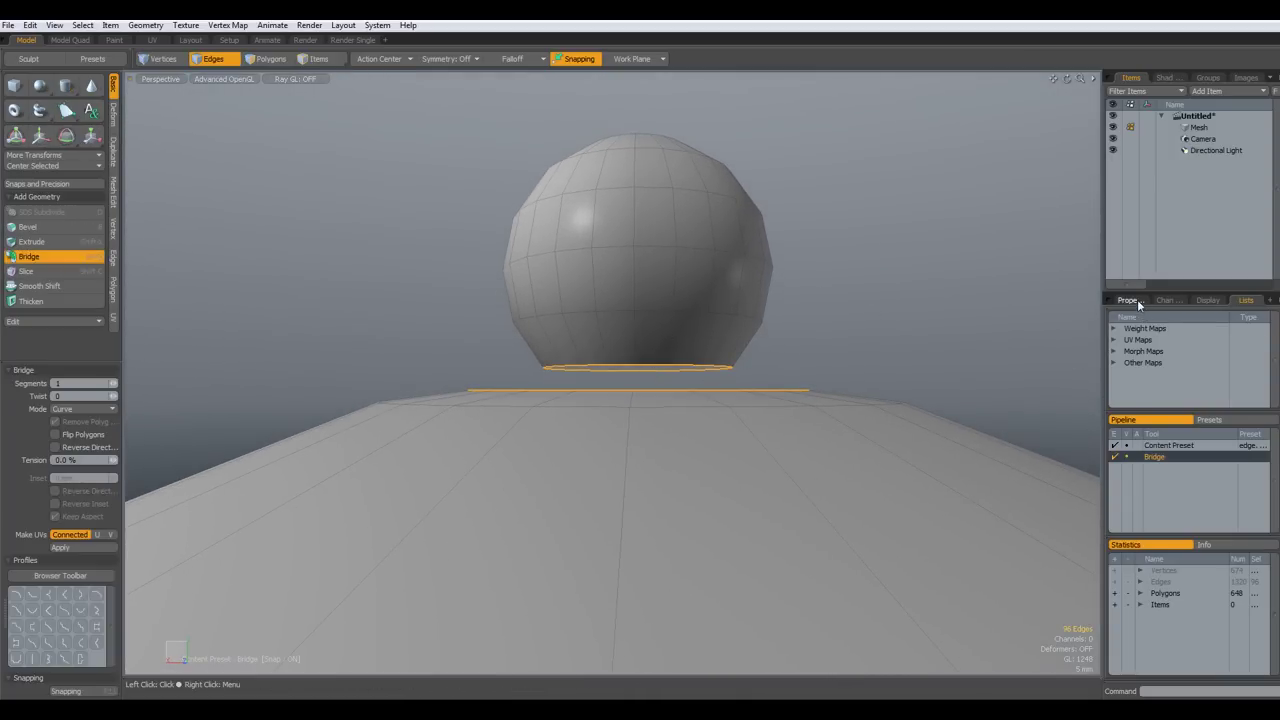
pyautogui.click(1130, 300)
pyautogui.keyDown('alt'); pyautogui.moveTo(920, 240); pyautogui.dragTo(1016, 288); pyautogui.keyUp('alt')
pyautogui.press('q')
pyautogui.click(1024, 285)
pyautogui.press('Tab')
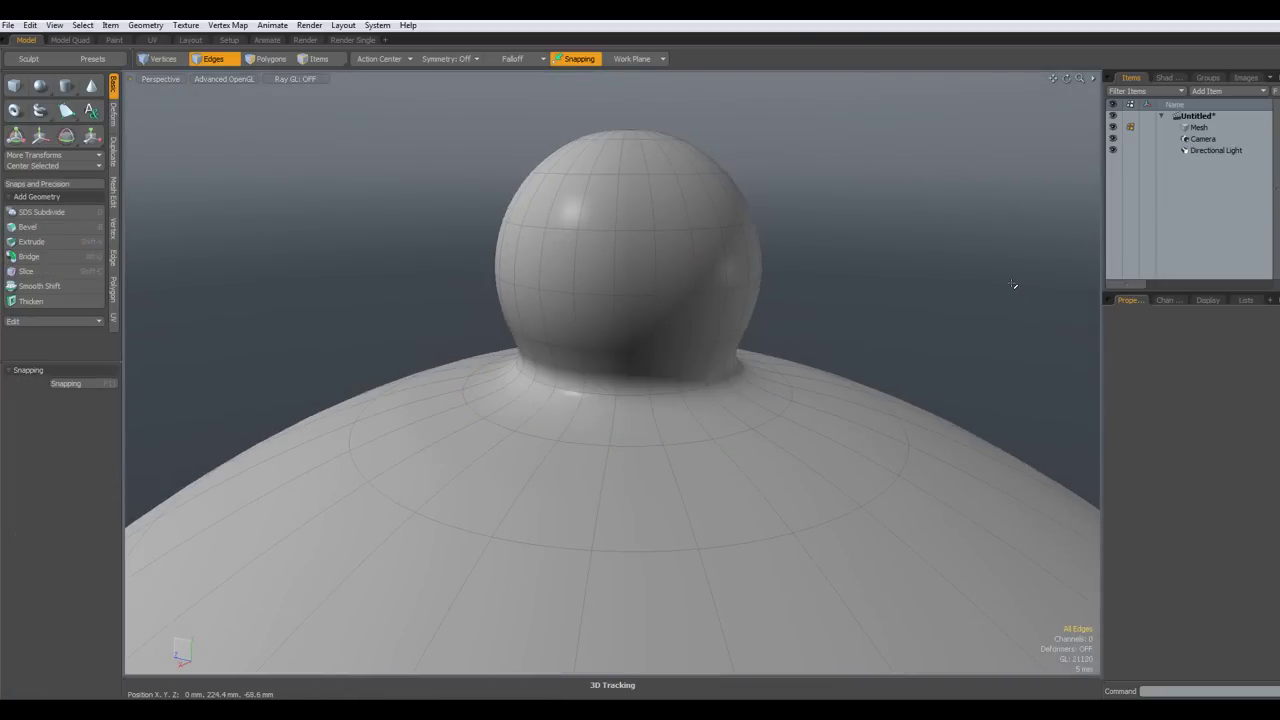
# In the front view, inset the two central polygon pairs, one high and one low on the body, with a grouped polygon bevel
pyautogui.scroll(-10, 1011, 288)
pyautogui.keyDown('alt'); pyautogui.keyDown('shift'); pyautogui.moveTo(980, 508); pyautogui.dragTo(688, 403); pyautogui.keyUp('shift'); pyautogui.keyUp('alt')
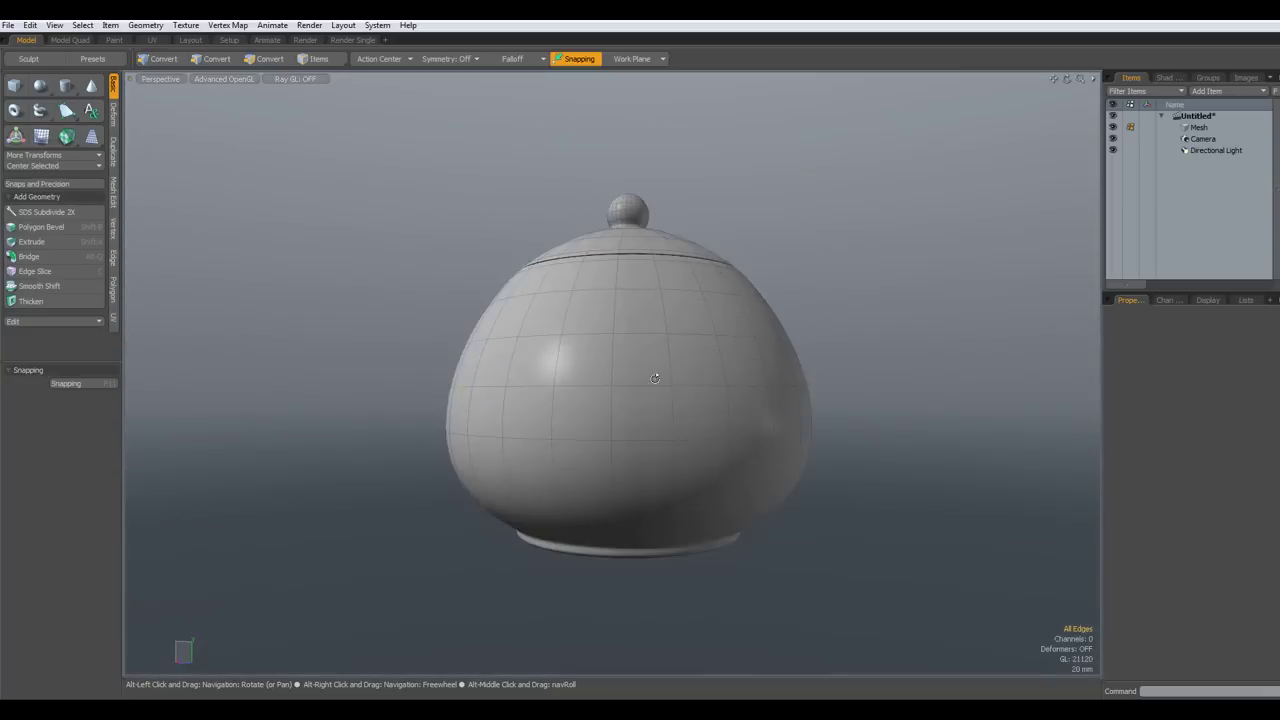
pyautogui.press('2')
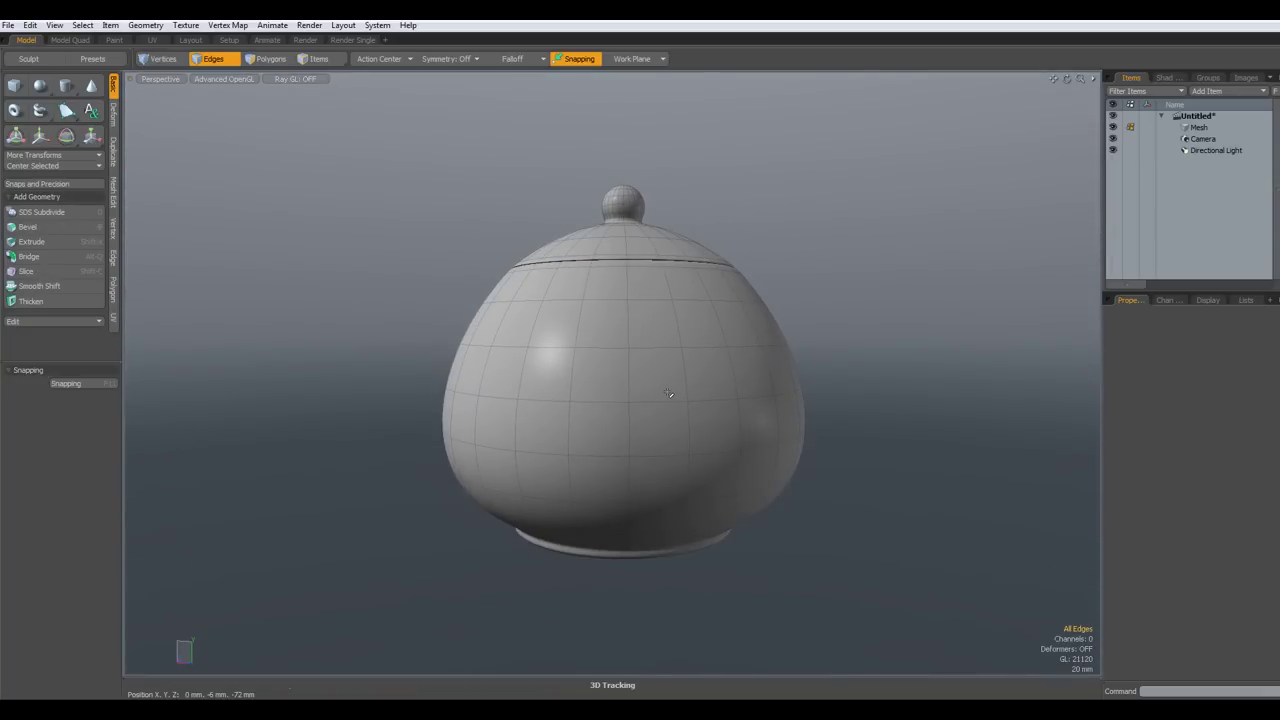
pyautogui.press('KP_1')
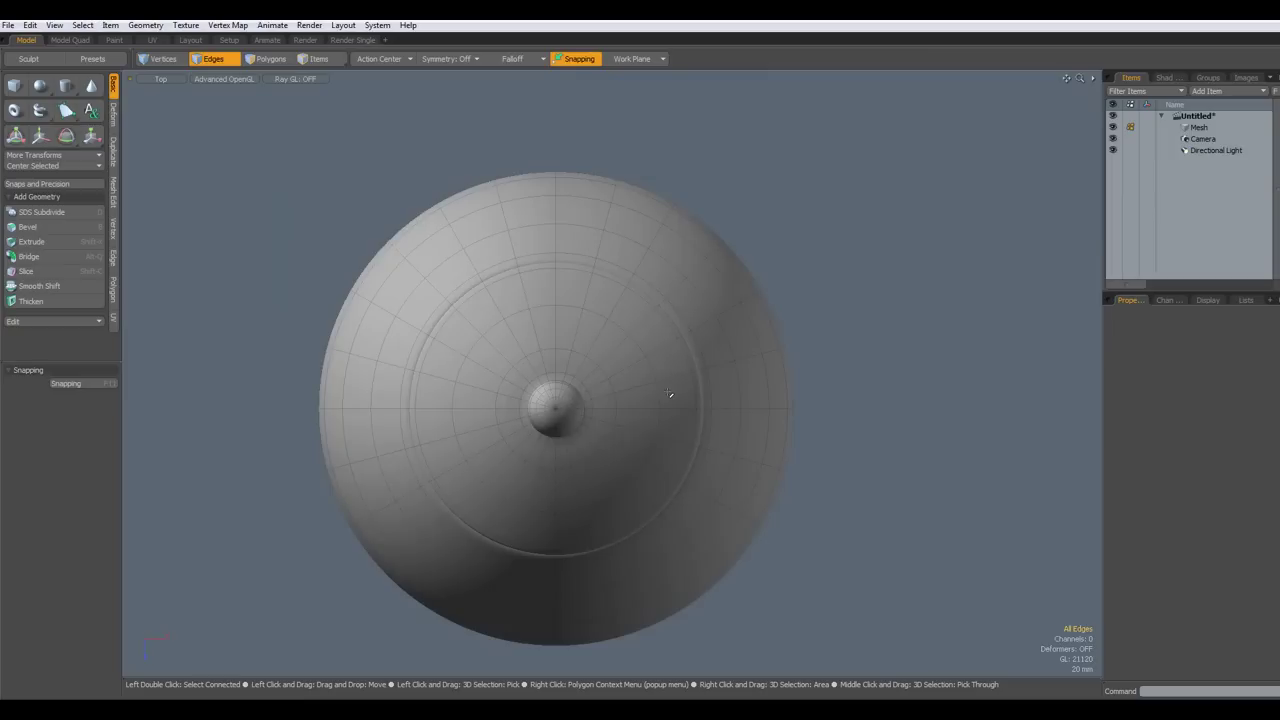
pyautogui.press('KP_1')
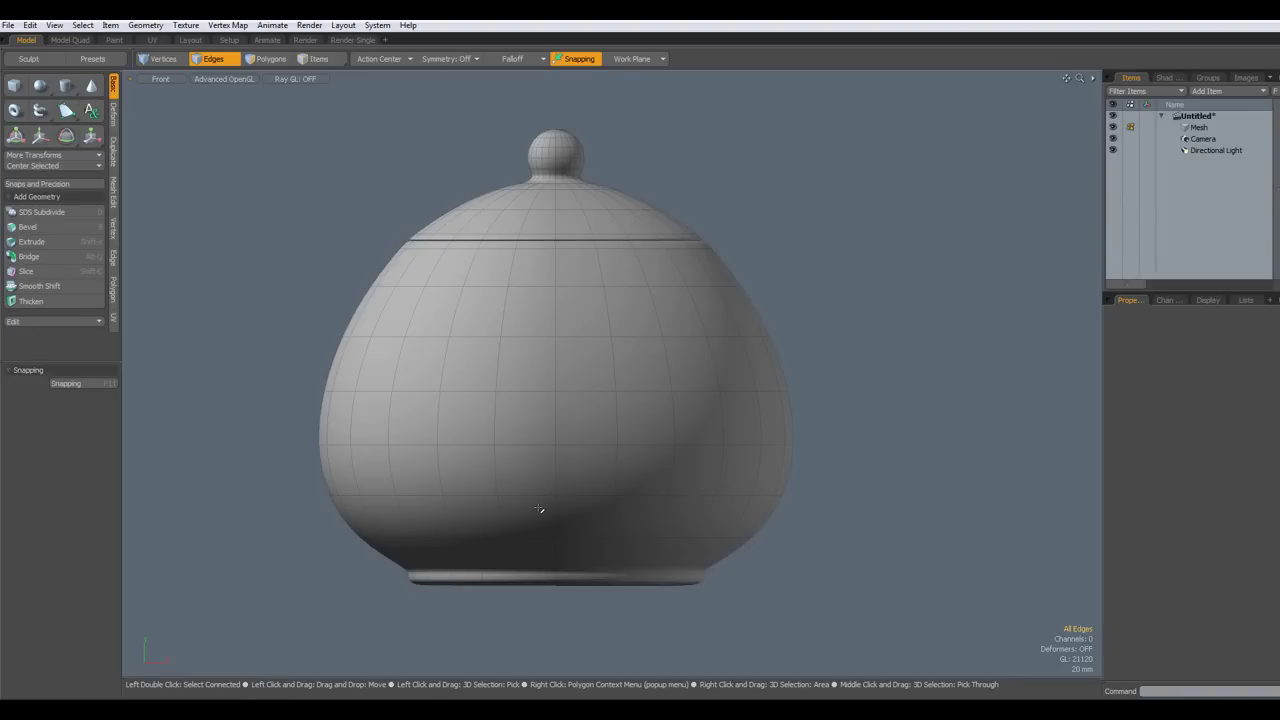
pyautogui.press('3')
pyautogui.moveTo(534, 512); pyautogui.dragTo(570, 516)
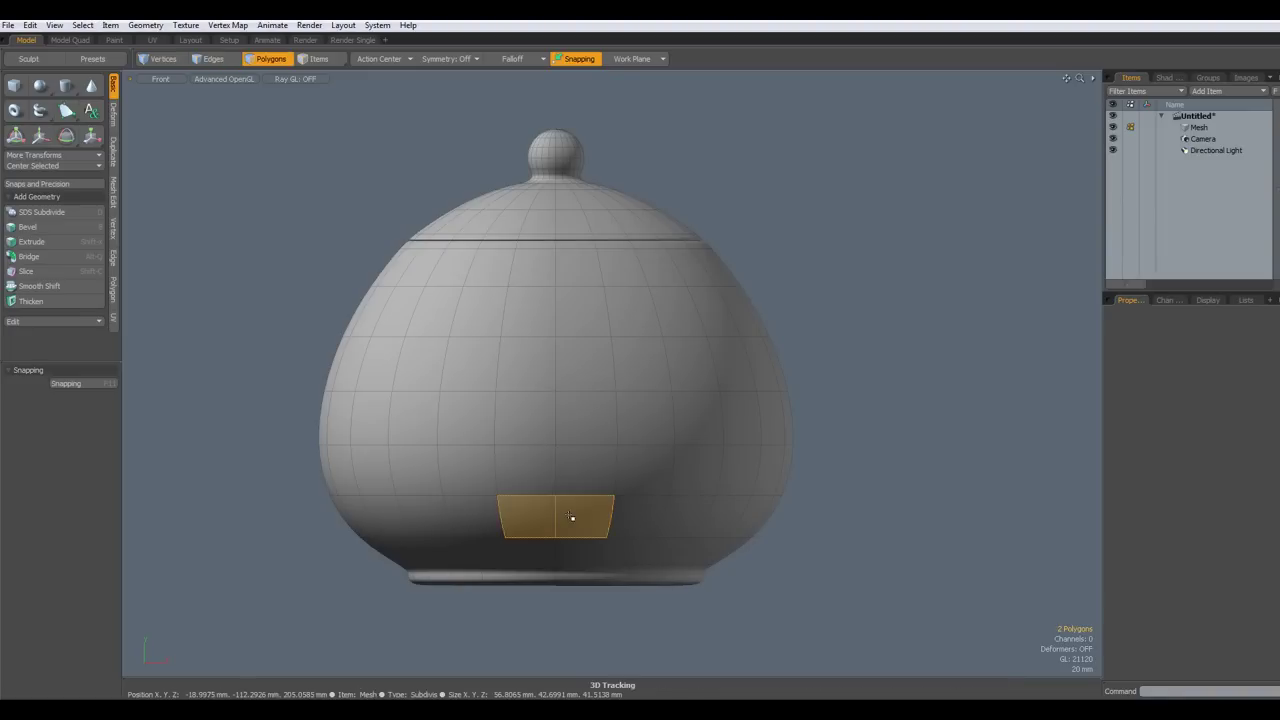
pyautogui.keyDown('shift'); pyautogui.click(543, 302); pyautogui.keyUp('shift')
pyautogui.keyDown('shift'); pyautogui.moveTo(543, 302); pyautogui.dragTo(578, 305); pyautogui.keyUp('shift')
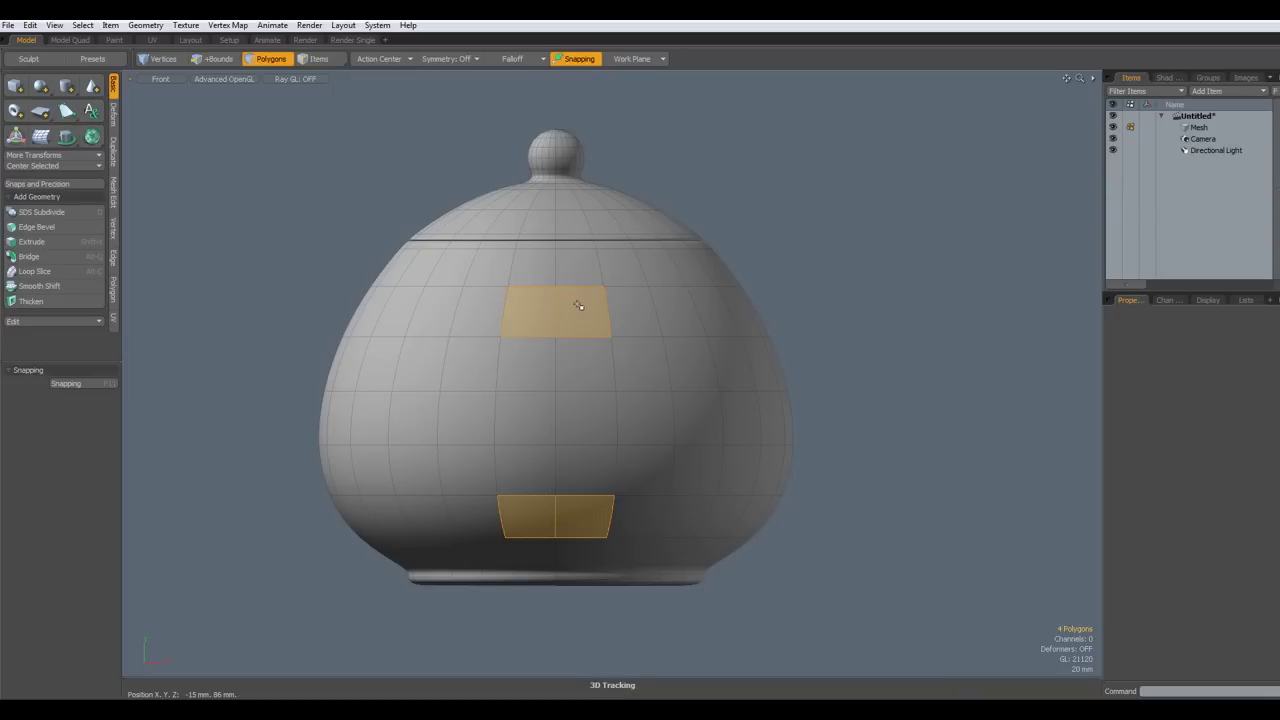
pyautogui.press('b')
pyautogui.moveTo(572, 412); pyautogui.dragTo(638, 408)
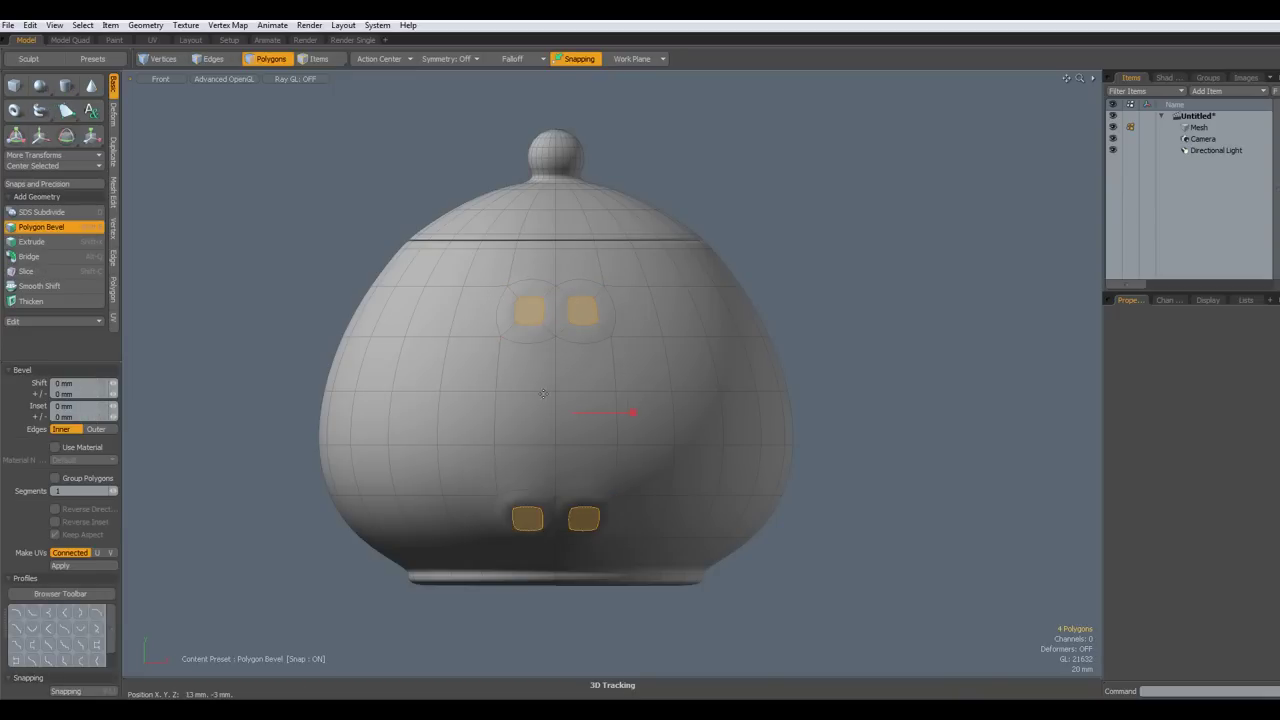
pyautogui.click(55, 478)
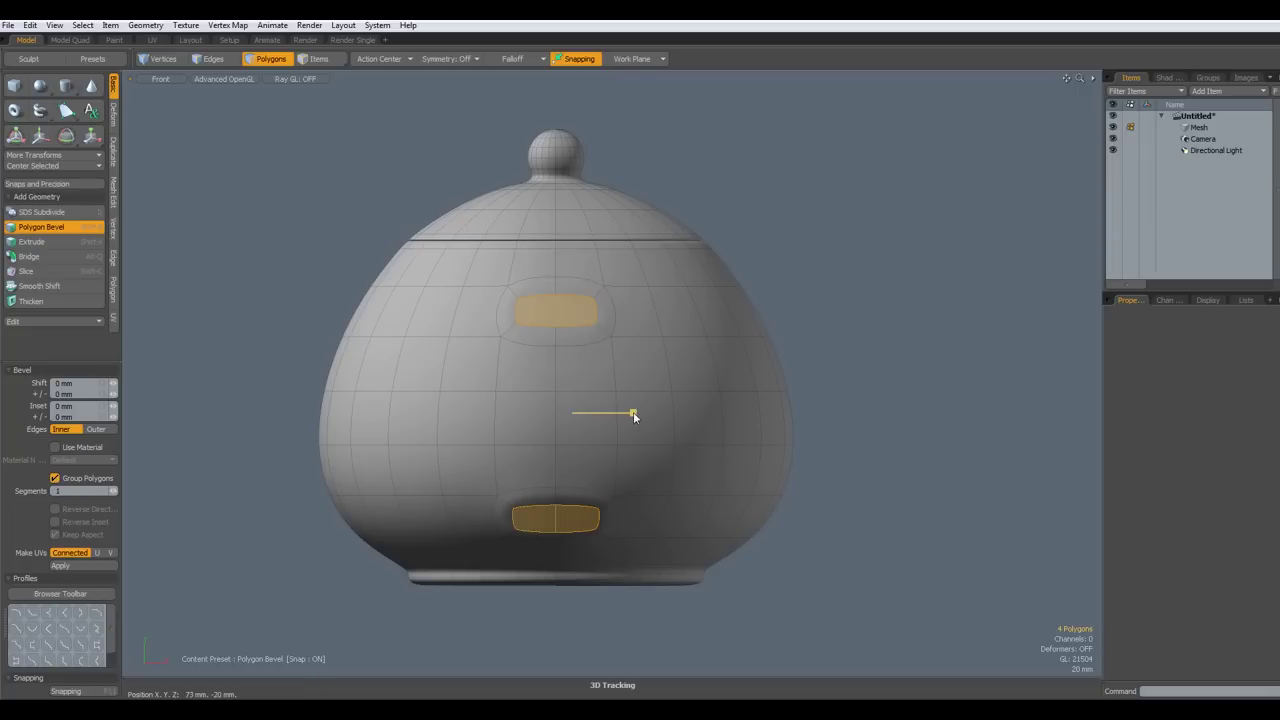
pyautogui.moveTo(633, 412); pyautogui.dragTo(637, 412)
pyautogui.press('space')
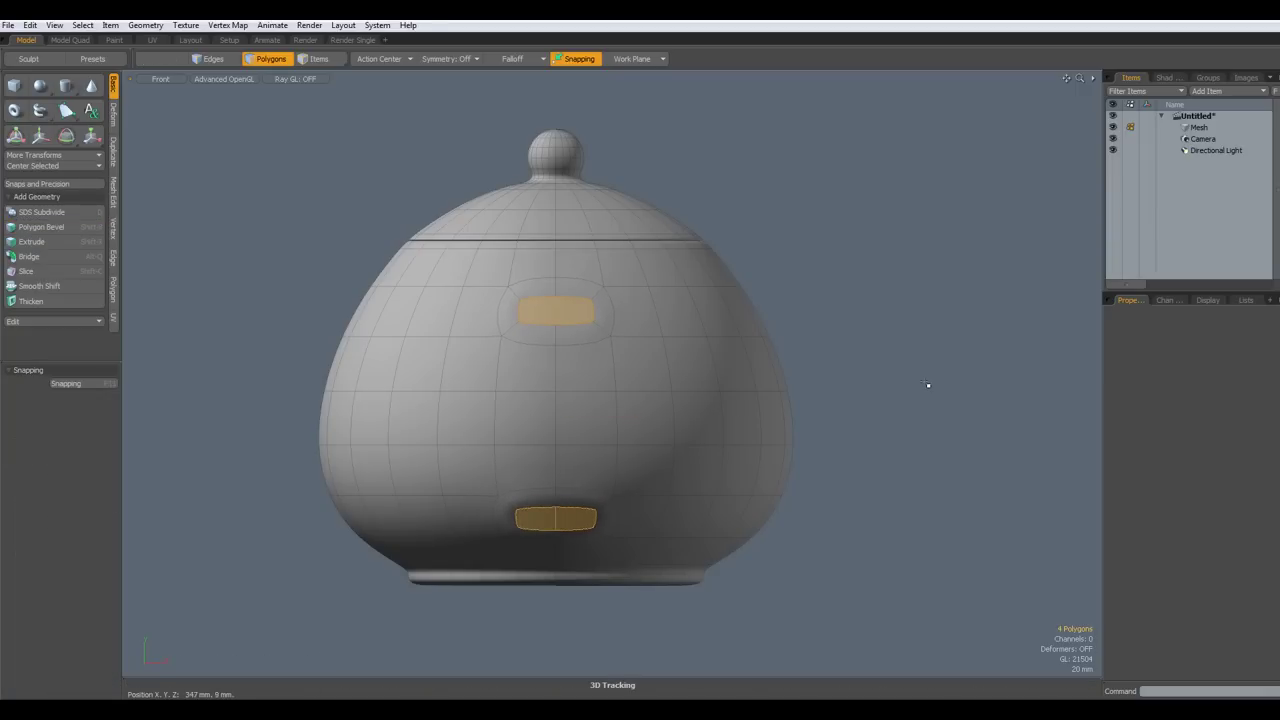
# Turn off subdivision and create a six-sided vertical cylinder of about 29 mm radius in front of the vessel, at about 307 mm on Z
pyautogui.click(926, 385)
pyautogui.press('Tab')
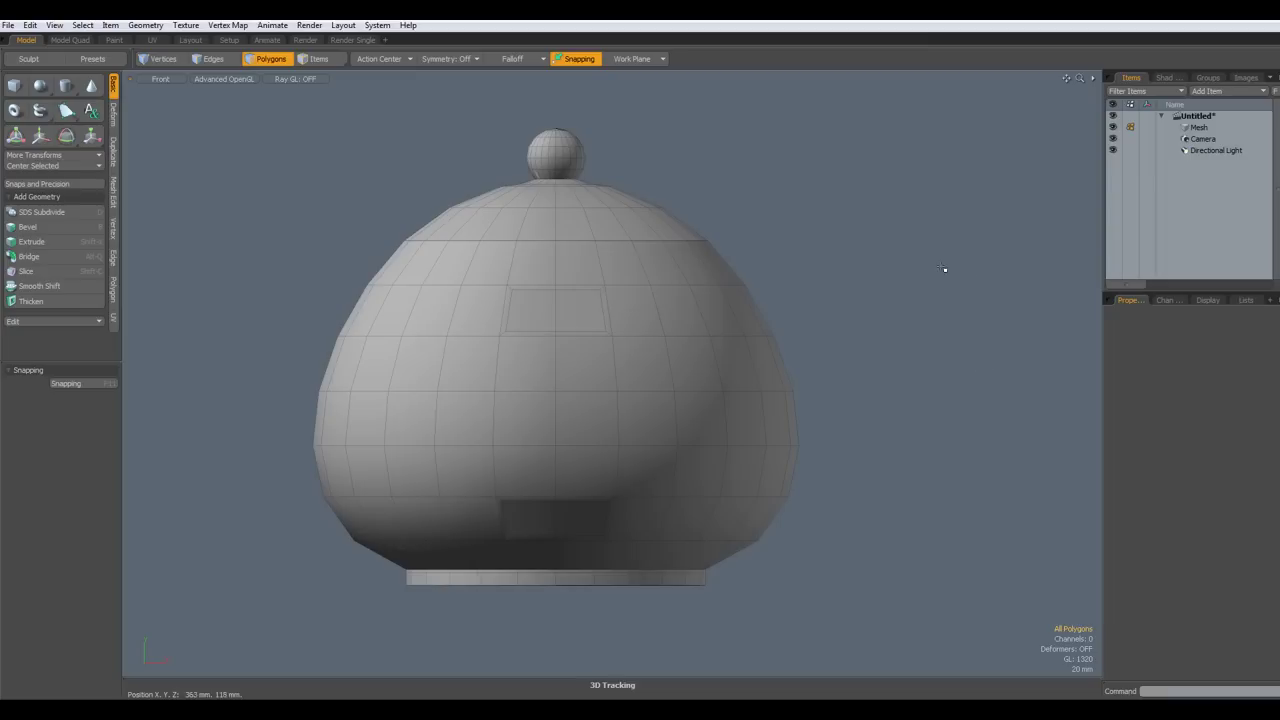
pyautogui.moveTo(526, 303); pyautogui.dragTo(566, 314)
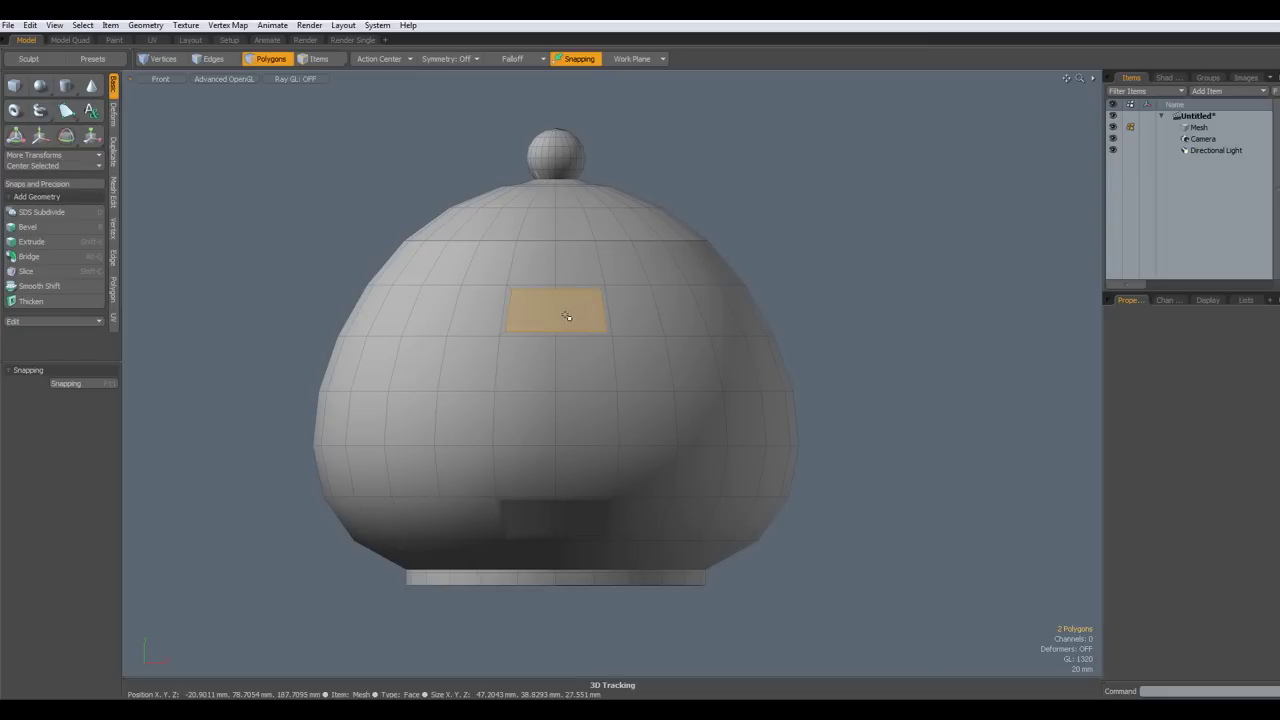
pyautogui.press('KP_1')
pyautogui.keyDown('alt'); pyautogui.moveTo(856, 529); pyautogui.dragTo(912, 228); pyautogui.keyUp('alt')
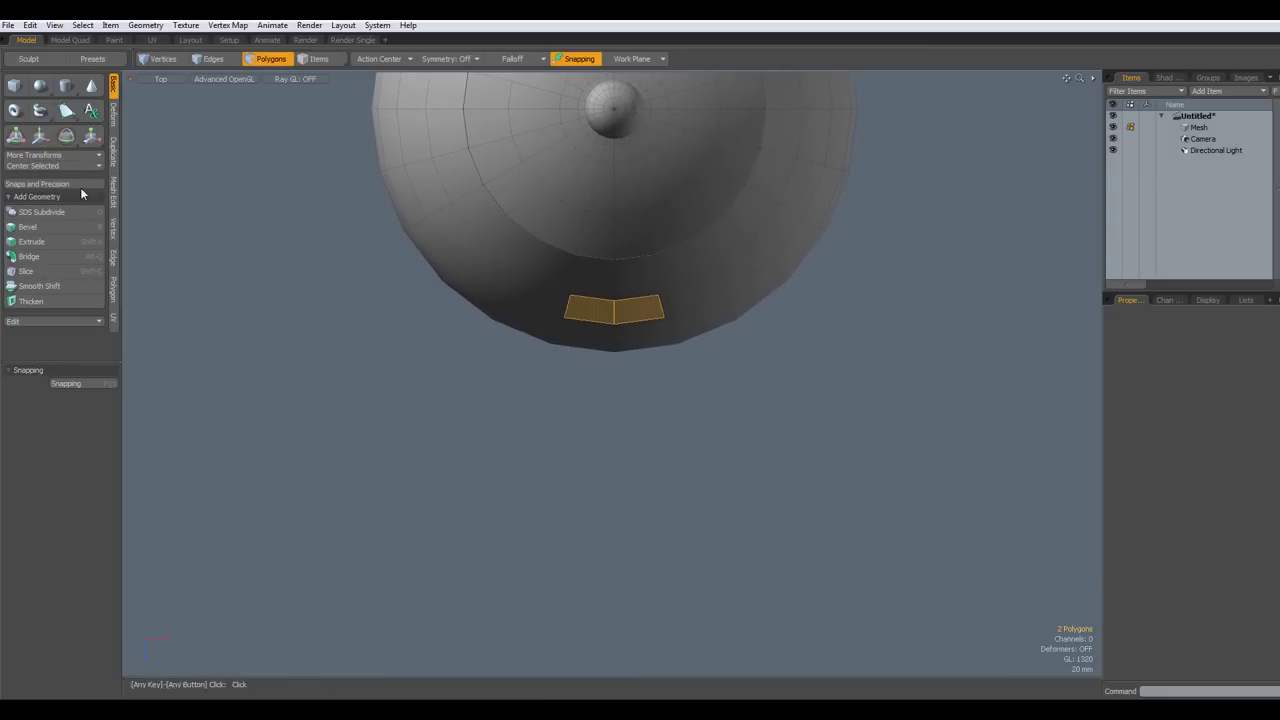
pyautogui.click(66, 86)
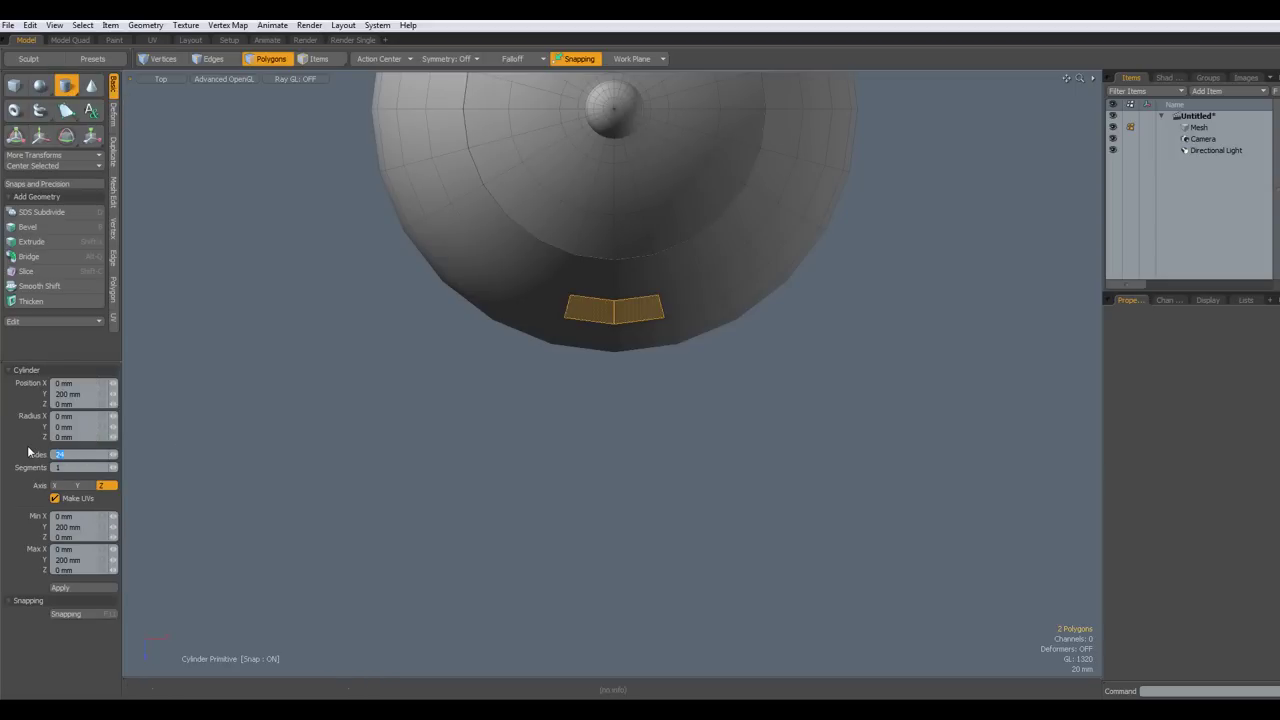
pyautogui.write('6')
pyautogui.press('Return')
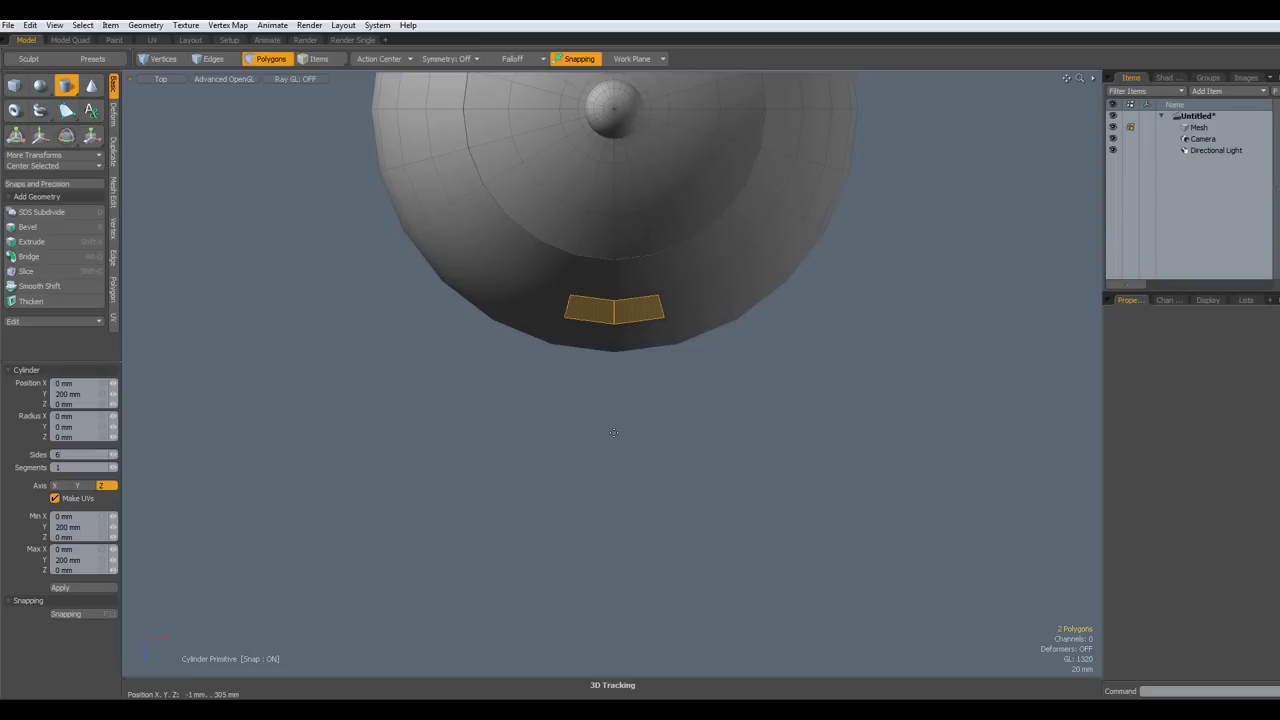
pyautogui.click(615, 433)
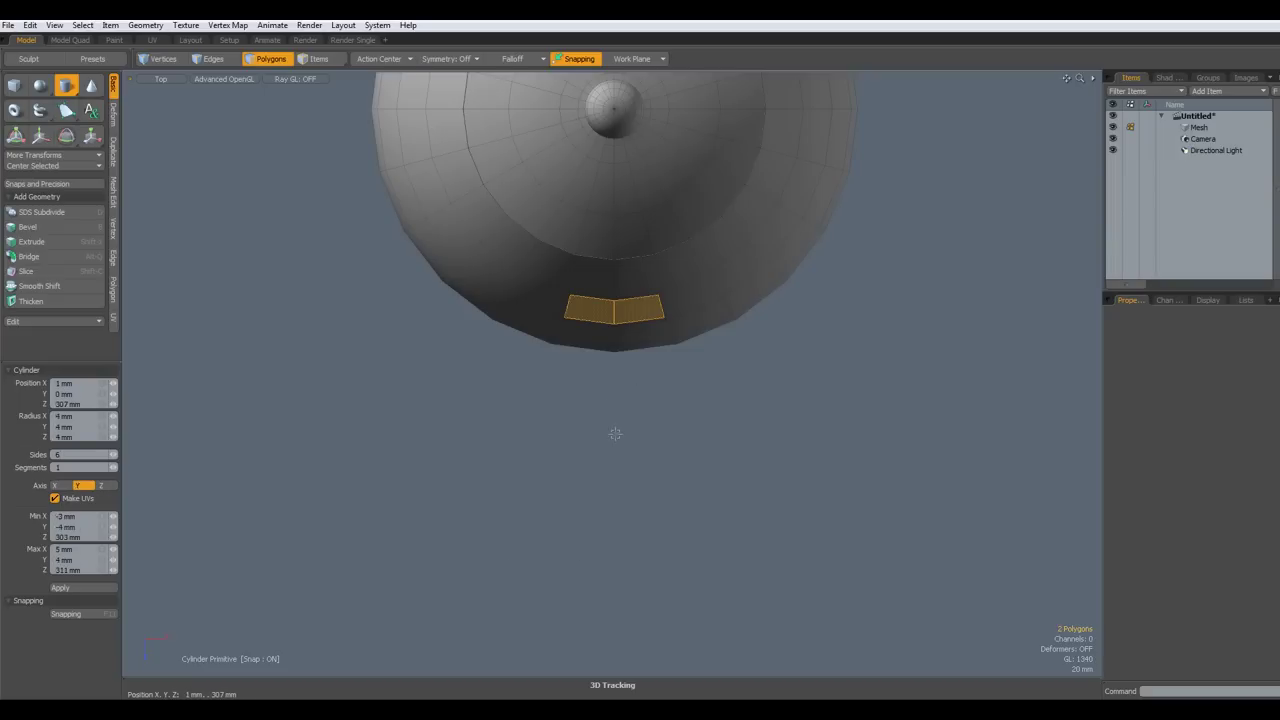
pyautogui.moveTo(634, 415); pyautogui.dragTo(646, 404)
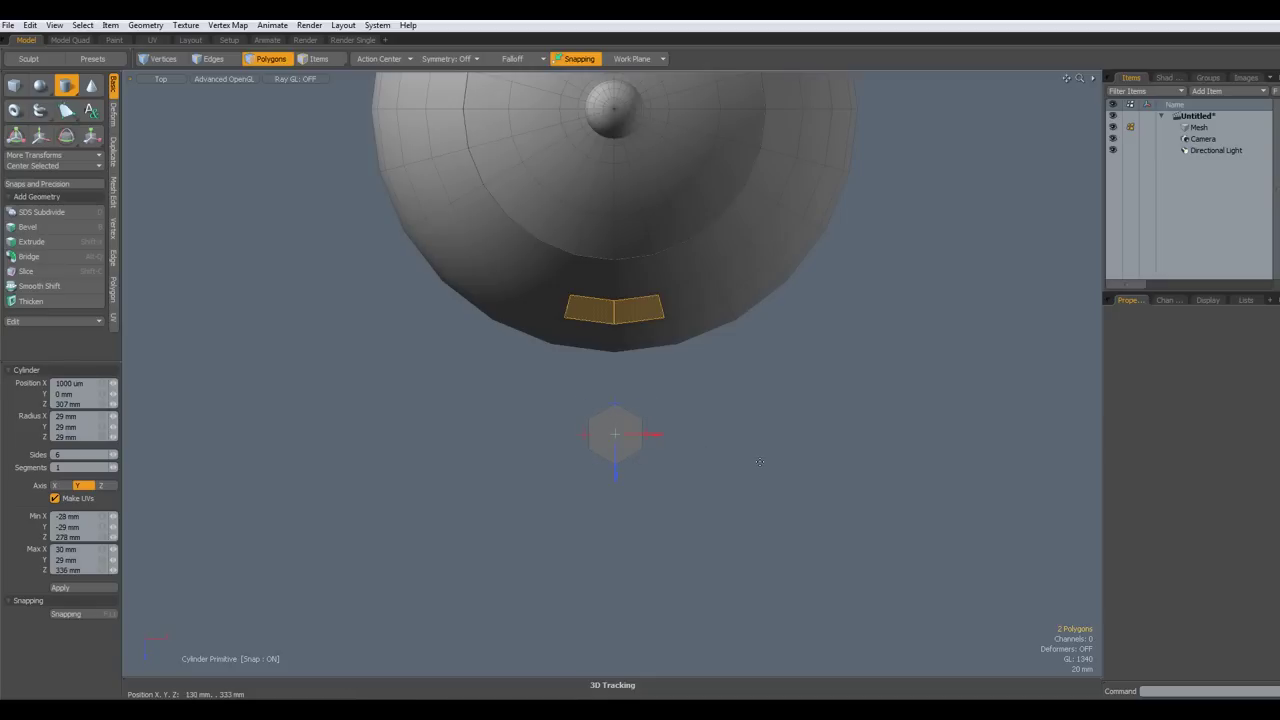
# Bridge the cylinder's top face to the upper inset polygon pair with 3 segments and 50% tension
pyautogui.hotkey('ctrl', 'space')
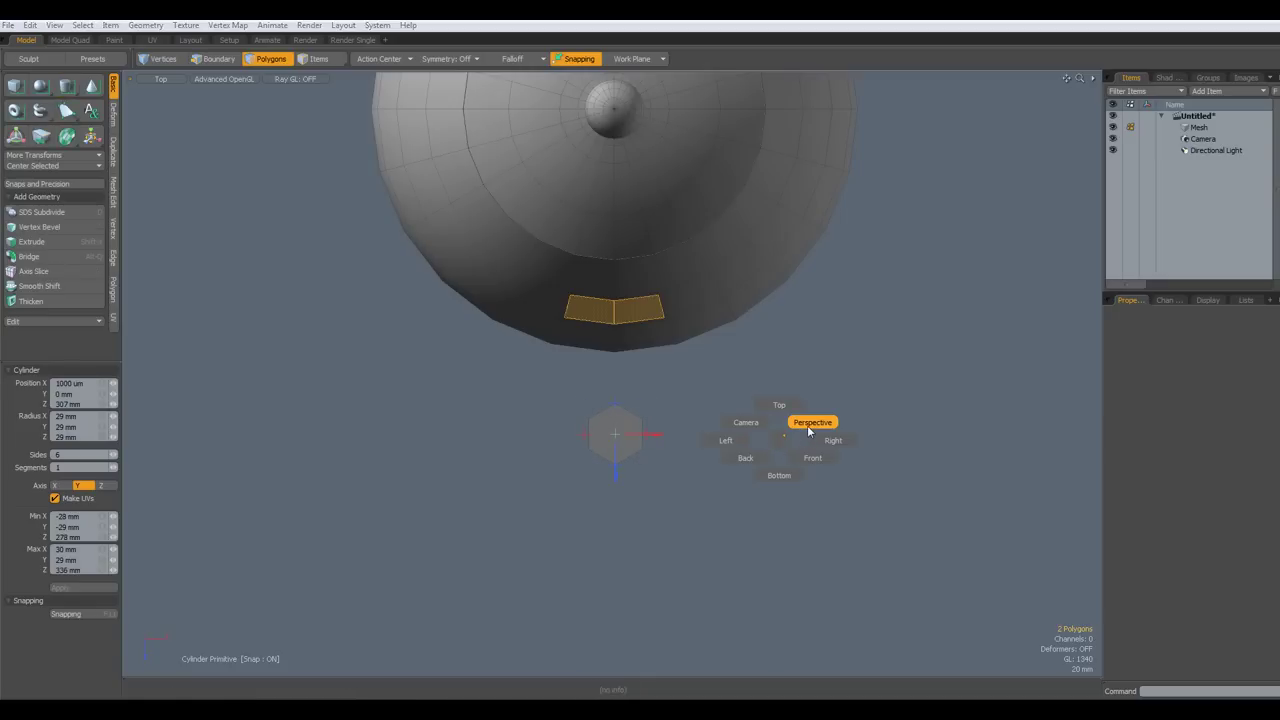
pyautogui.click(810, 431)
pyautogui.keyDown('alt'); pyautogui.moveTo(530, 336); pyautogui.dragTo(618, 455); pyautogui.keyUp('alt')
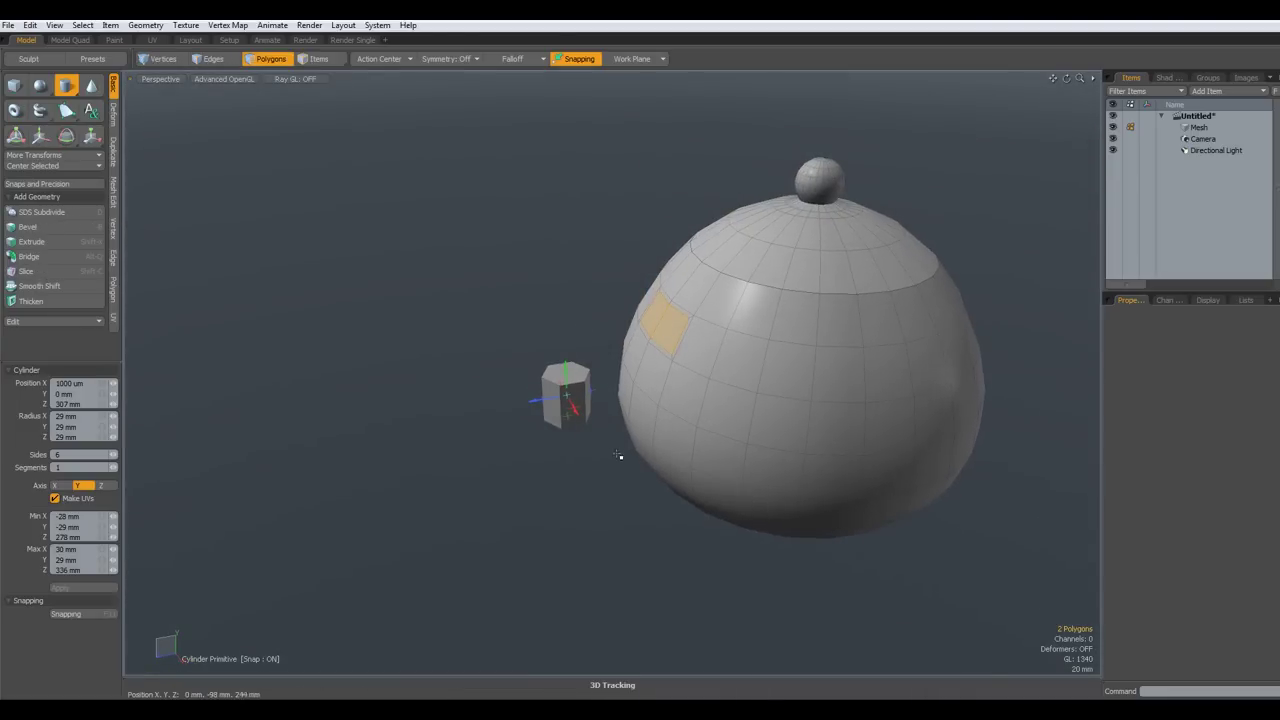
pyautogui.press('space')
pyautogui.click(569, 376)
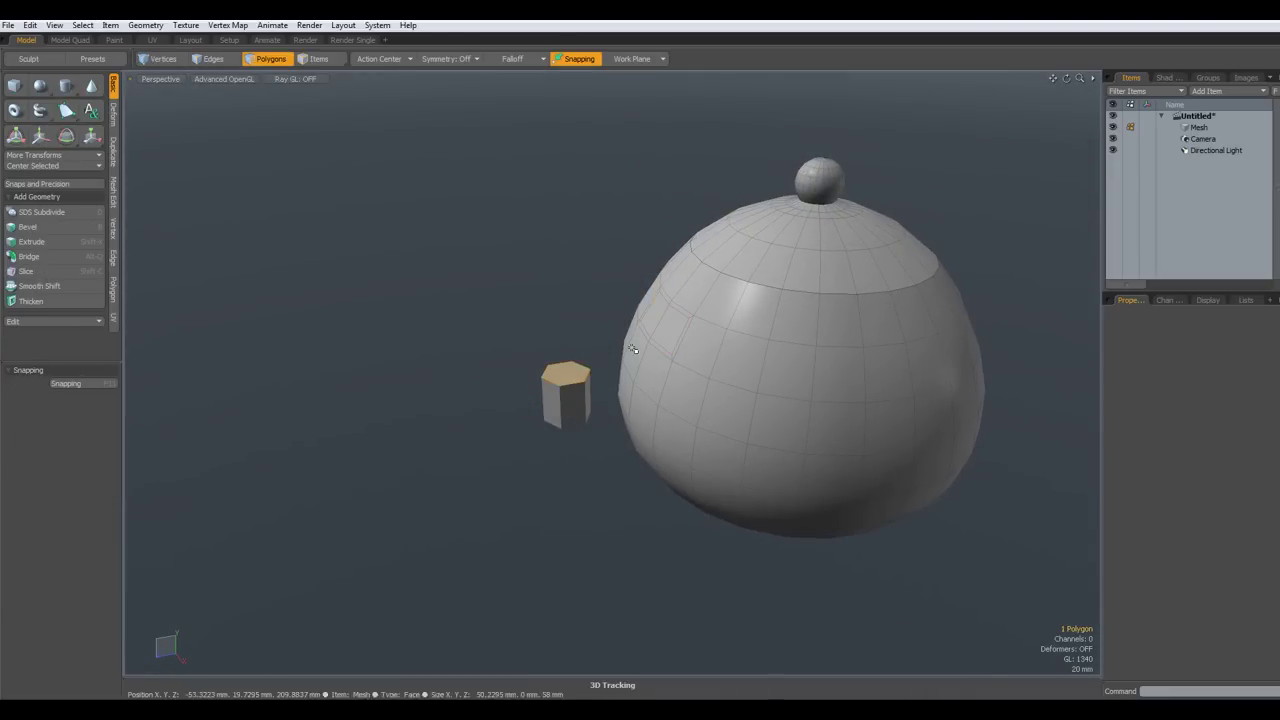
pyautogui.press('shift')
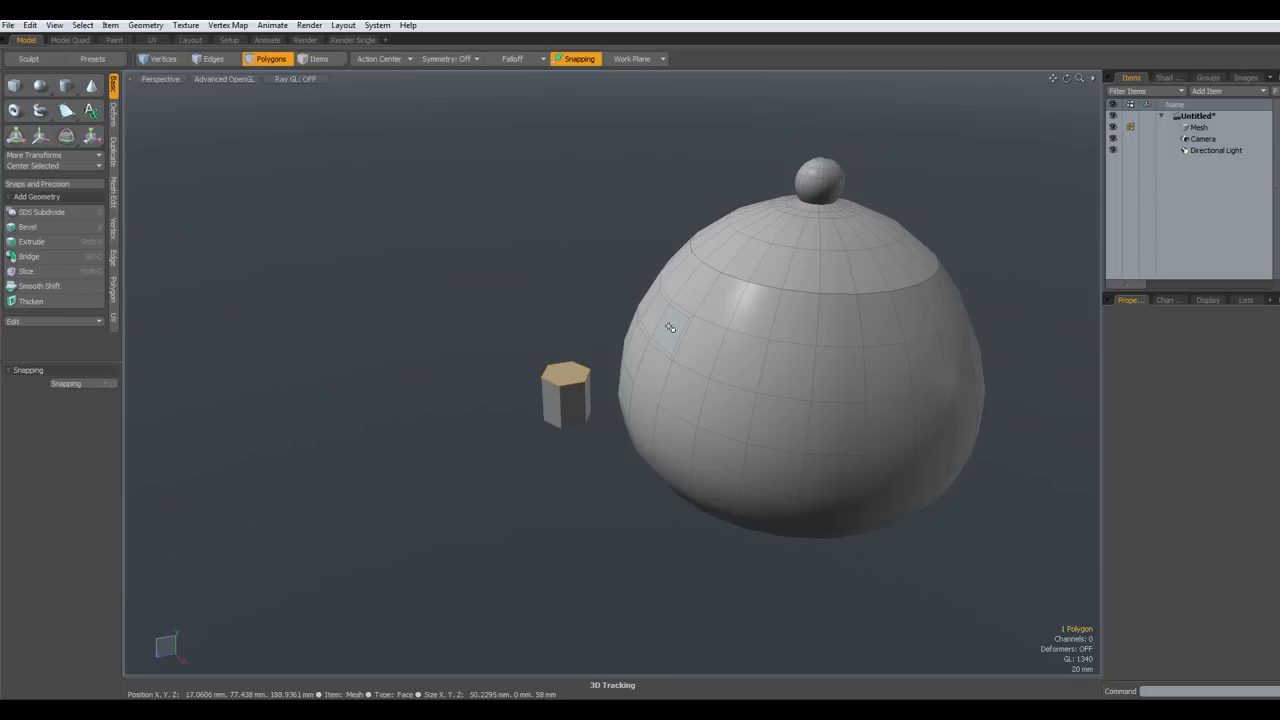
pyautogui.keyDown('shift'); pyautogui.click(670, 328); pyautogui.keyUp('shift')
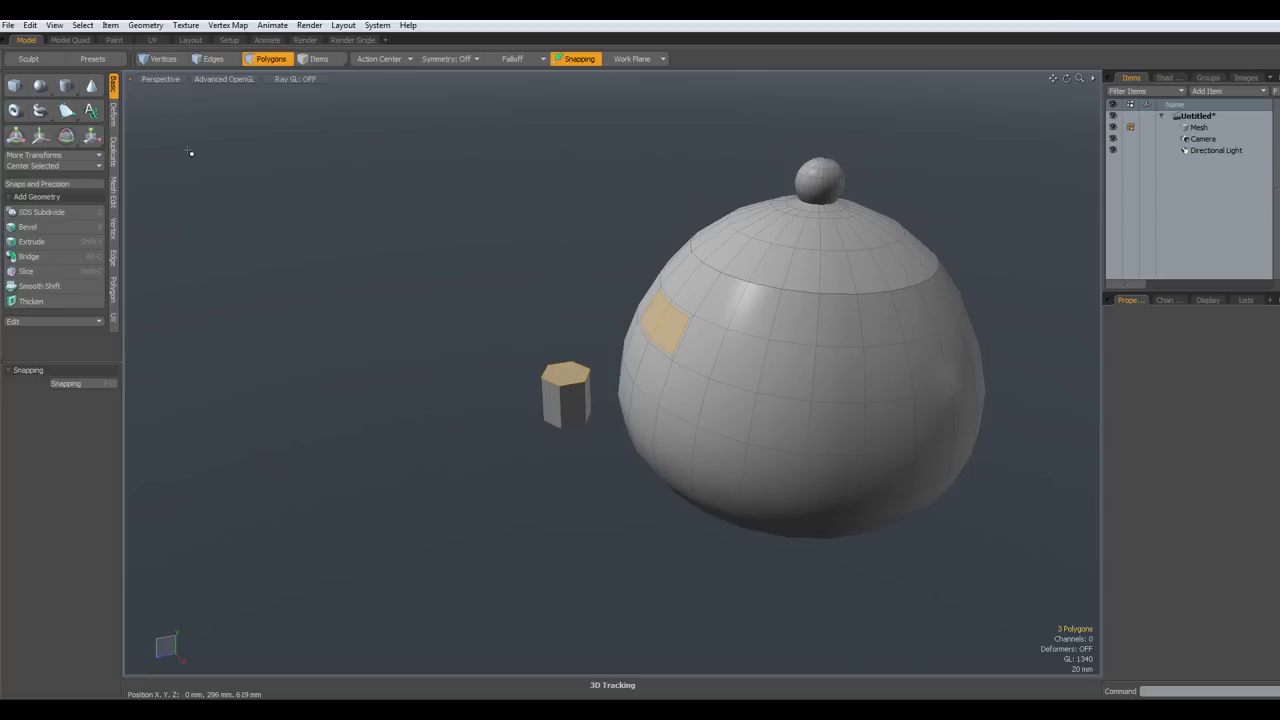
pyautogui.press('alt')
pyautogui.hotkey('alt', 'b')
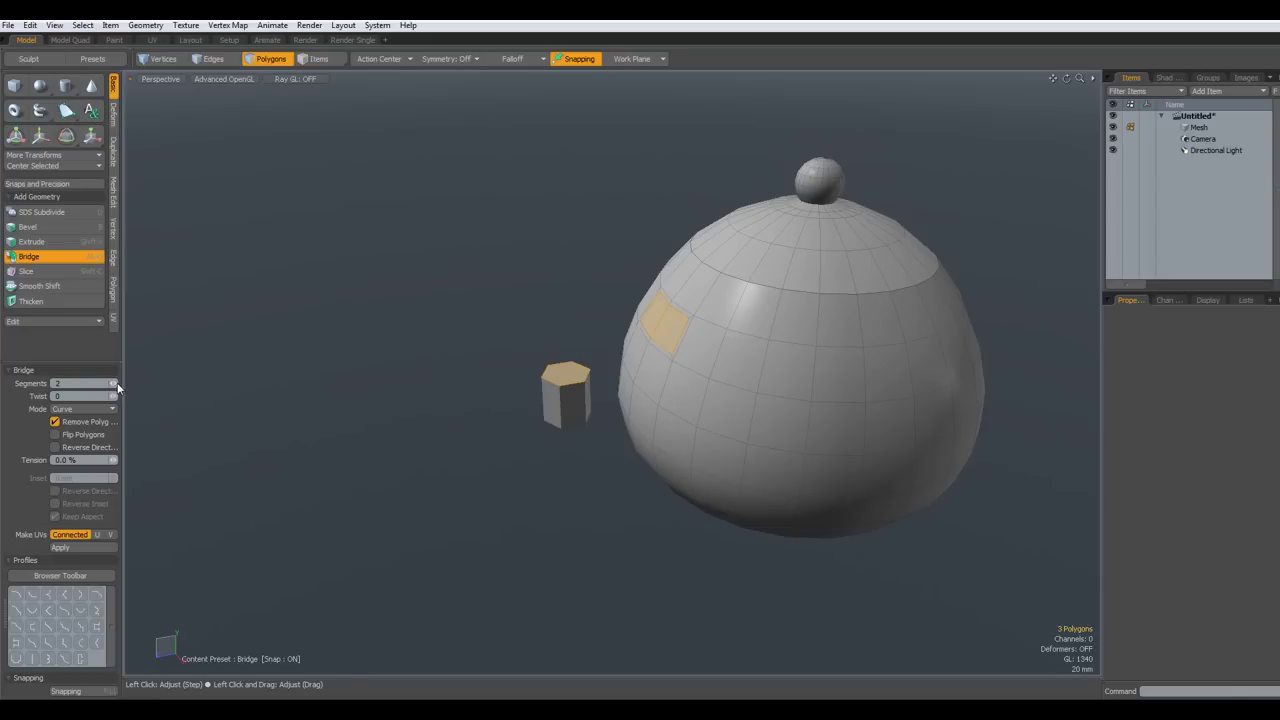
pyautogui.click(116, 385)
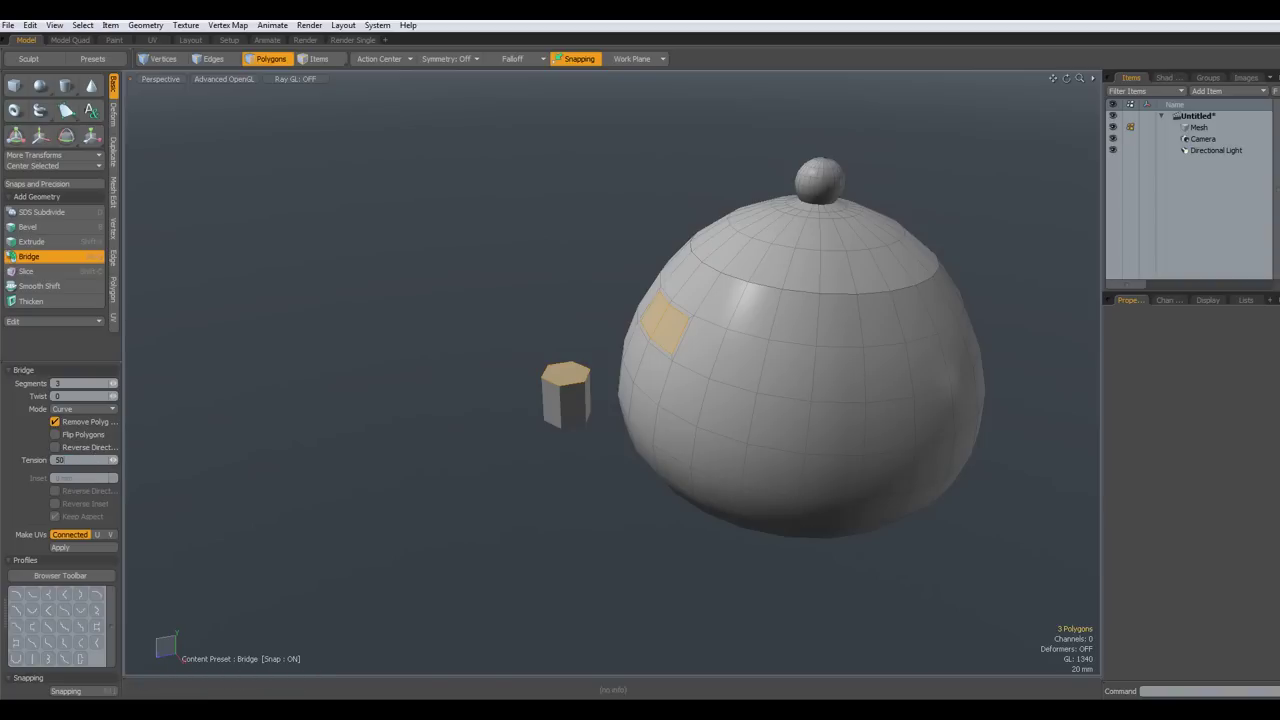
pyautogui.click(405, 350)
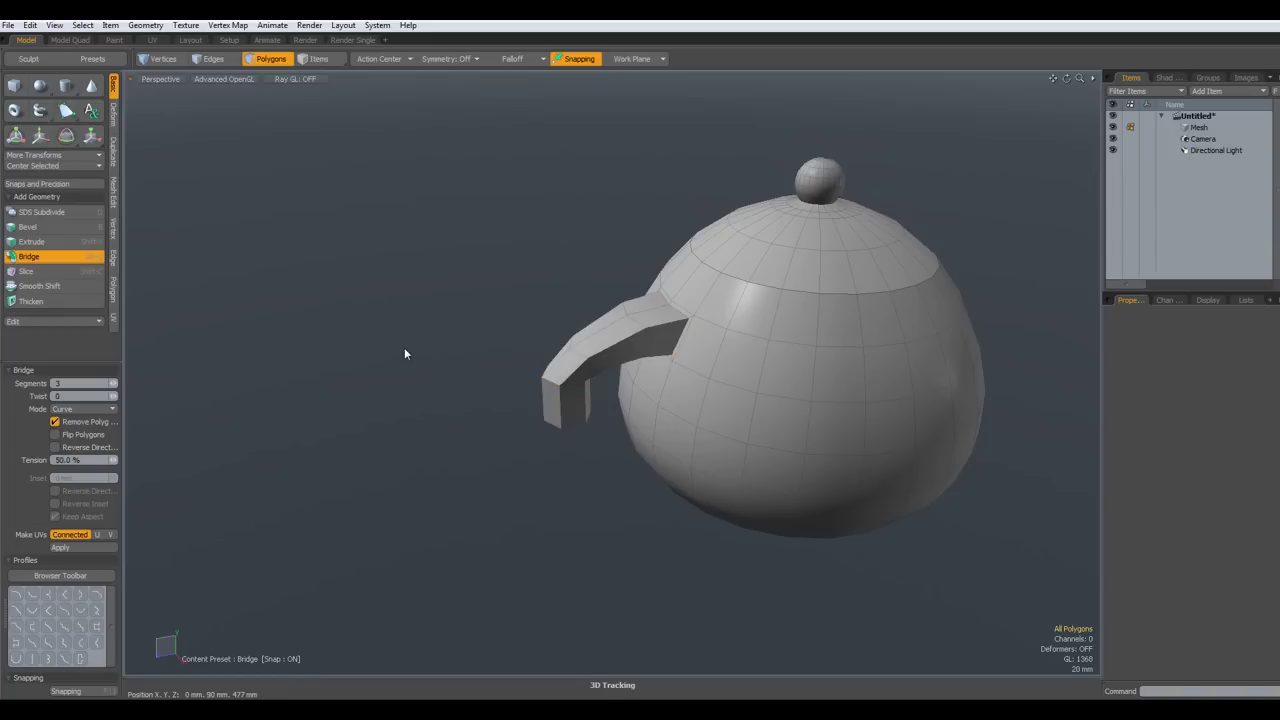
# Bridge the cylinder's bottom face to the lower inset polygon pair to close the handle, and turn subdivision back on
pyautogui.keyDown('alt'); pyautogui.moveTo(460, 374); pyautogui.dragTo(434, 206); pyautogui.keyUp('alt')
pyautogui.scroll(3, 578, 398)
pyautogui.press('space')
pyautogui.click(554, 393)
pyautogui.keyDown('shift'); pyautogui.click(664, 468); pyautogui.keyUp('shift')
pyautogui.keyDown('shift'); pyautogui.moveTo(664, 468); pyautogui.dragTo(654, 481); pyautogui.keyUp('shift')
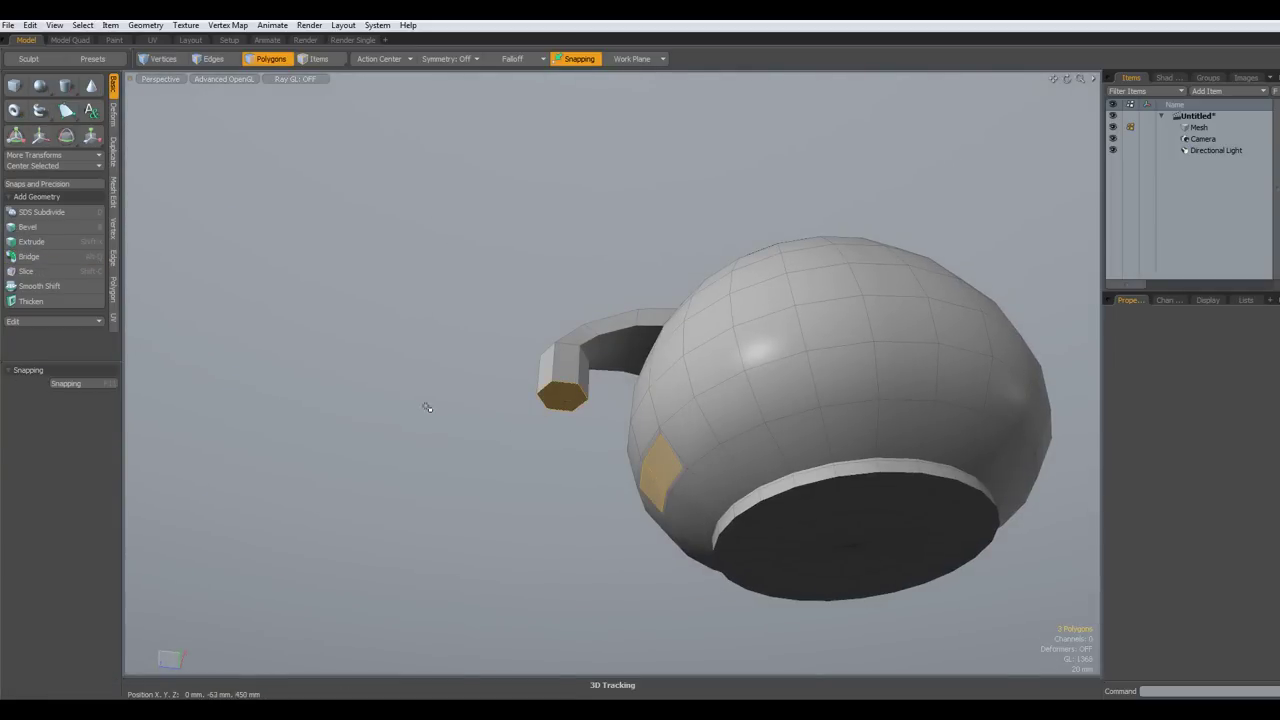
pyautogui.hotkey('alt', 'q')
pyautogui.click(346, 333)
pyautogui.press('space')
pyautogui.keyDown('alt'); pyautogui.moveTo(337, 331); pyautogui.dragTo(340, 369); pyautogui.keyUp('alt')
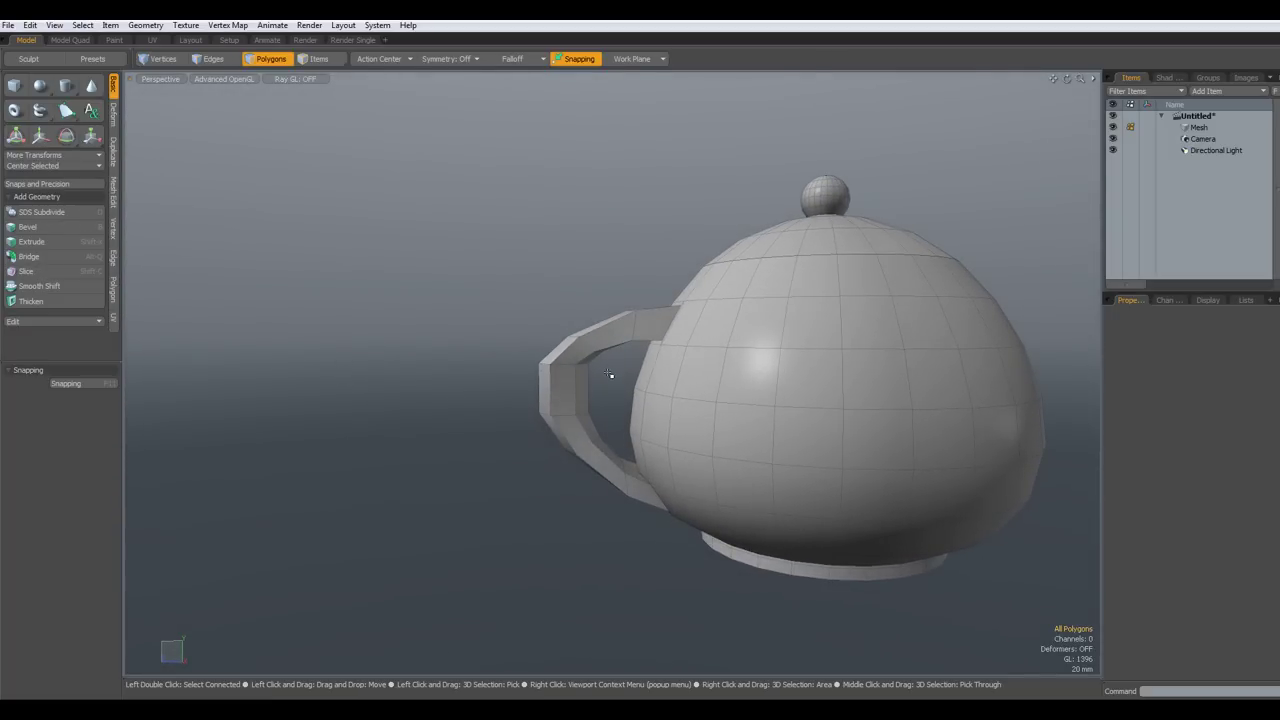
pyautogui.press('Tab')
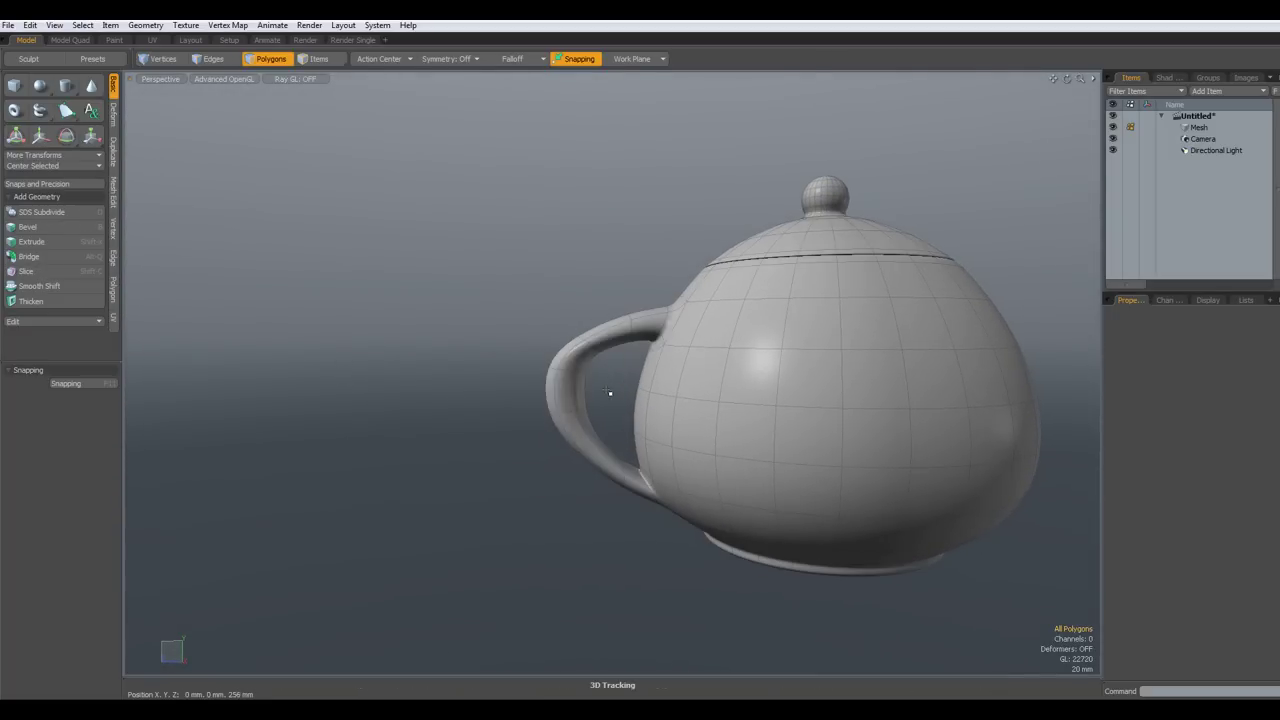
# Move the edge loop at the handle's upper bend about 14.5 mm up and 18.3 mm outward along Z
pyautogui.moveTo(606, 386)
pyautogui.keyDown('alt'); pyautogui.mouseDown()
pyautogui.moveTo(640, 384)
pyautogui.moveTo(609, 384)
pyautogui.mouseUp(); pyautogui.keyUp('alt')
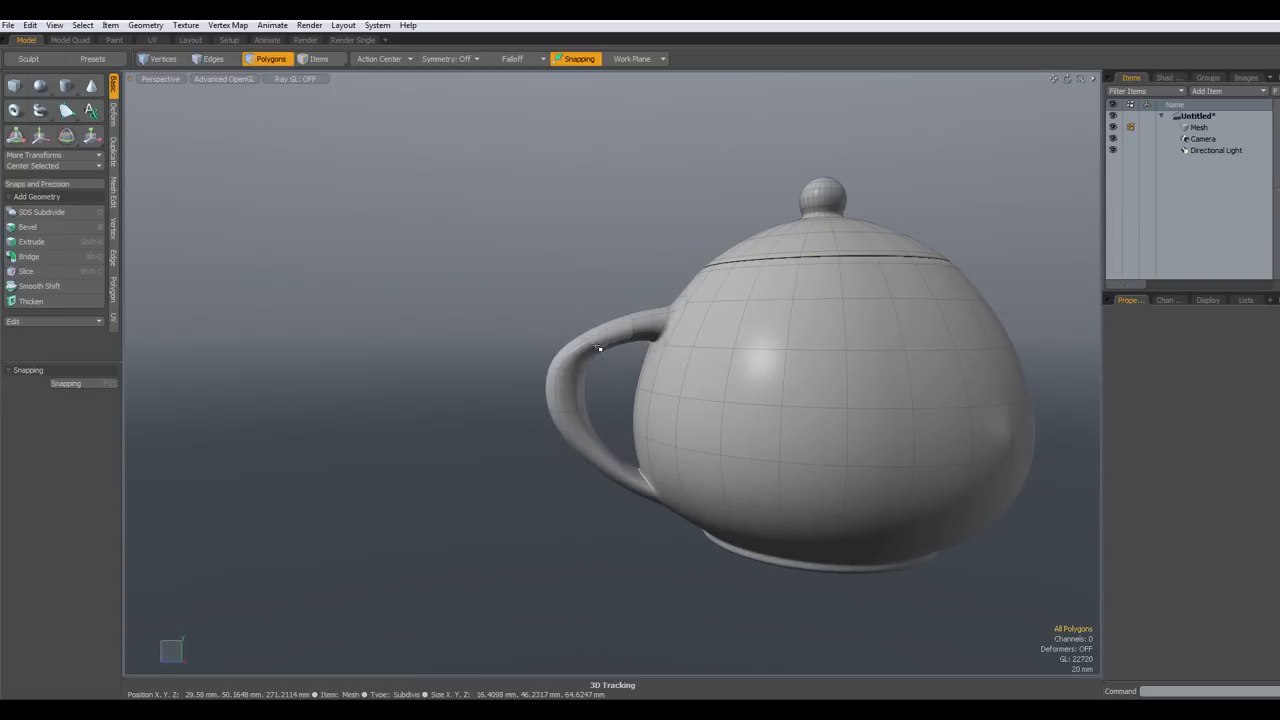
pyautogui.press('2')
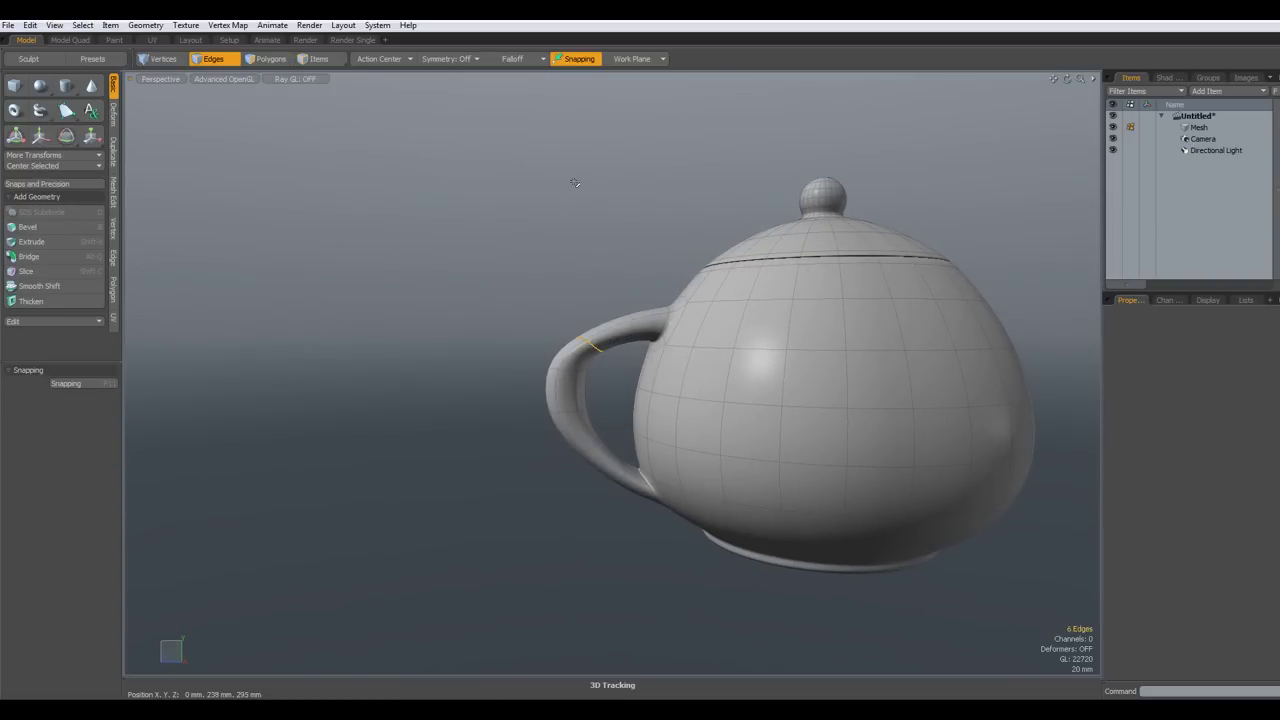
pyautogui.press('w')
pyautogui.moveTo(533, 292); pyautogui.dragTo(516, 278)
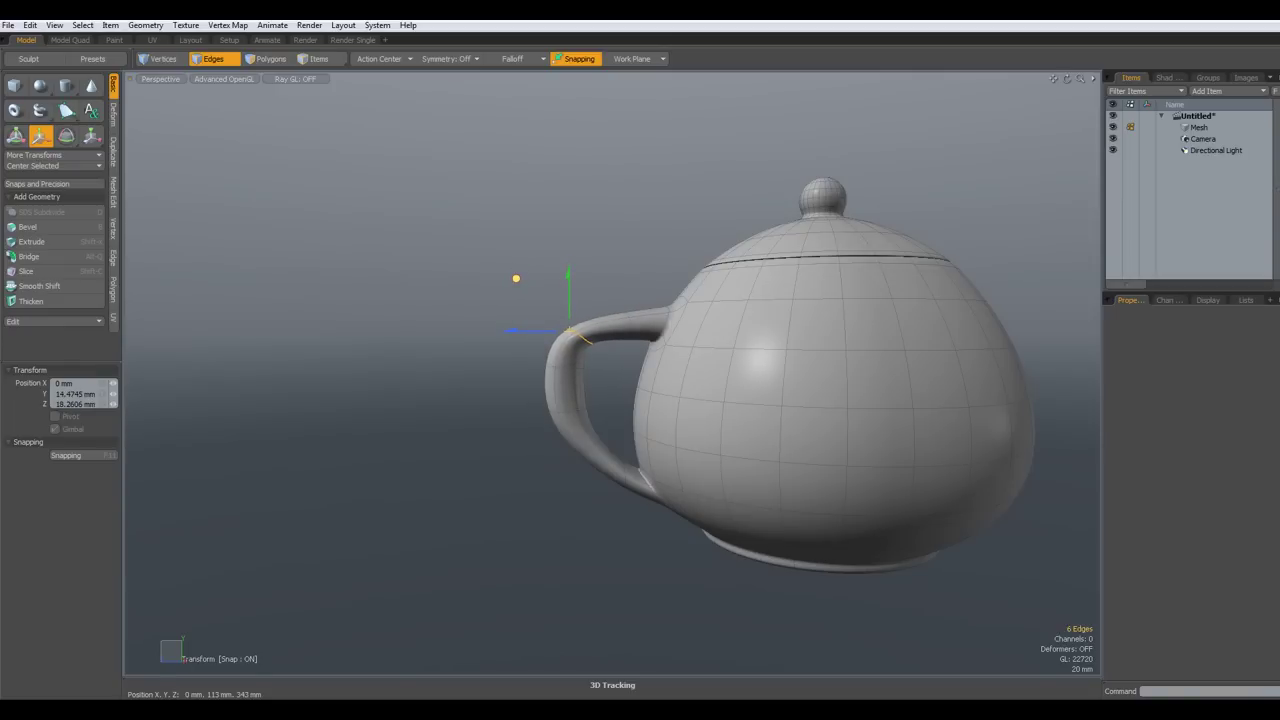
pyautogui.press('space')
pyautogui.press('space')
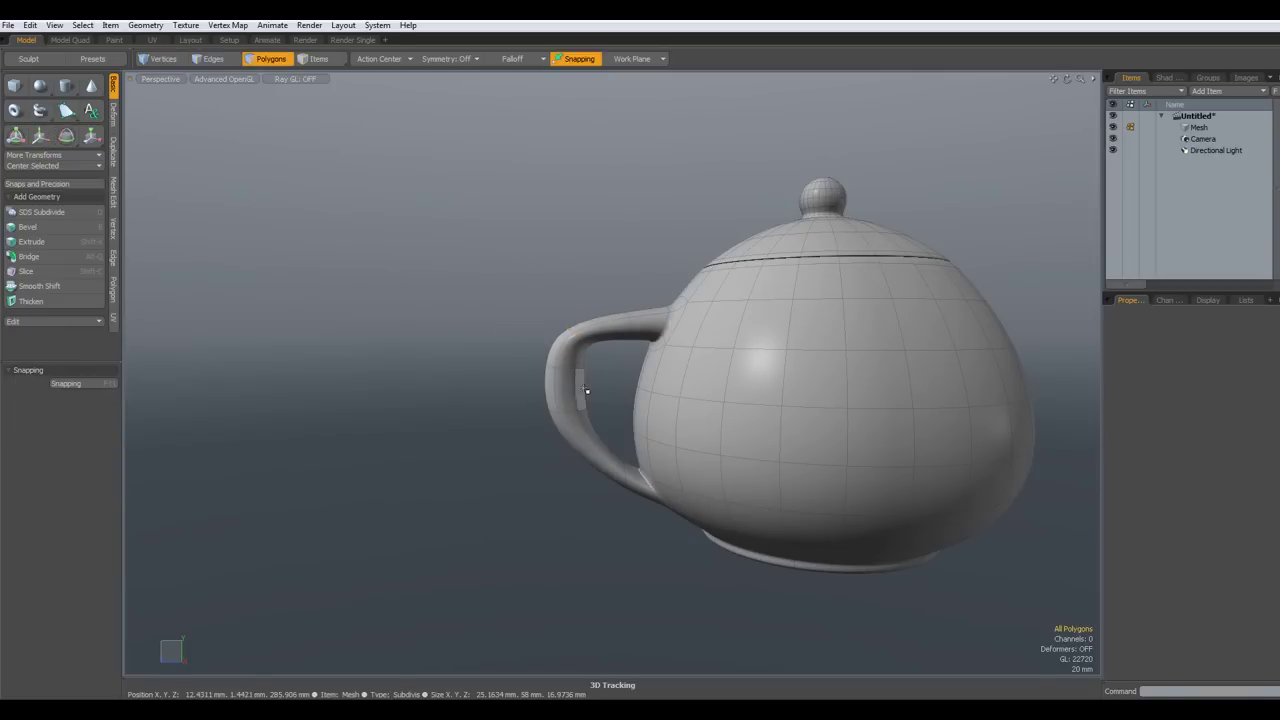
# Scale the polygon ring around the middle of the handle's vertical section to about 58.5% on X and Z
pyautogui.click(568, 390)
pyautogui.press('l')
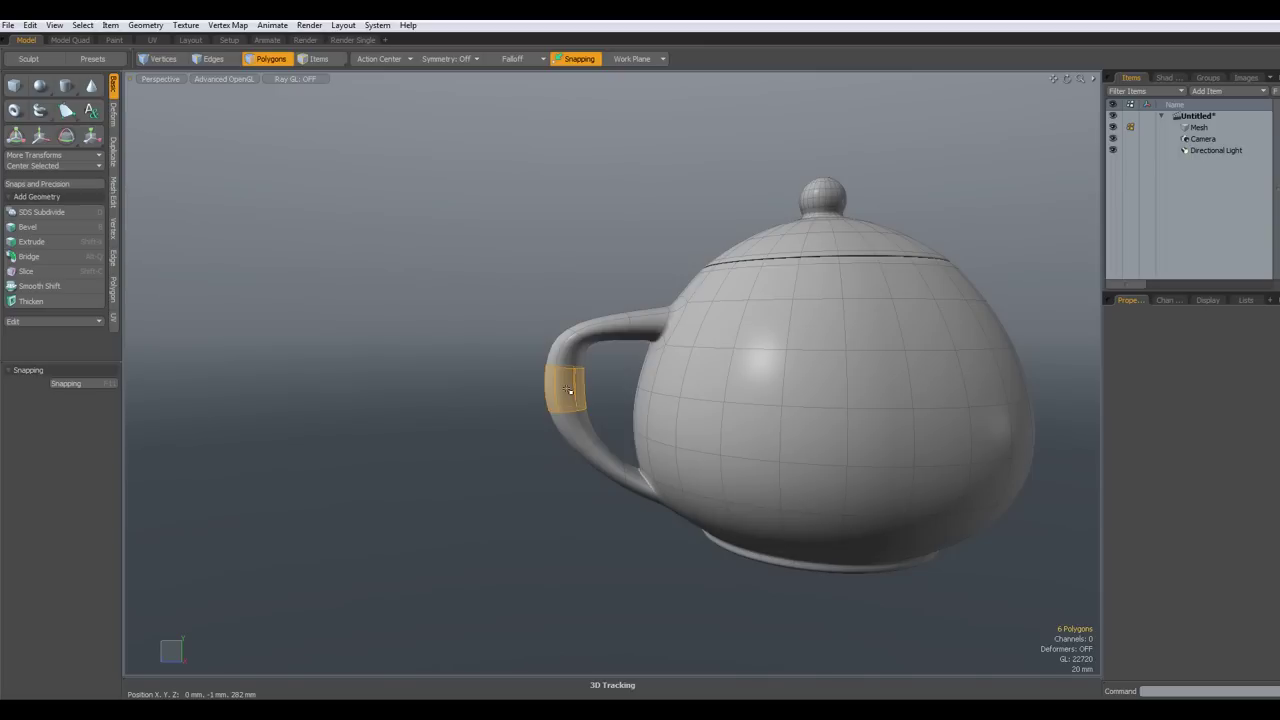
pyautogui.press('y')
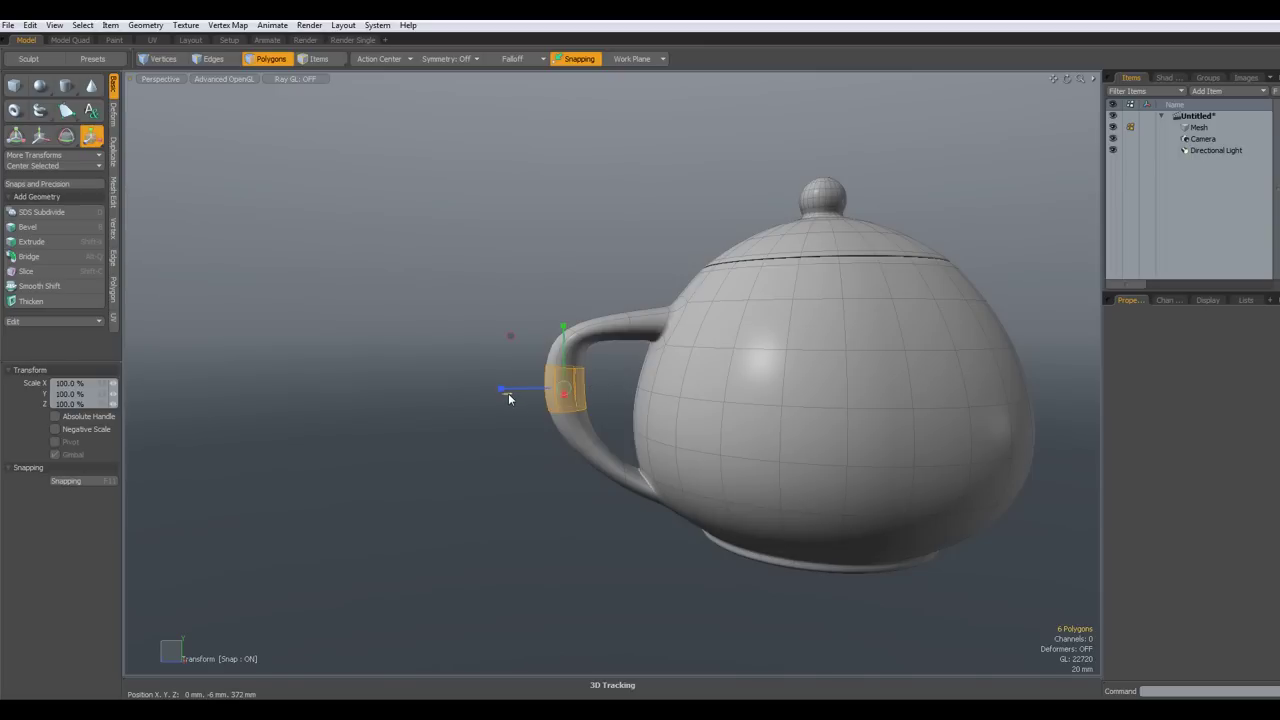
pyautogui.moveTo(507, 393); pyautogui.dragTo(462, 393)
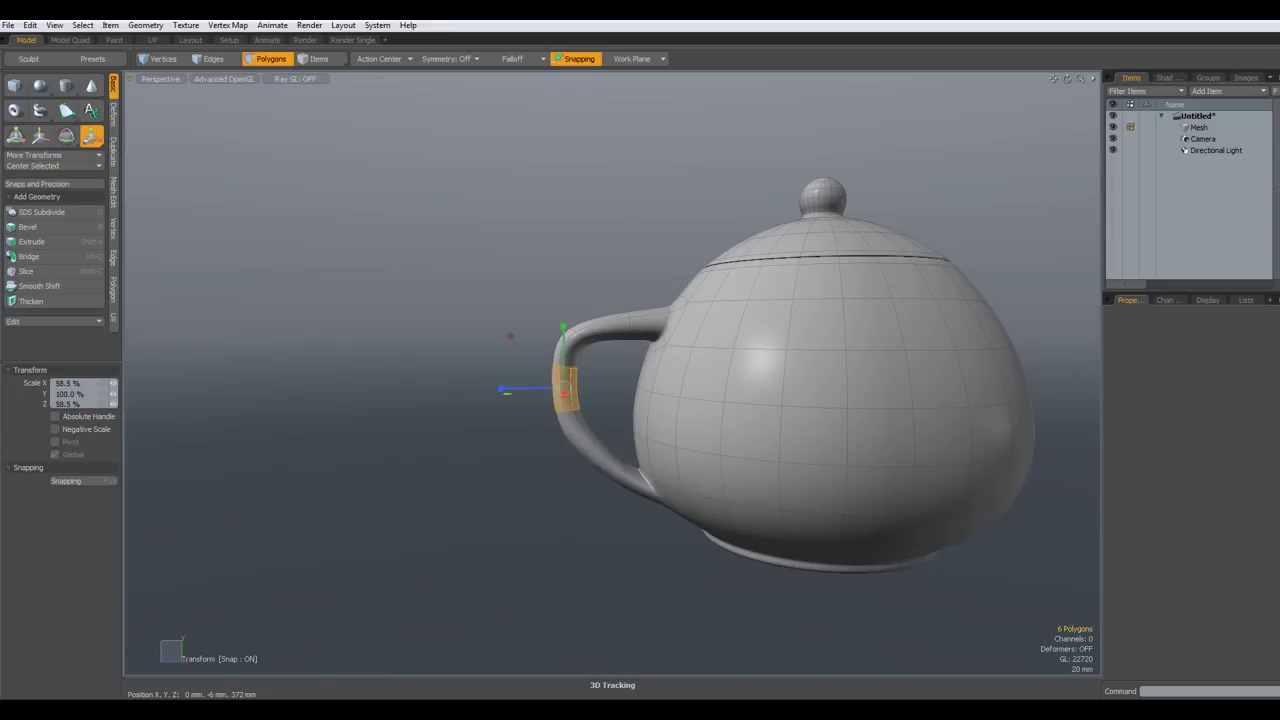
pyautogui.press('space')
pyautogui.click(315, 311)
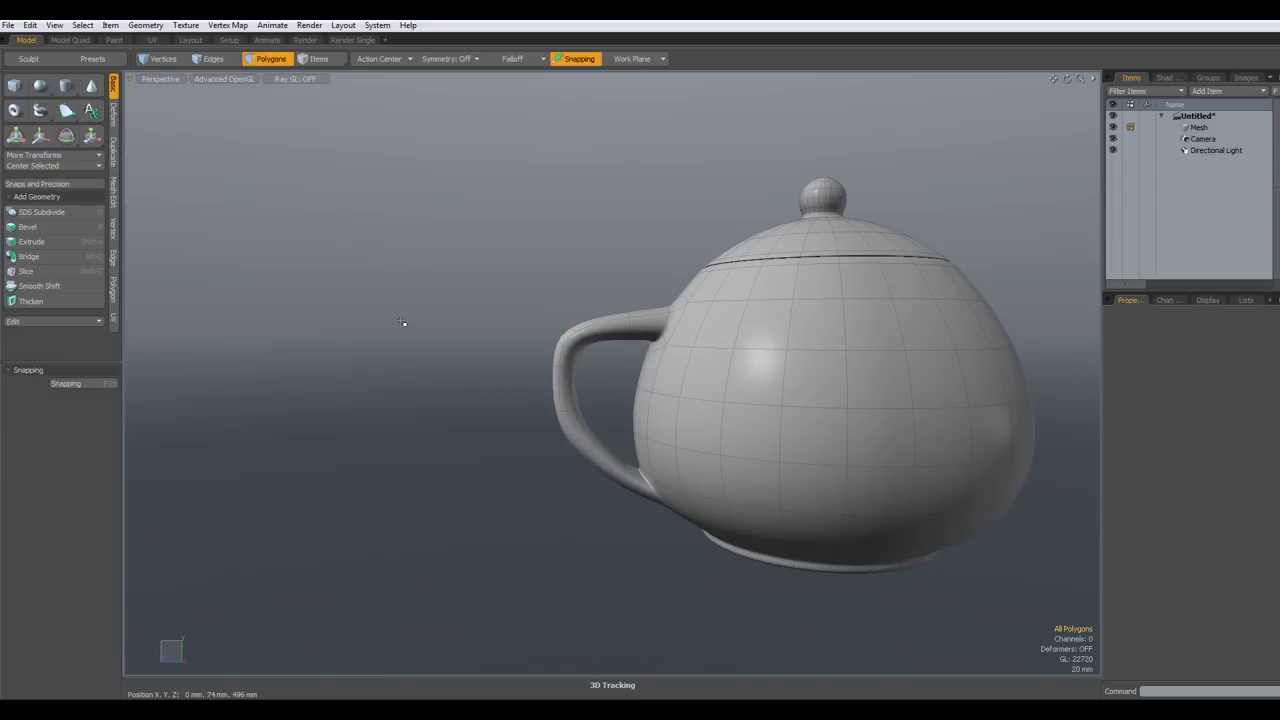
# With subdivision off, select the edge loops at the handle's upper and lower bends and use a Local action center for scaling; restore subdivision
pyautogui.keyDown('alt'); pyautogui.moveTo(428, 283); pyautogui.dragTo(592, 272); pyautogui.keyUp('alt')
pyautogui.press('Tab')
pyautogui.keyDown('alt'); pyautogui.moveTo(848, 482); pyautogui.dragTo(697, 486); pyautogui.keyUp('alt')
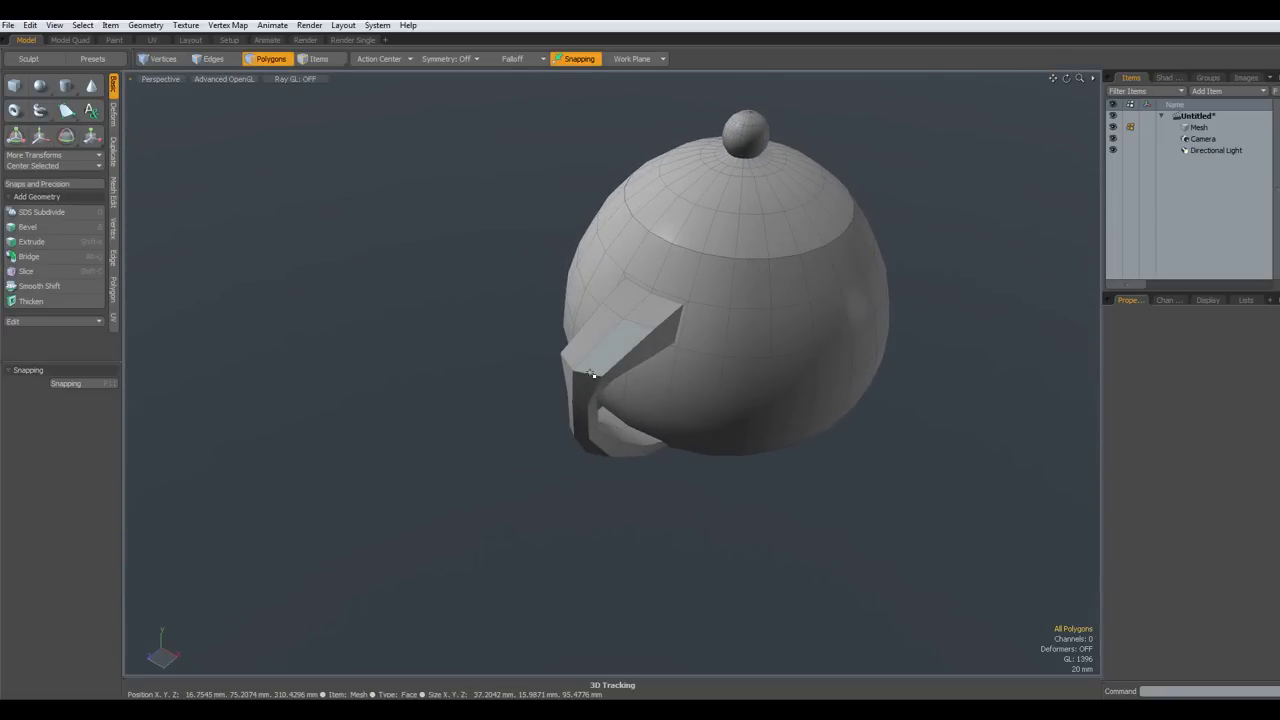
pyautogui.press('2')
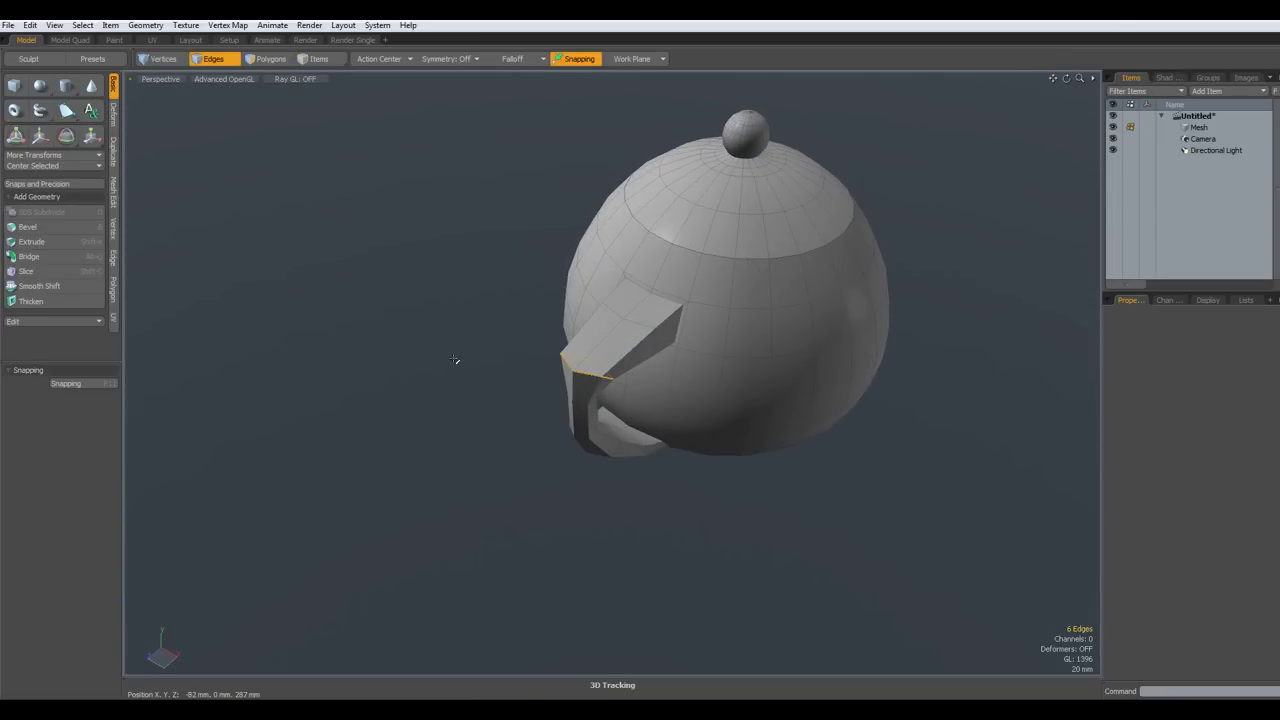
pyautogui.keyDown('alt'); pyautogui.moveTo(443, 494); pyautogui.dragTo(417, 347); pyautogui.keyUp('alt')
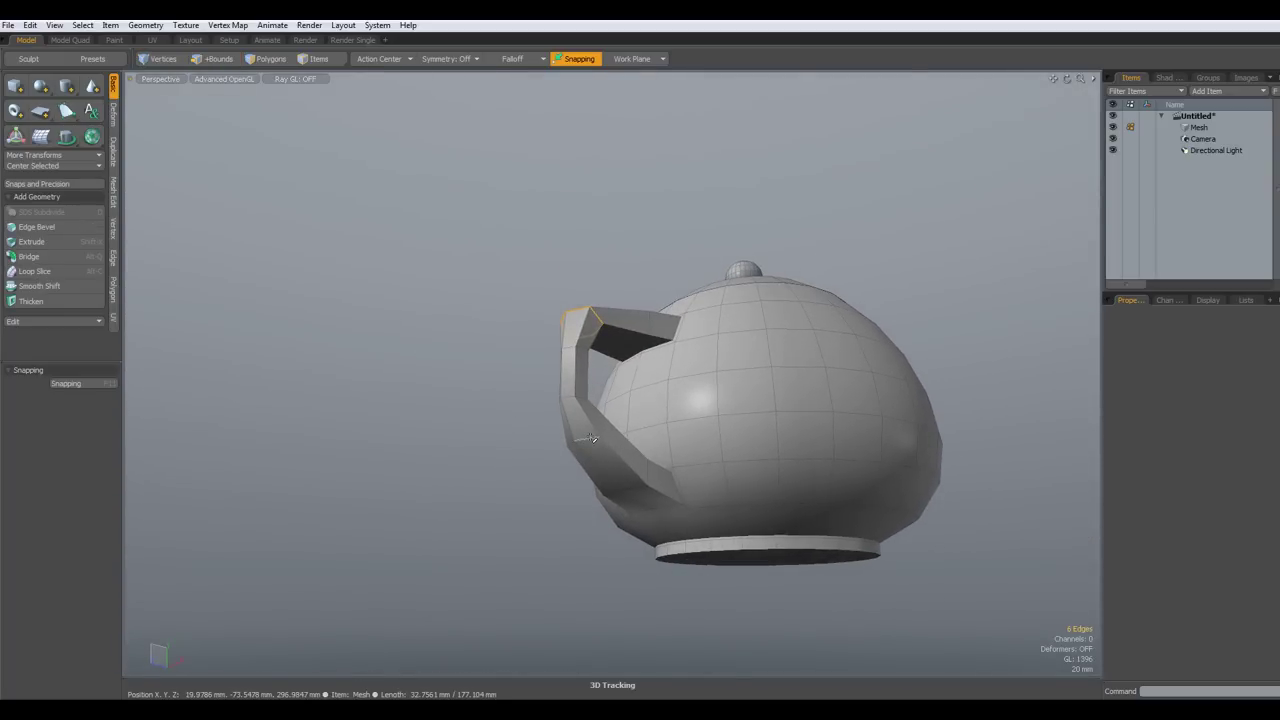
pyautogui.keyDown('shift'); pyautogui.doubleClick(592, 438); pyautogui.keyUp('shift')
pyautogui.keyDown('alt'); pyautogui.moveTo(457, 425); pyautogui.dragTo(555, 585); pyautogui.keyUp('alt')
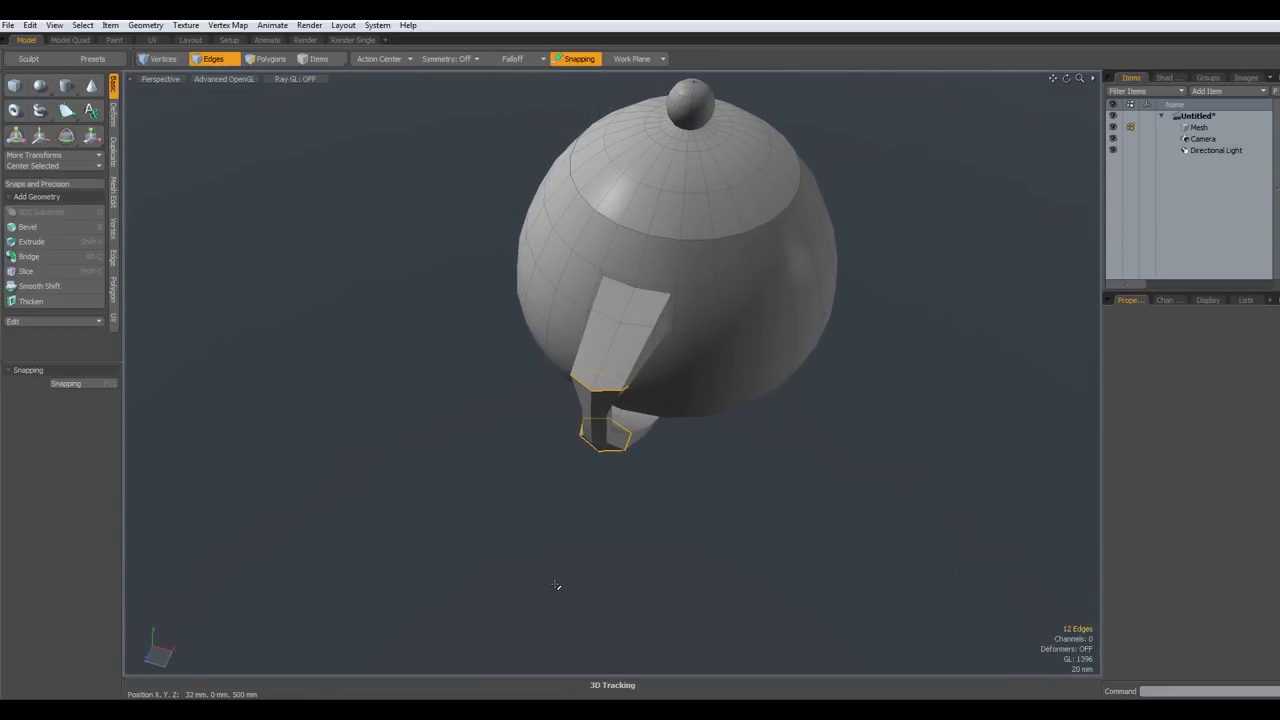
pyautogui.press('y')
pyautogui.keyDown('alt'); pyautogui.moveTo(650, 556); pyautogui.dragTo(626, 466); pyautogui.keyUp('alt')
pyautogui.click(386, 67)
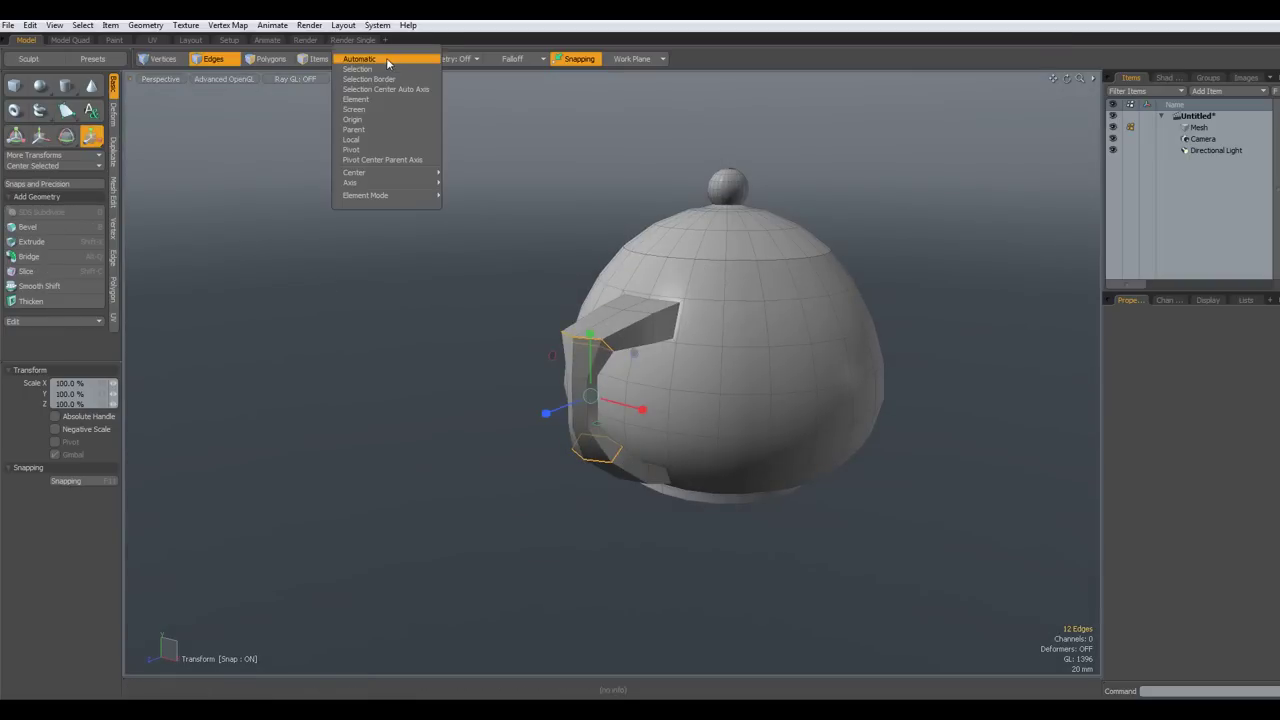
pyautogui.click(372, 142)
pyautogui.keyDown('alt'); pyautogui.moveTo(436, 245); pyautogui.dragTo(668, 434); pyautogui.keyUp('alt')
pyautogui.press('space')
pyautogui.click(242, 338)
pyautogui.press('Tab')
# Try to bevel four polygons low on the body opposite the handle as a group, with a 6.8 mm inset
pyautogui.keyDown('alt'); pyautogui.moveTo(314, 366); pyautogui.dragTo(157, 327); pyautogui.keyUp('alt')
pyautogui.scroll(-5, 217, 332)
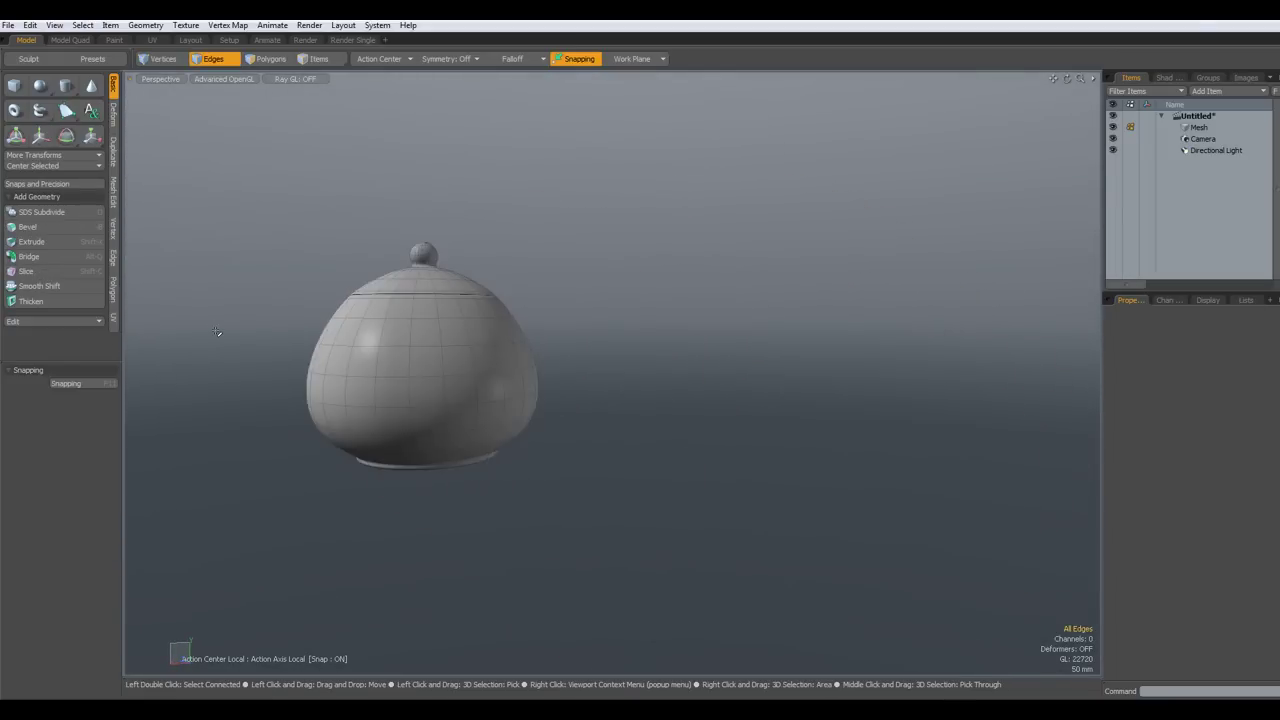
pyautogui.scroll(4, 217, 332)
pyautogui.keyDown('alt'); pyautogui.moveTo(278, 488); pyautogui.dragTo(312, 464); pyautogui.keyUp('alt')
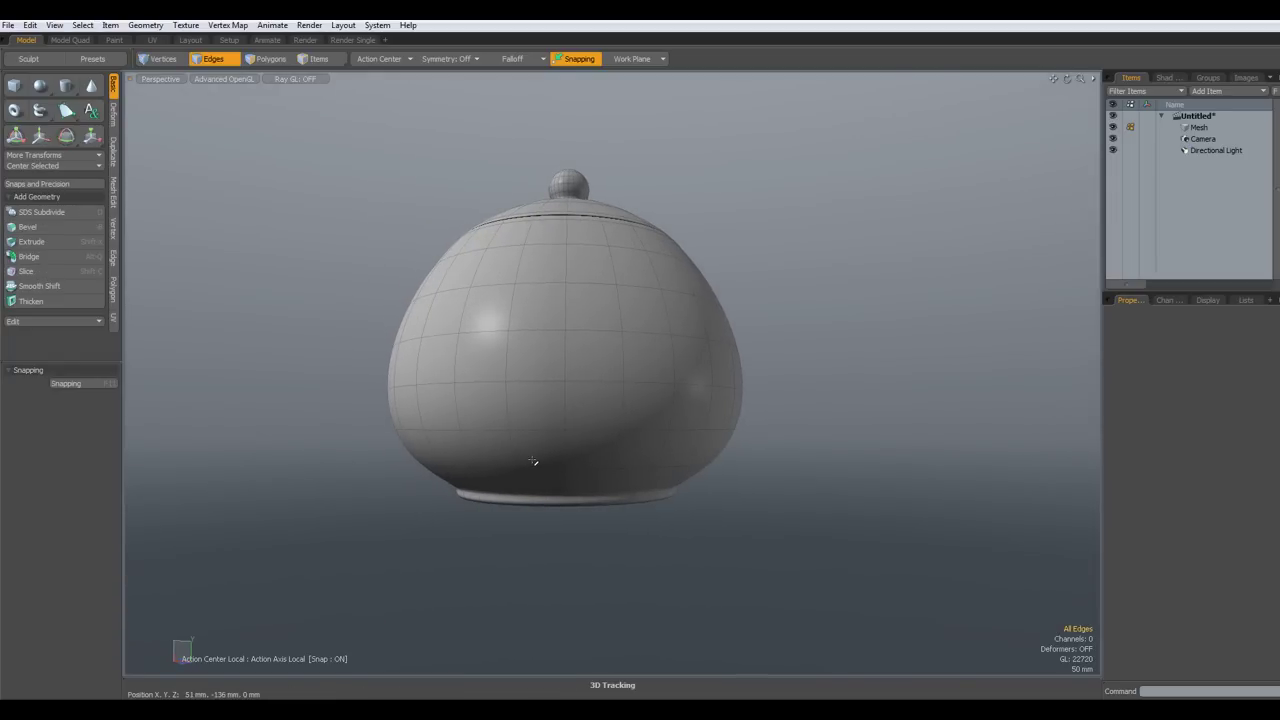
pyautogui.press('3')
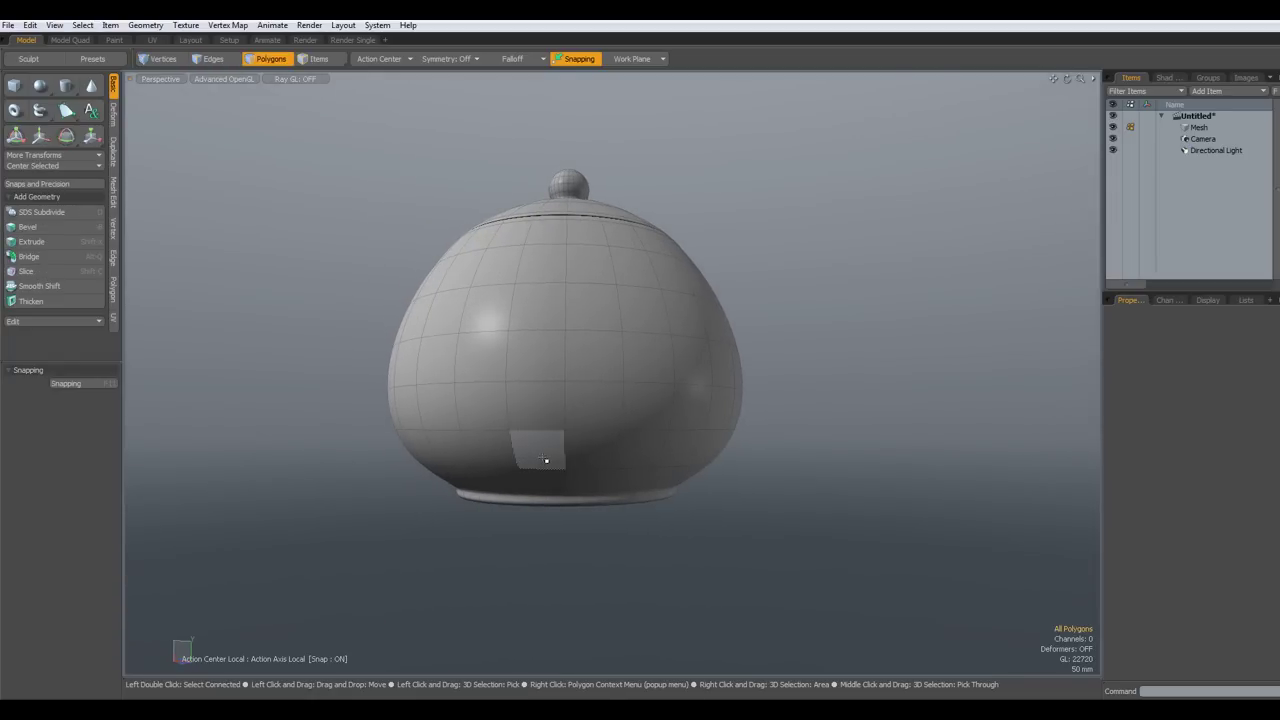
pyautogui.moveTo(549, 455)
pyautogui.mouseDown()
pyautogui.moveTo(557, 423)
pyautogui.moveTo(586, 443)
pyautogui.mouseUp()
pyautogui.press('b')
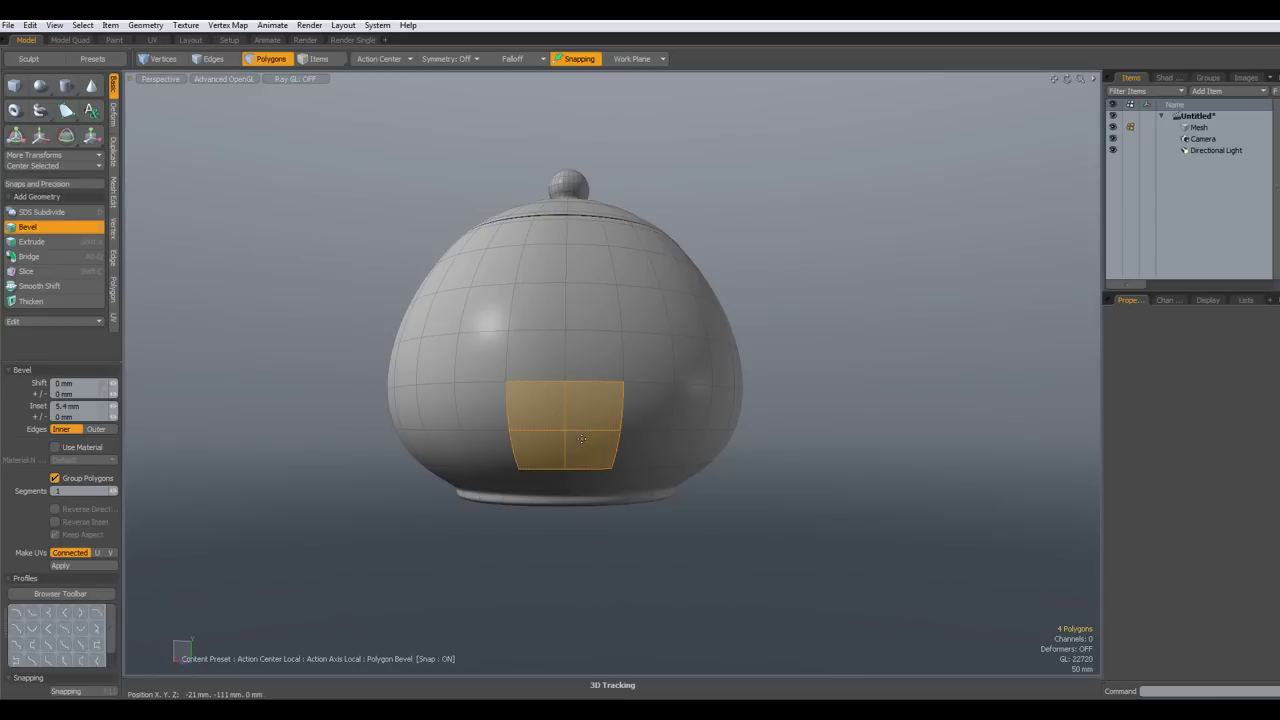
pyautogui.click(582, 440)
pyautogui.moveTo(665, 428); pyautogui.dragTo(661, 428)
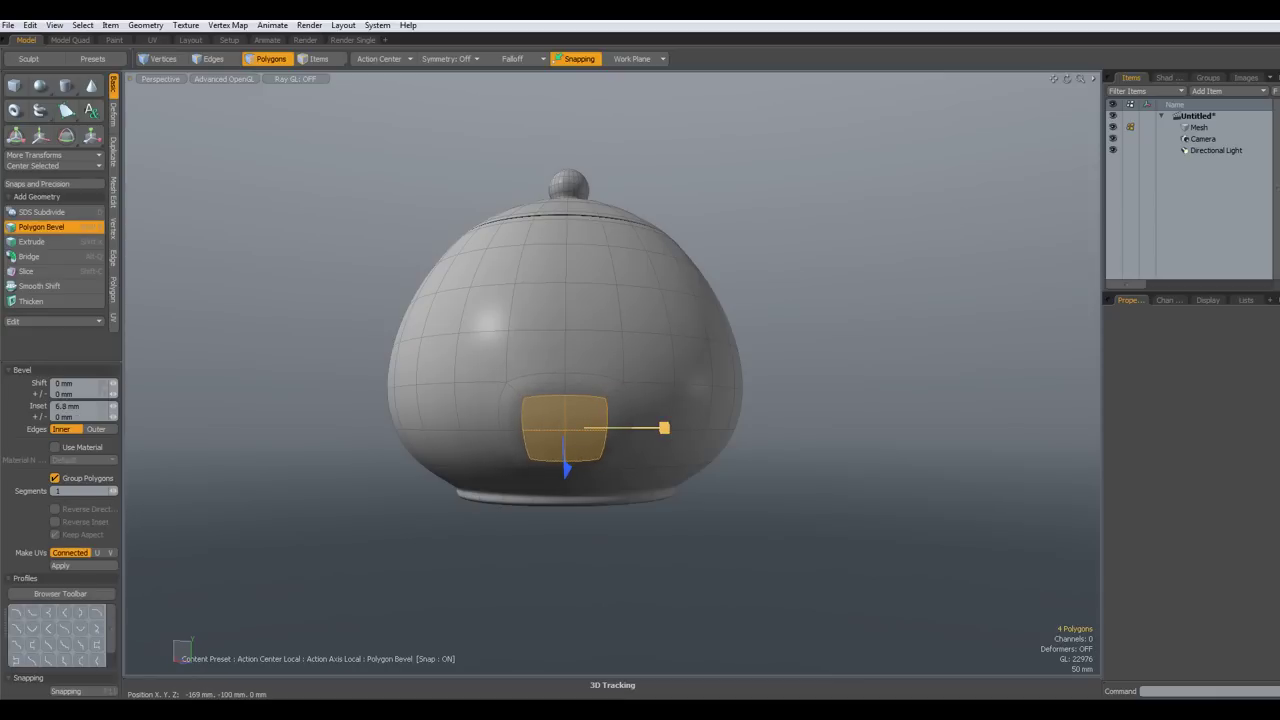
pyautogui.press('space')
pyautogui.click(808, 509)
# Undo the inset on the lower body polygons opposite the handle and return to the subdivided mesh
pyautogui.keyDown('alt'); pyautogui.moveTo(751, 517); pyautogui.dragTo(726, 540); pyautogui.keyUp('alt')
pyautogui.moveTo(505, 446)
pyautogui.mouseDown()
pyautogui.moveTo(456, 444)
pyautogui.moveTo(490, 490)
pyautogui.mouseUp()
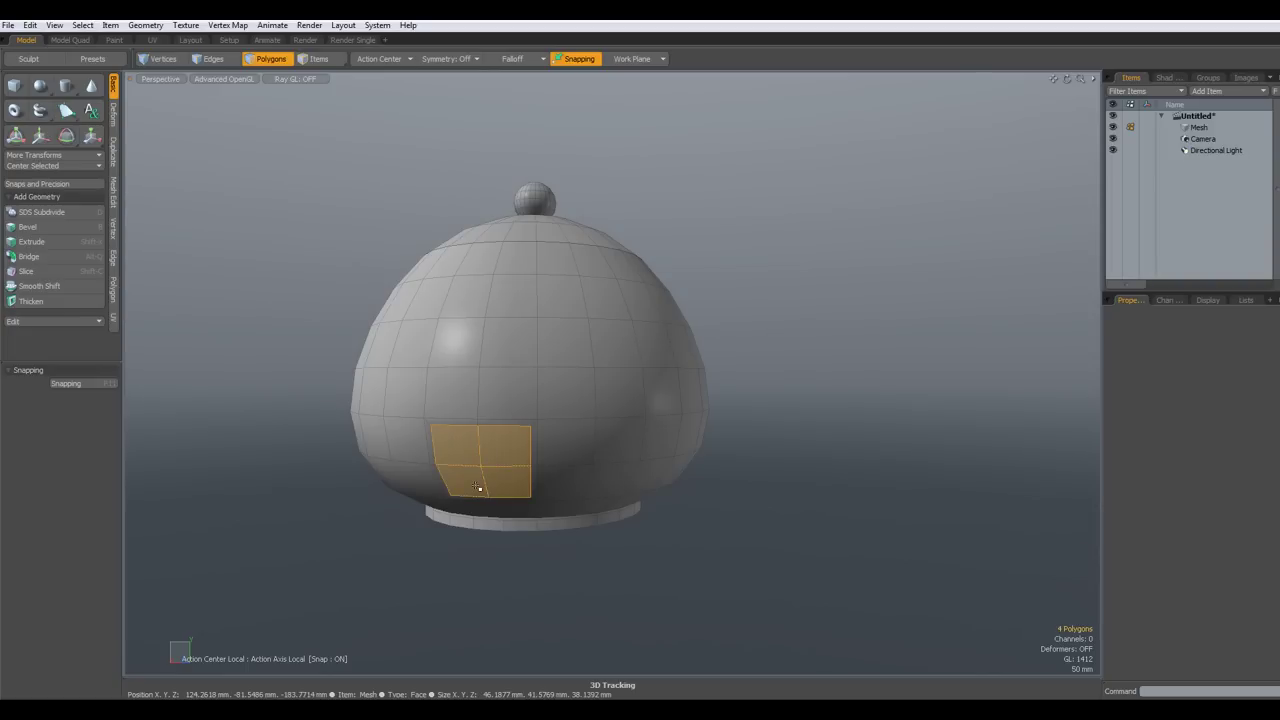
pyautogui.press('KP_1')
pyautogui.keyDown('alt'); pyautogui.keyDown('shift'); pyautogui.moveTo(478, 487); pyautogui.dragTo(261, 612); pyautogui.keyUp('shift'); pyautogui.keyUp('alt')
pyautogui.press('Tab')
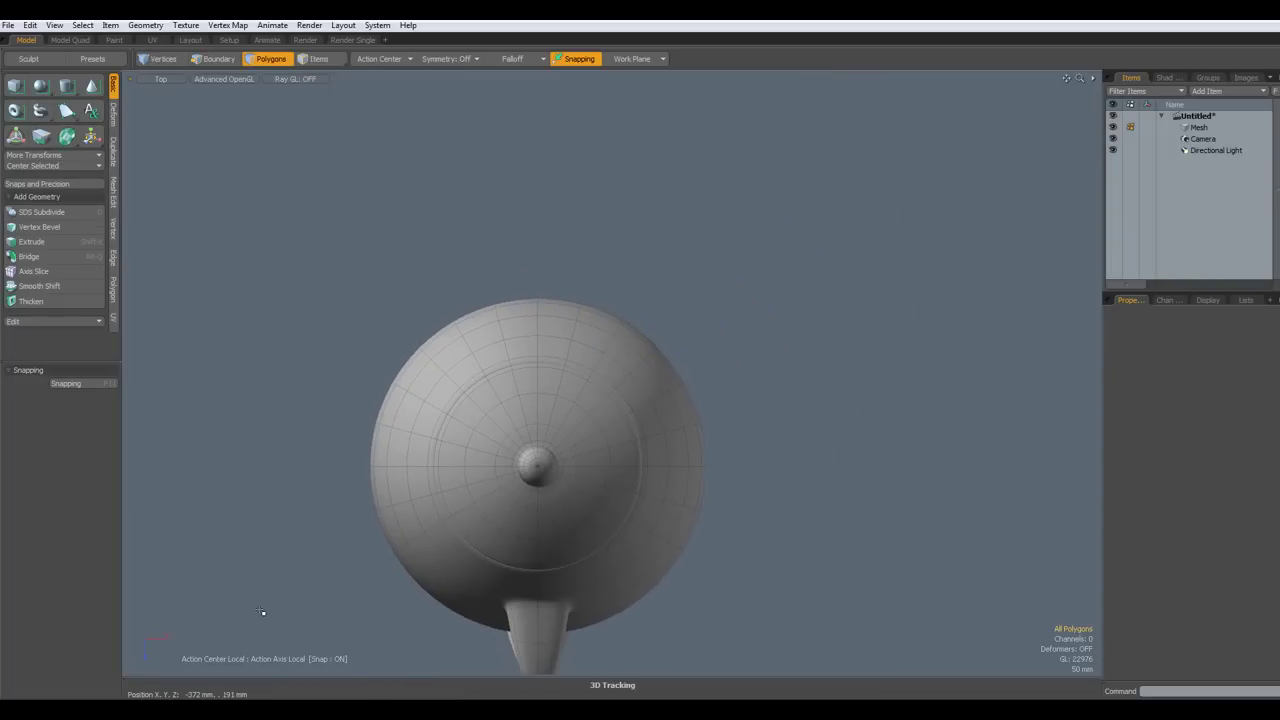
pyautogui.press('ctrl')
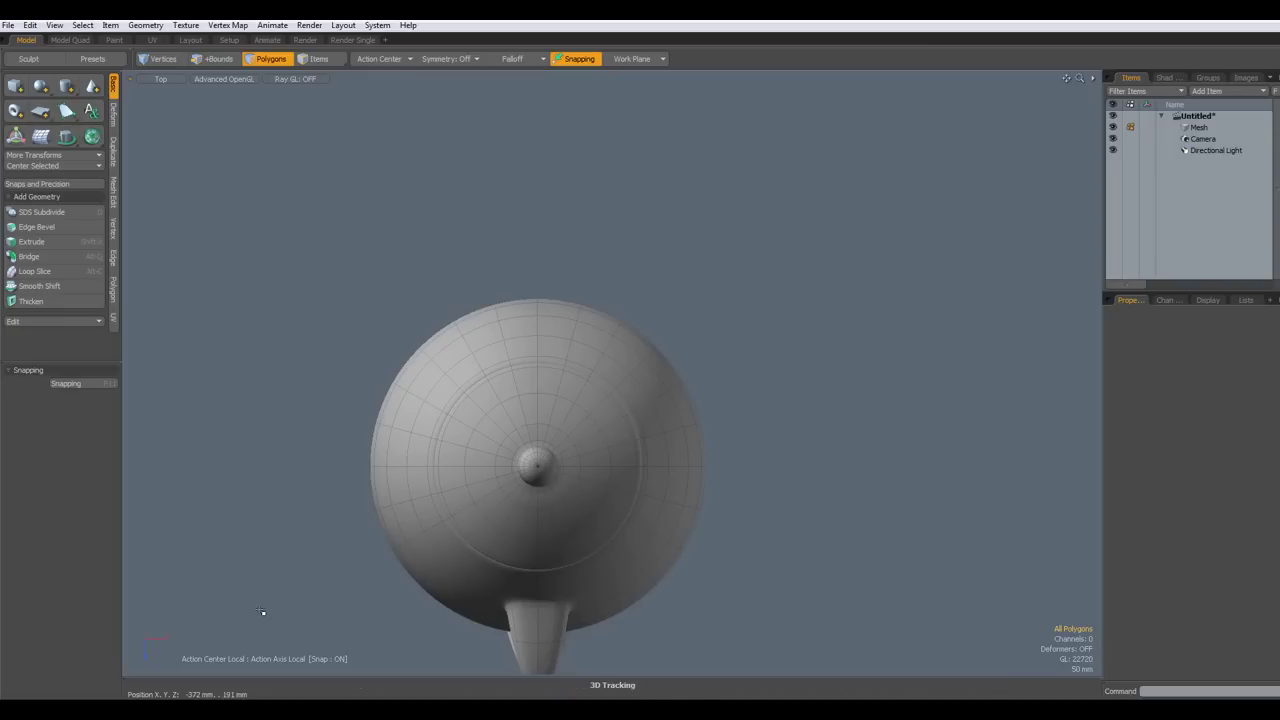
# In the Back view, inset the four centred lower body polygons as a group with Bevel, and reselect them with subdivision off
pyautogui.press('KP_2')
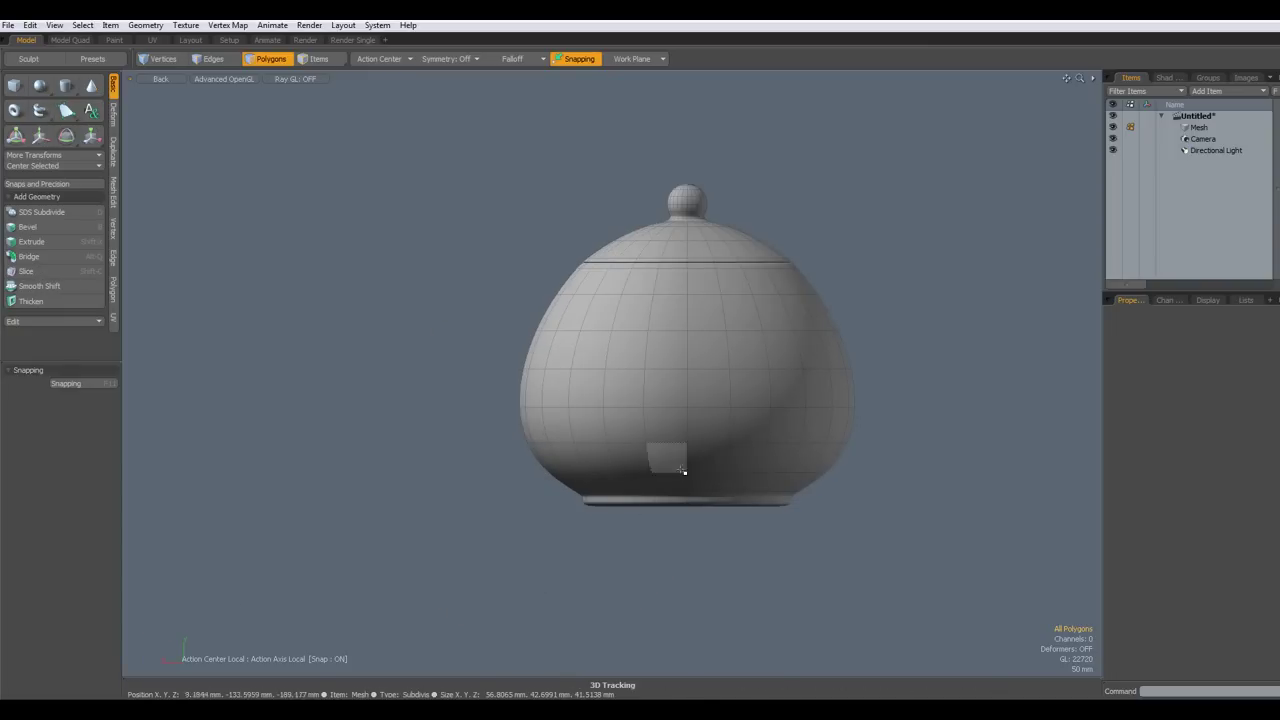
pyautogui.moveTo(705, 468)
pyautogui.mouseDown()
pyautogui.moveTo(685, 458)
pyautogui.moveTo(686, 436)
pyautogui.moveTo(703, 442)
pyautogui.mouseUp()
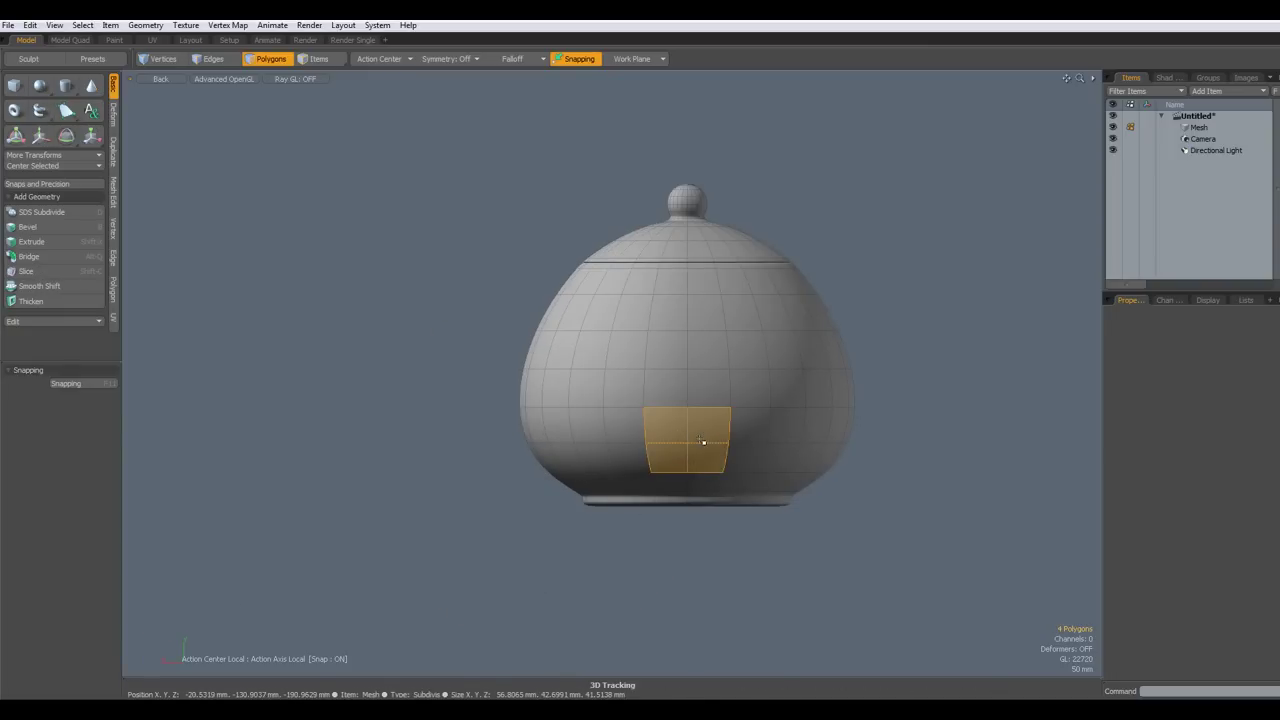
pyautogui.press('b')
pyautogui.click(649, 447)
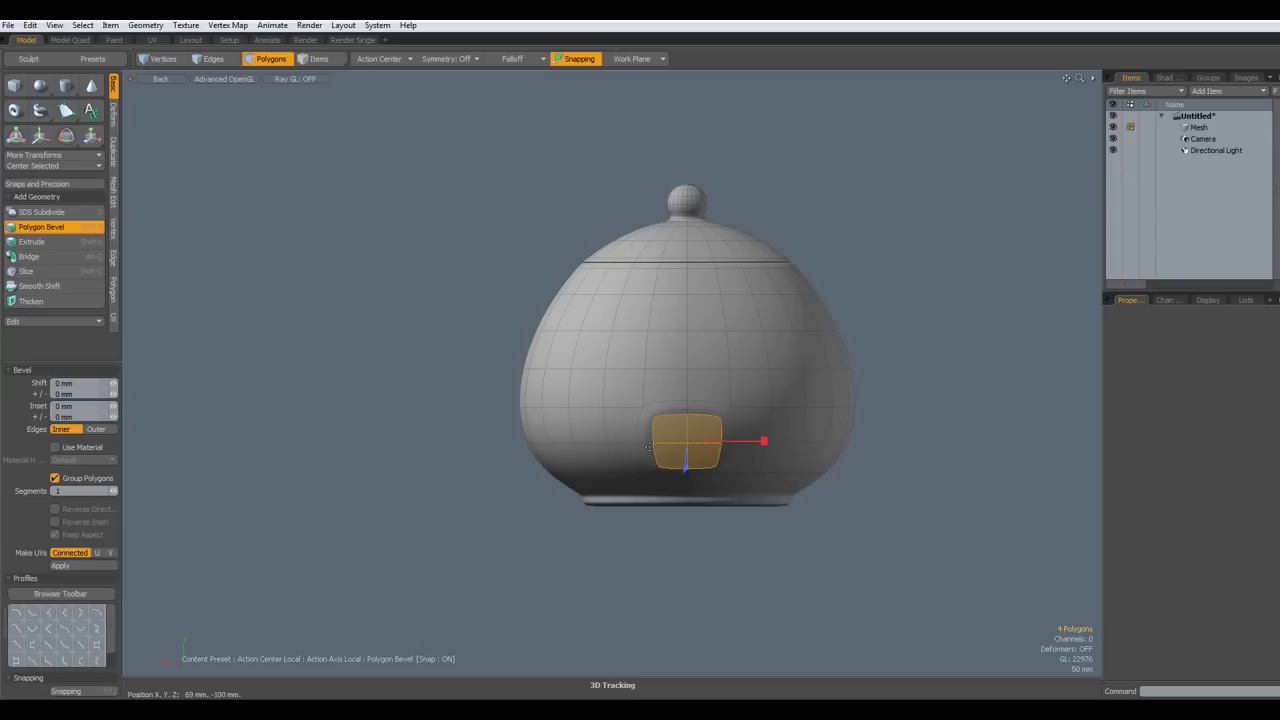
pyautogui.moveTo(765, 442); pyautogui.dragTo(711, 442)
pyautogui.press('q')
pyautogui.click(888, 543)
pyautogui.press('Tab')
pyautogui.keyDown('shift'); pyautogui.click(705, 456); pyautogui.keyUp('shift')
pyautogui.keyDown('shift'); pyautogui.click(669, 456); pyautogui.keyUp('shift')
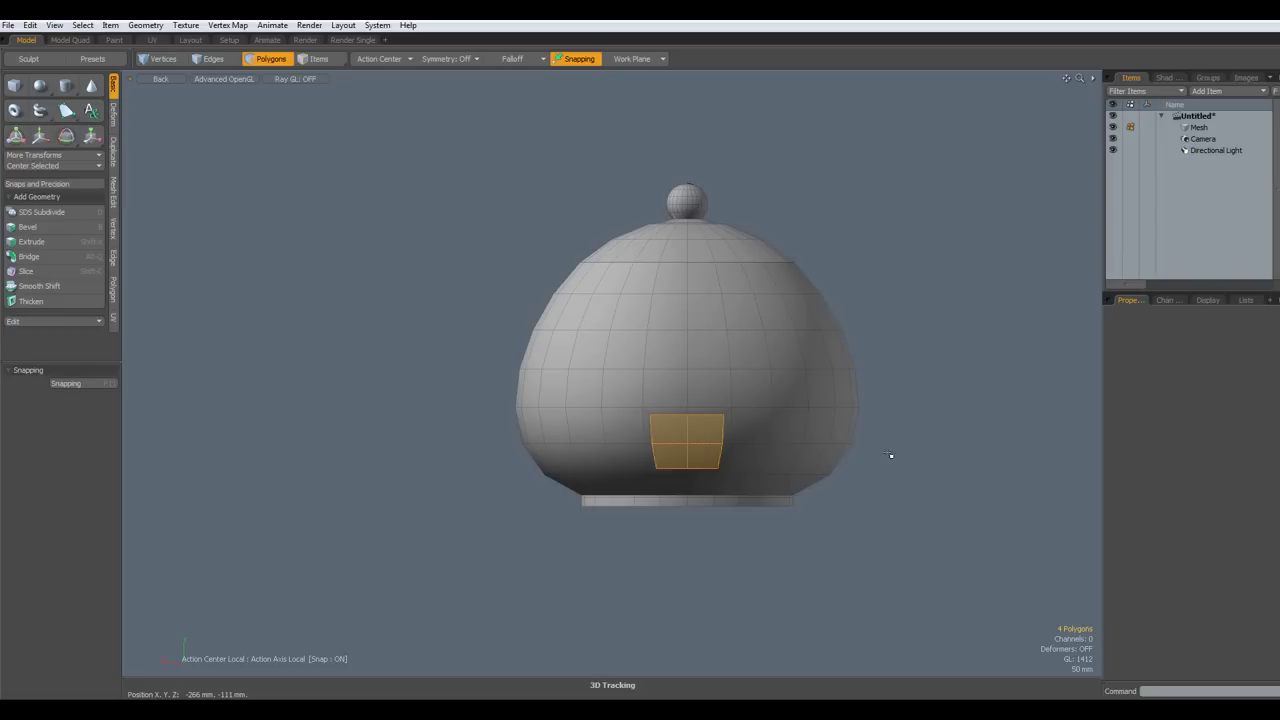
# In the Top view, create an eight-sided vertical cylinder of about 36 mm radius behind the body, at about -277 mm on Z
pyautogui.press('KP_7')
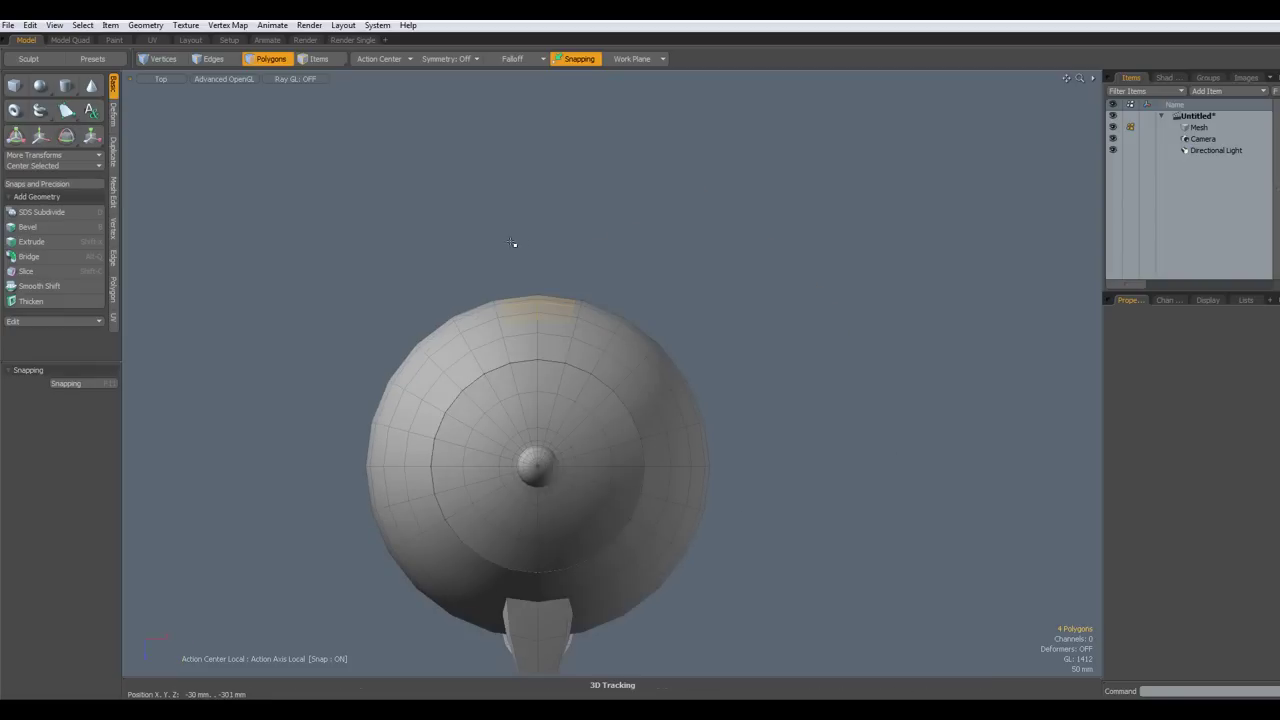
pyautogui.click(66, 85)
pyautogui.click(84, 455)
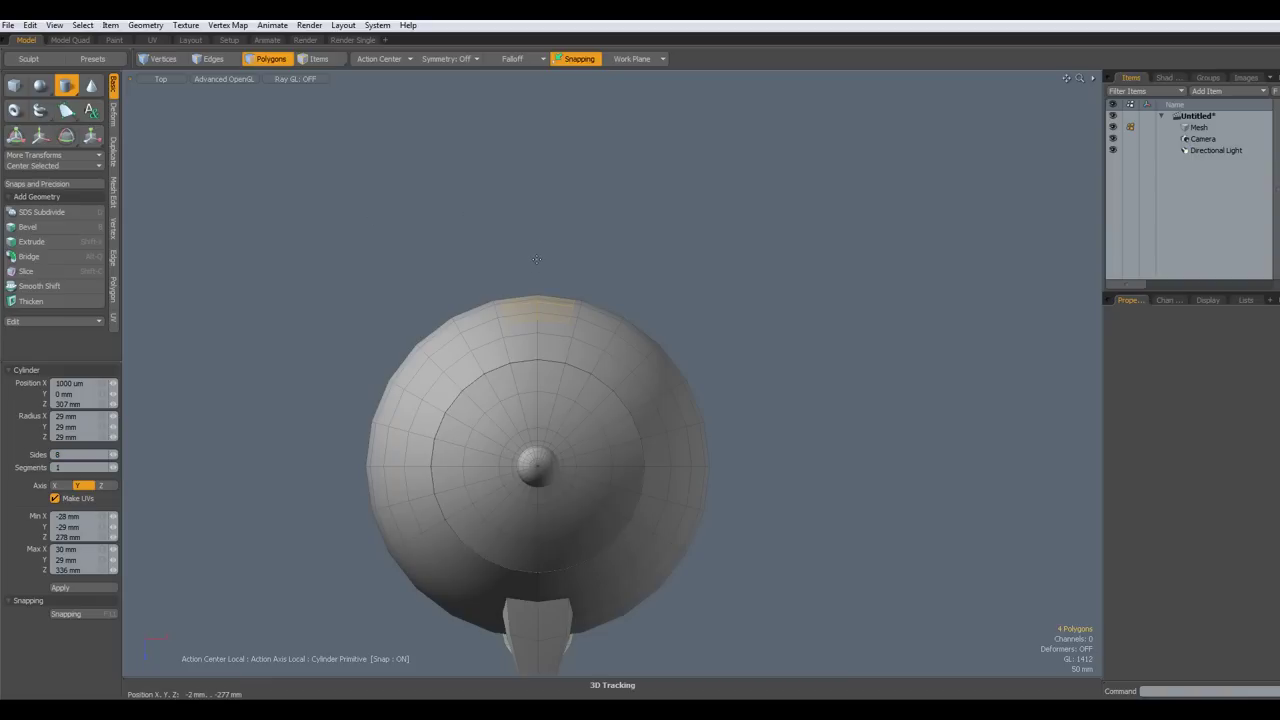
pyautogui.keyDown('ctrl'); pyautogui.moveTo(537, 260); pyautogui.dragTo(563, 262); pyautogui.keyUp('ctrl')
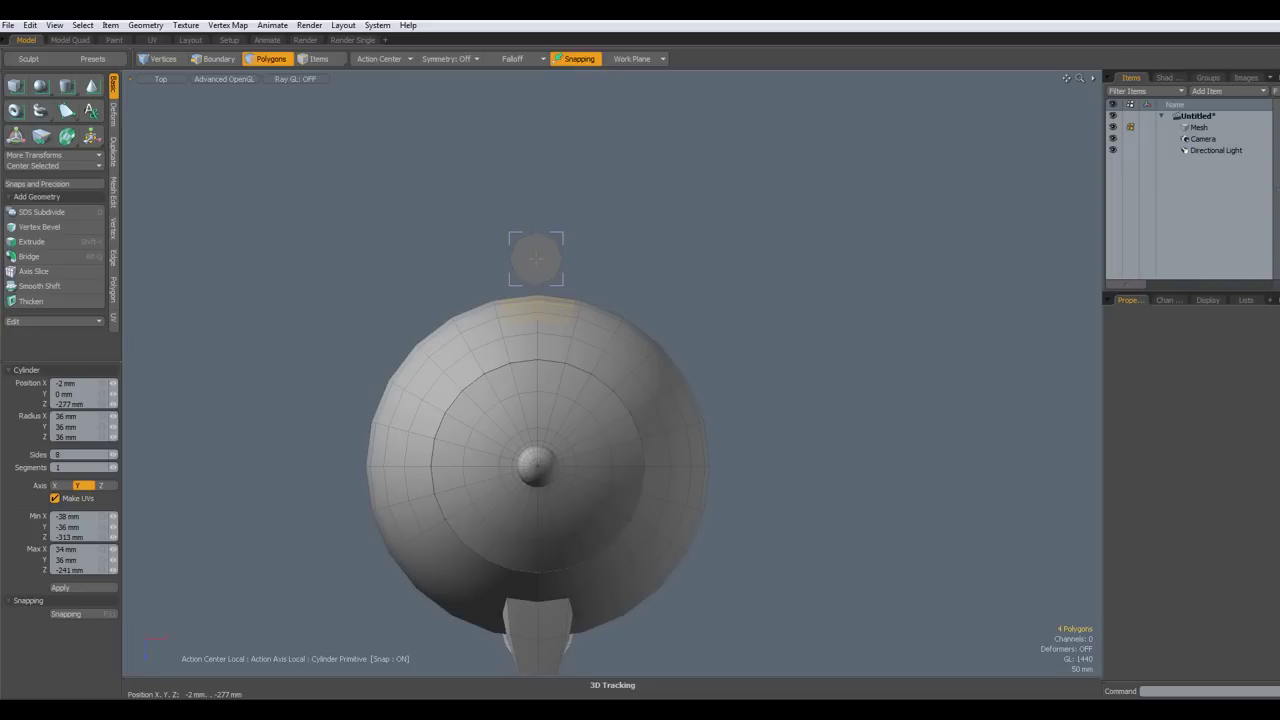
pyautogui.press('q')
# Center the new cylinder on X and scale it uniformly to about 76.5%
pyautogui.doubleClick(546, 269)
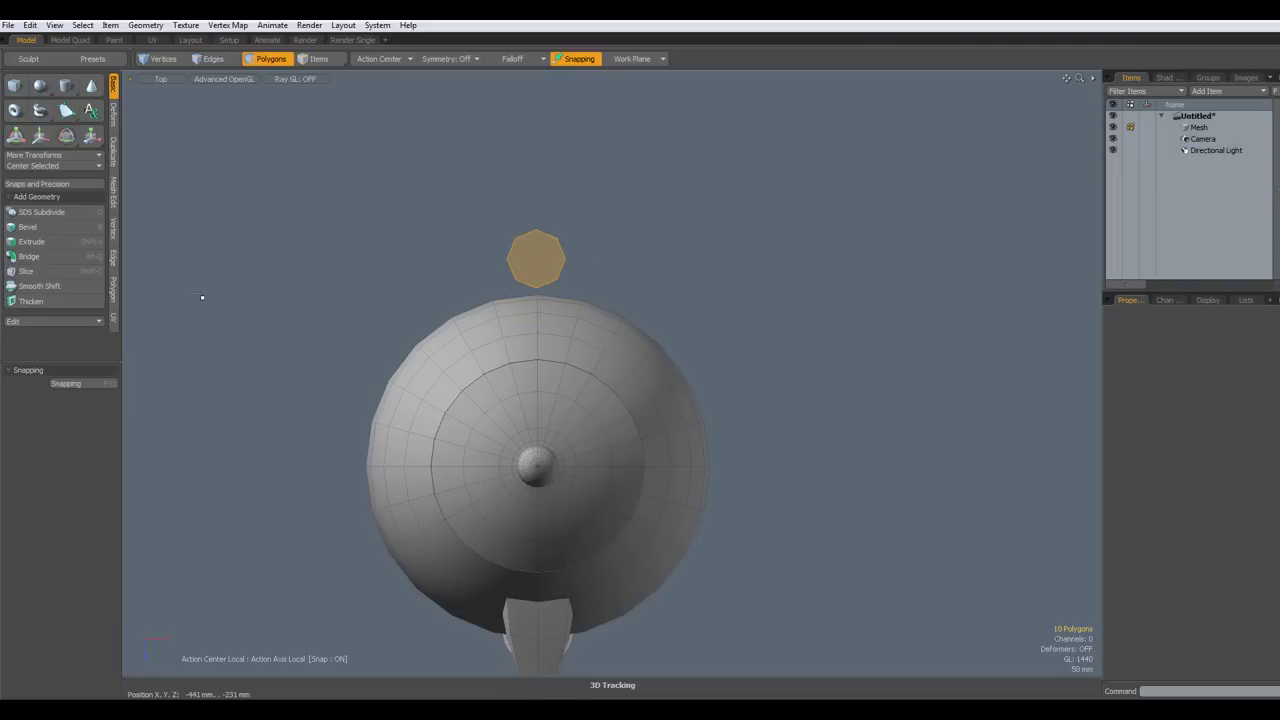
pyautogui.click(53, 166)
pyautogui.click(60, 179)
pyautogui.press('KP_3')
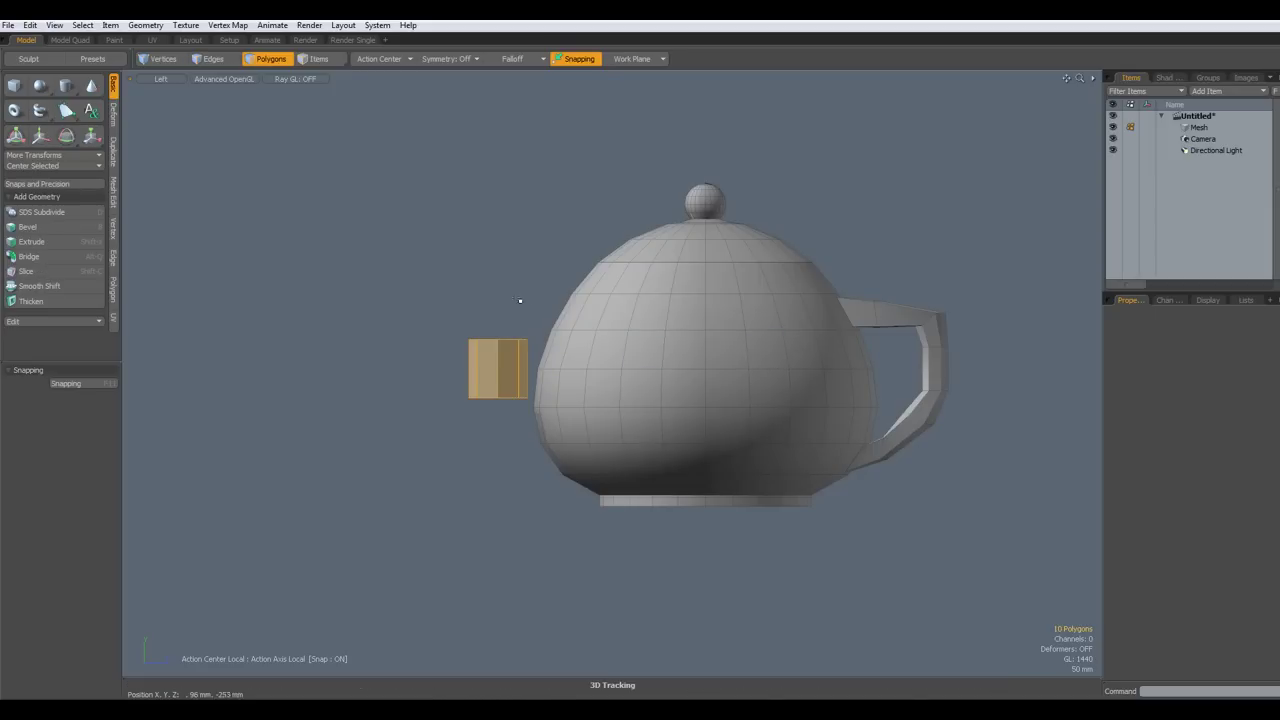
pyautogui.press('y')
pyautogui.moveTo(498, 369); pyautogui.dragTo(475, 369)
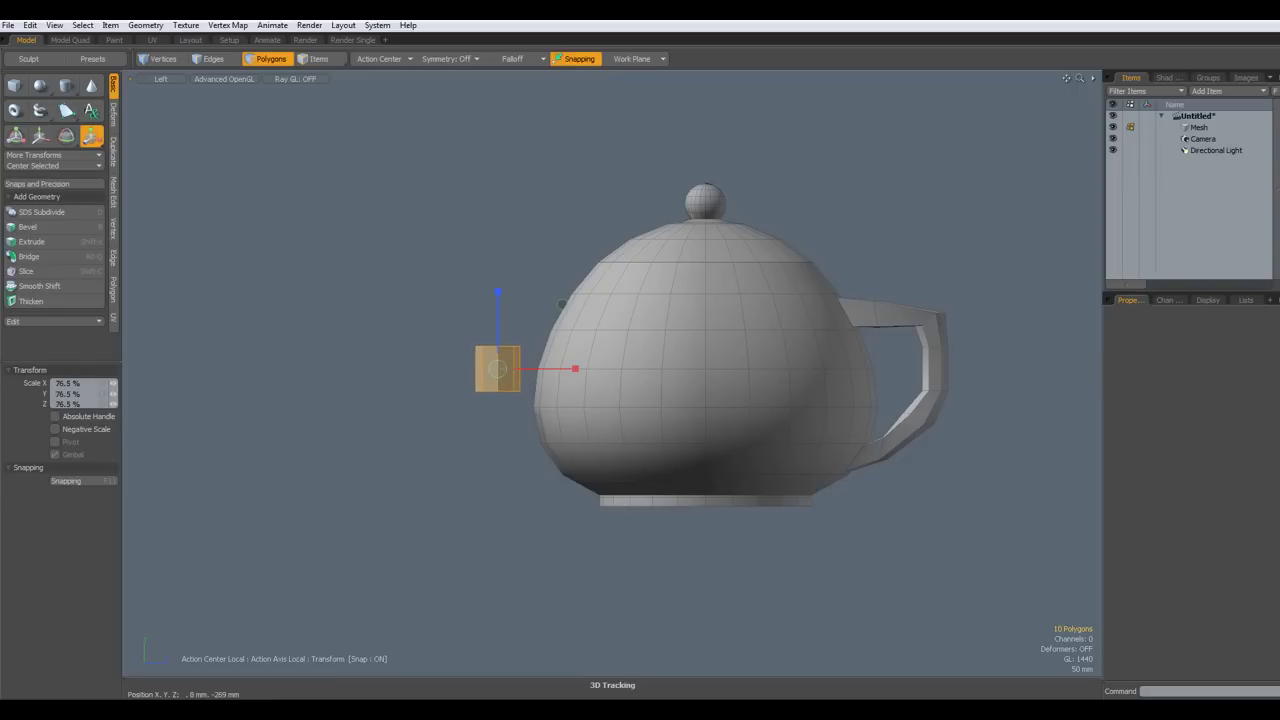
# Bridge the cylinder's bottom face to the four inset polygons on the body, using Curve mode and 50% tension, to form the spout
pyautogui.hotkey('ctrl', 'space')
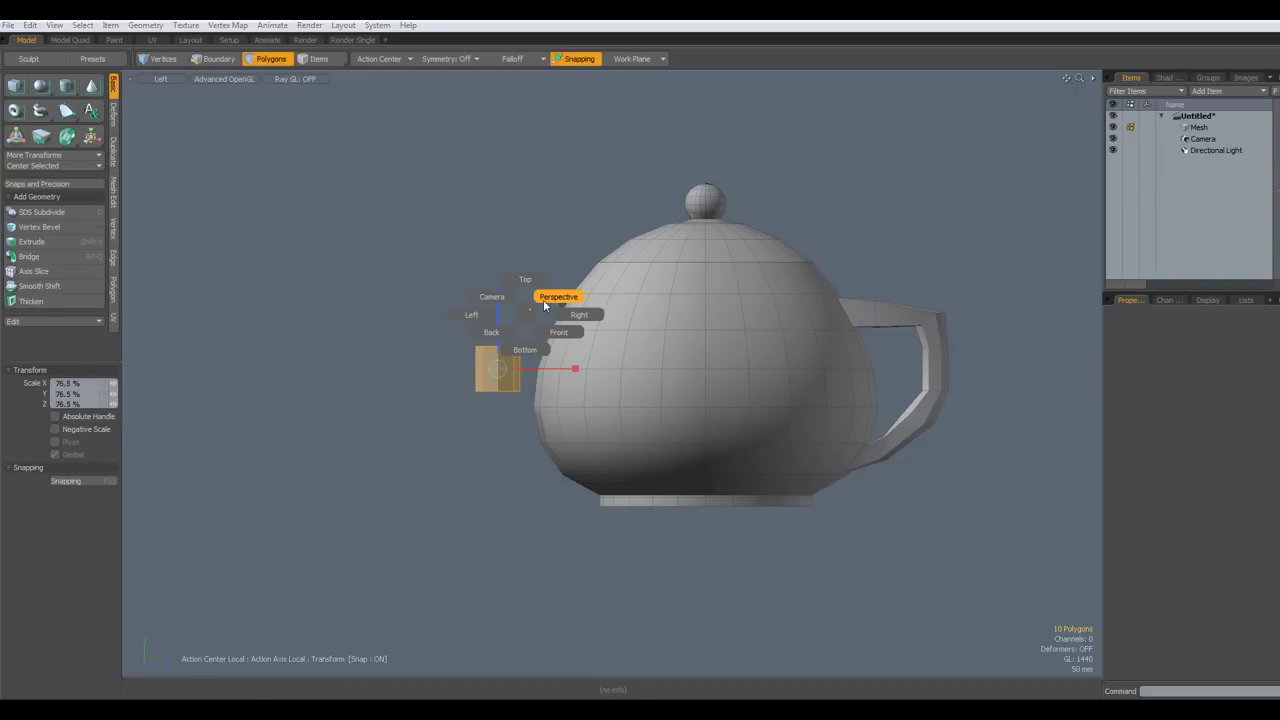
pyautogui.click(546, 303)
pyautogui.keyDown('alt'); pyautogui.moveTo(478, 425); pyautogui.dragTo(408, 367); pyautogui.keyUp('alt')
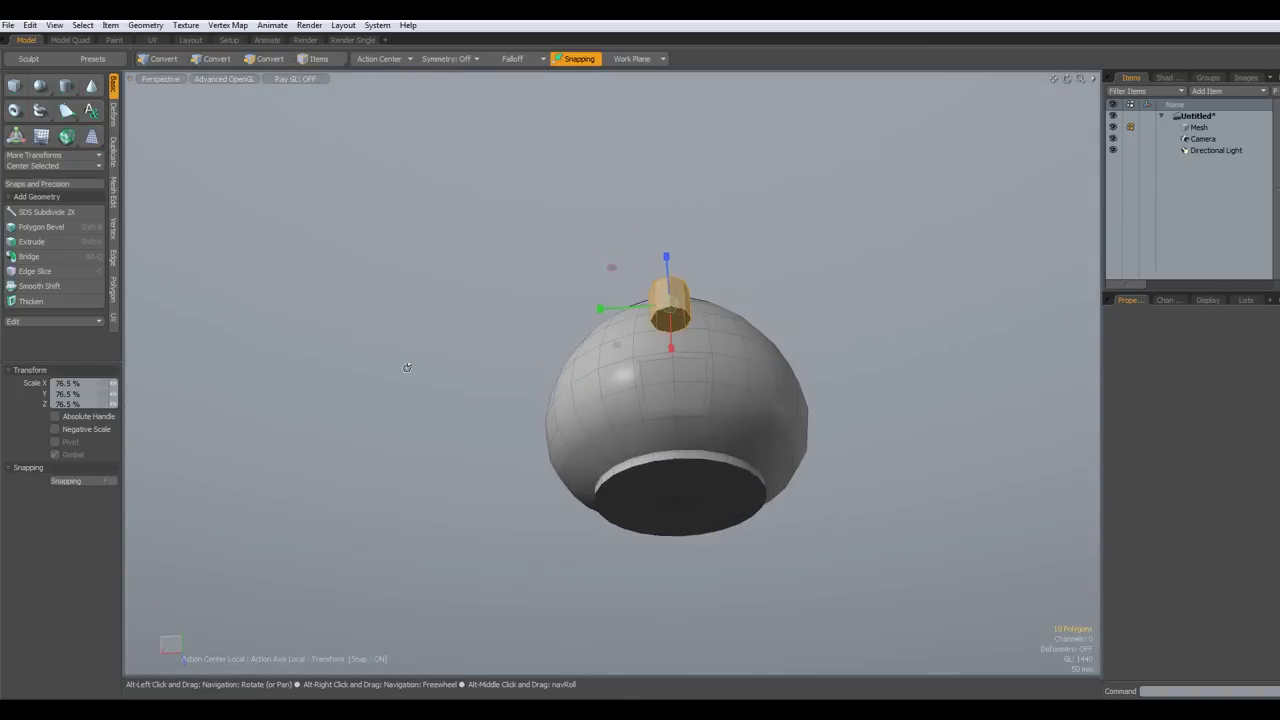
pyautogui.press('q')
pyautogui.click(673, 320)
pyautogui.moveTo(668, 378)
pyautogui.keyDown('shift'); pyautogui.mouseDown()
pyautogui.moveTo(700, 378)
pyautogui.moveTo(655, 405)
pyautogui.moveTo(672, 392)
pyautogui.mouseUp(); pyautogui.keyUp('shift')
pyautogui.press('alt')
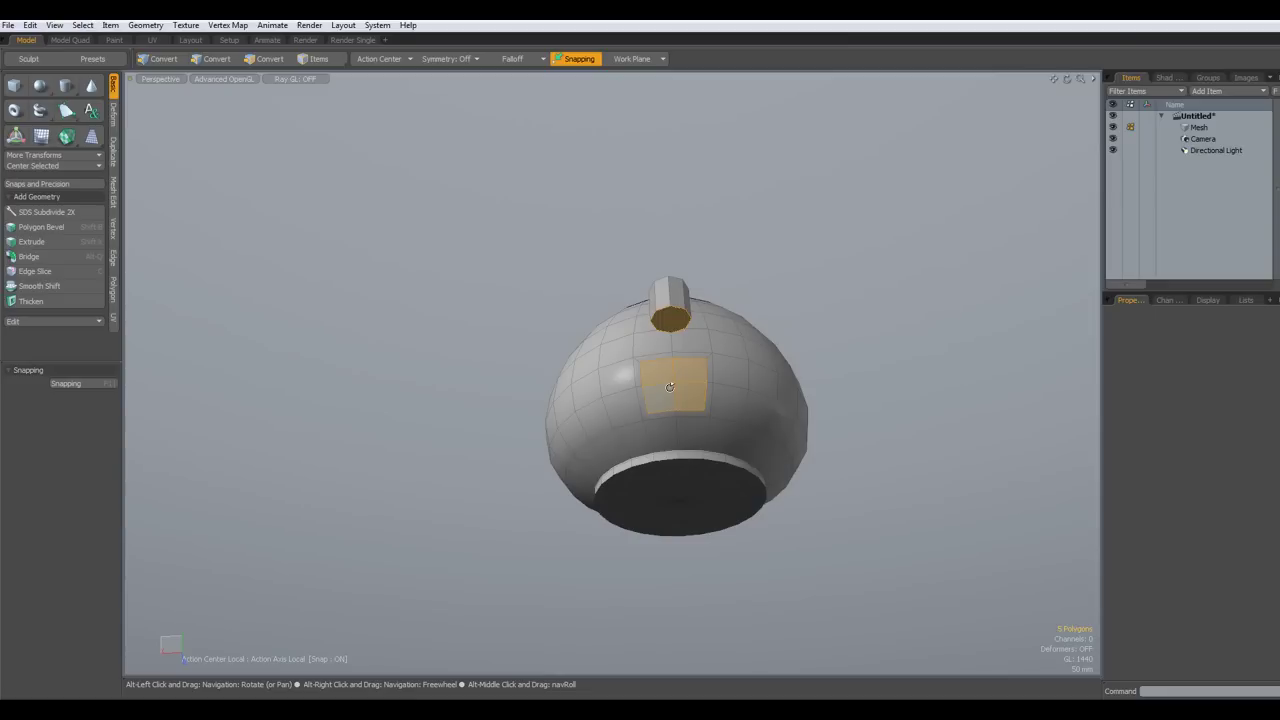
pyautogui.hotkey('alt', 'q')
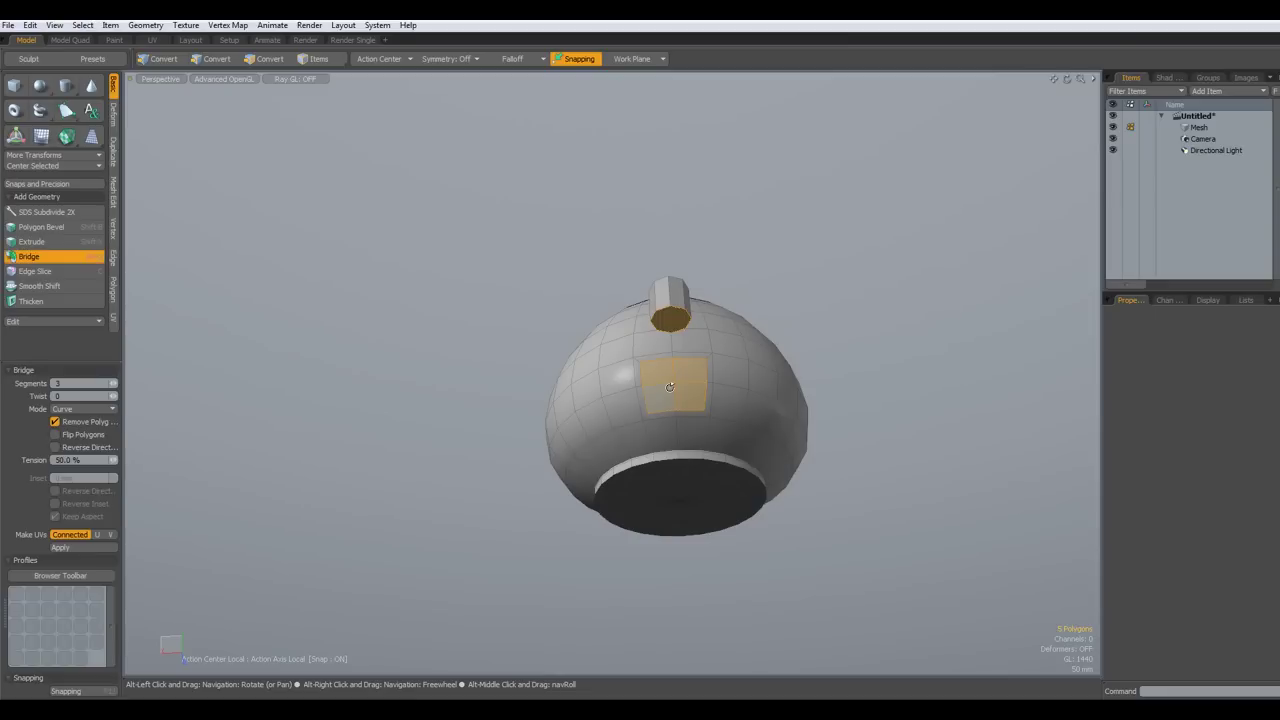
pyautogui.click(426, 367)
# Set the spout bridge to 2 segments and finish the Bridge operation
pyautogui.keyDown('alt'); pyautogui.moveTo(517, 312); pyautogui.dragTo(344, 395); pyautogui.keyUp('alt')
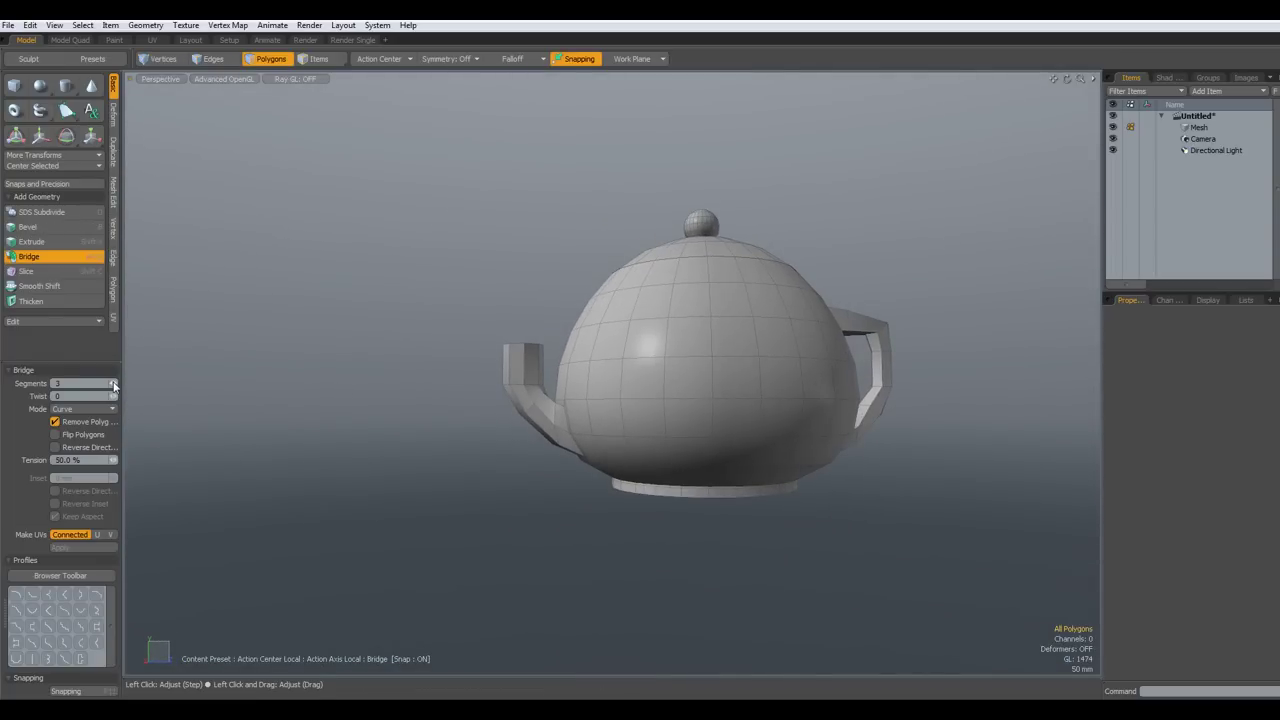
pyautogui.click(113, 386)
pyautogui.keyDown('alt'); pyautogui.moveTo(430, 428); pyautogui.dragTo(401, 469); pyautogui.keyUp('alt')
pyautogui.scroll(4, 519, 368)
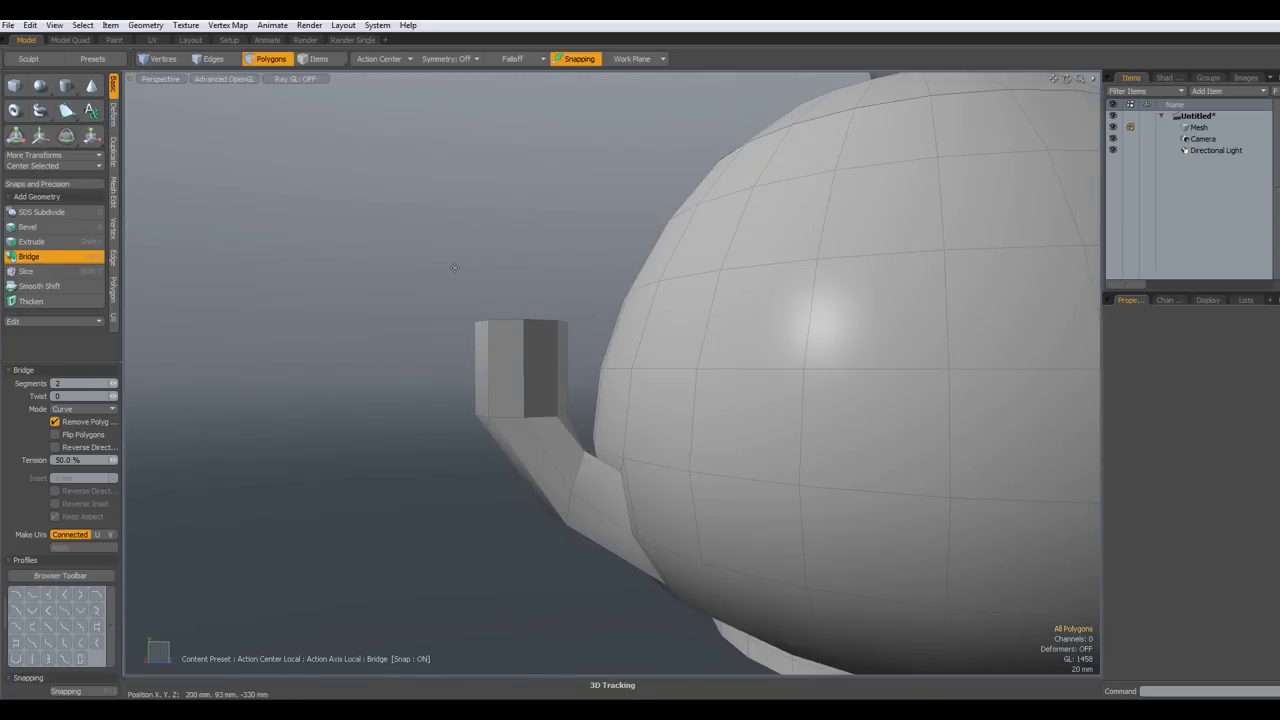
pyautogui.press('space')
# Select the spout cylinder's faces, tilt them away from the body by about 11.5° and move them about -13 mm X and -3.5 mm Y
pyautogui.moveTo(446, 270); pyautogui.dragTo(594, 350)
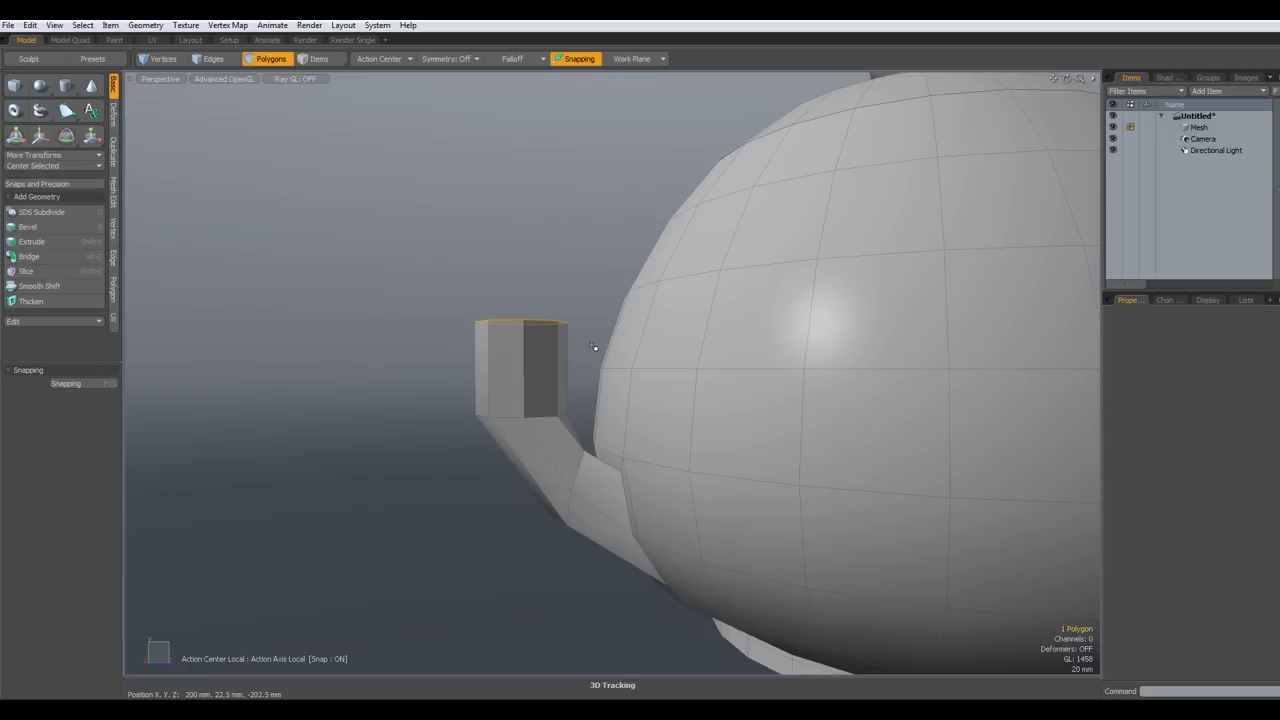
pyautogui.hotkey('shift', 'Up')
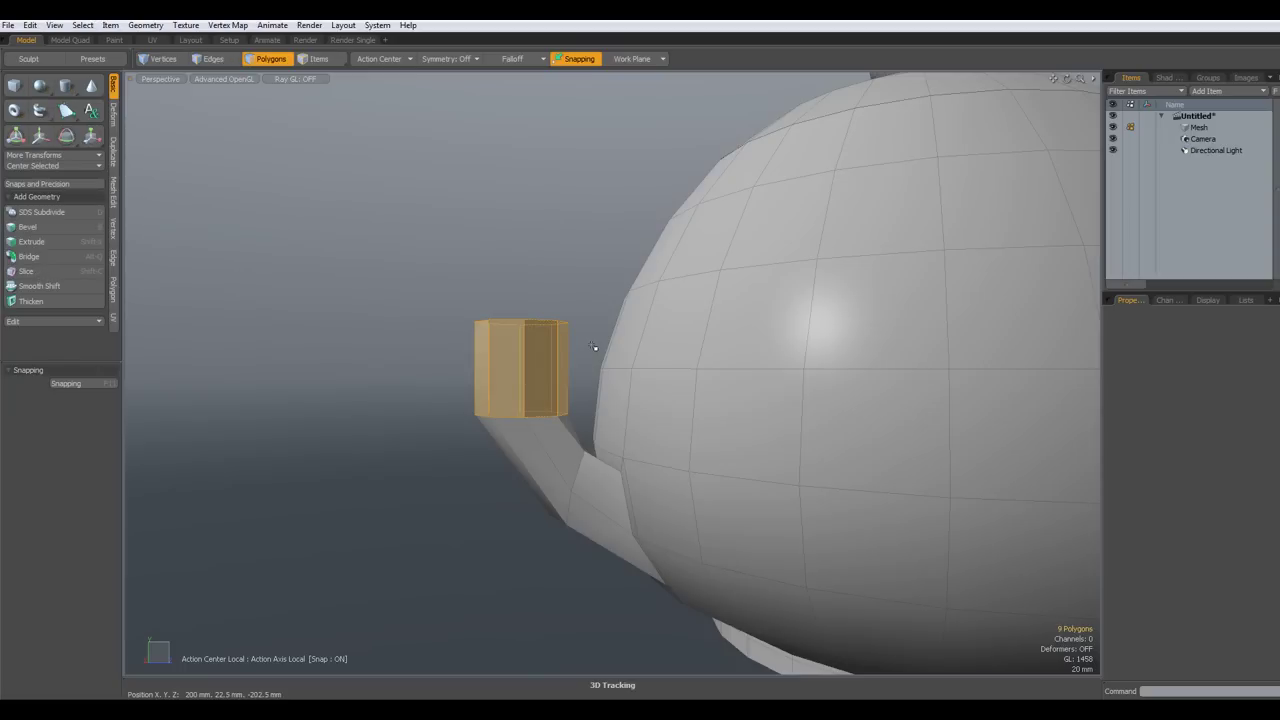
pyautogui.press('e')
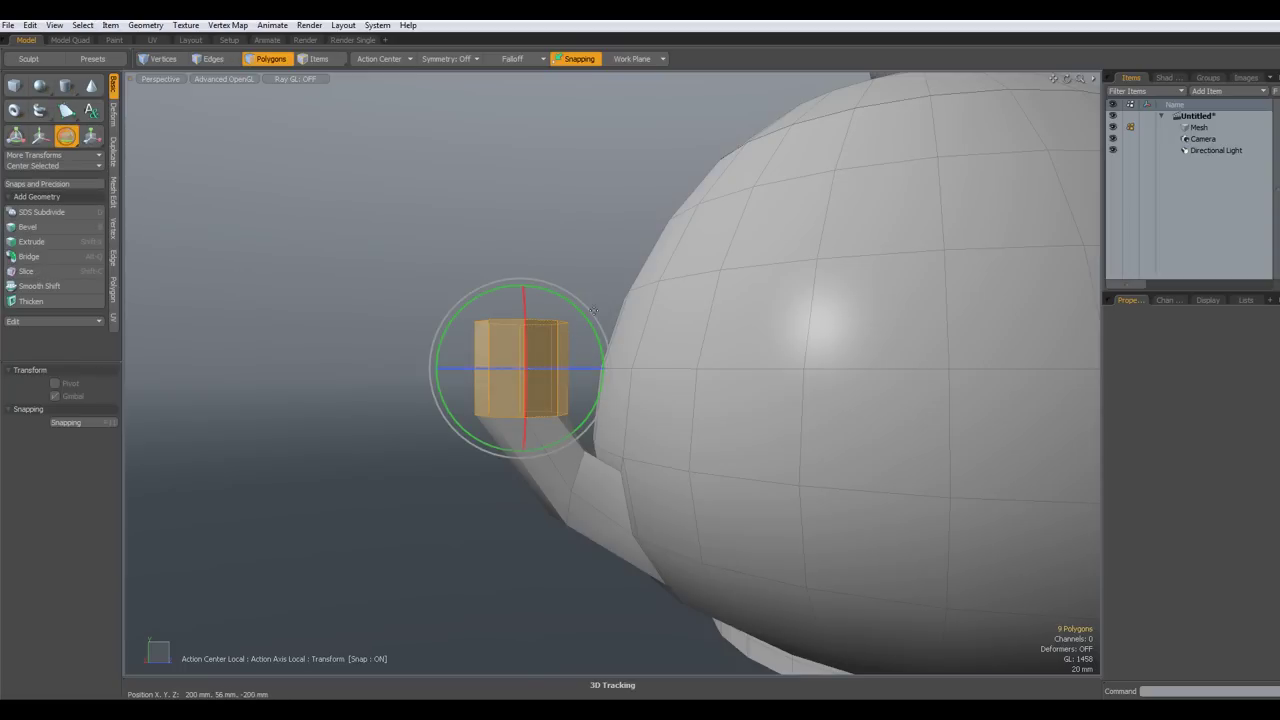
pyautogui.moveTo(594, 337); pyautogui.dragTo(600, 356)
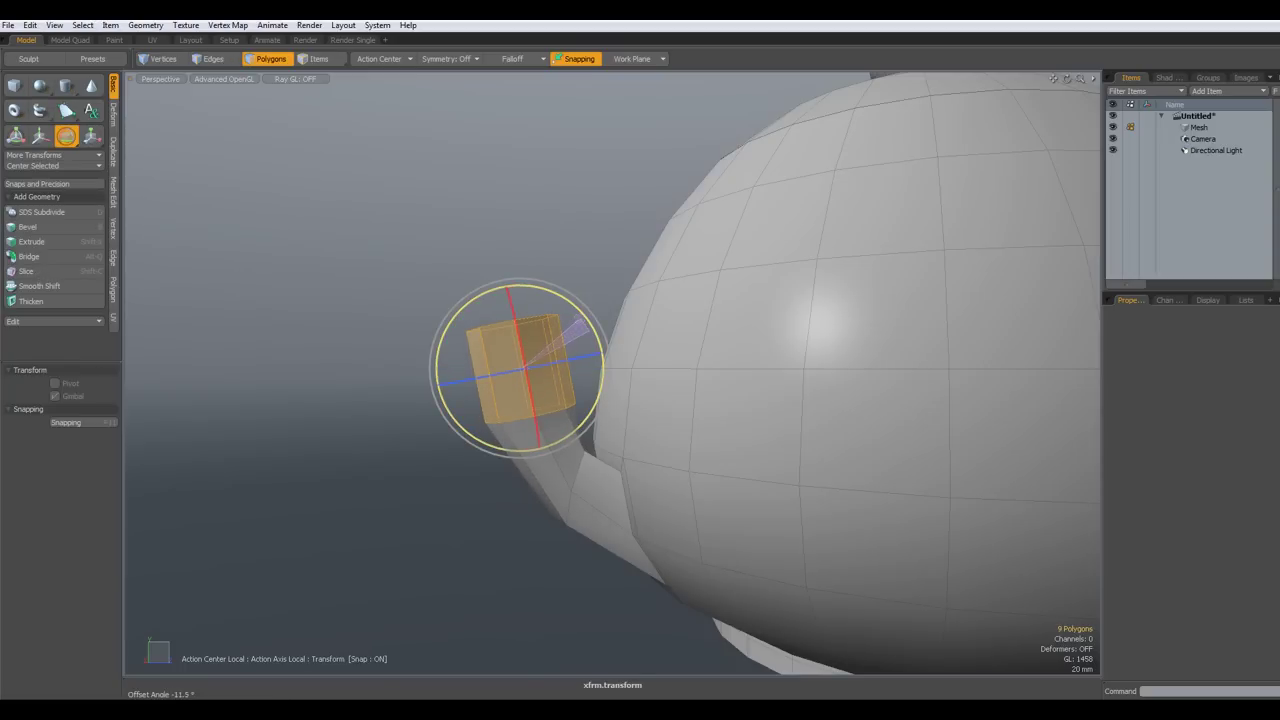
pyautogui.press('w')
pyautogui.moveTo(563, 294); pyautogui.dragTo(555, 300)
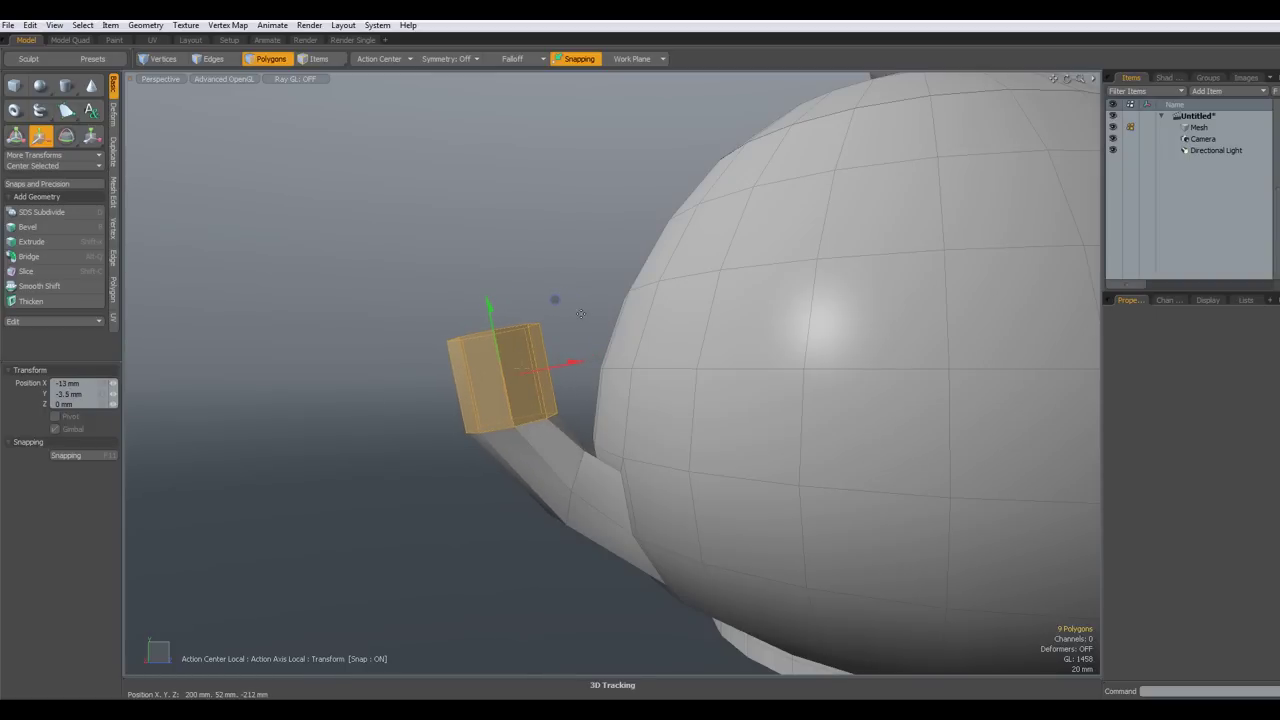
pyautogui.press('space')
# Taper the spout by scaling its top face uniformly to about 86%
pyautogui.moveTo(399, 310); pyautogui.dragTo(560, 349)
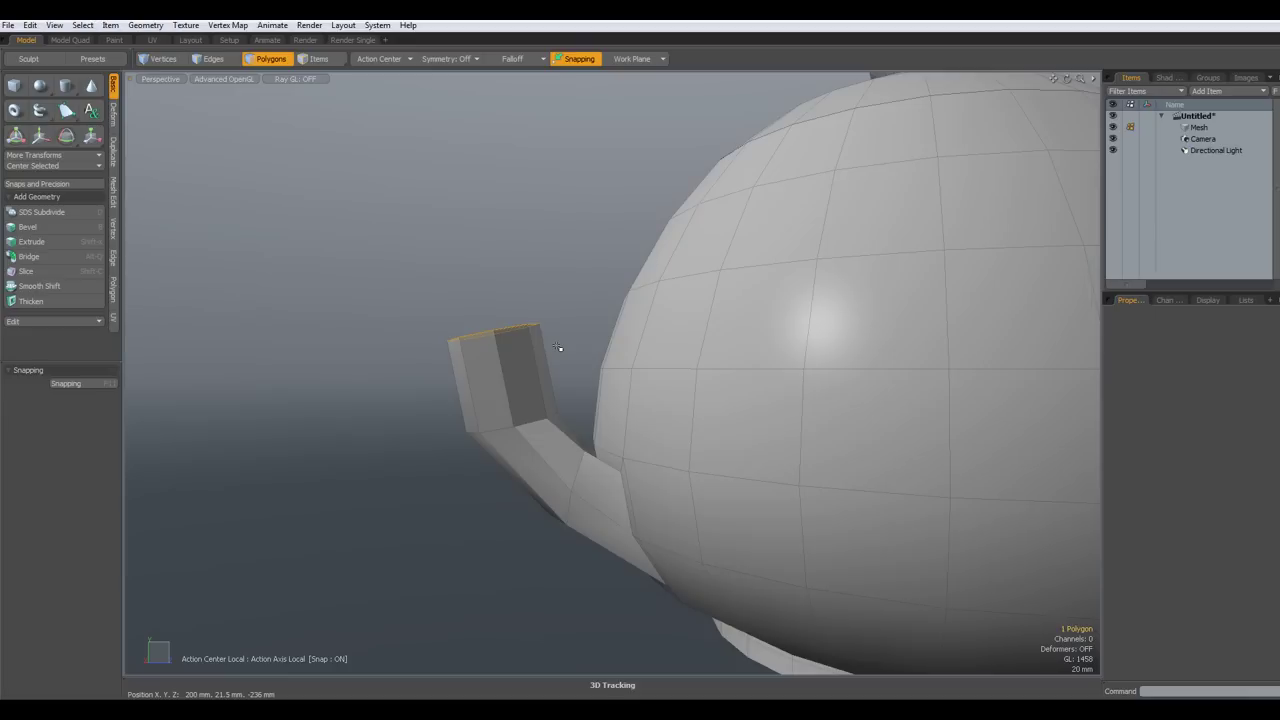
pyautogui.press('r')
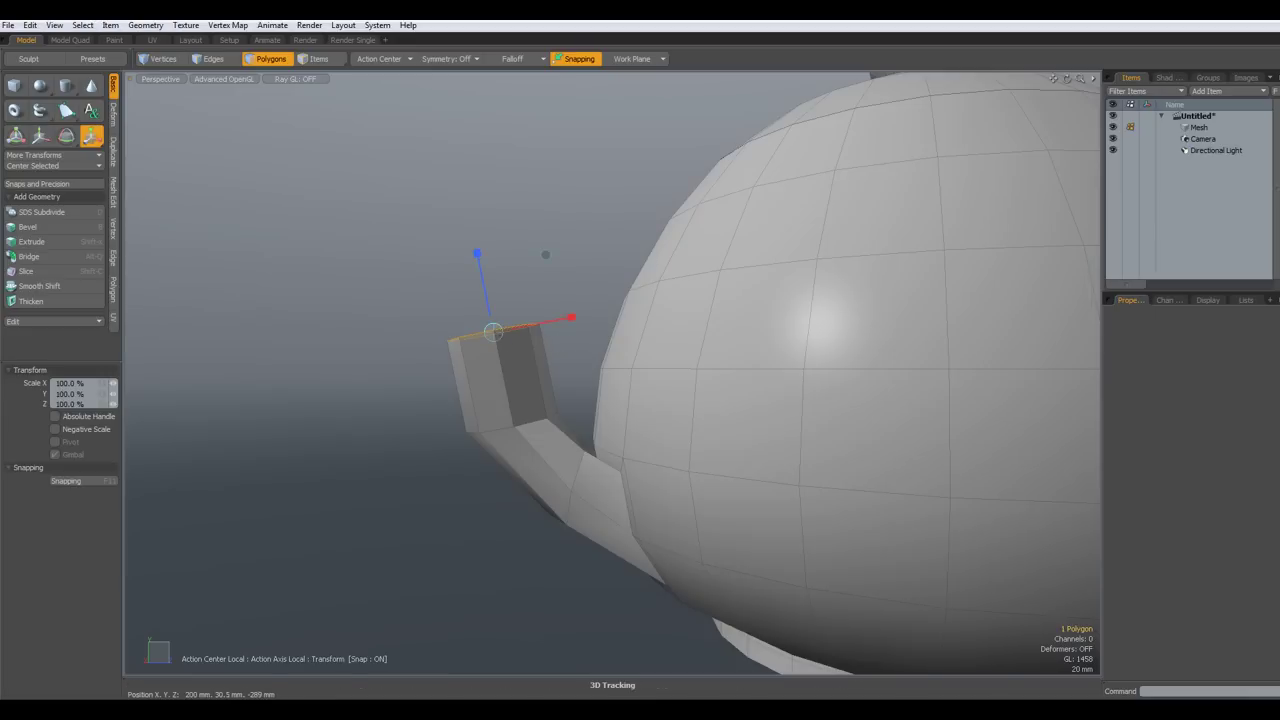
pyautogui.moveTo(499, 334); pyautogui.dragTo(482, 336)
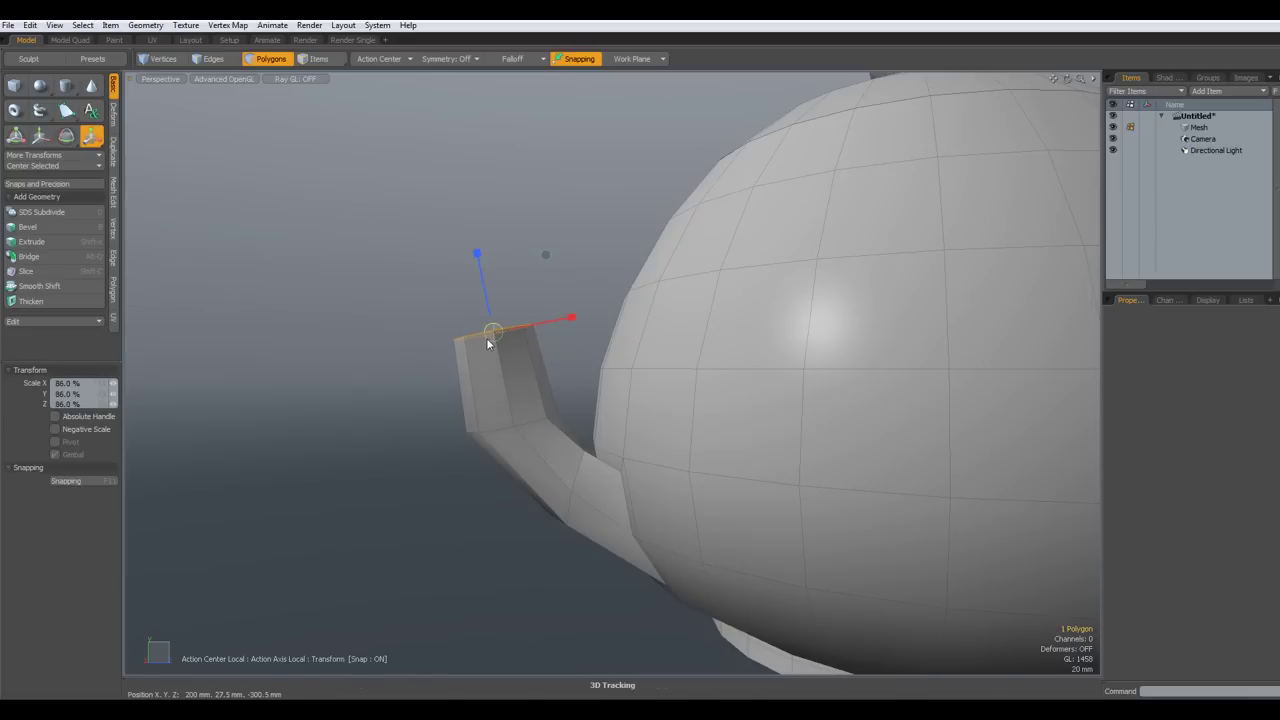
# Extrude the spout's end face upward and outward, and rotate the new end to follow the outward curve
pyautogui.hotkey('shift', 'x')
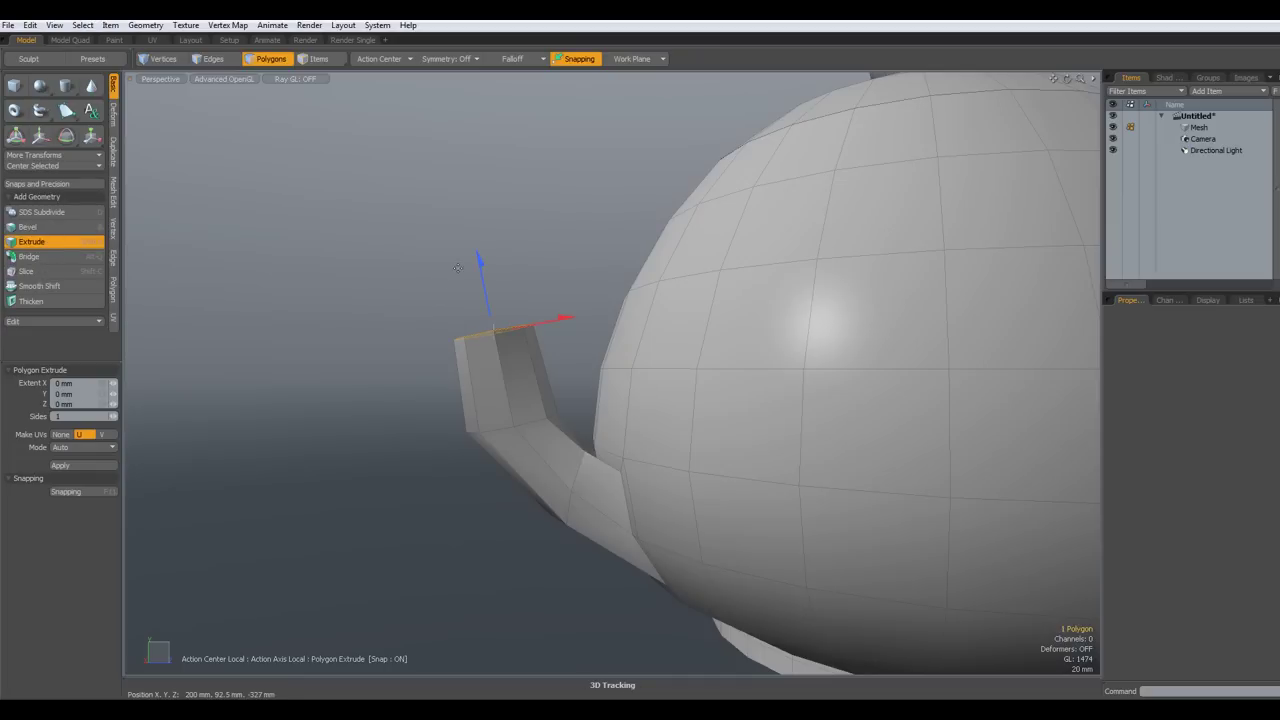
pyautogui.moveTo(499, 282); pyautogui.dragTo(450, 201)
pyautogui.press('e')
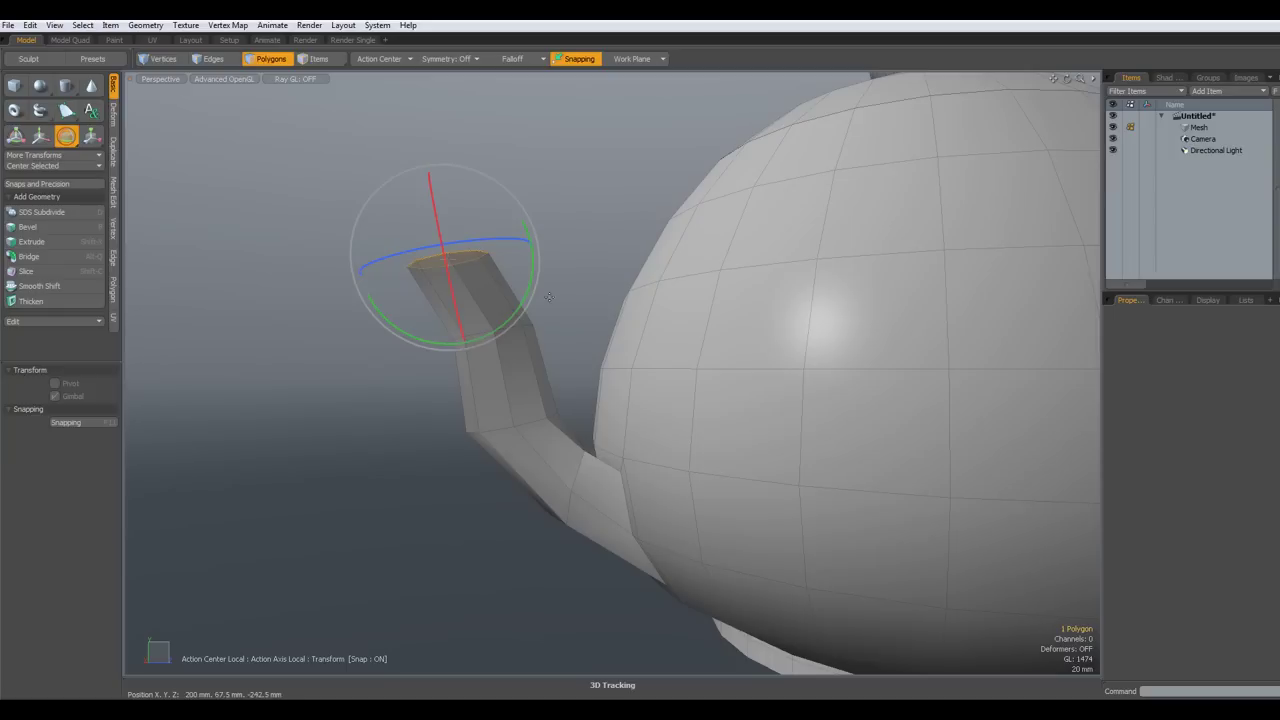
pyautogui.moveTo(532, 281); pyautogui.dragTo(533, 260)
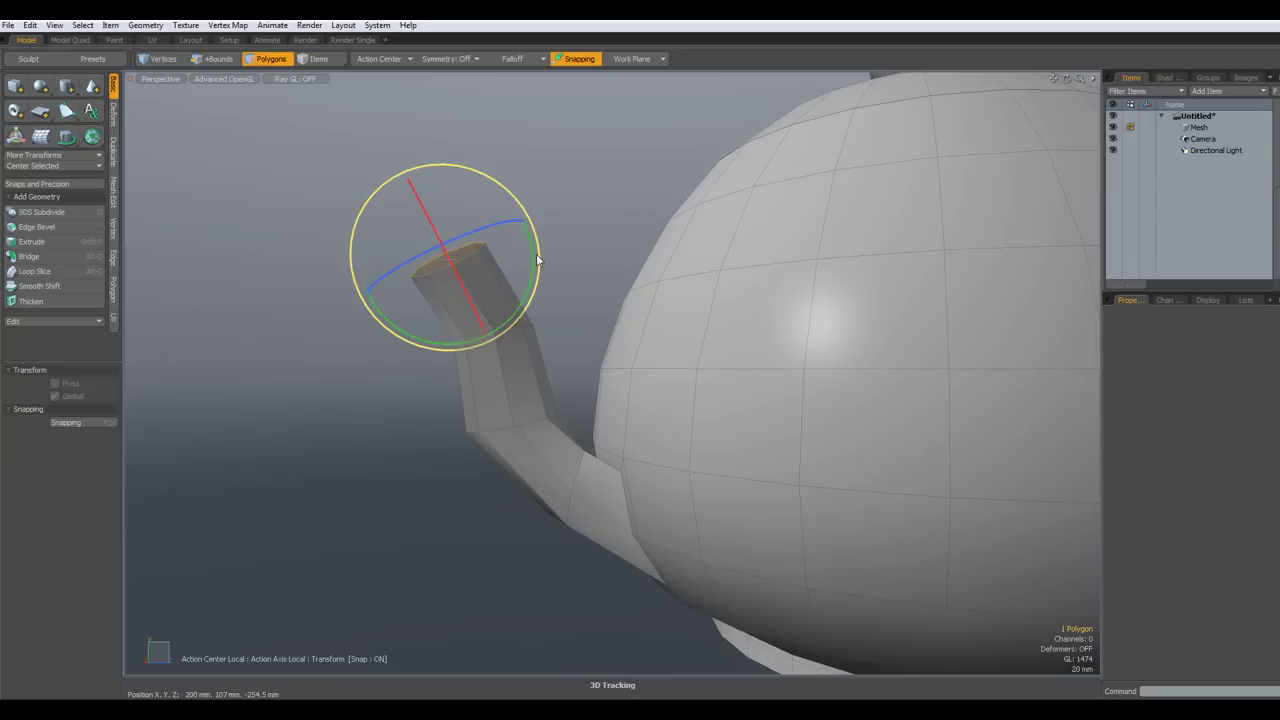
# Extrude the spout's end face again by about -17.9 mm on X and 42.5 mm on Z
pyautogui.hotkey('shift', 'x')
pyautogui.click(515, 212)
pyautogui.moveTo(457, 212); pyautogui.dragTo(446, 262)
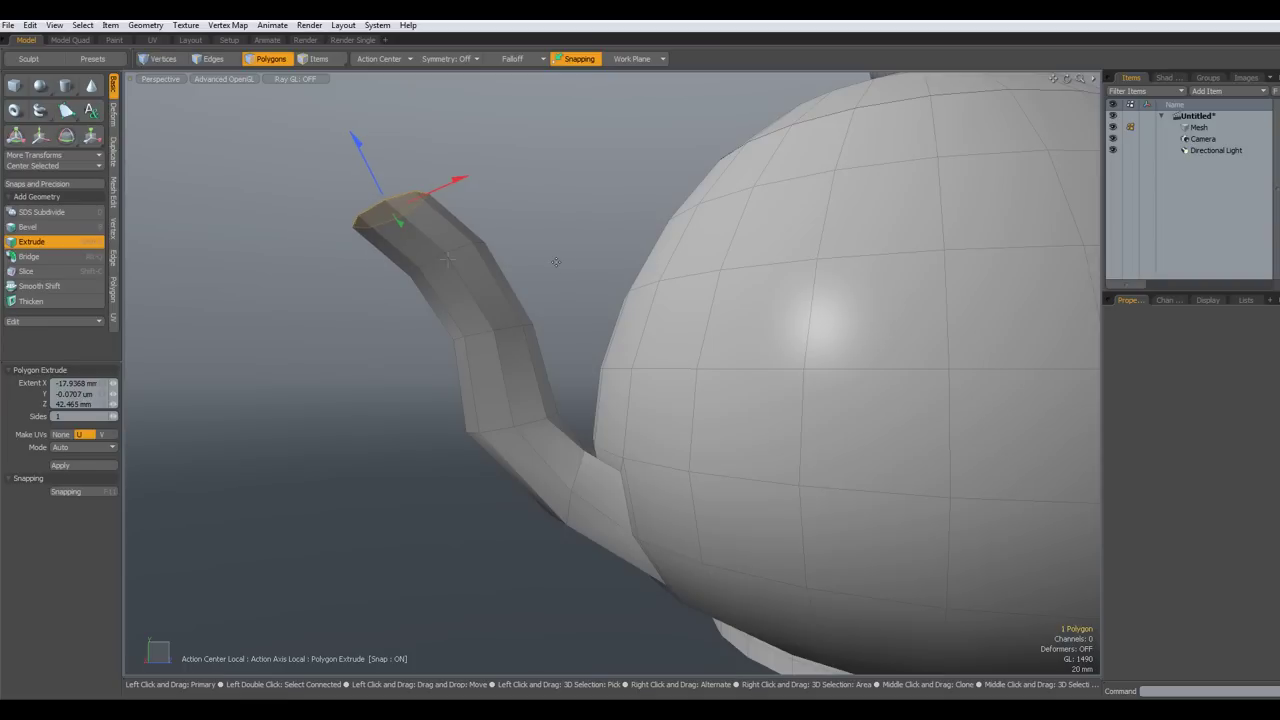
# Inset the spout's end polygon by 8 mm with a Polygon Bevel to form the rim
pyautogui.hotkey('ctrl', 'space')
pyautogui.click(604, 228)
pyautogui.keyDown('alt'); pyautogui.moveTo(590, 226); pyautogui.dragTo(651, 306); pyautogui.keyUp('alt')
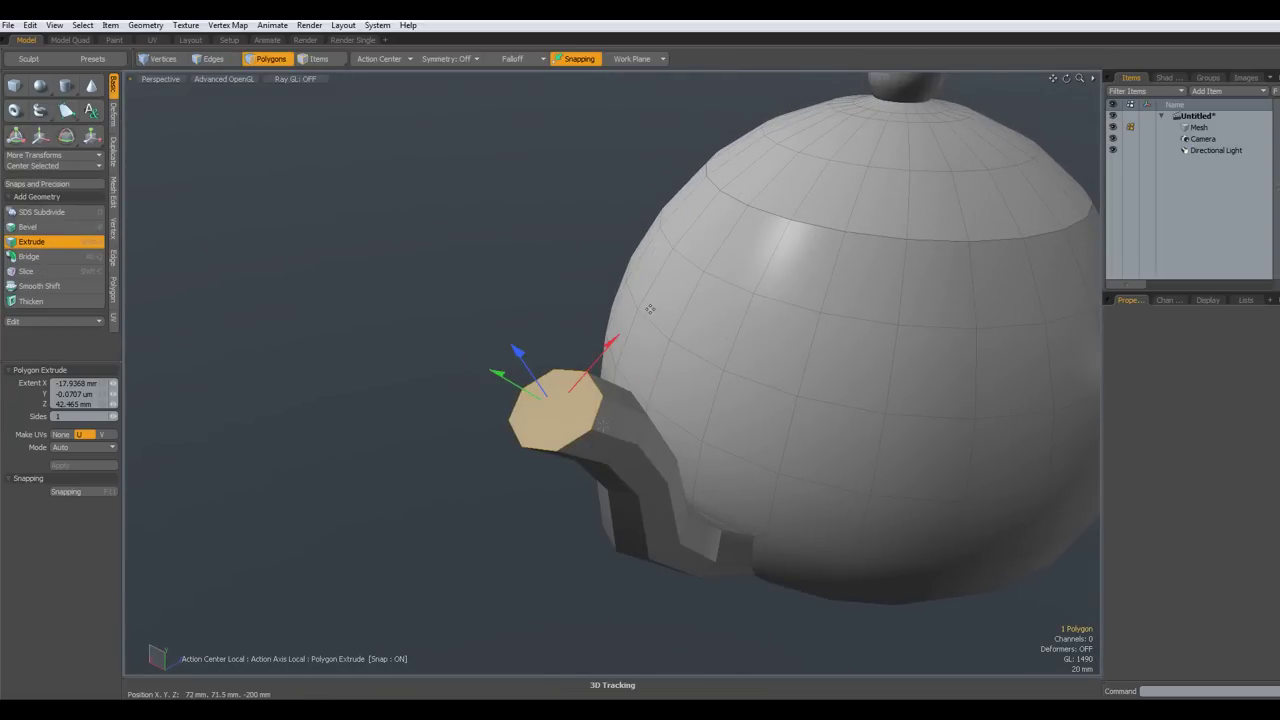
pyautogui.press('b')
pyautogui.click(555, 408)
pyautogui.moveTo(629, 453); pyautogui.dragTo(626, 450)
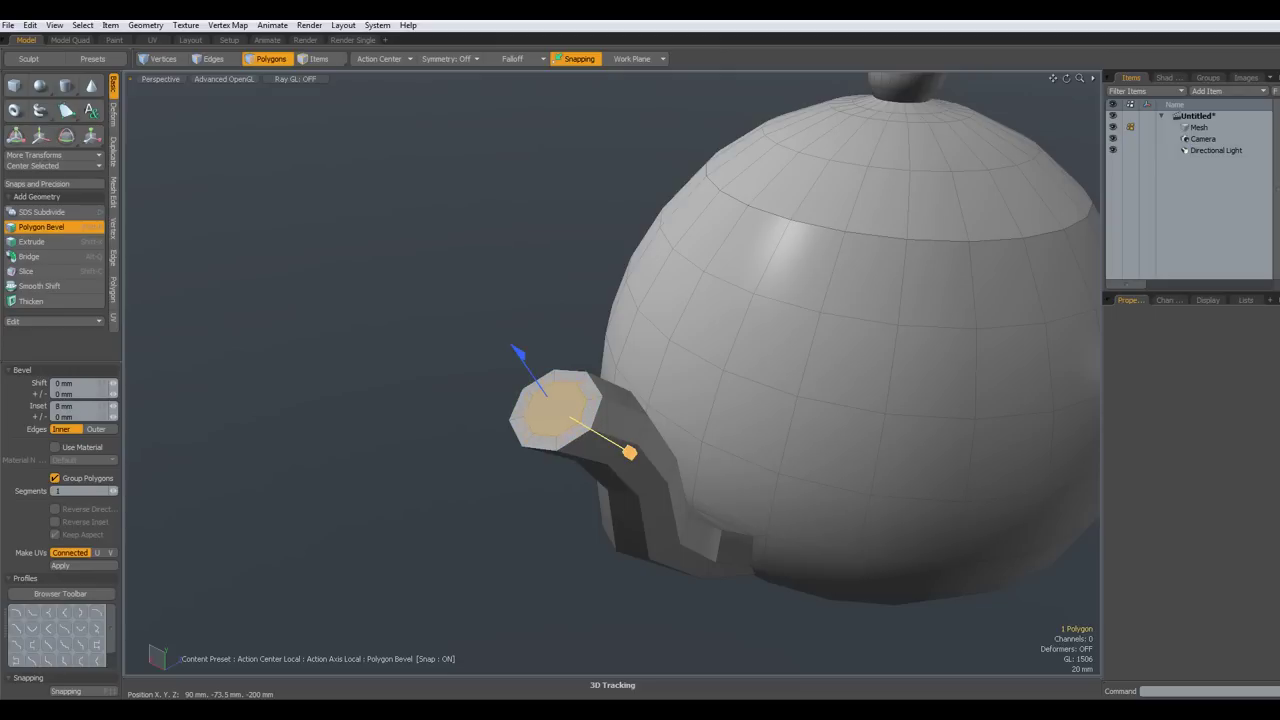
# Start a new bevel on the inset polygon and push it down inside the spout to hollow the opening
pyautogui.keyDown('shift'); pyautogui.click(429, 382); pyautogui.keyUp('shift')
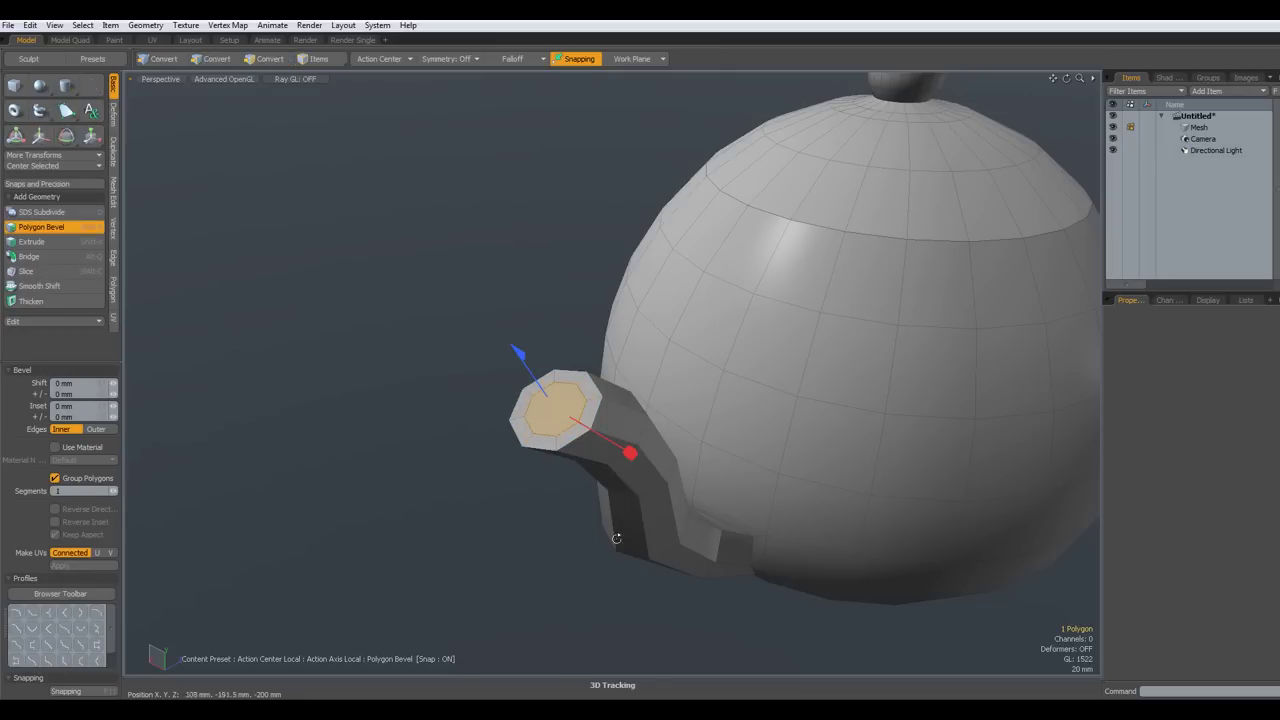
pyautogui.keyDown('alt'); pyautogui.moveTo(616, 538); pyautogui.dragTo(524, 500); pyautogui.keyUp('alt')
pyautogui.moveTo(338, 209); pyautogui.dragTo(372, 264)
pyautogui.moveTo(400, 345); pyautogui.dragTo(415, 333)
# Move the recessed polygon about 23 mm on X and 6.5 mm on Z to fit inside the spout, and delete it
pyautogui.press('w')
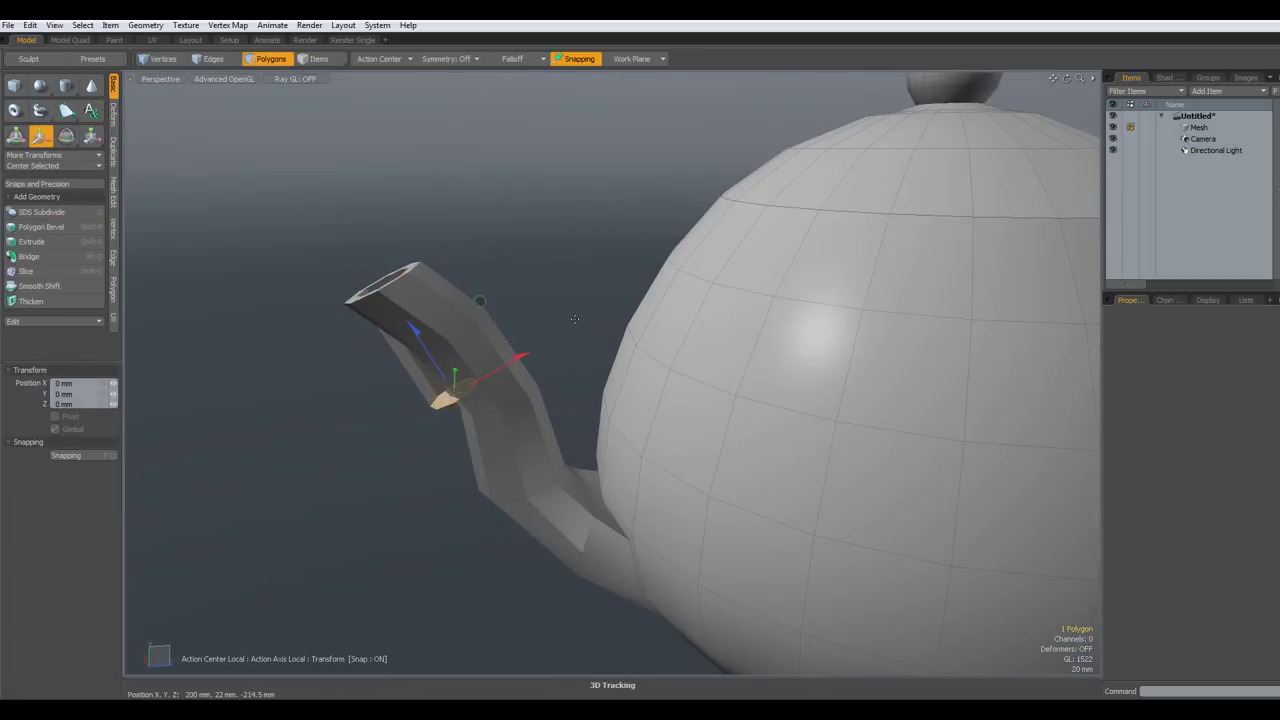
pyautogui.moveTo(488, 295); pyautogui.dragTo(507, 273)
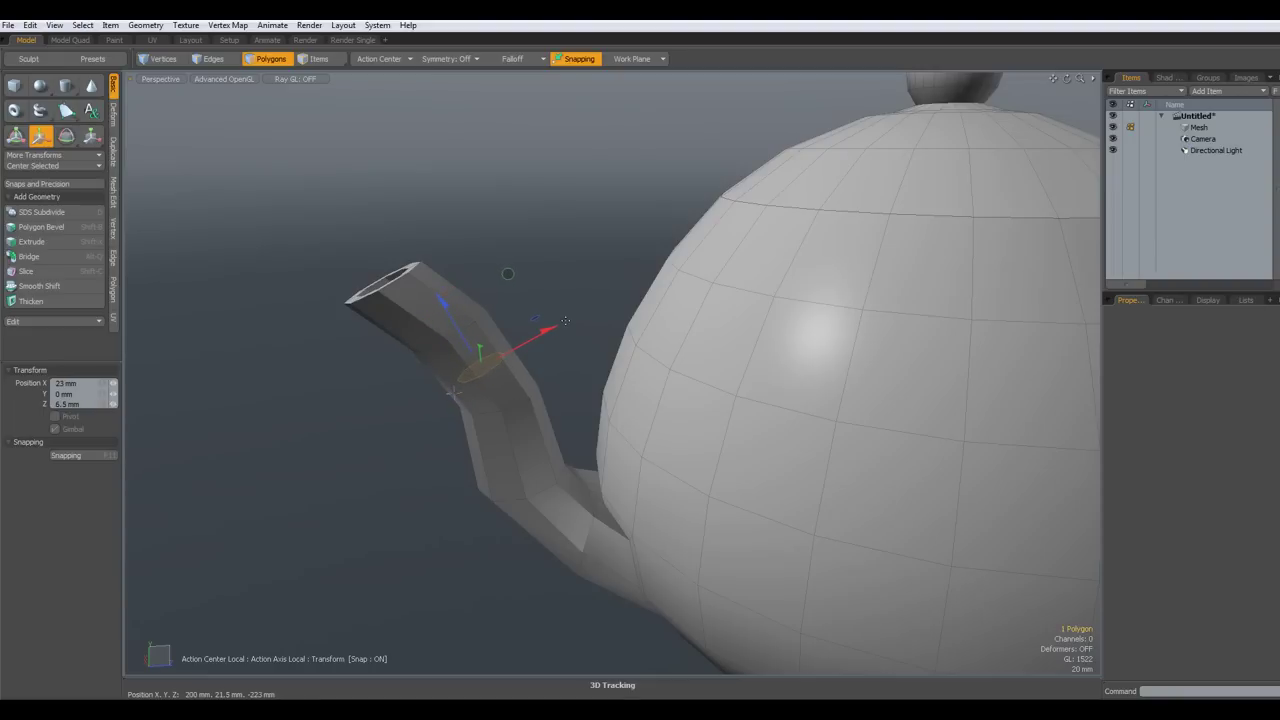
pyautogui.press('Delete')
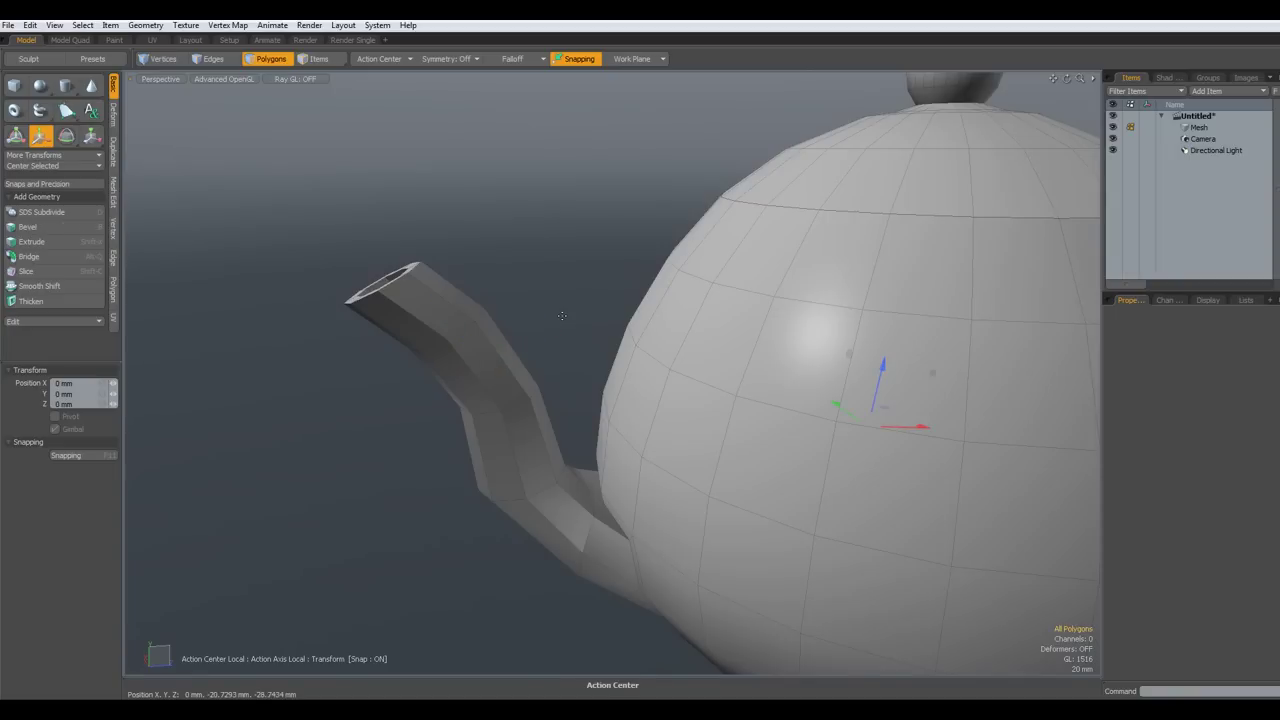
# Preview the teapot and its hollow spout with subdivision on, and return to the unsmoothed mesh
pyautogui.hotkey('ctrl', 'space')
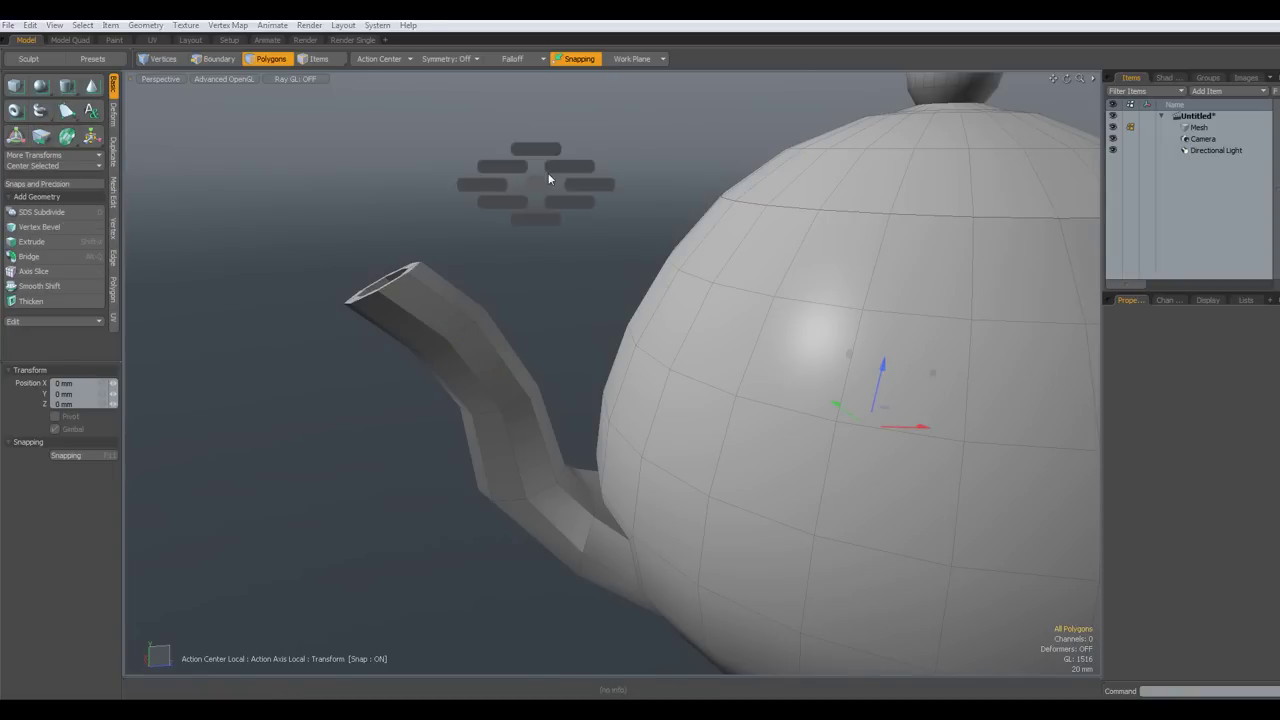
pyautogui.click(546, 172)
pyautogui.moveTo(545, 173)
pyautogui.keyDown('alt'); pyautogui.mouseDown()
pyautogui.moveTo(500, 175)
pyautogui.moveTo(550, 167)
pyautogui.mouseUp(); pyautogui.keyUp('alt')
pyautogui.press('Tab')
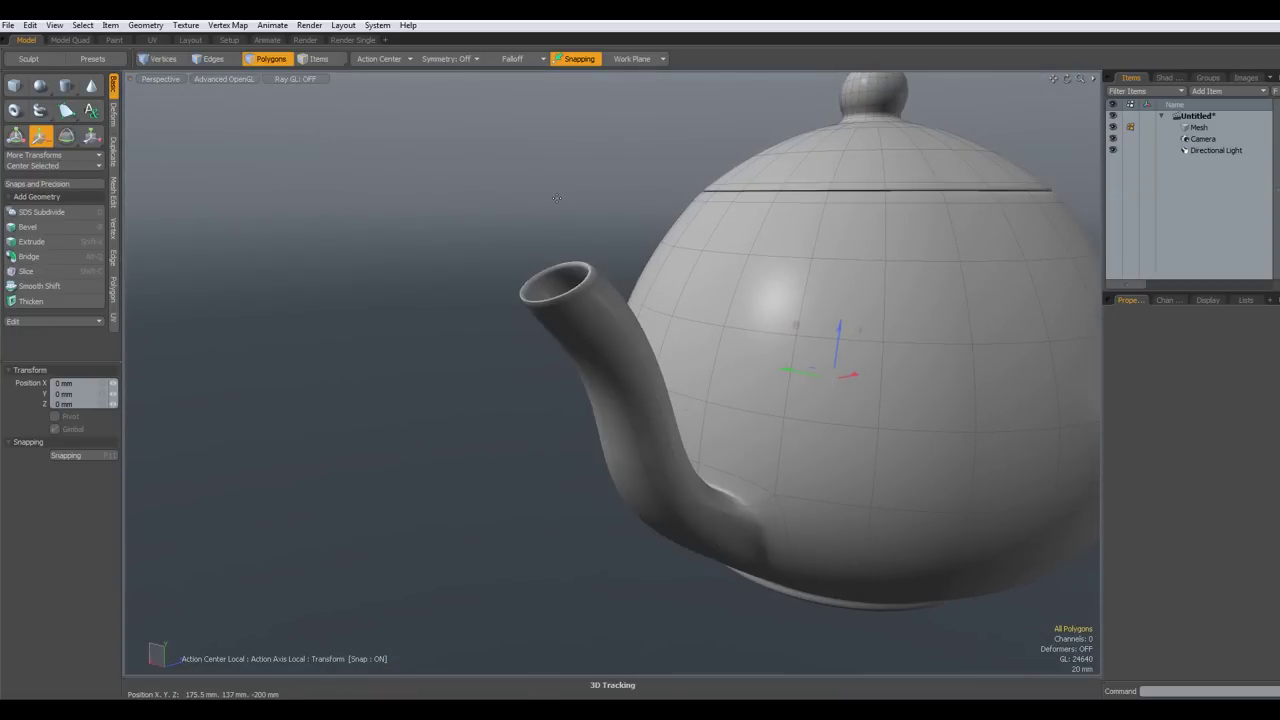
pyautogui.press('Tab')
# Loop-slice the spout rim with two symmetric loops at 20% position
pyautogui.scroll(5, 533, 243)
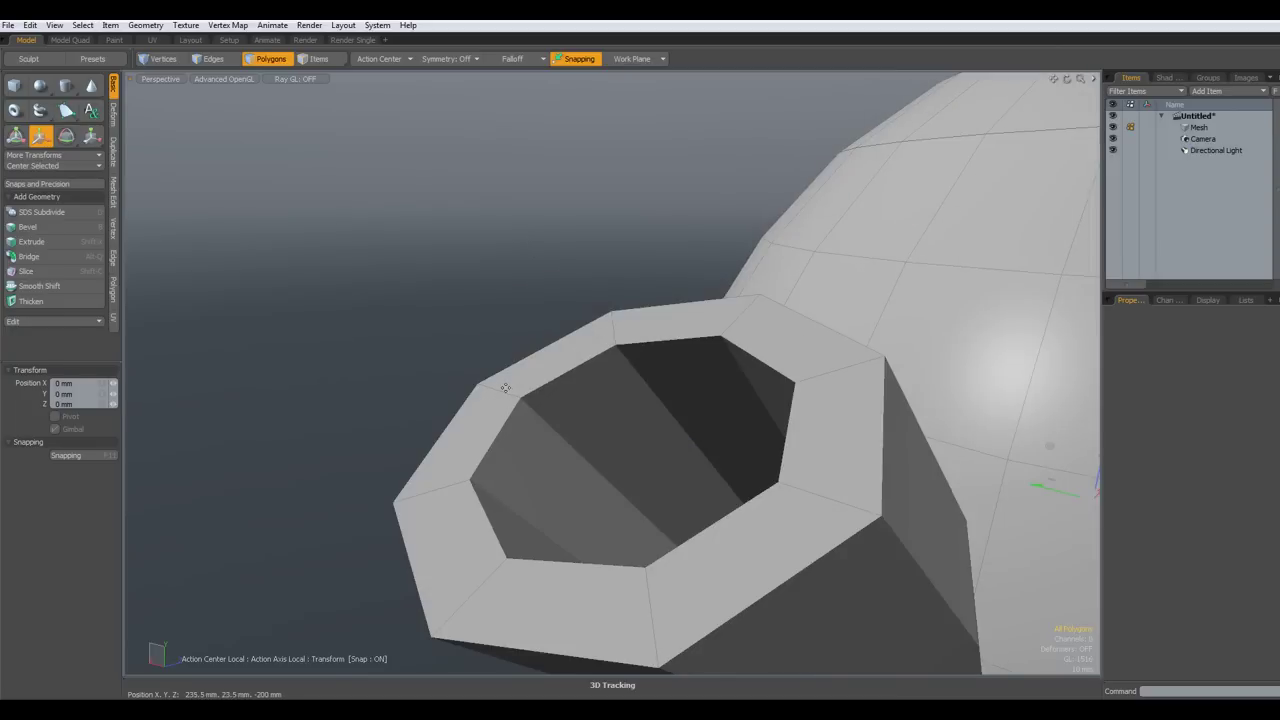
pyautogui.press('2')
pyautogui.click(495, 393)
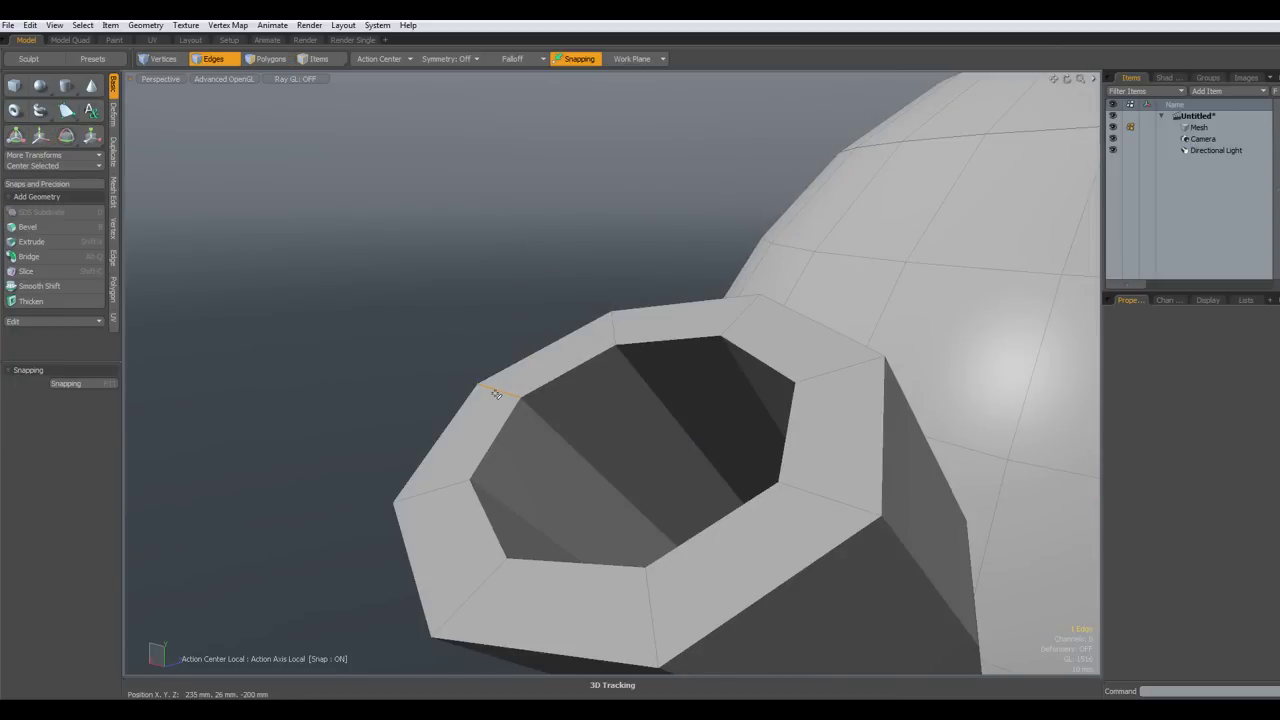
pyautogui.hotkey('alt', 'c')
pyautogui.click(495, 393)
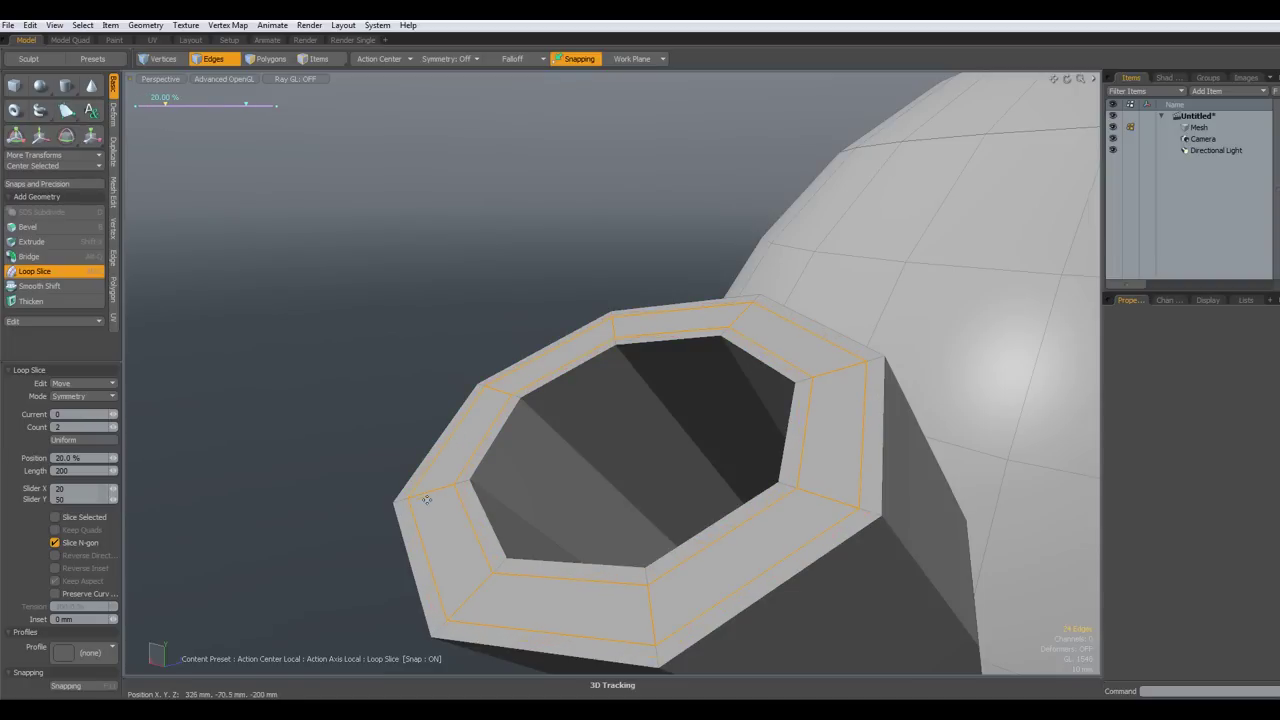
pyautogui.press('space')
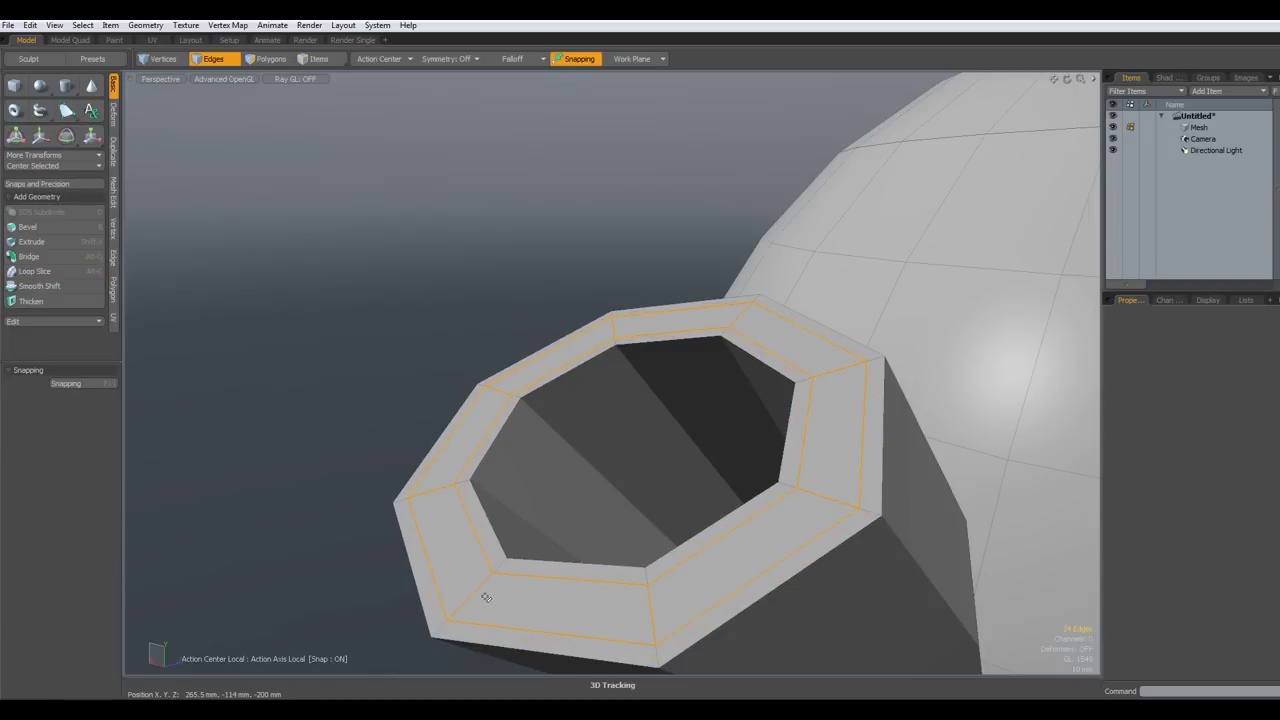
# Select the ring of polygons between the two rim loops and raise it 2 mm outward along local Z
pyautogui.press('3')
pyautogui.moveTo(491, 594); pyautogui.dragTo(470, 573)
pyautogui.keyDown('ctrl'); pyautogui.click(467, 573); pyautogui.keyUp('ctrl')
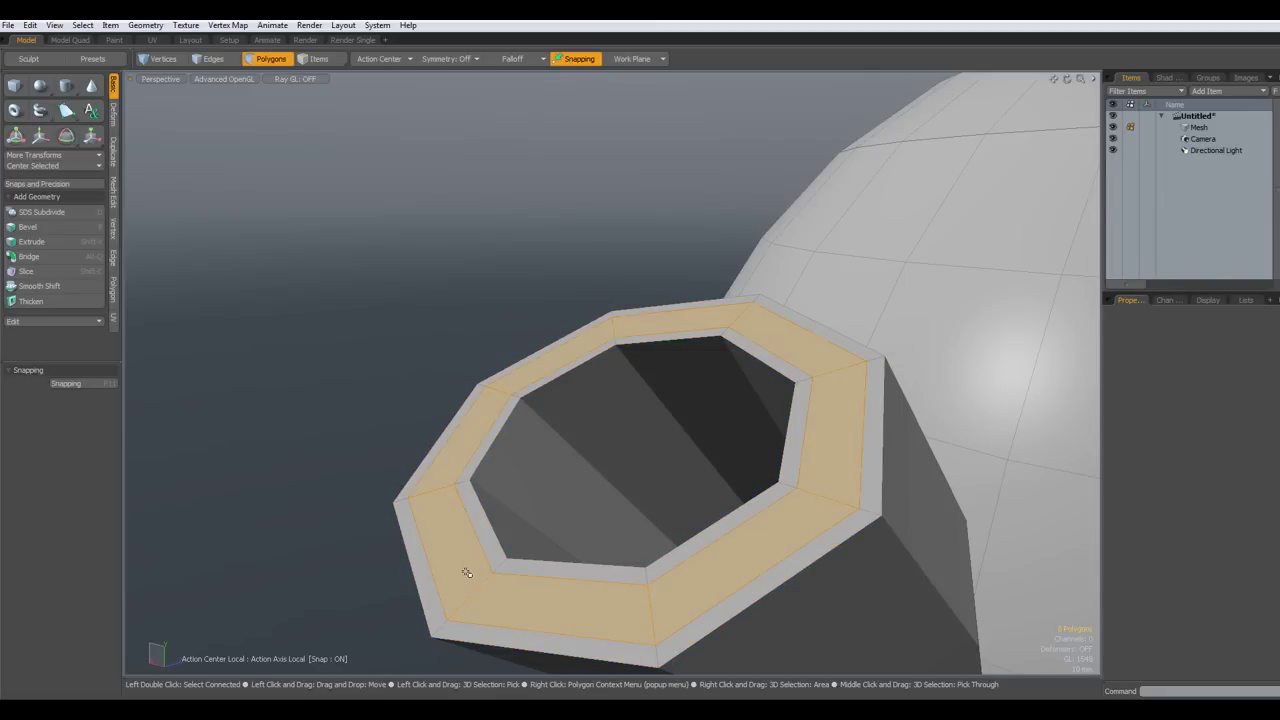
pyautogui.press('w')
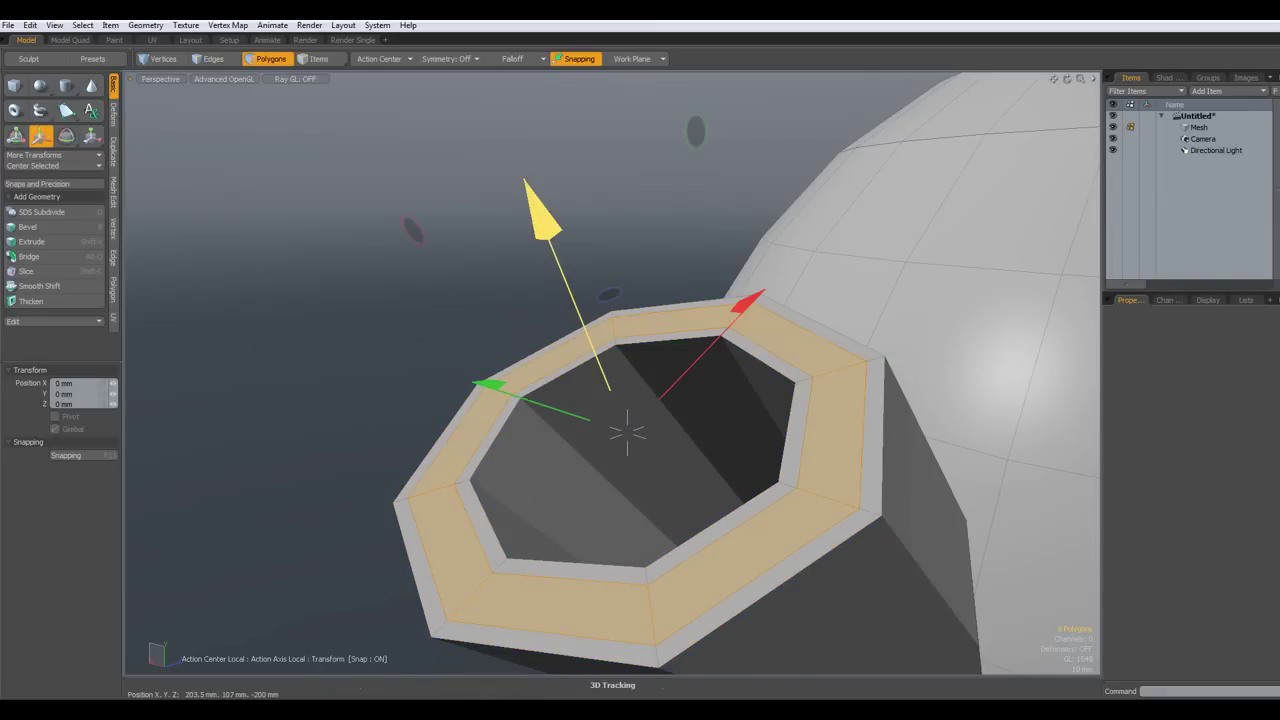
pyautogui.moveTo(543, 215); pyautogui.dragTo(536, 197)
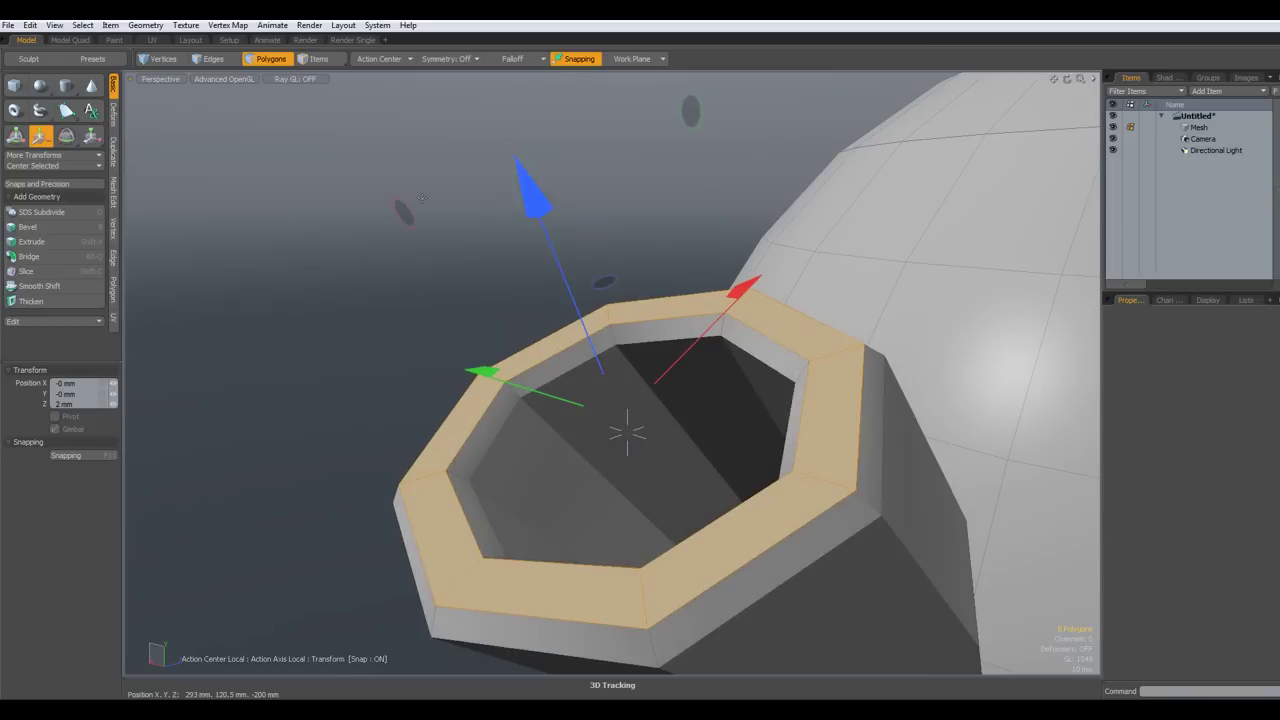
pyautogui.press('q')
pyautogui.click(361, 206)
# Turn on subdivision for the teapot and check the rounded rim and overall spout shape
pyautogui.press('Tab')
pyautogui.keyDown('alt'); pyautogui.moveTo(329, 257); pyautogui.dragTo(283, 237); pyautogui.keyUp('alt')
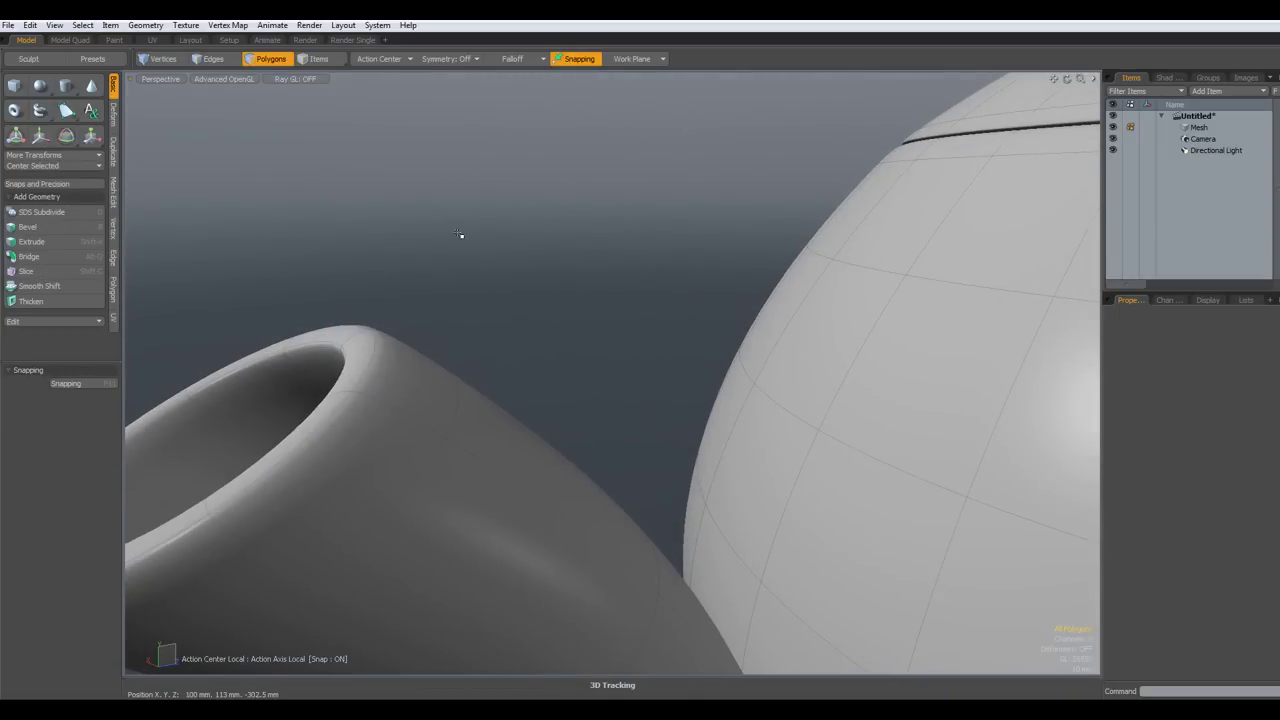
pyautogui.scroll(-6, 520, 249)
pyautogui.keyDown('alt'); pyautogui.moveTo(530, 328); pyautogui.dragTo(484, 353); pyautogui.keyUp('alt')
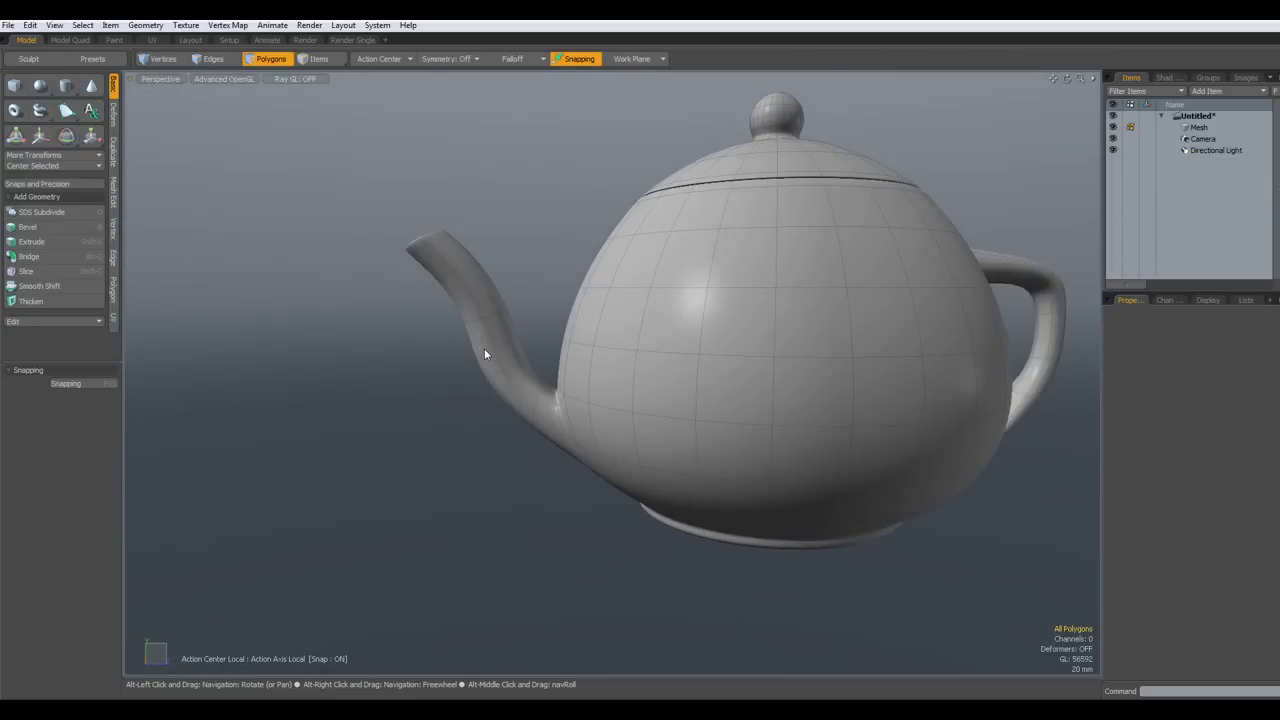
# In the Top view, add a unit plane as a separate mesh item and scale it to about 503% on both plane axes
pyautogui.press('KP_1')
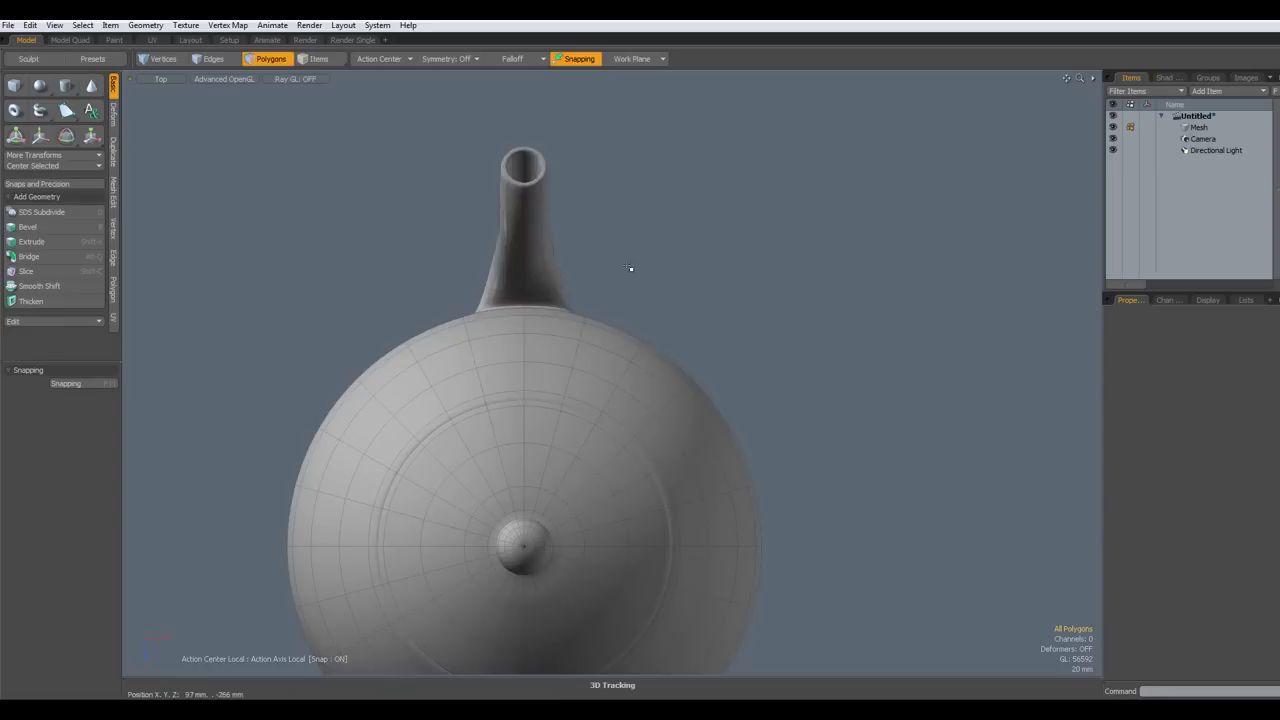
pyautogui.scroll(-3, 626, 278)
pyautogui.keyDown('alt'); pyautogui.keyDown('shift'); pyautogui.moveTo(718, 435); pyautogui.dragTo(717, 408); pyautogui.keyUp('shift'); pyautogui.keyUp('alt')
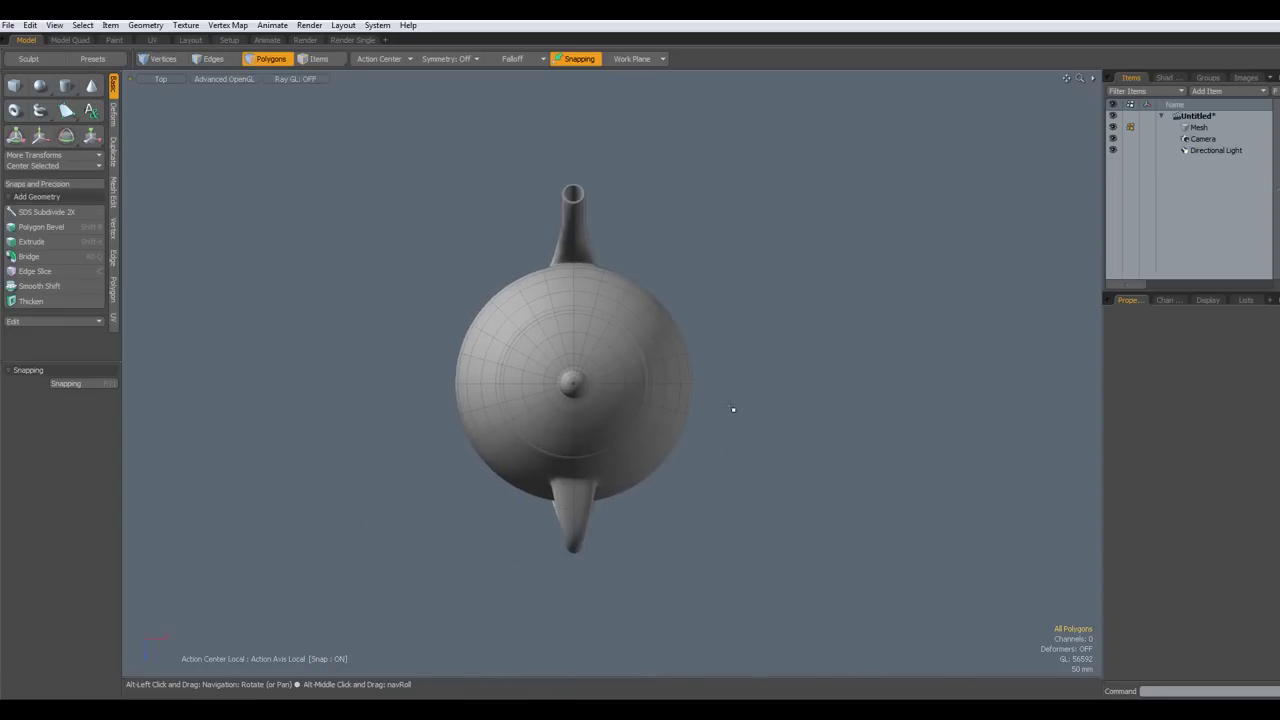
pyautogui.press('shift')
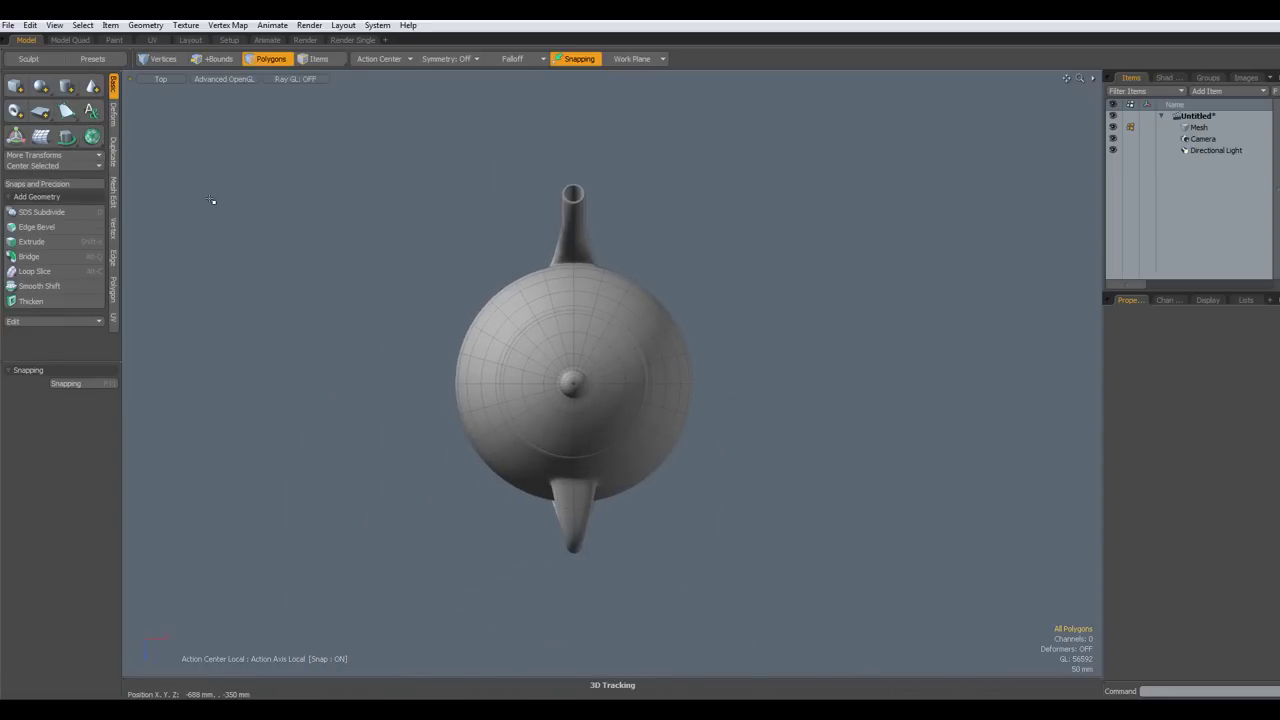
pyautogui.keyDown('alt'); pyautogui.click(40, 113); pyautogui.keyUp('alt')
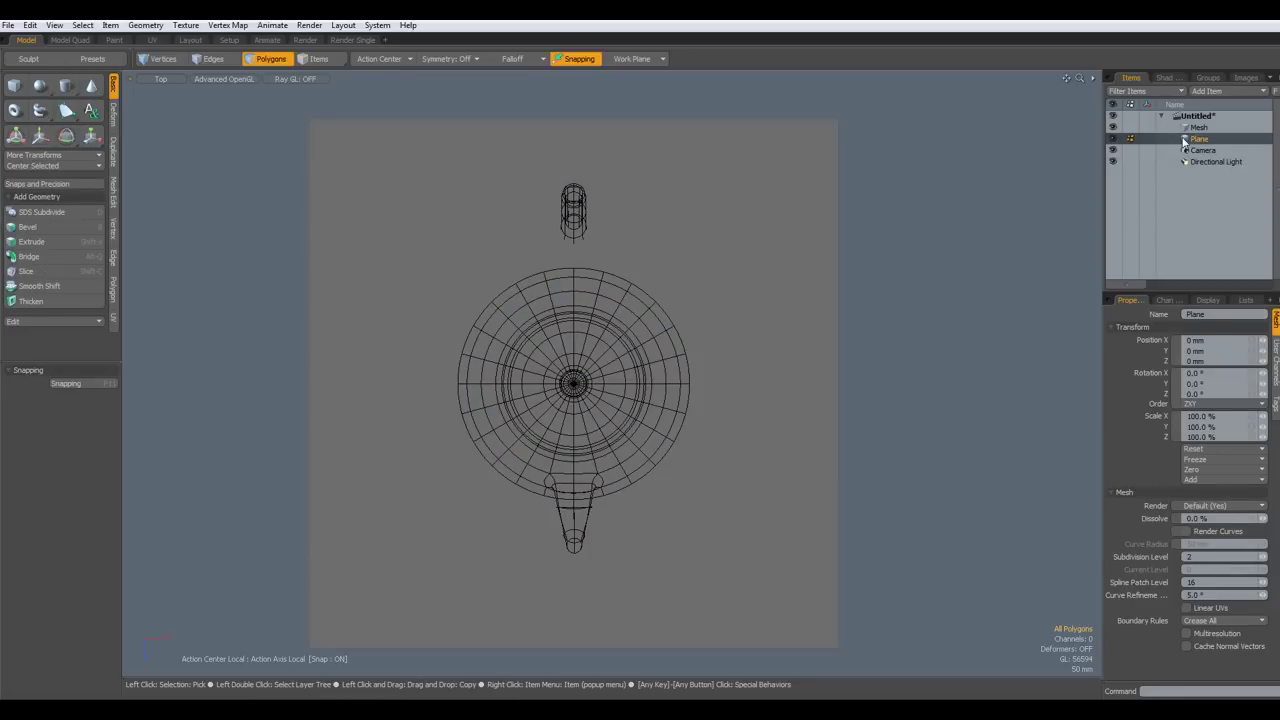
pyautogui.click(1198, 139)
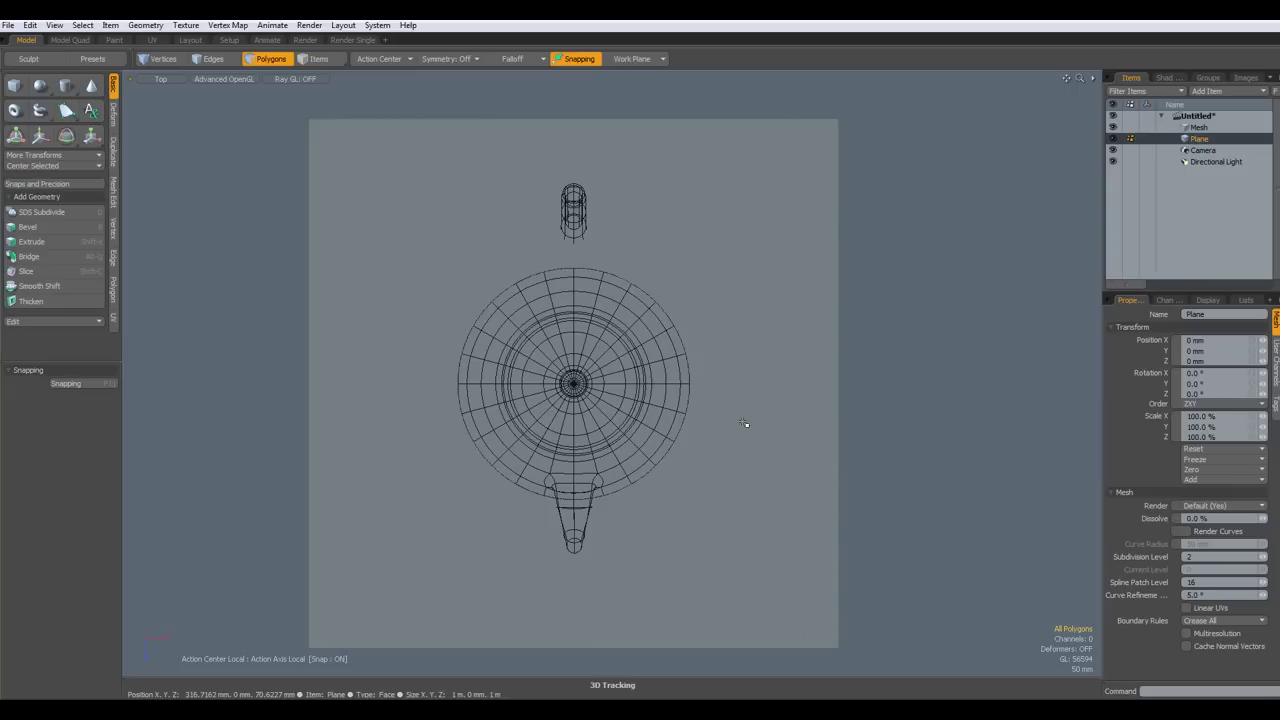
pyautogui.press('r')
pyautogui.moveTo(639, 318); pyautogui.dragTo(908, 318)
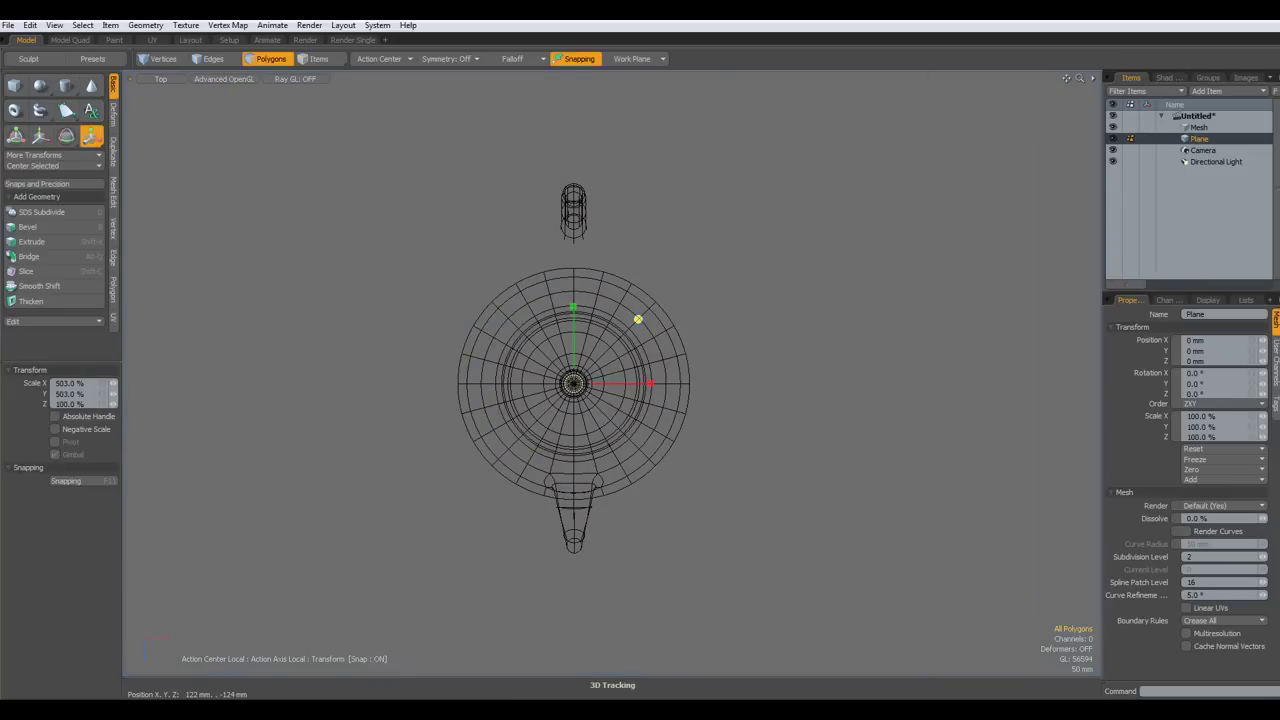
# Select the ground plane's polygon and assign it a new material named Floor
pyautogui.press('space')
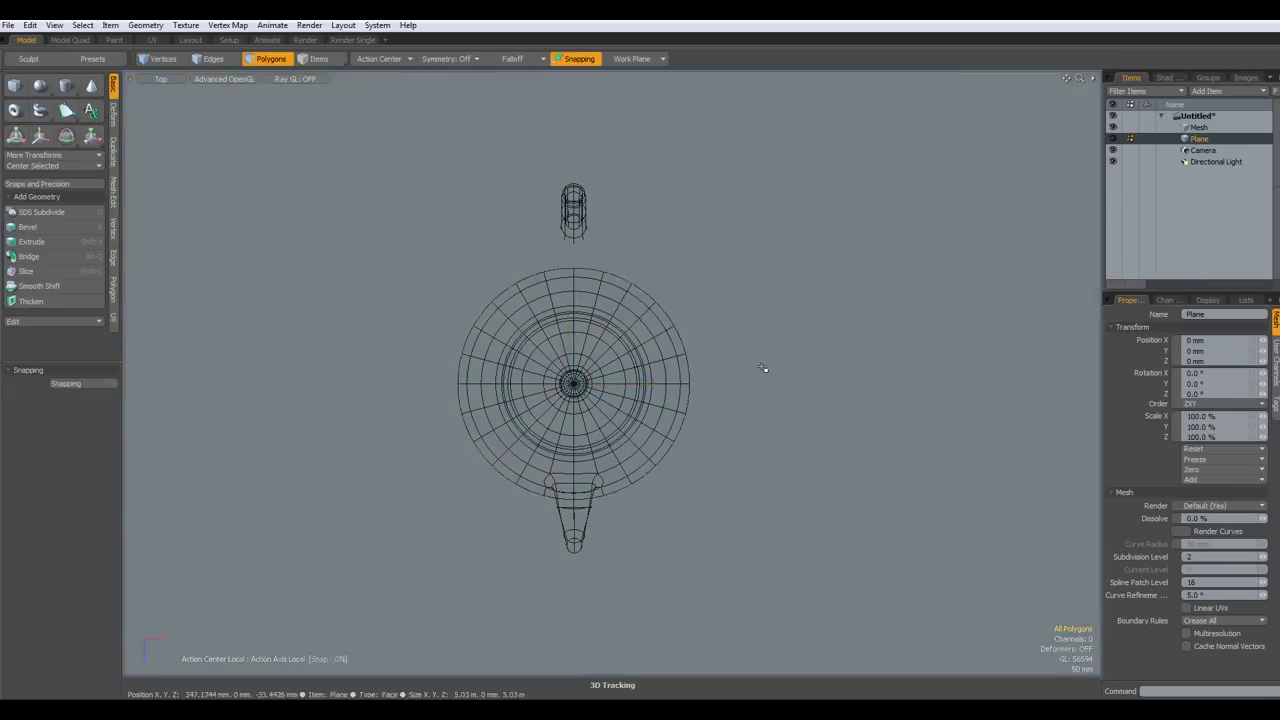
pyautogui.click(800, 375)
pyautogui.press('m')
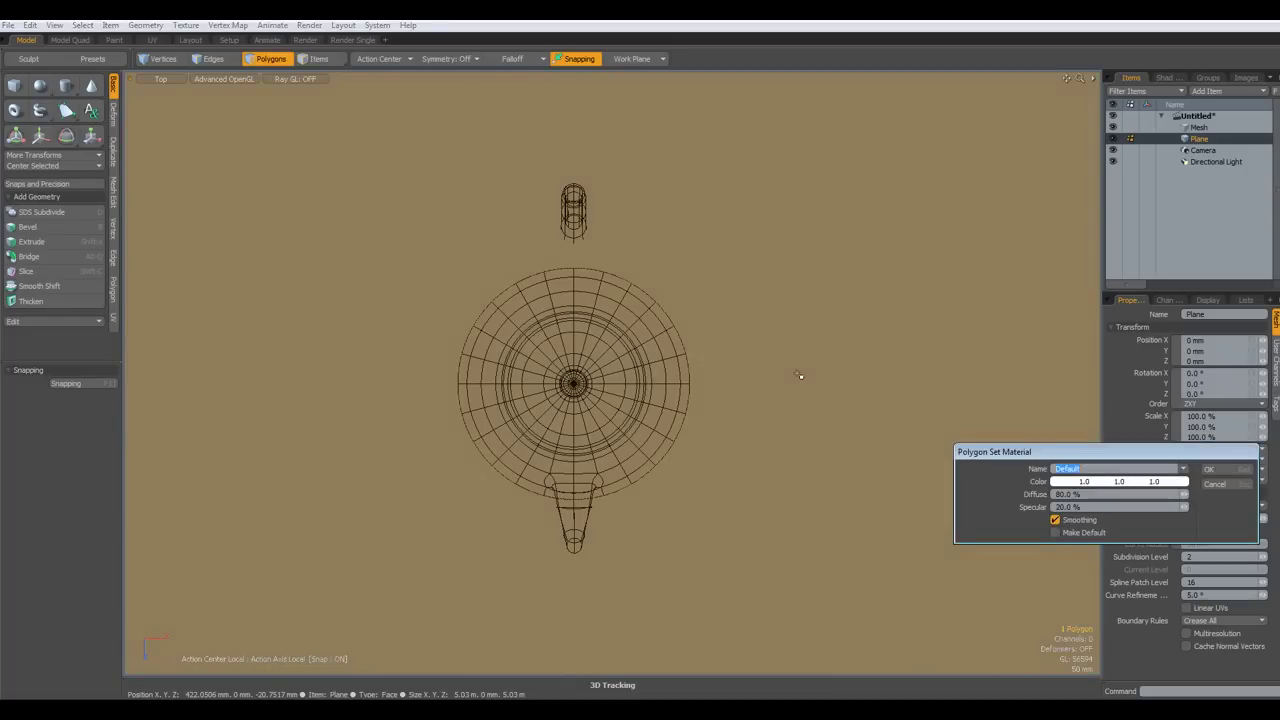
pyautogui.write('Floor')
pyautogui.press('Return')
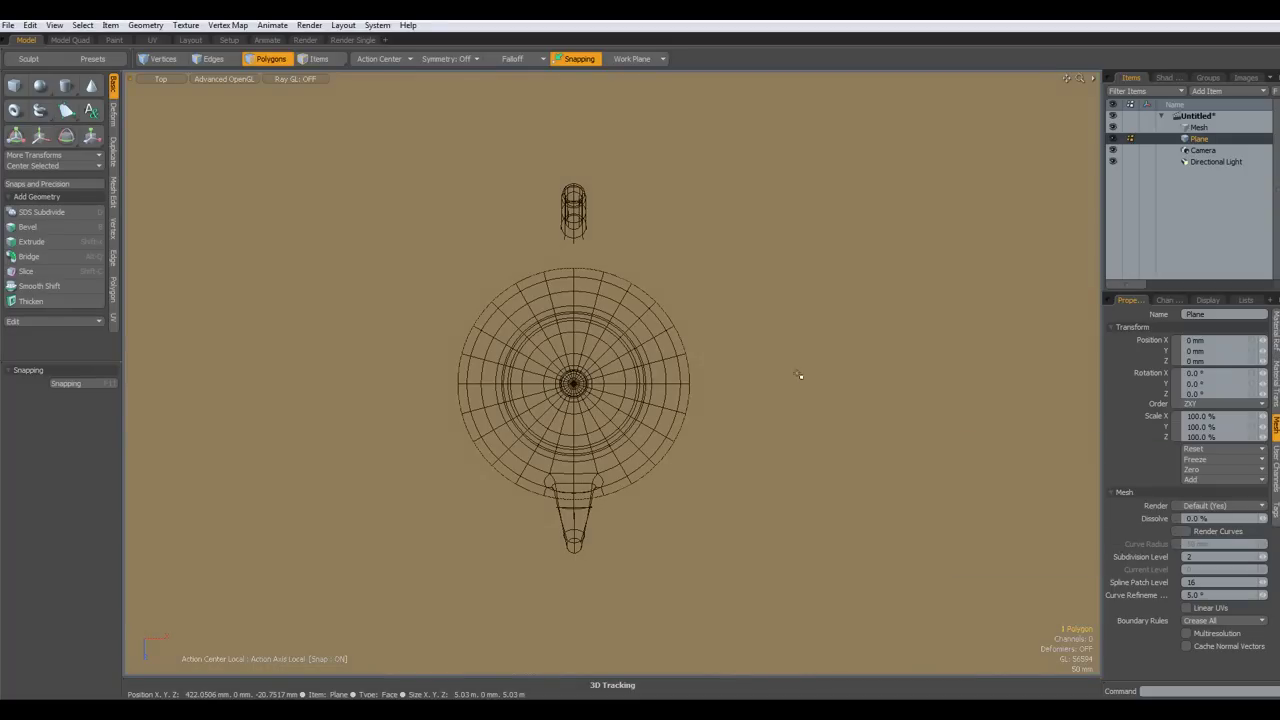
# In the Right view, move the ground plane -184 mm along local Z to the underside of the teapot's base
pyautogui.press('KP_3')
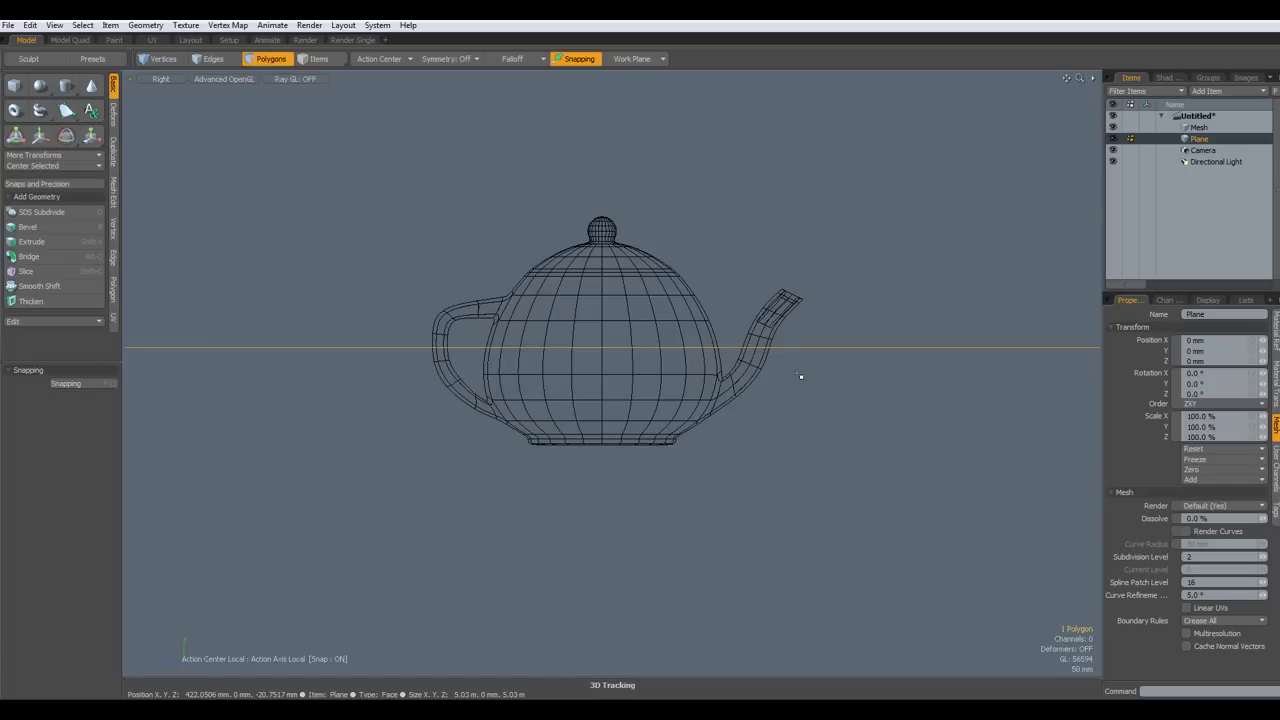
pyautogui.press('w')
pyautogui.moveTo(606, 277); pyautogui.dragTo(603, 374)
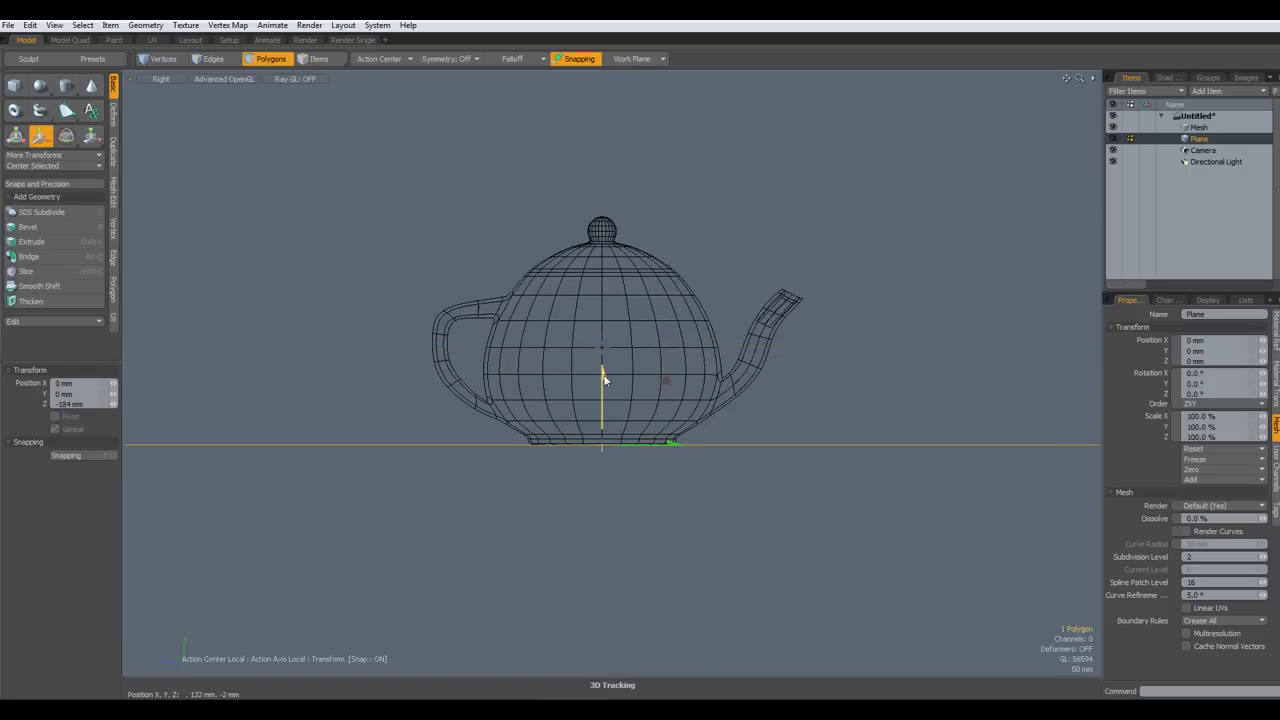
pyautogui.press('space')
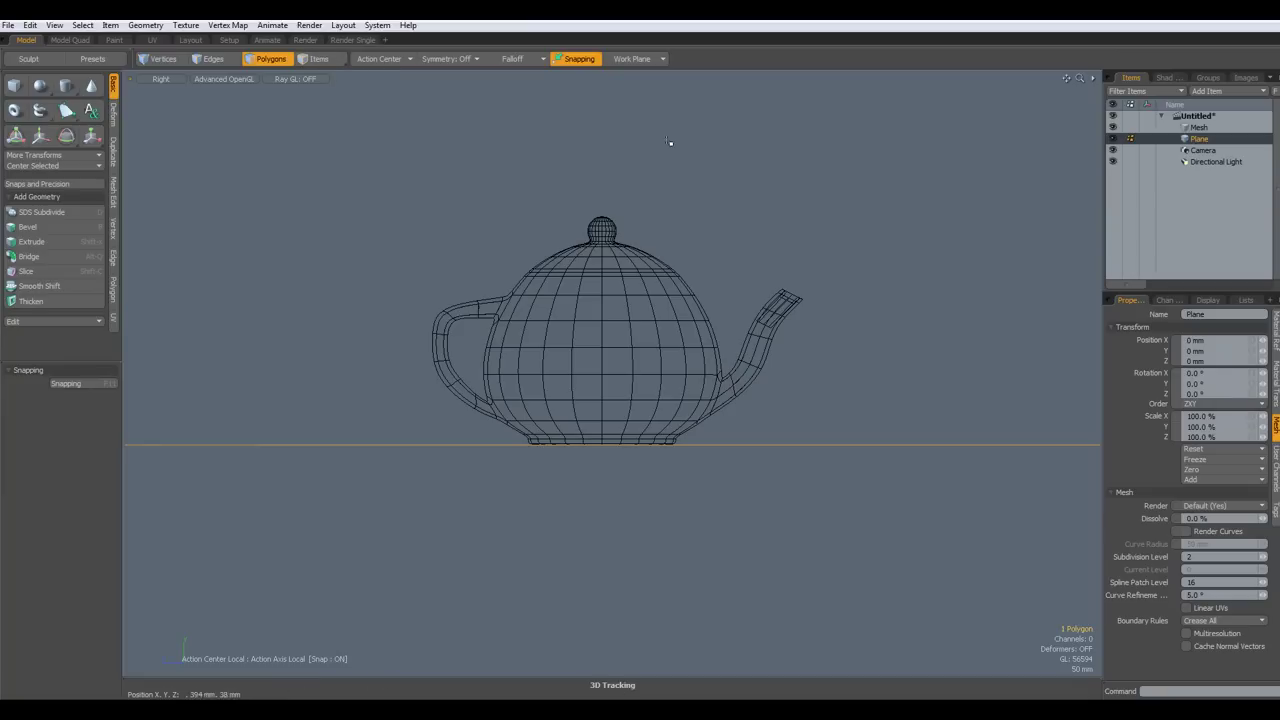
# Switch to the teapot mesh item and assign all its polygons a new material named Pot
pyautogui.click(1196, 128)
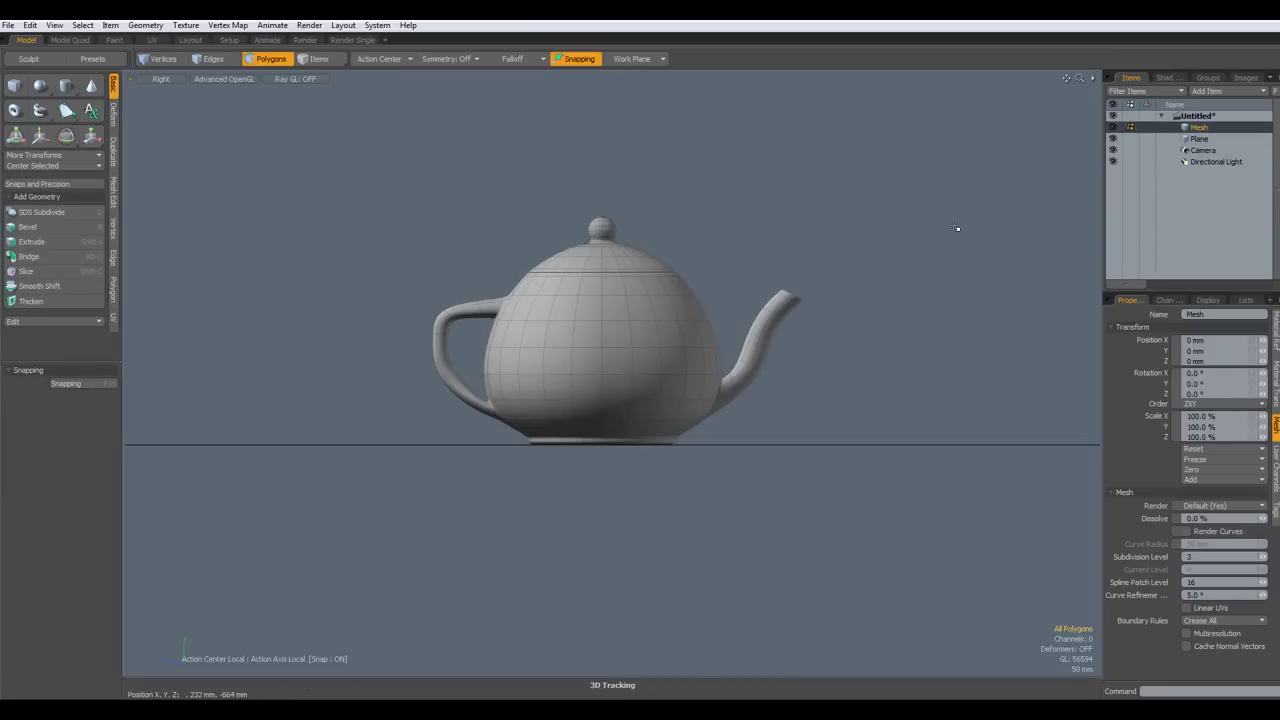
pyautogui.press('m')
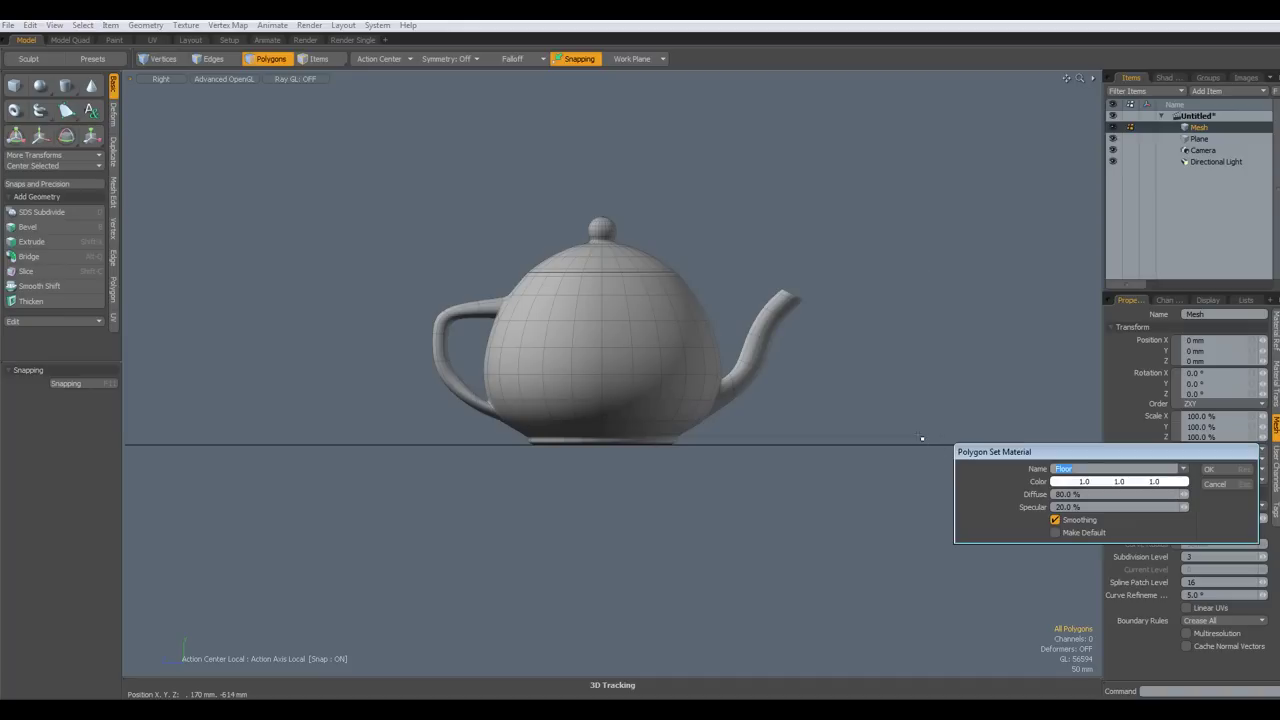
pyautogui.write('Pot')
pyautogui.press('Return')
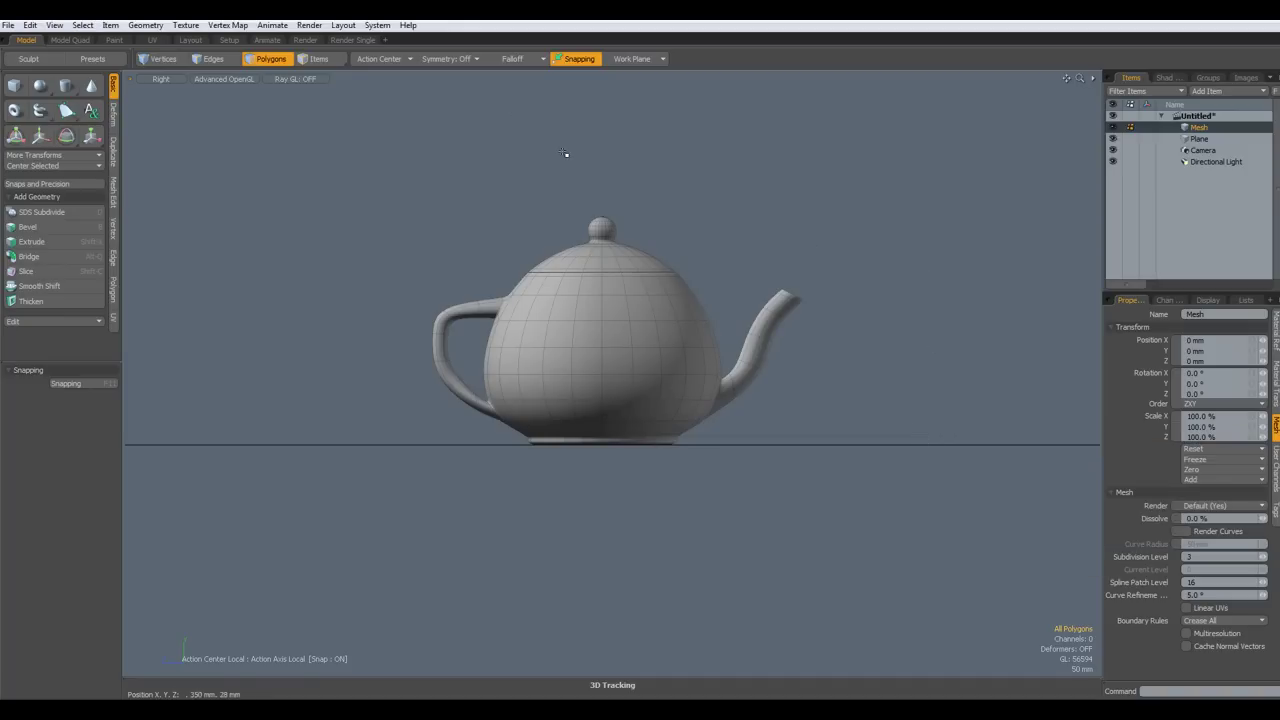
# Switch to the render layout and frame the teapot closely in the render camera, seen from slightly above with spout and handle in profile
pyautogui.click(305, 40)
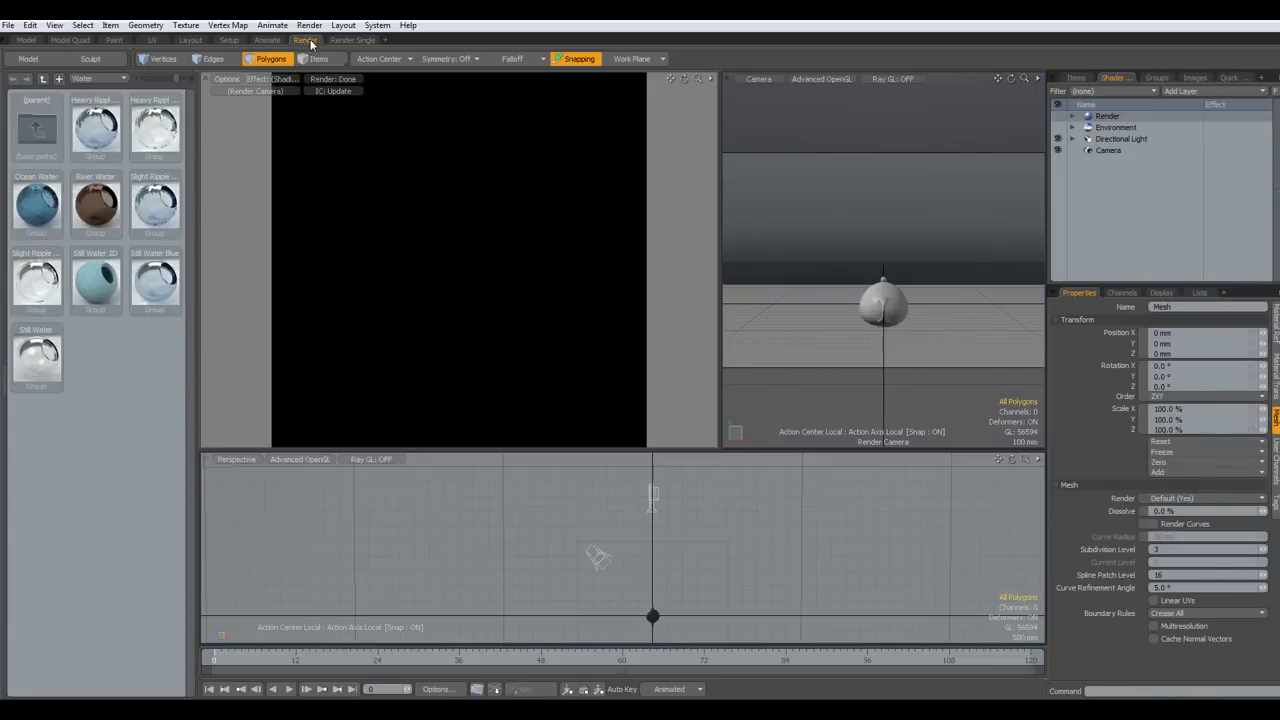
pyautogui.scroll(4, 451, 355)
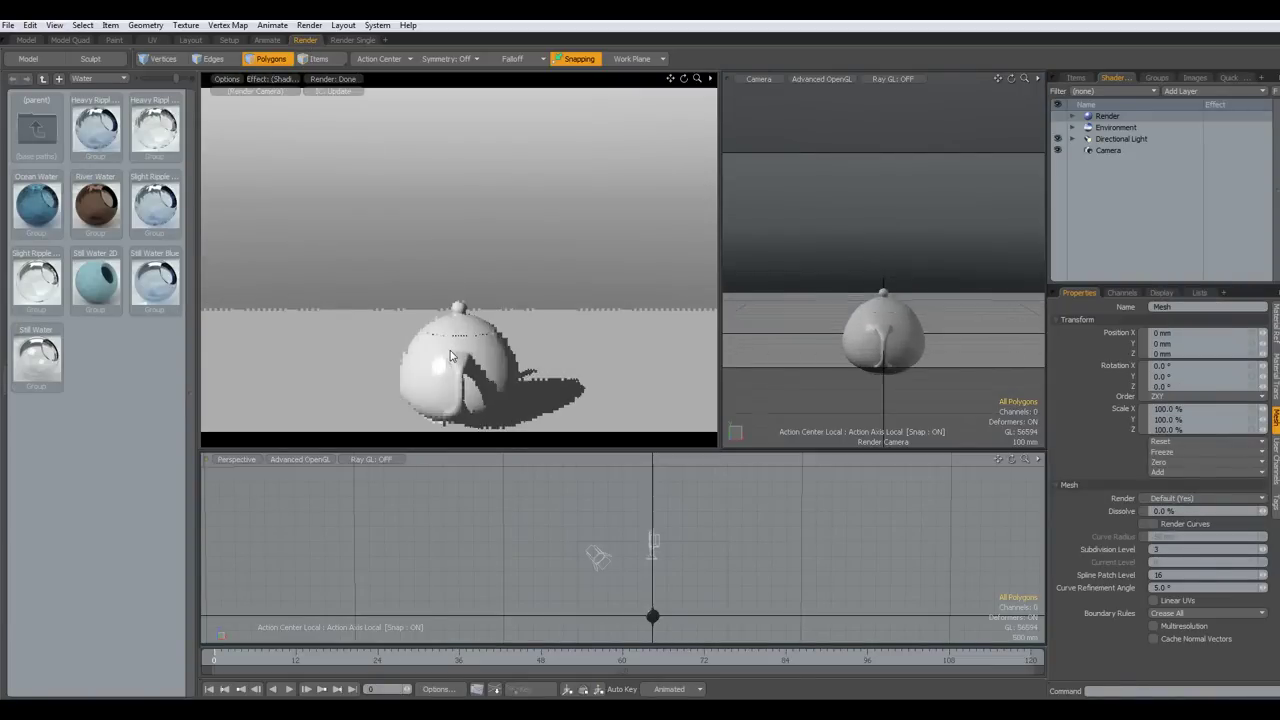
pyautogui.keyDown('alt'); pyautogui.keyDown('shift'); pyautogui.moveTo(468, 364); pyautogui.dragTo(508, 309); pyautogui.keyUp('shift'); pyautogui.keyUp('alt')
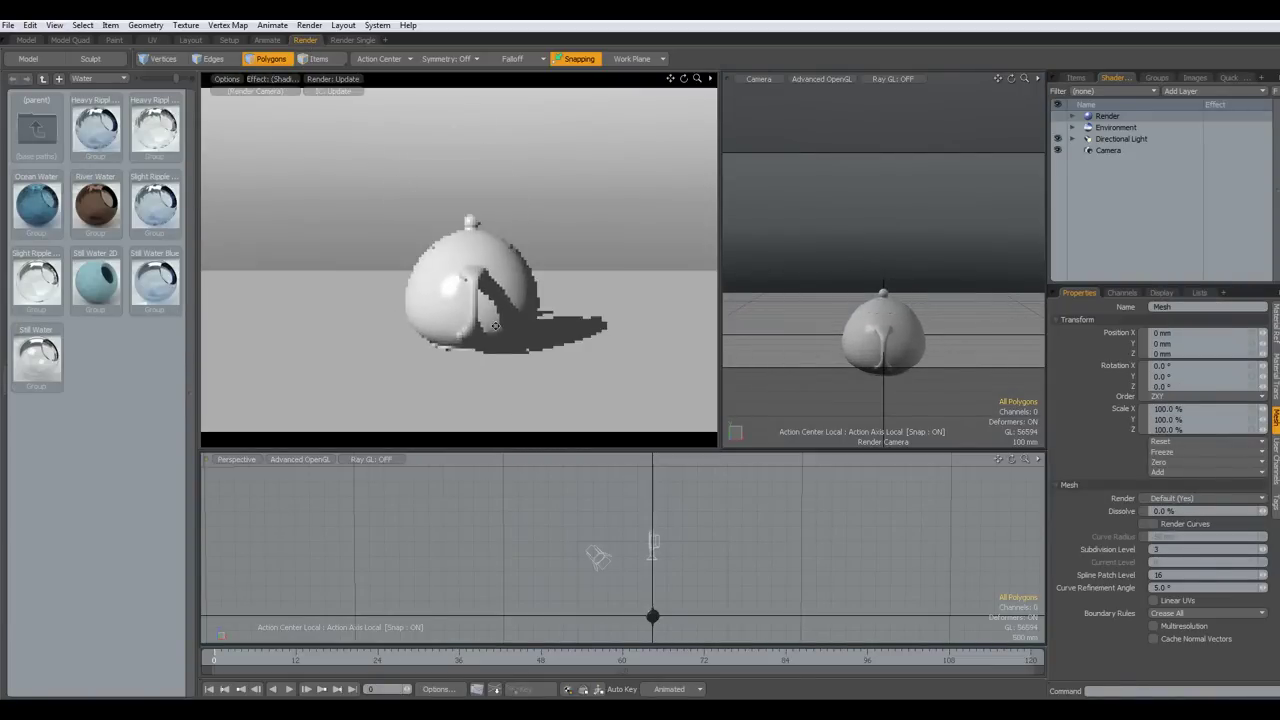
pyautogui.scroll(6, 465, 311)
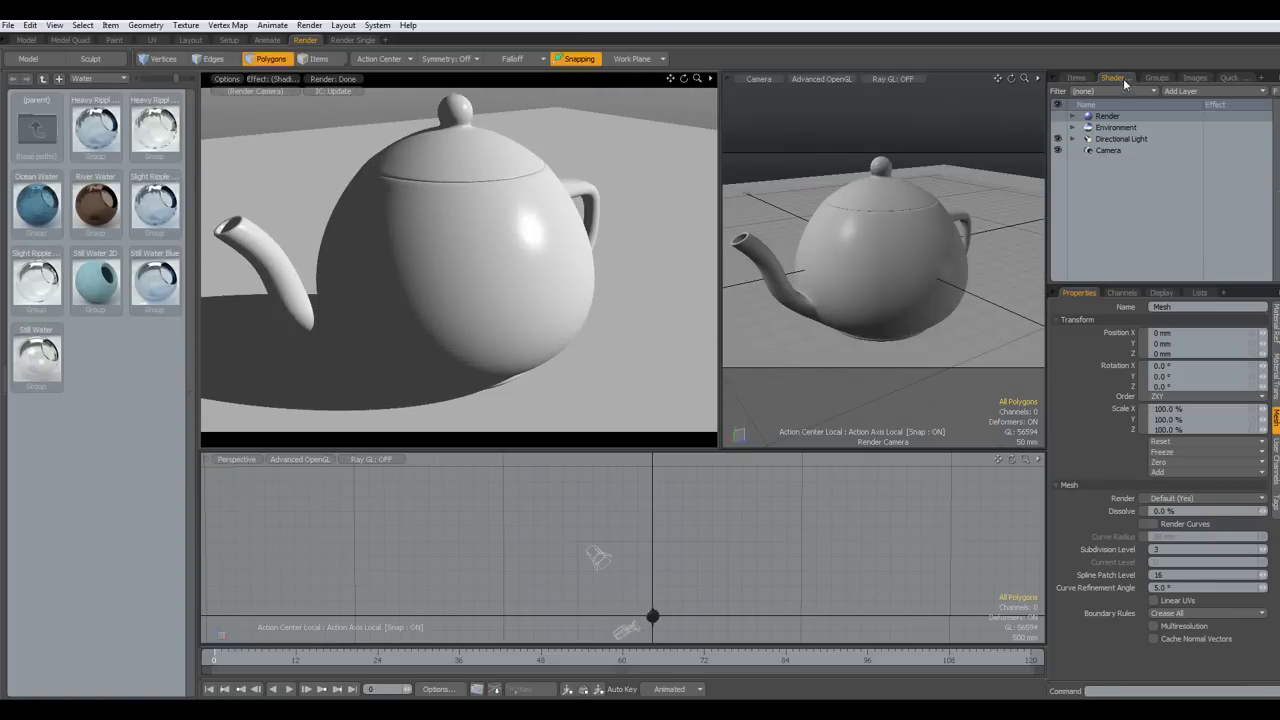
# Enable indirect illumination for the render and set the frame size to 1666 by 888 pixels
pyautogui.click(1106, 117)
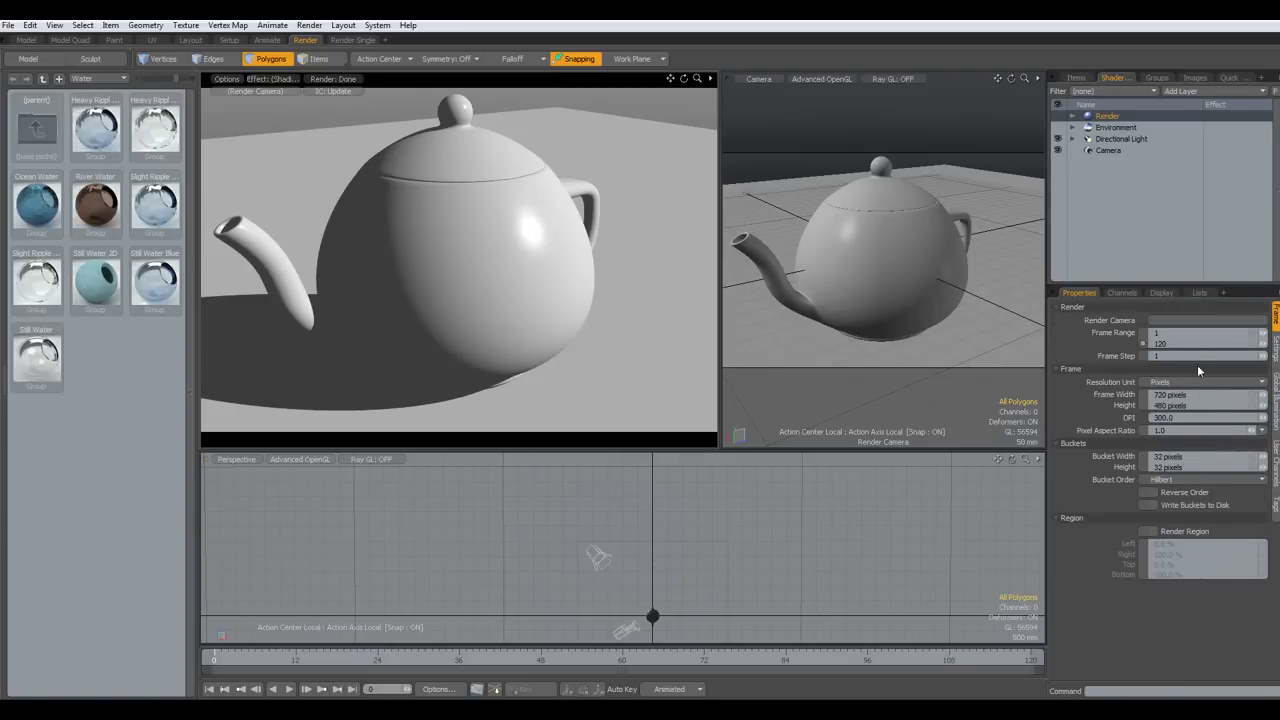
pyautogui.click(1275, 392)
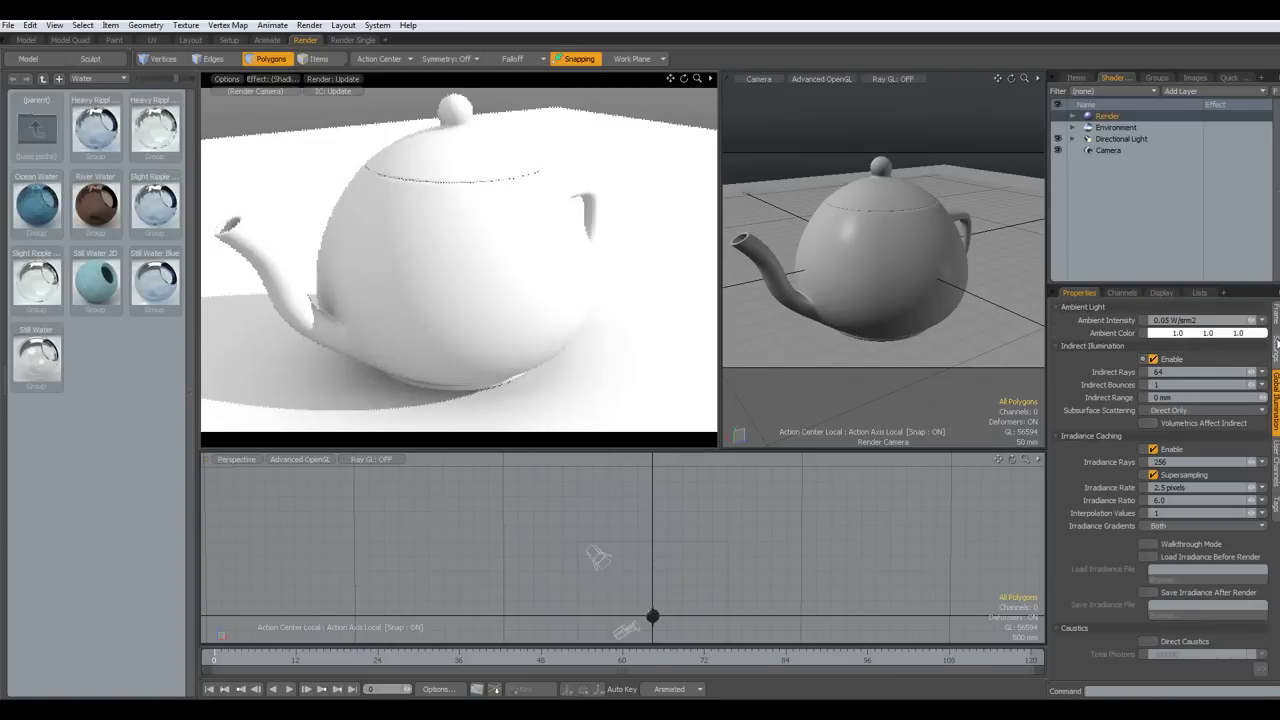
pyautogui.click(1276, 314)
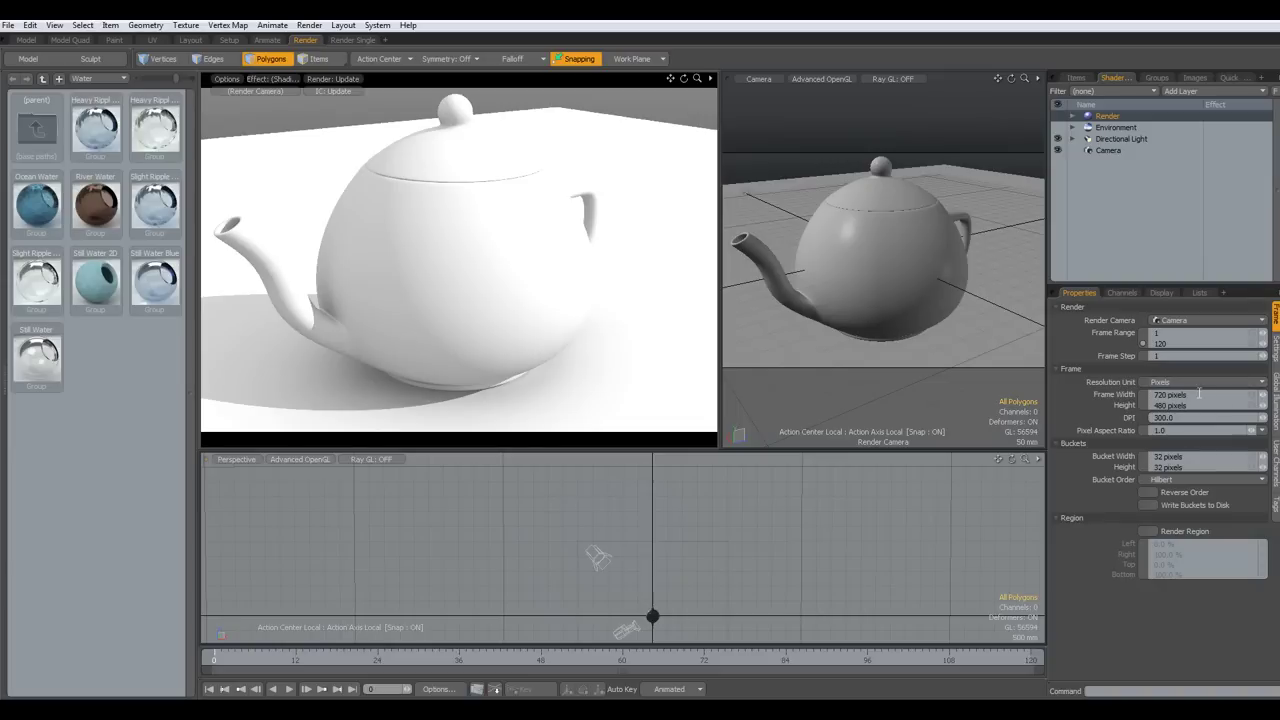
pyautogui.click(1208, 394)
pyautogui.write('1666')
pyautogui.press('Tab')
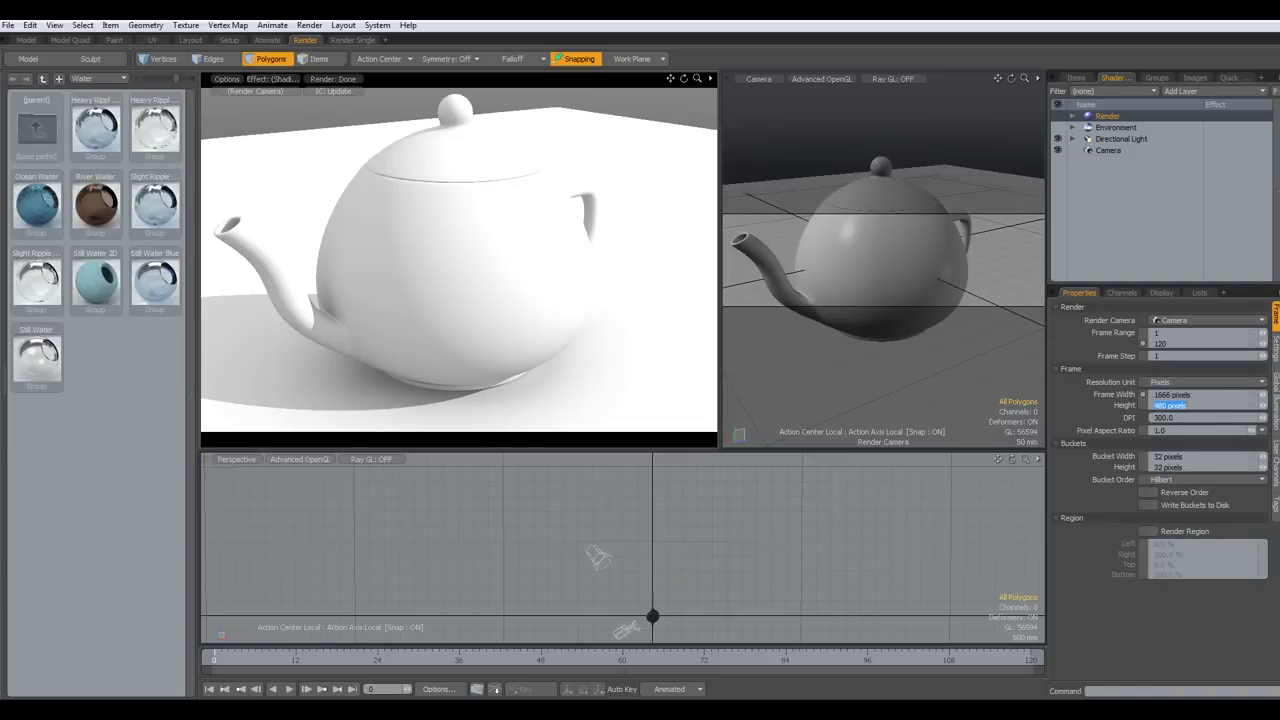
pyautogui.write('888')
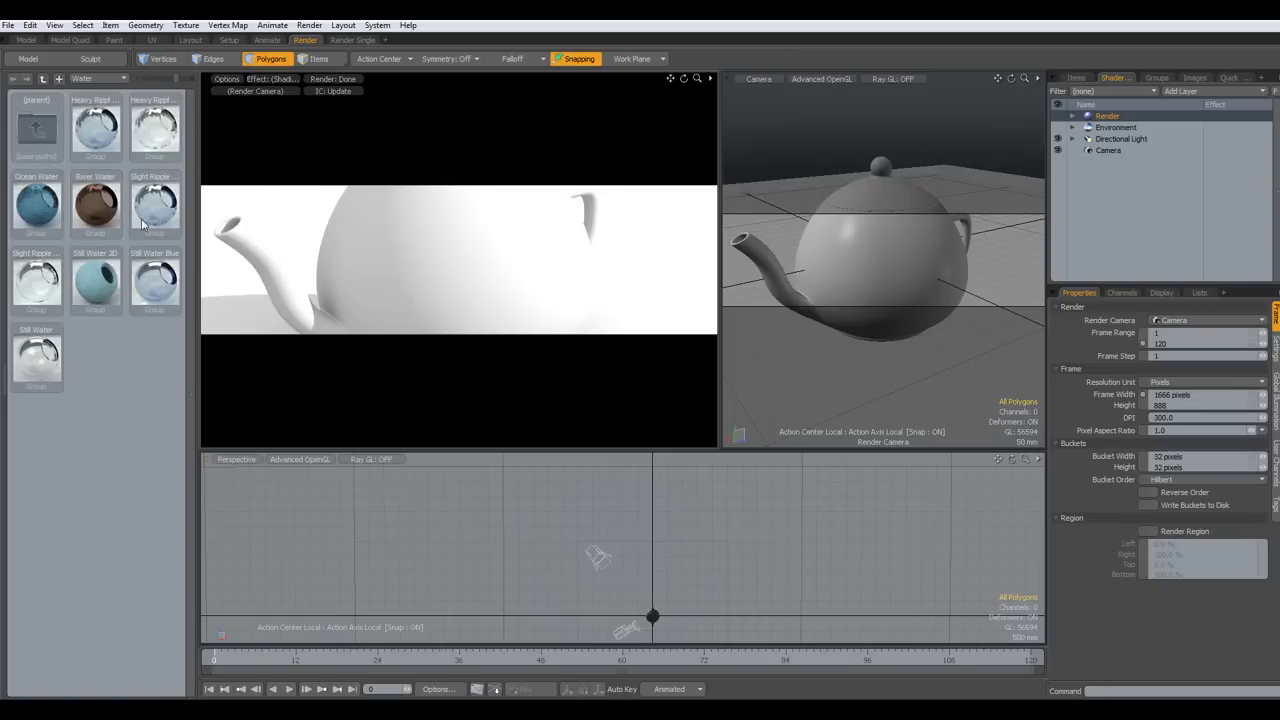
# Expand the render's shader tree and apply the River Water preset to the Floor material
pyautogui.click(1073, 117)
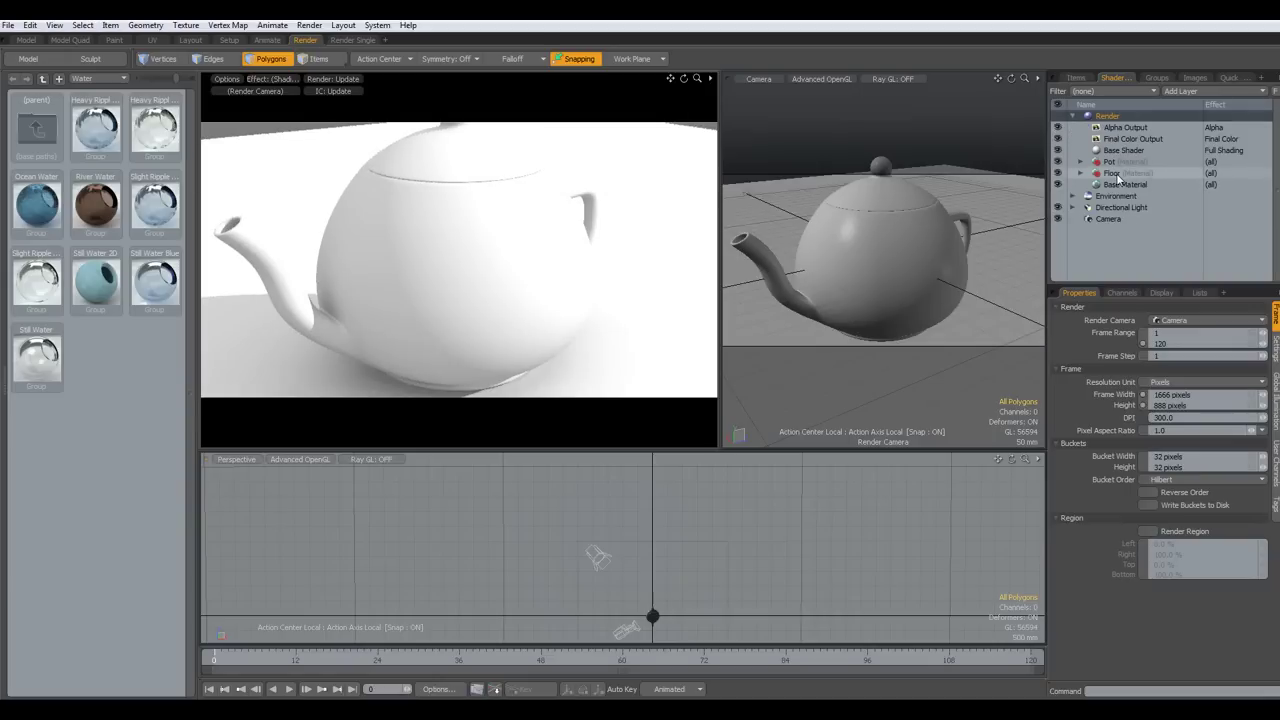
pyautogui.moveTo(92, 208); pyautogui.dragTo(1125, 178)
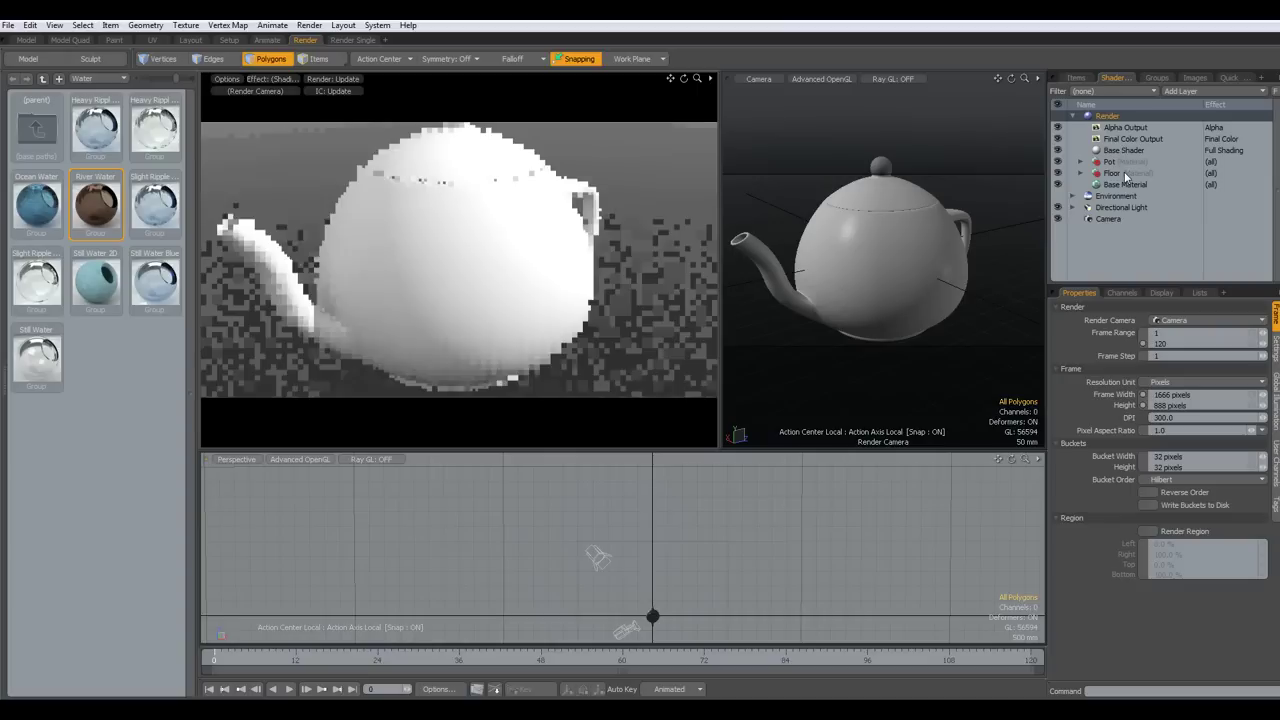
# Find the Polished Brass preset among the brass metal materials and apply it to the teapot
pyautogui.doubleClick(36, 127)
pyautogui.doubleClick(36, 127)
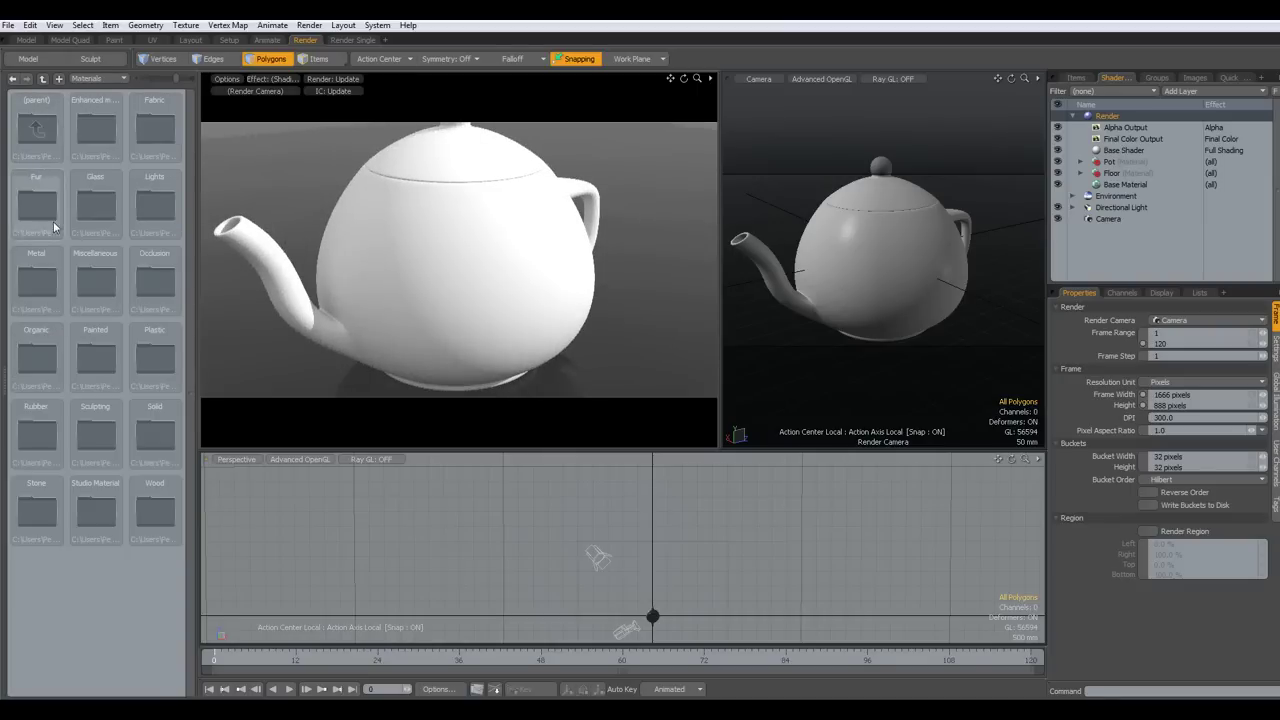
pyautogui.doubleClick(36, 280)
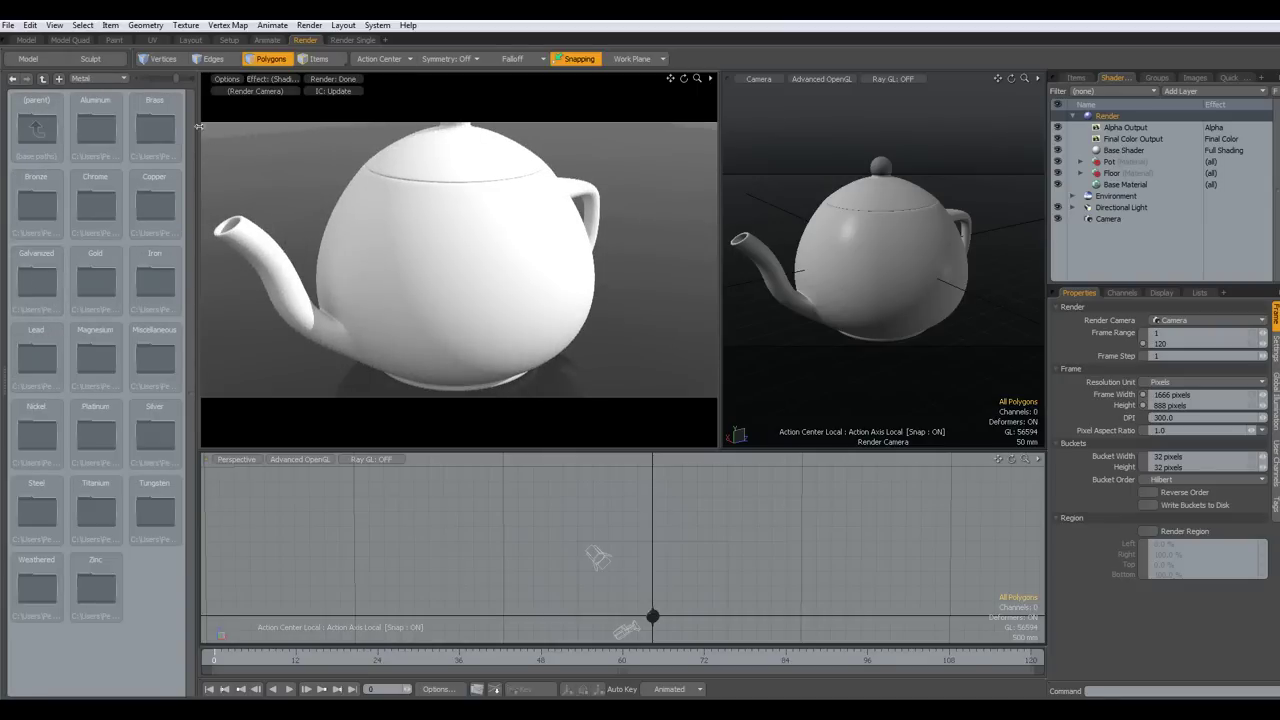
pyautogui.doubleClick(156, 134)
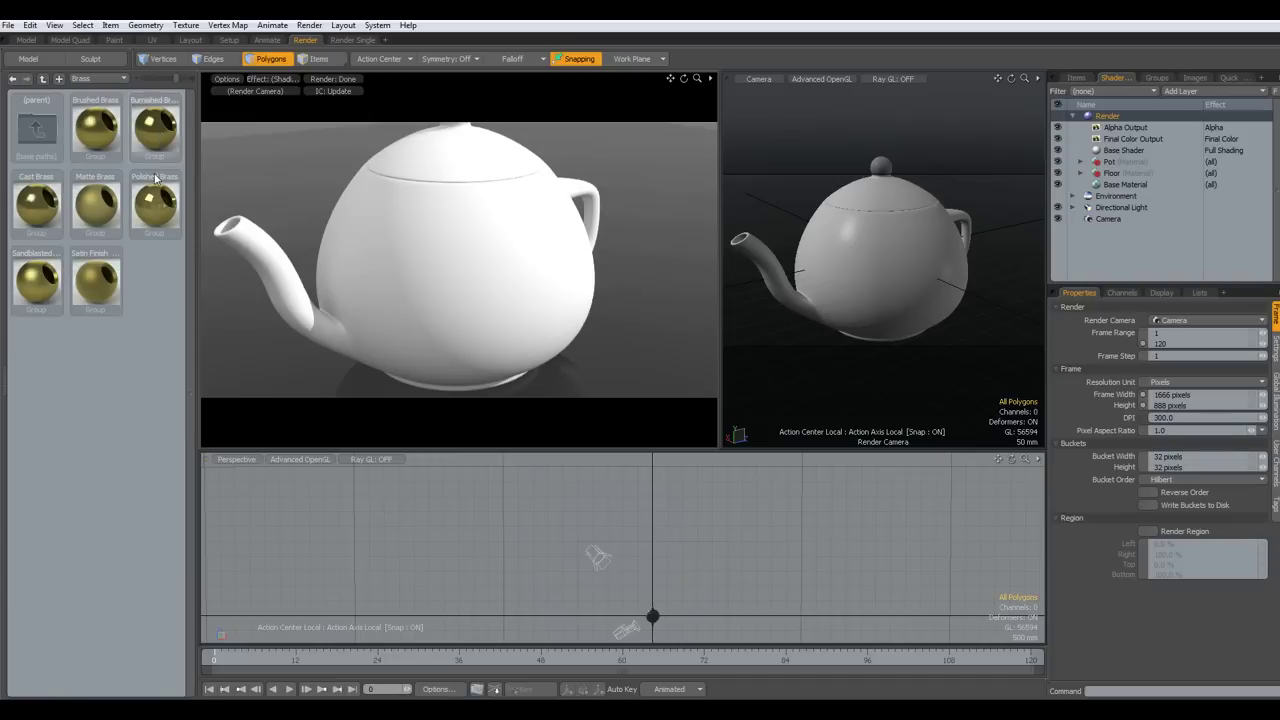
pyautogui.moveTo(155, 218); pyautogui.dragTo(423, 240)
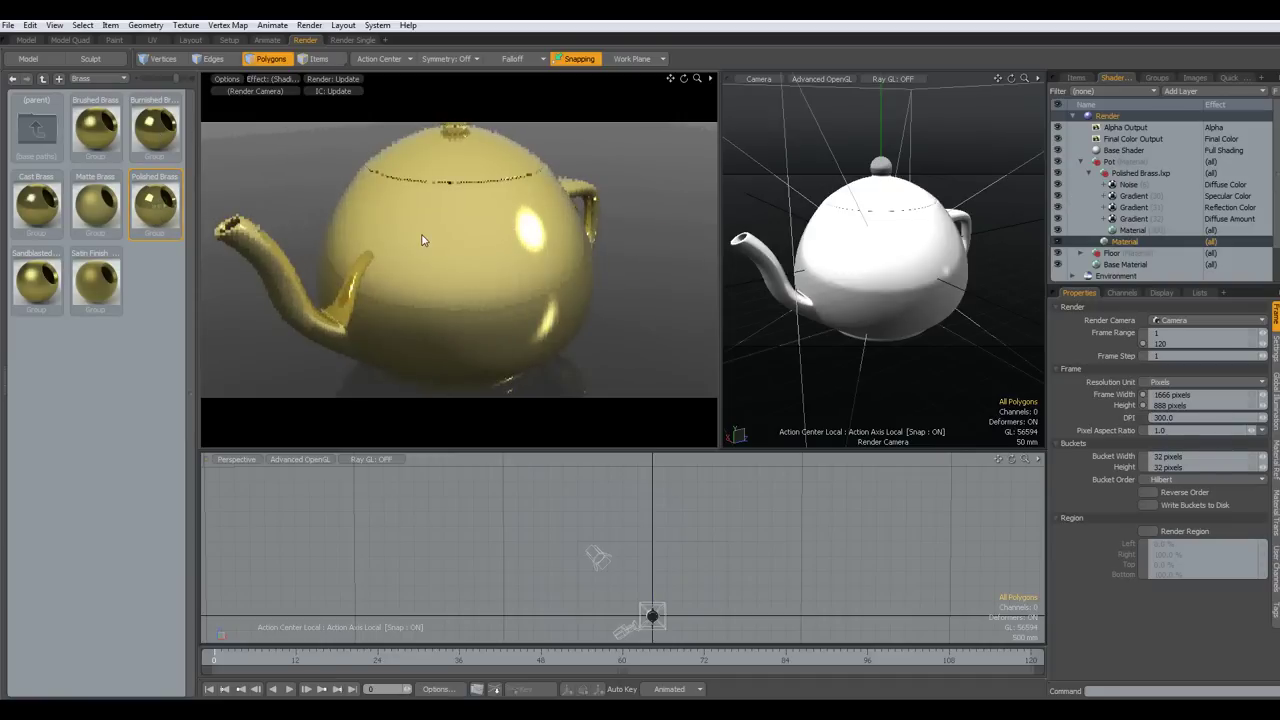
# Pull the render camera back and shift it so the whole teapot, including the lid knob, fits in the frame
pyautogui.scroll(-1, 557, 271)
pyautogui.scroll(-1, 557, 271)
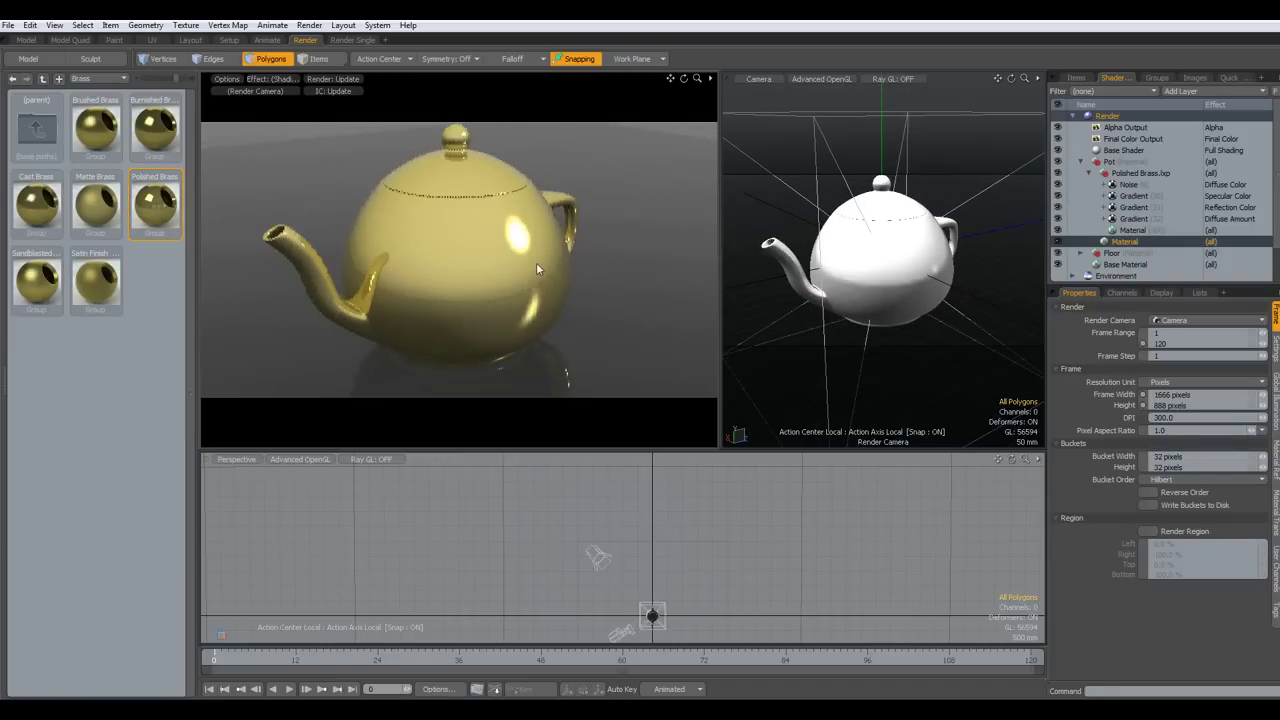
pyautogui.keyDown('alt'); pyautogui.keyDown('shift'); pyautogui.moveTo(520, 246); pyautogui.dragTo(527, 255); pyautogui.keyUp('shift'); pyautogui.keyUp('alt')
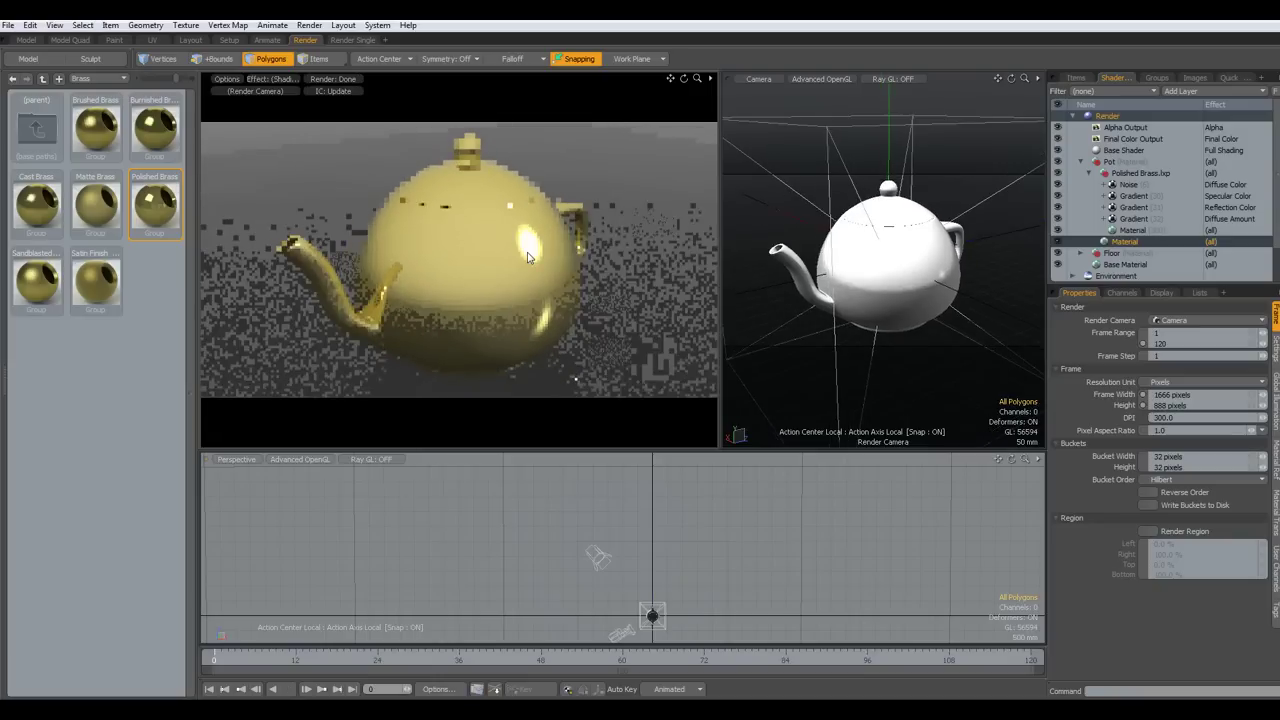
# From the outdoor environment presets, load Outdoor Probe 05 into the scene
pyautogui.click(190, 40)
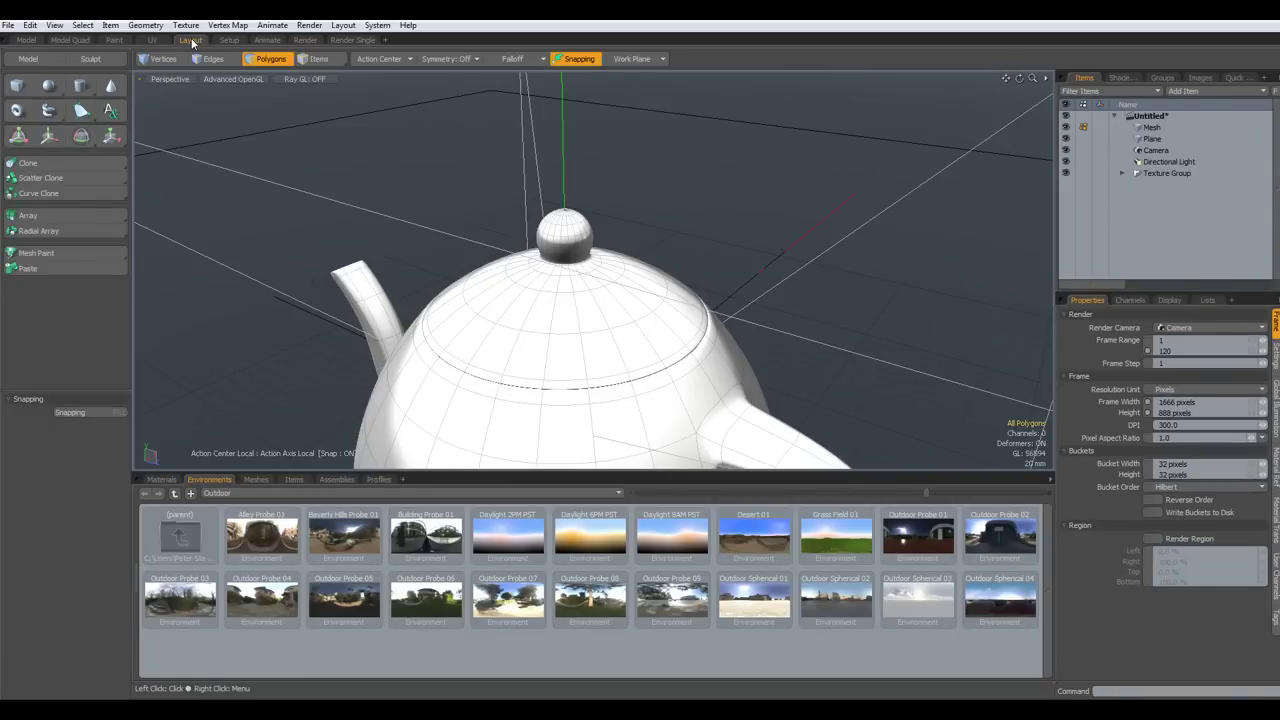
pyautogui.rightClick(341, 600)
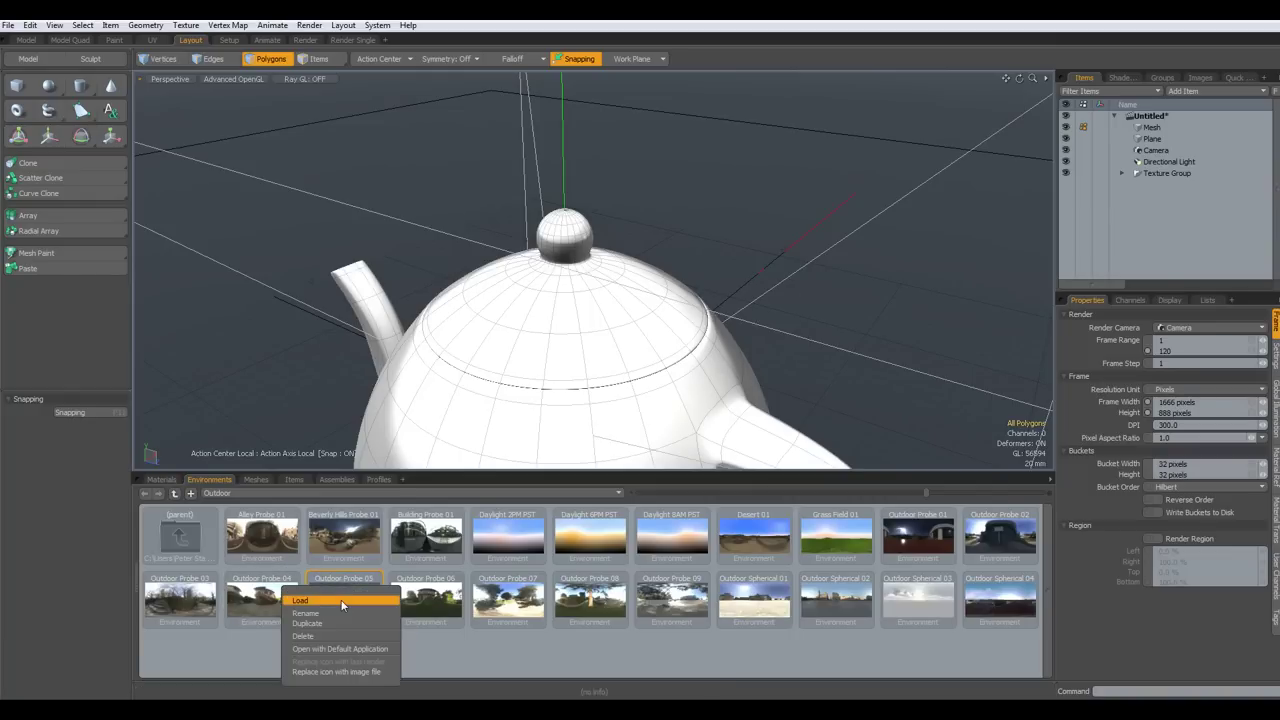
pyautogui.click(341, 601)
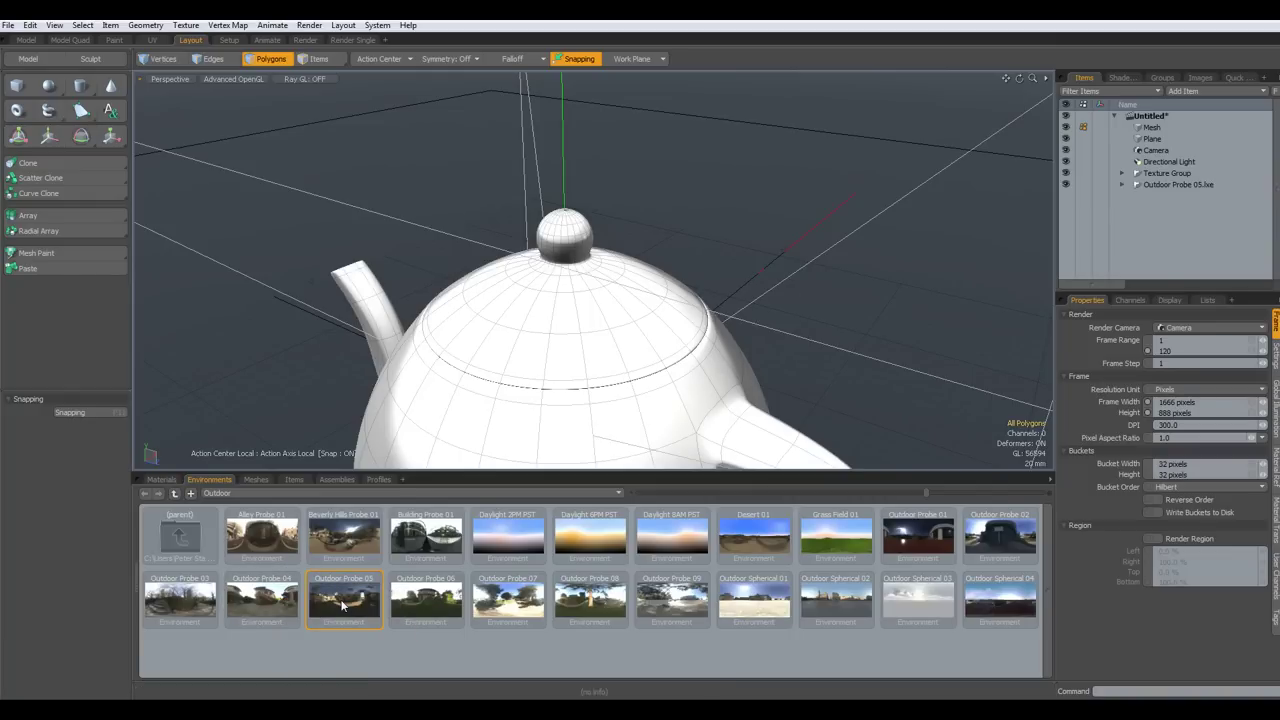
# Return to the render layout and start the full render of the brass teapot
pyautogui.click(308, 41)
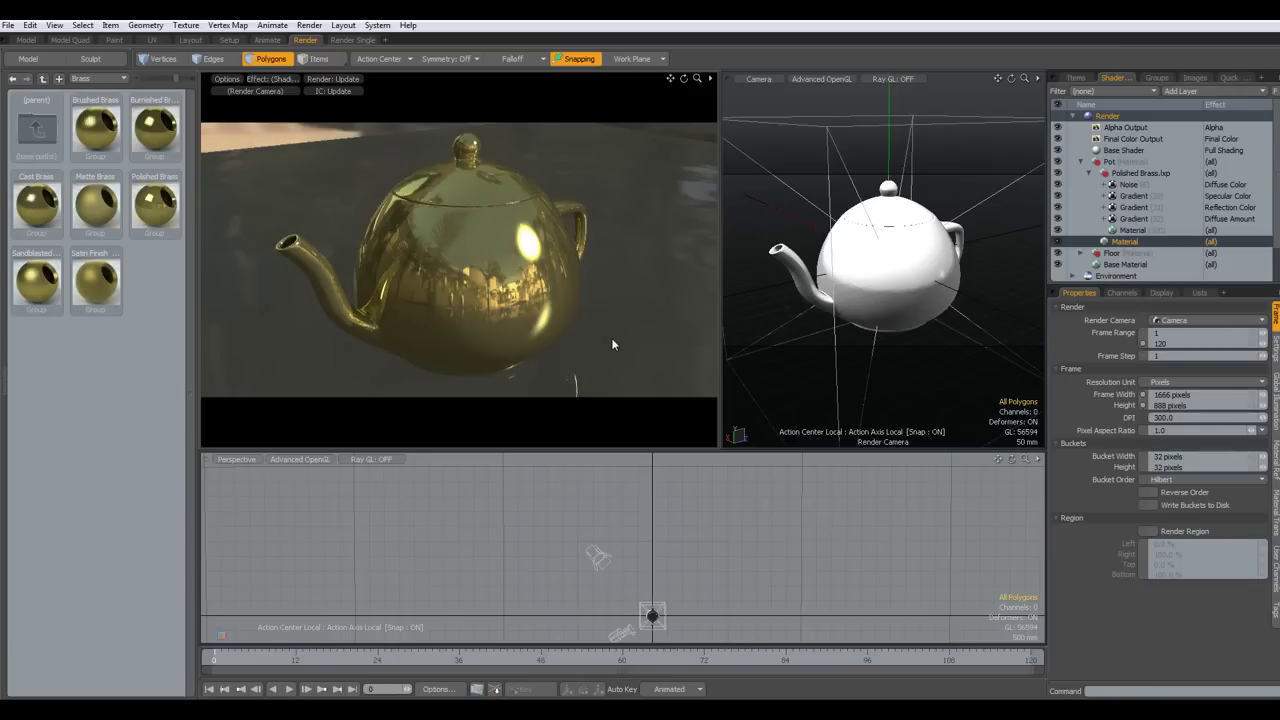
pyautogui.press('F9')
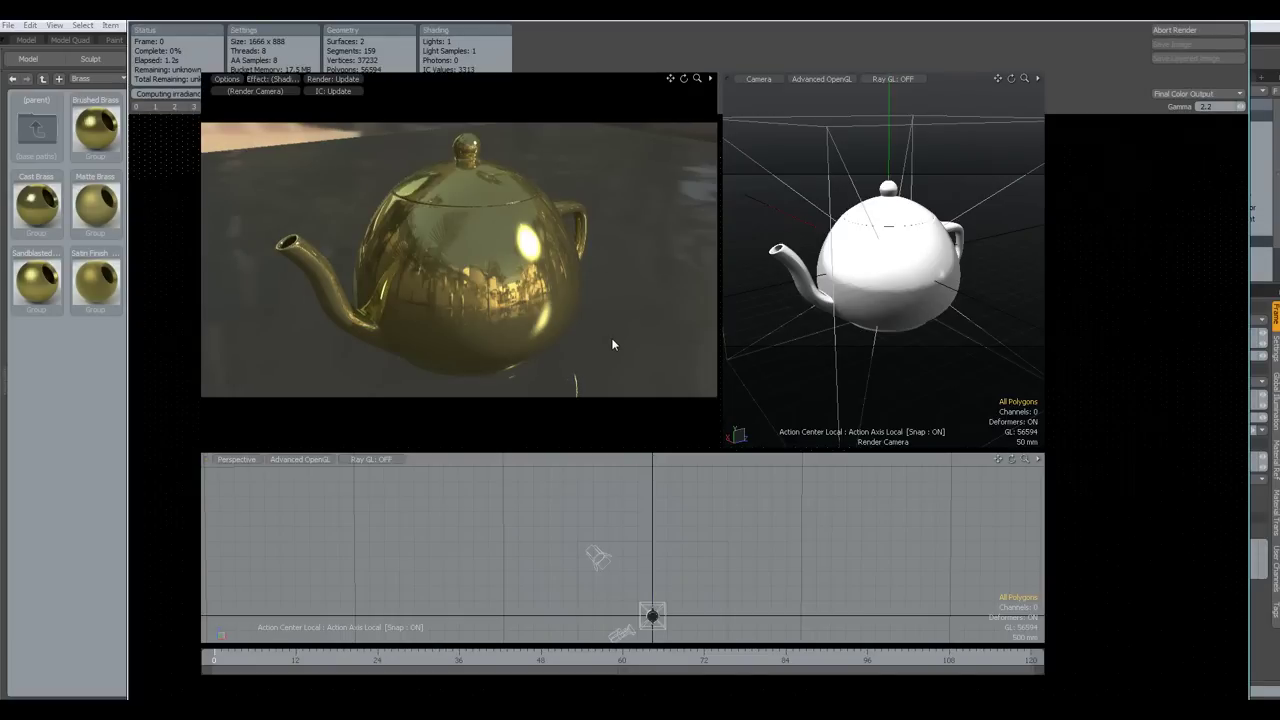